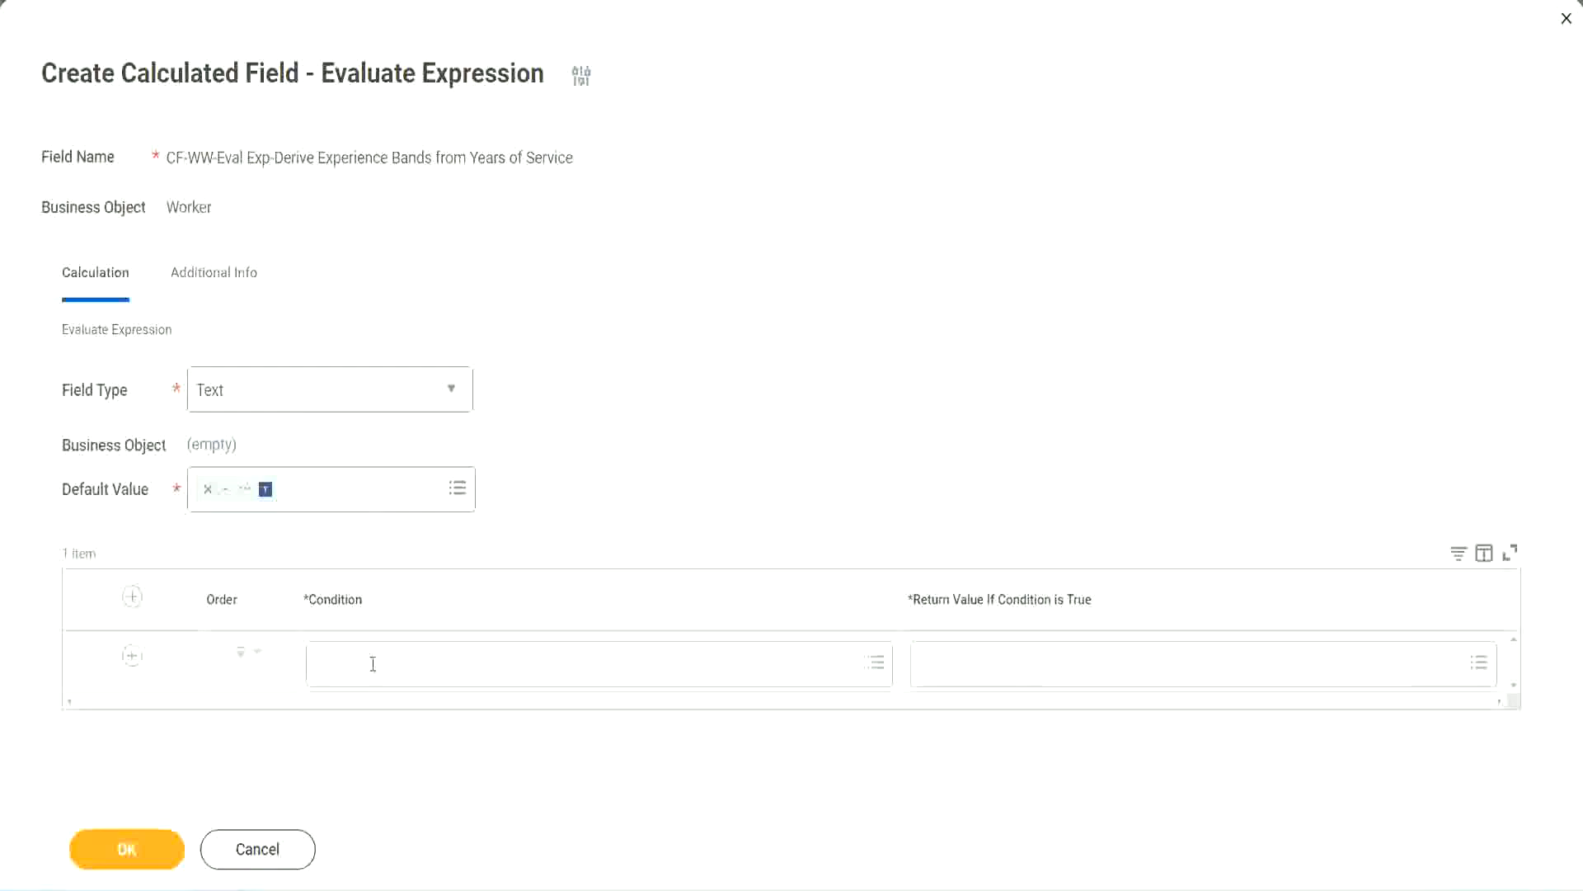
- Copy the Field 1 name from the Notepad++ notes and set the first condition to CF-WW-TF-Length of Service between 0 and 7 years
{"action": "left_click", "coordinate": [373, 665]}
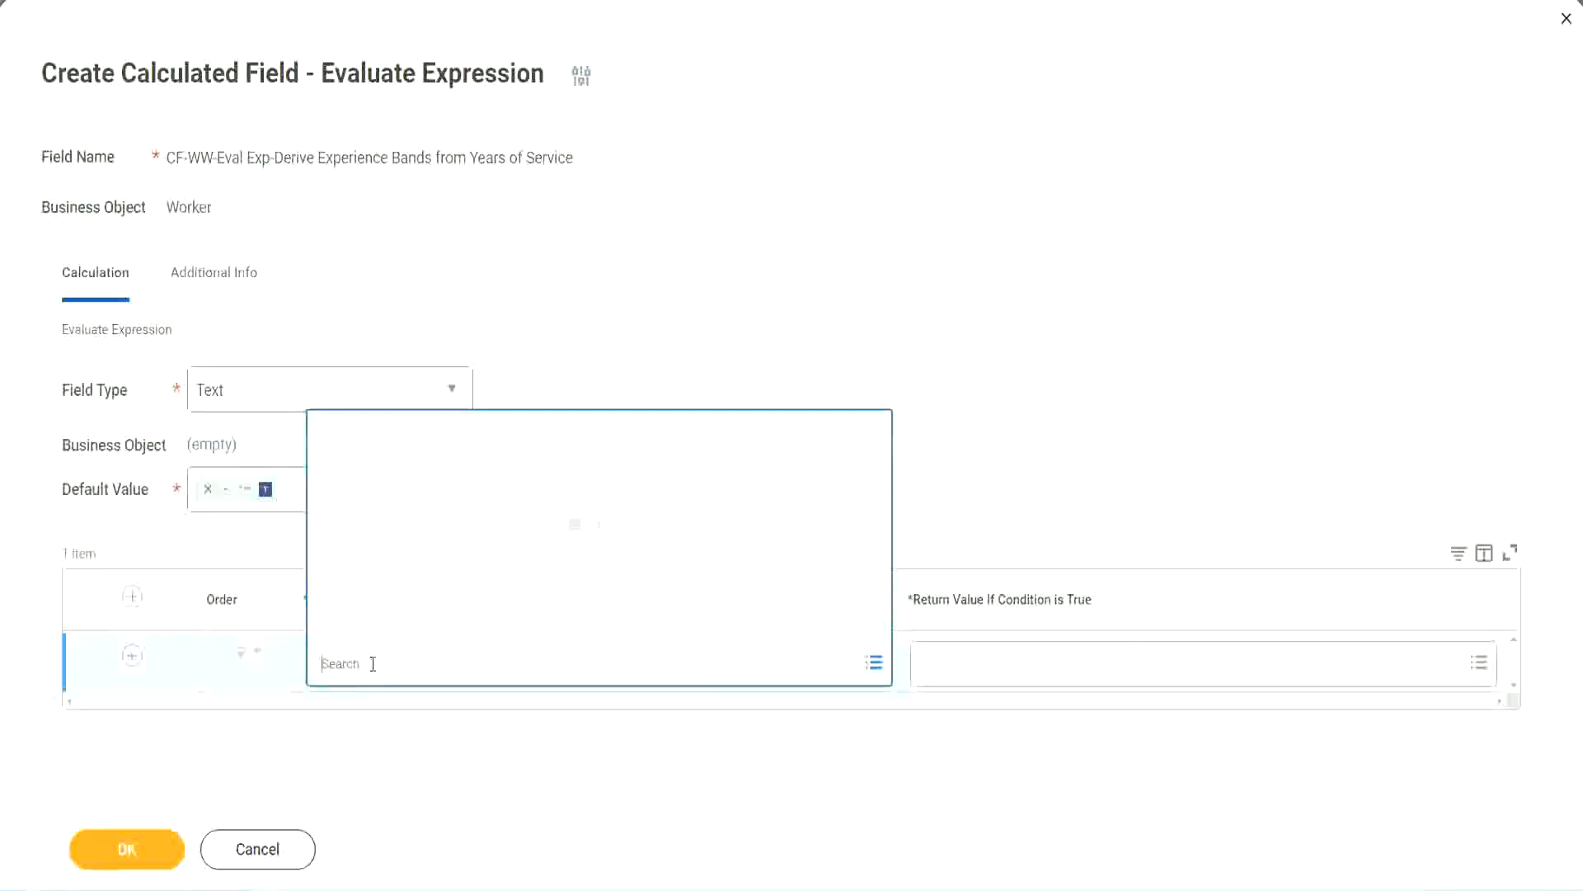
{"action": "left_click", "coordinate": [605, 368]}
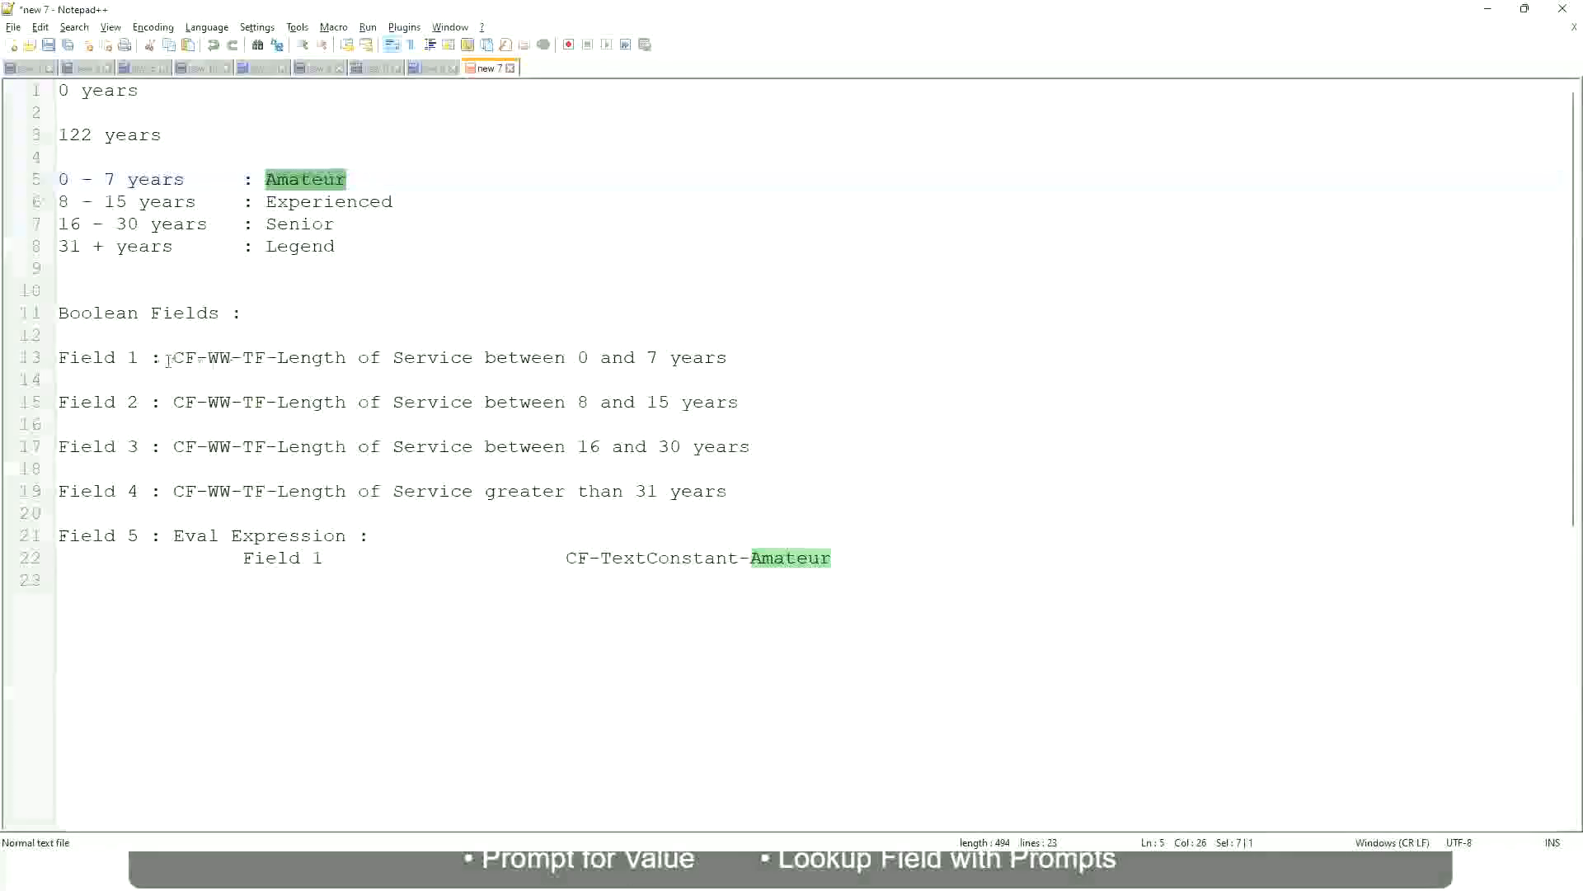
{"action": "left_click_drag", "start_coordinate": [174, 357], "coordinate": [728, 363]}
{"action": "key", "text": "ctrl+c"}
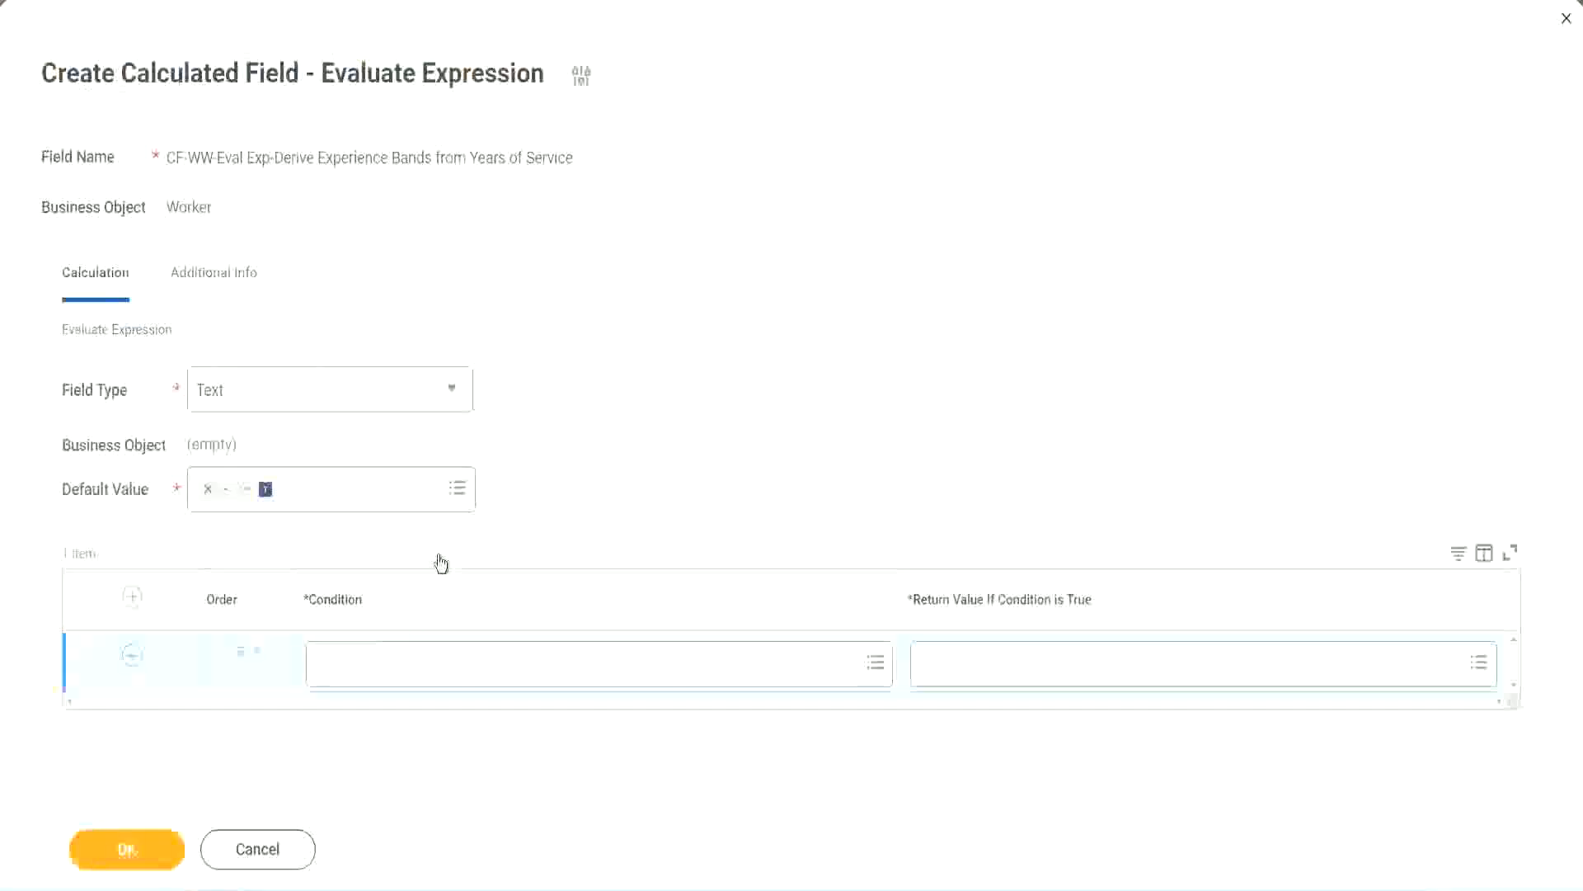
{"action": "left_click", "coordinate": [404, 669]}
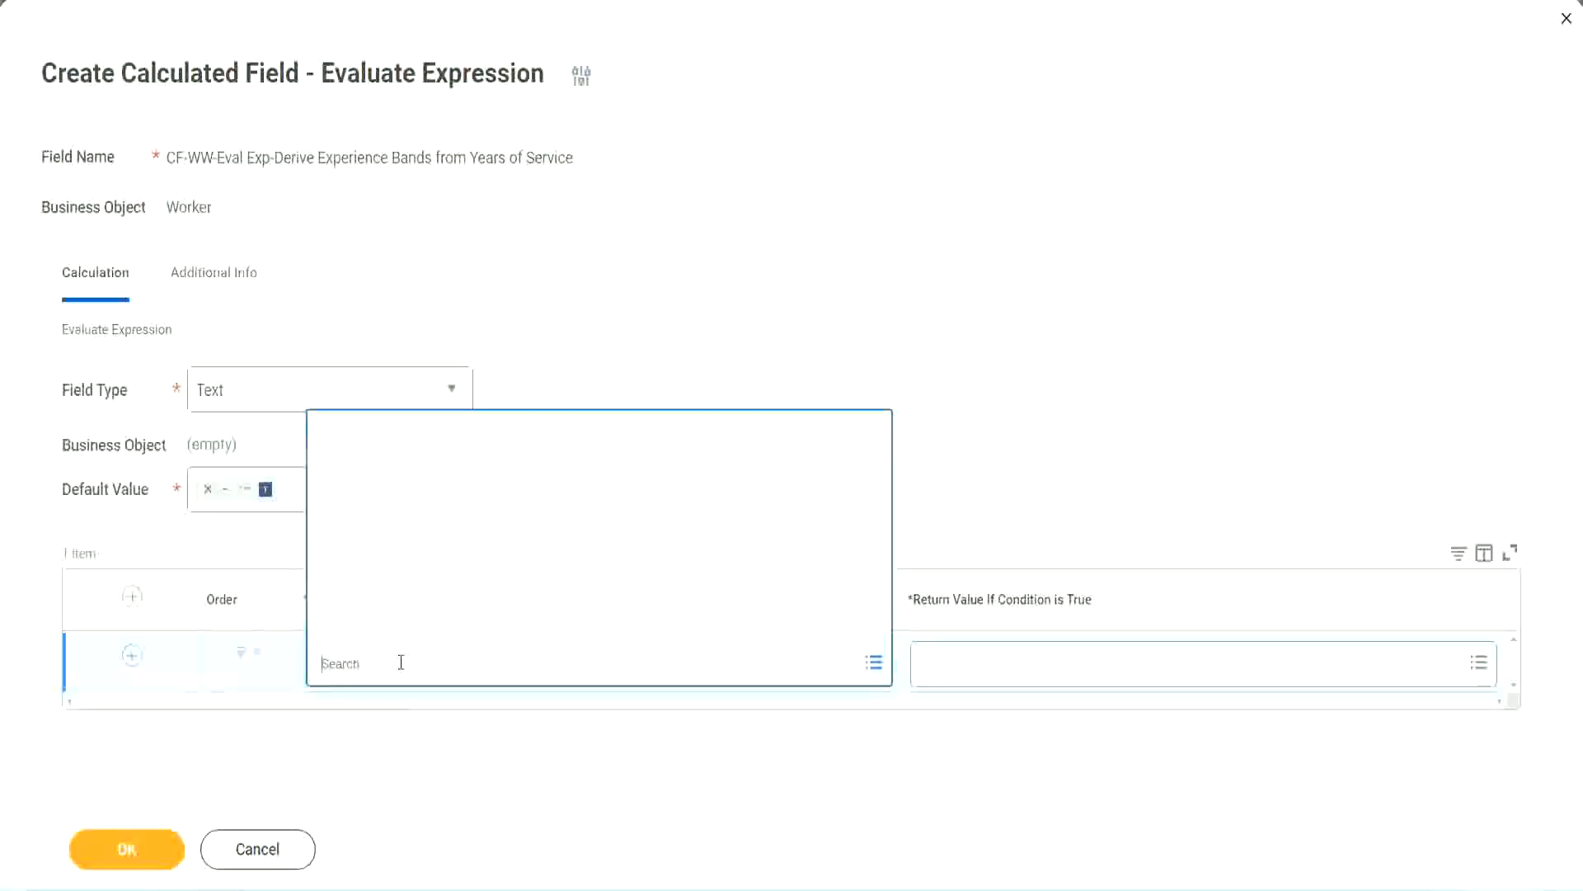
{"action": "key", "text": "ctrl+v"}
{"action": "key", "text": "Return"}
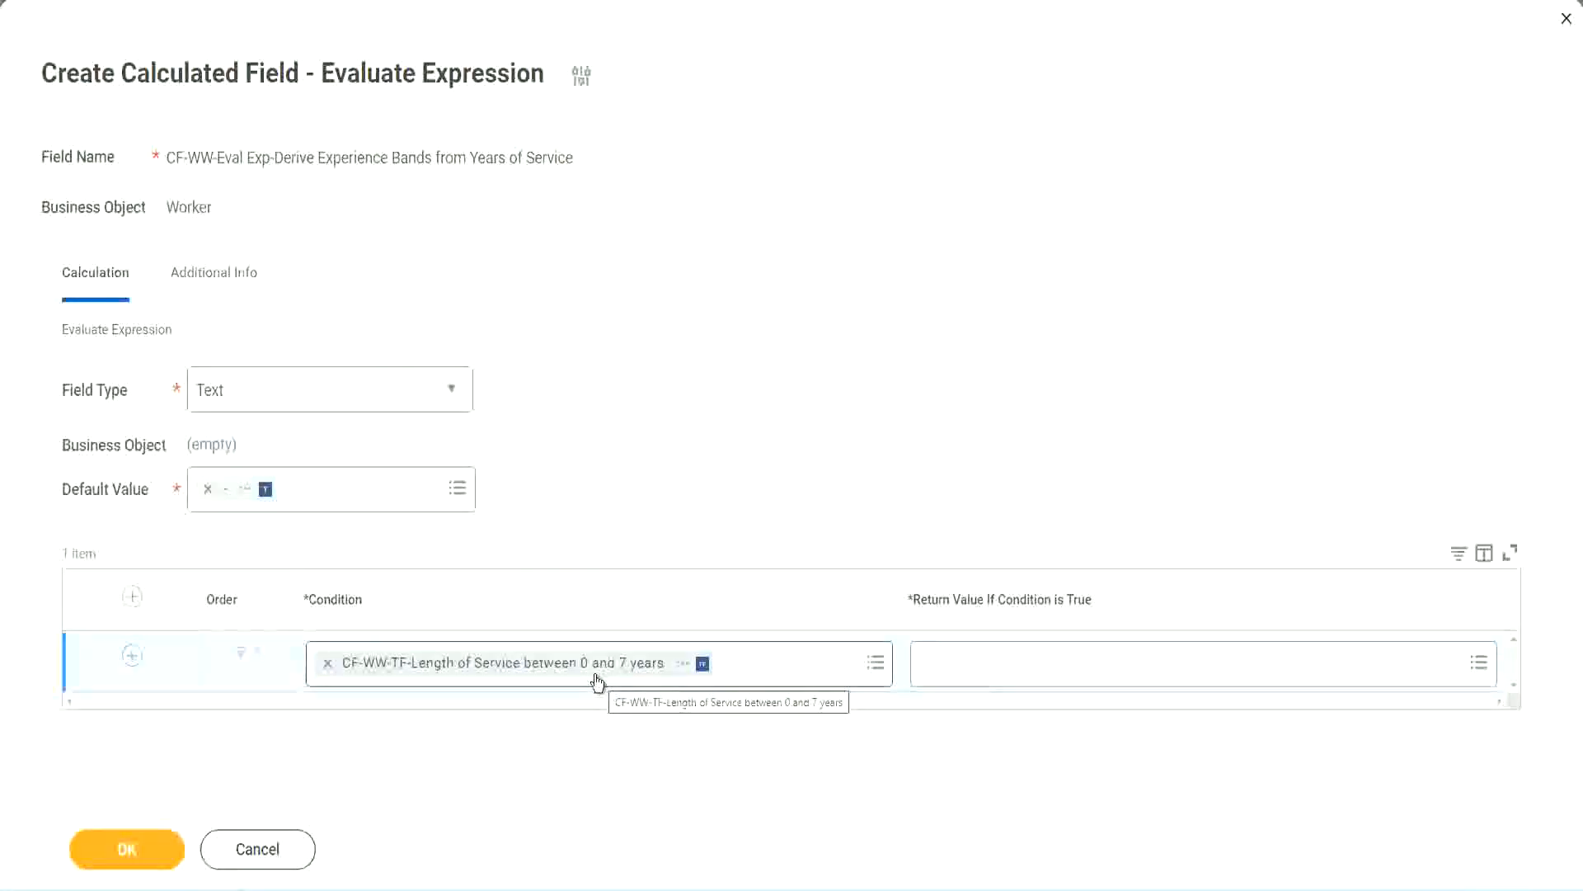
{"action": "left_click", "coordinate": [1030, 676]}
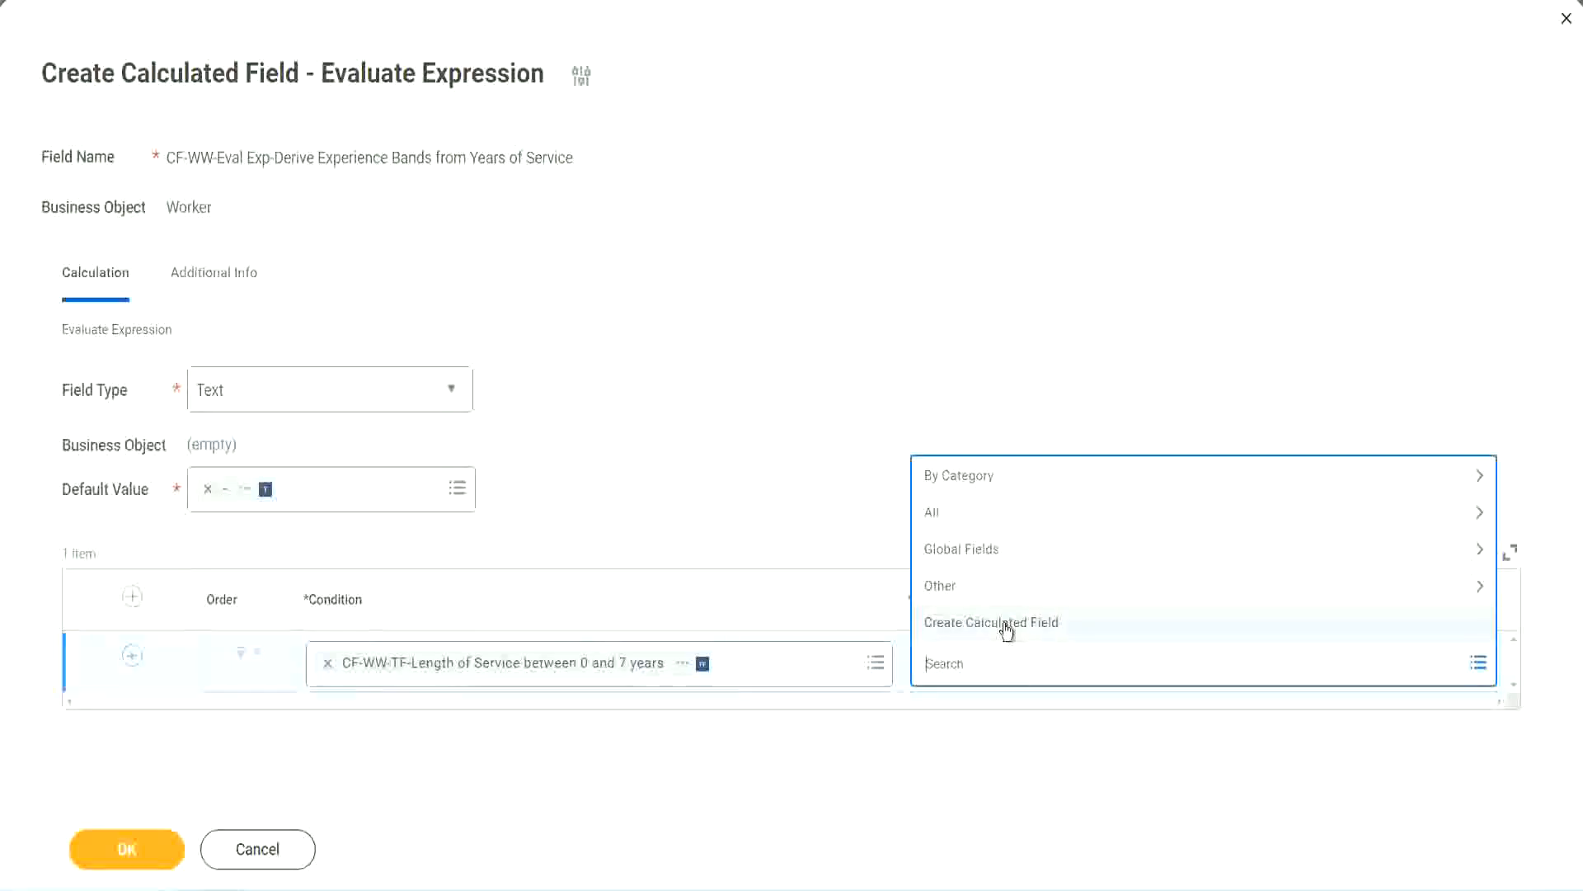
{"action": "left_click", "coordinate": [918, 411]}
{"action": "left_click", "coordinate": [954, 672]}
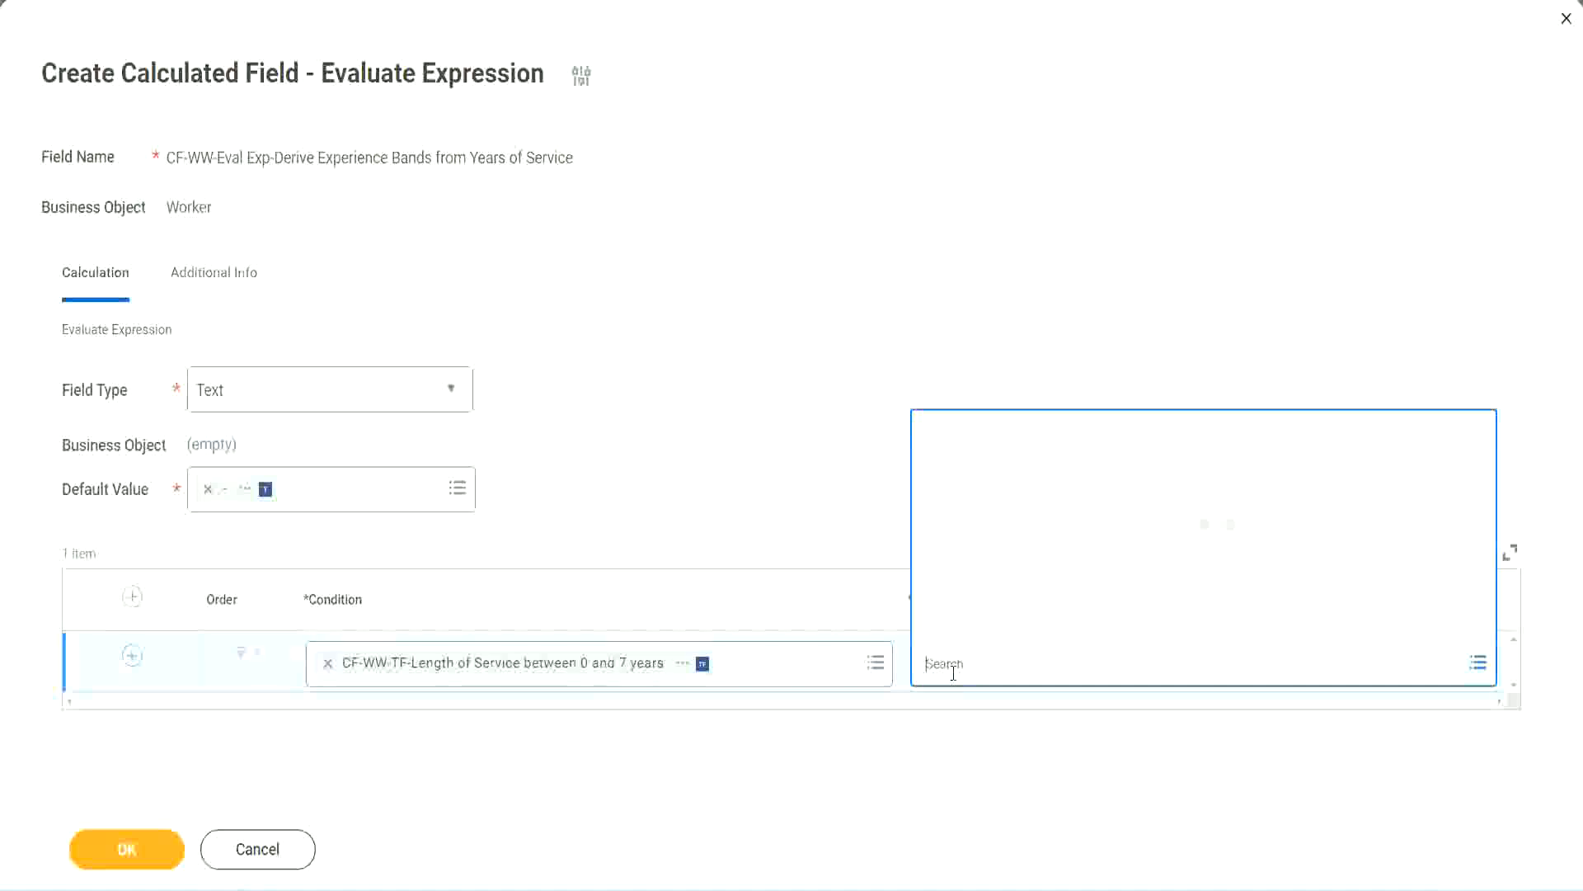
{"action": "type", "text": "Amaterue"}
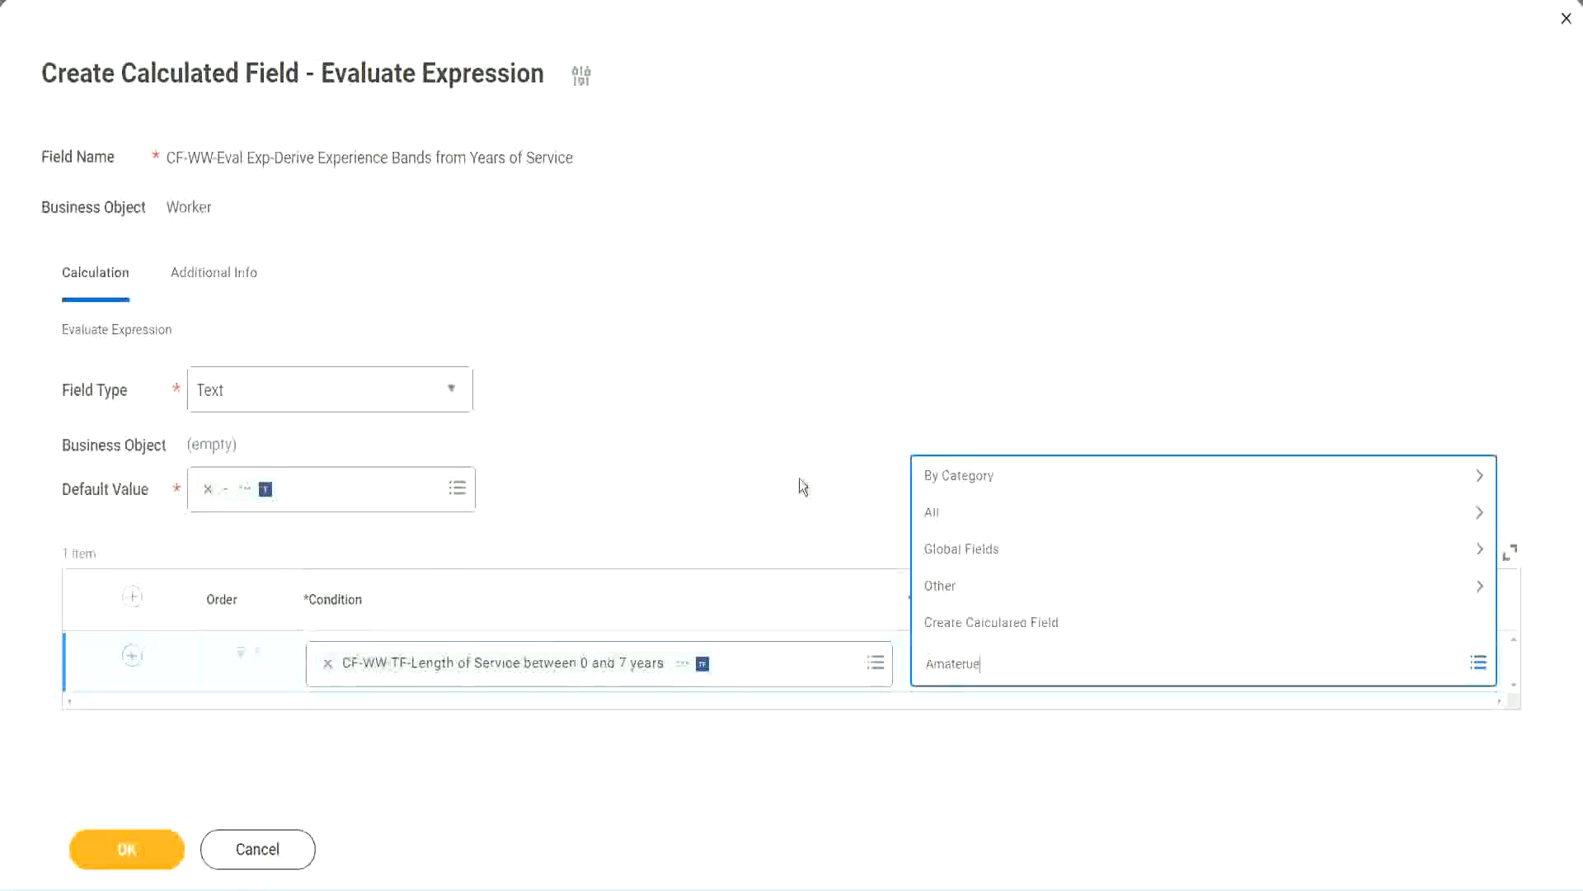
{"action": "left_click", "coordinate": [800, 478]}
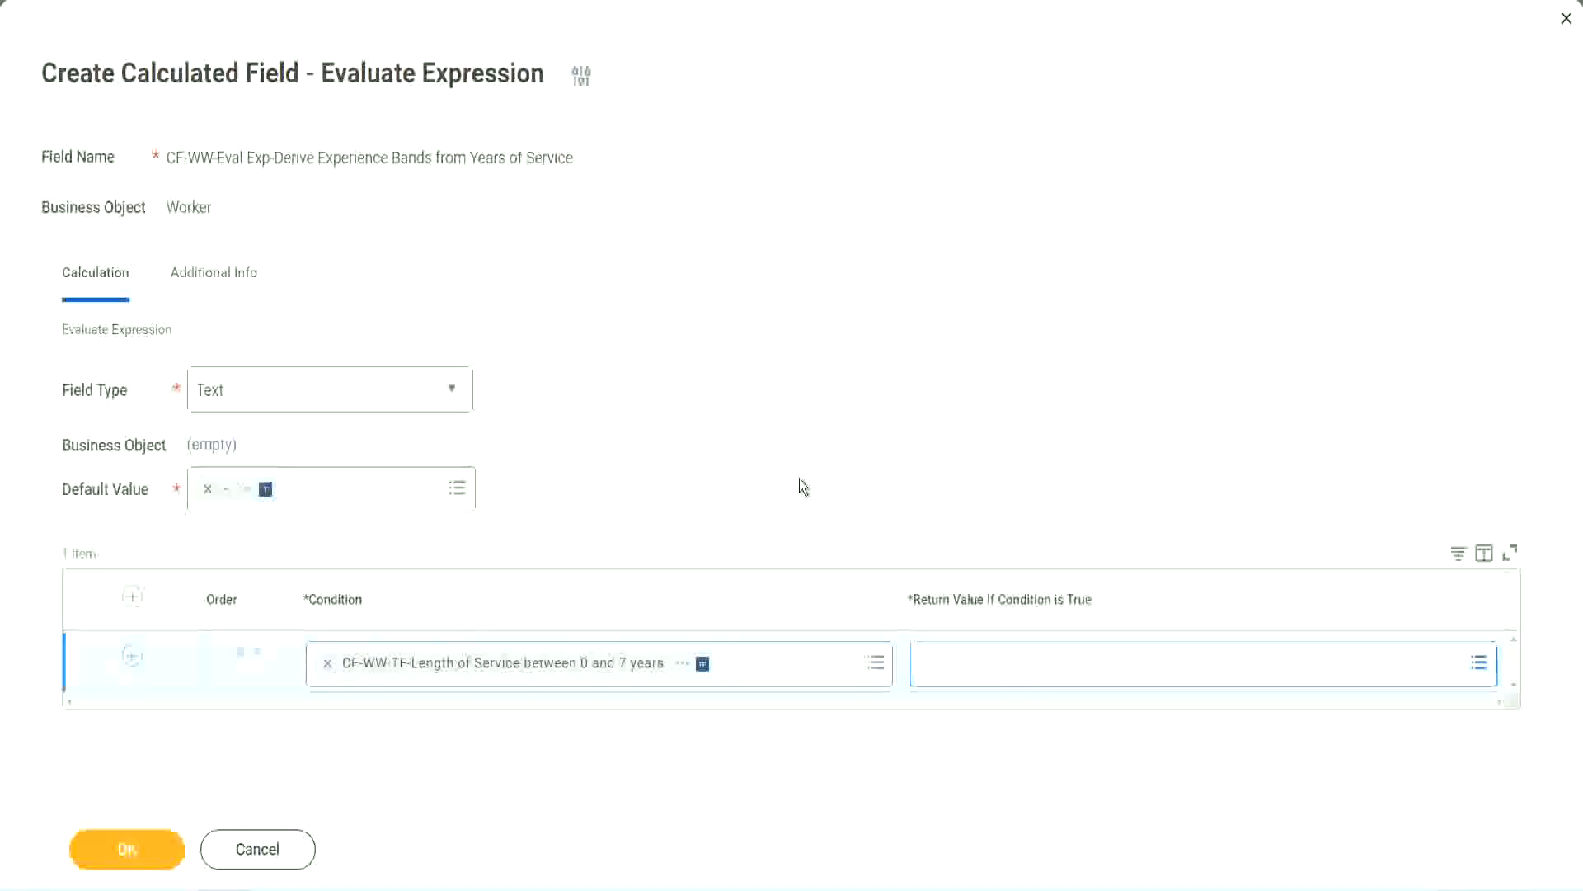
{"action": "left_click", "coordinate": [998, 678]}
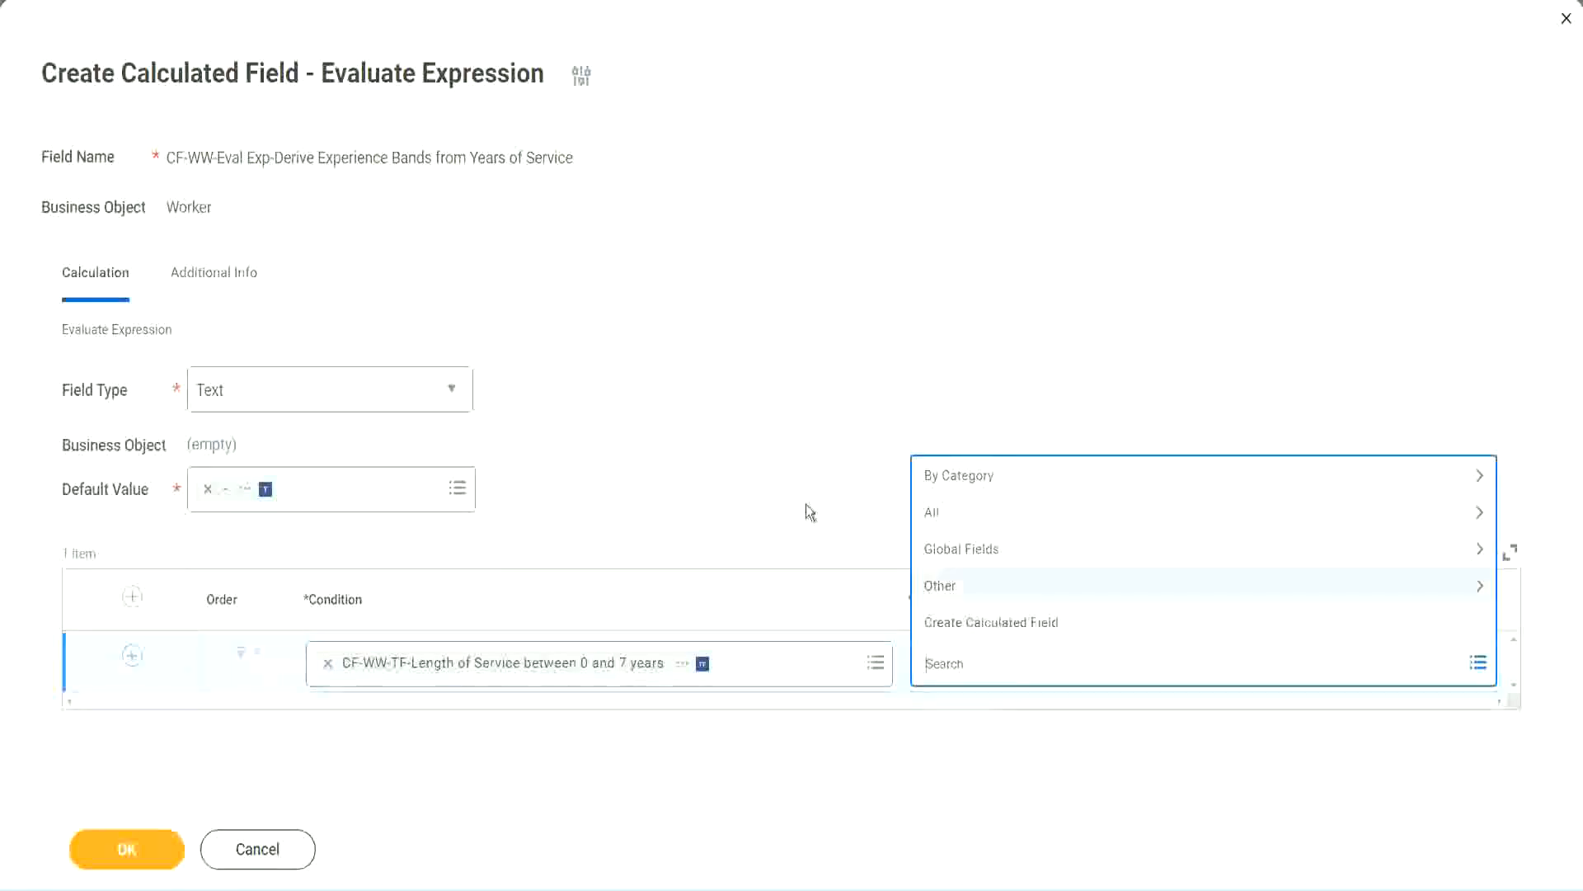
{"action": "left_click", "coordinate": [798, 480]}
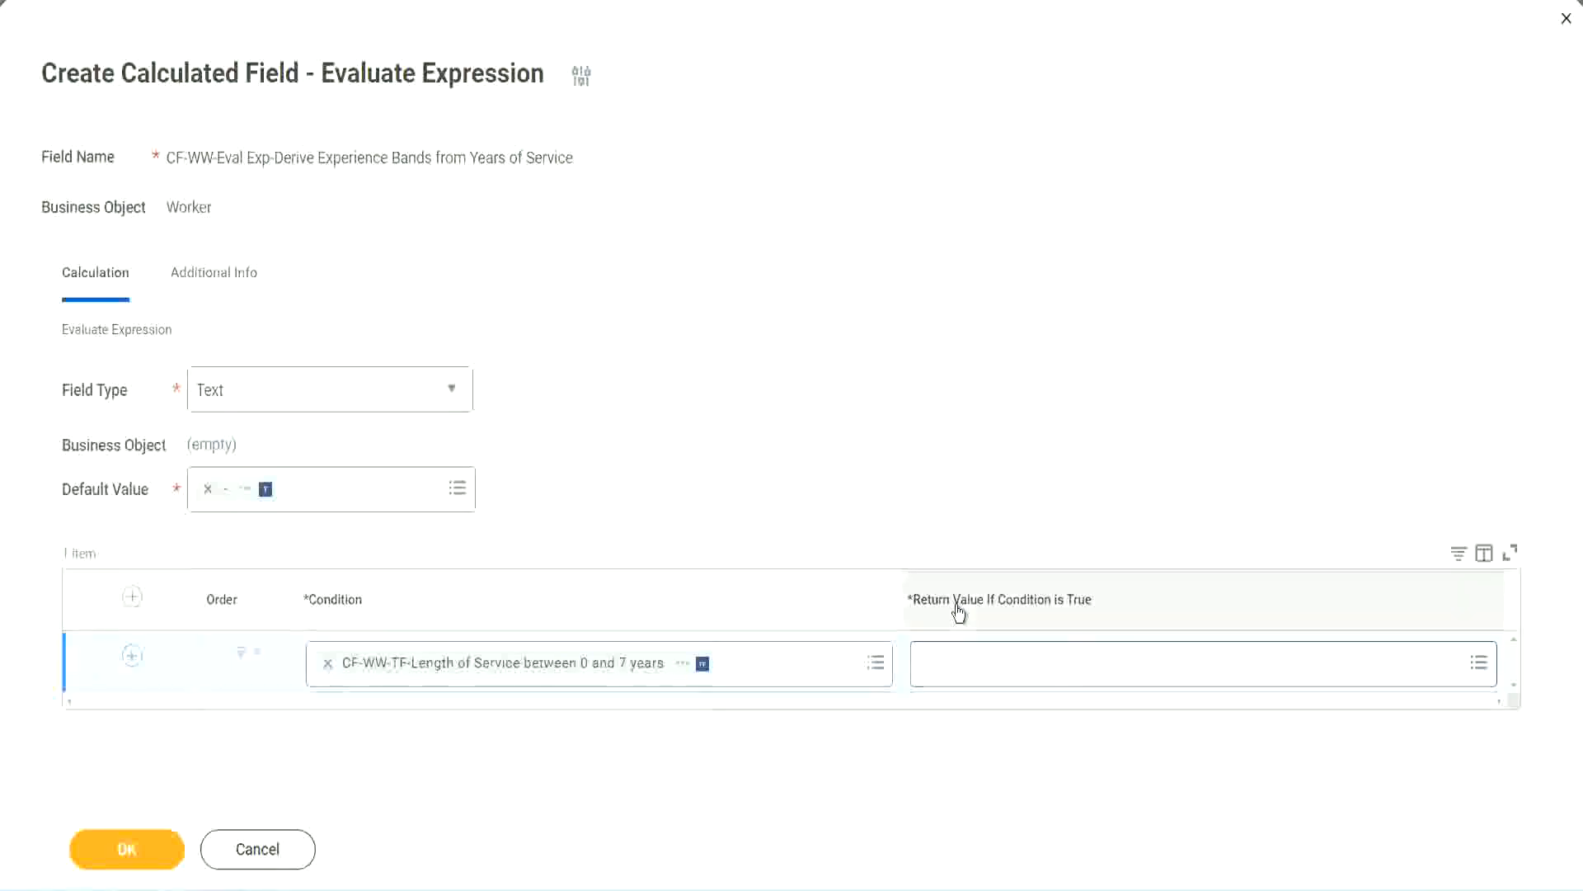
- Start a new calculated field for the first row's return value and name it CF-WW-TC-Amateur
{"action": "left_click", "coordinate": [1027, 668]}
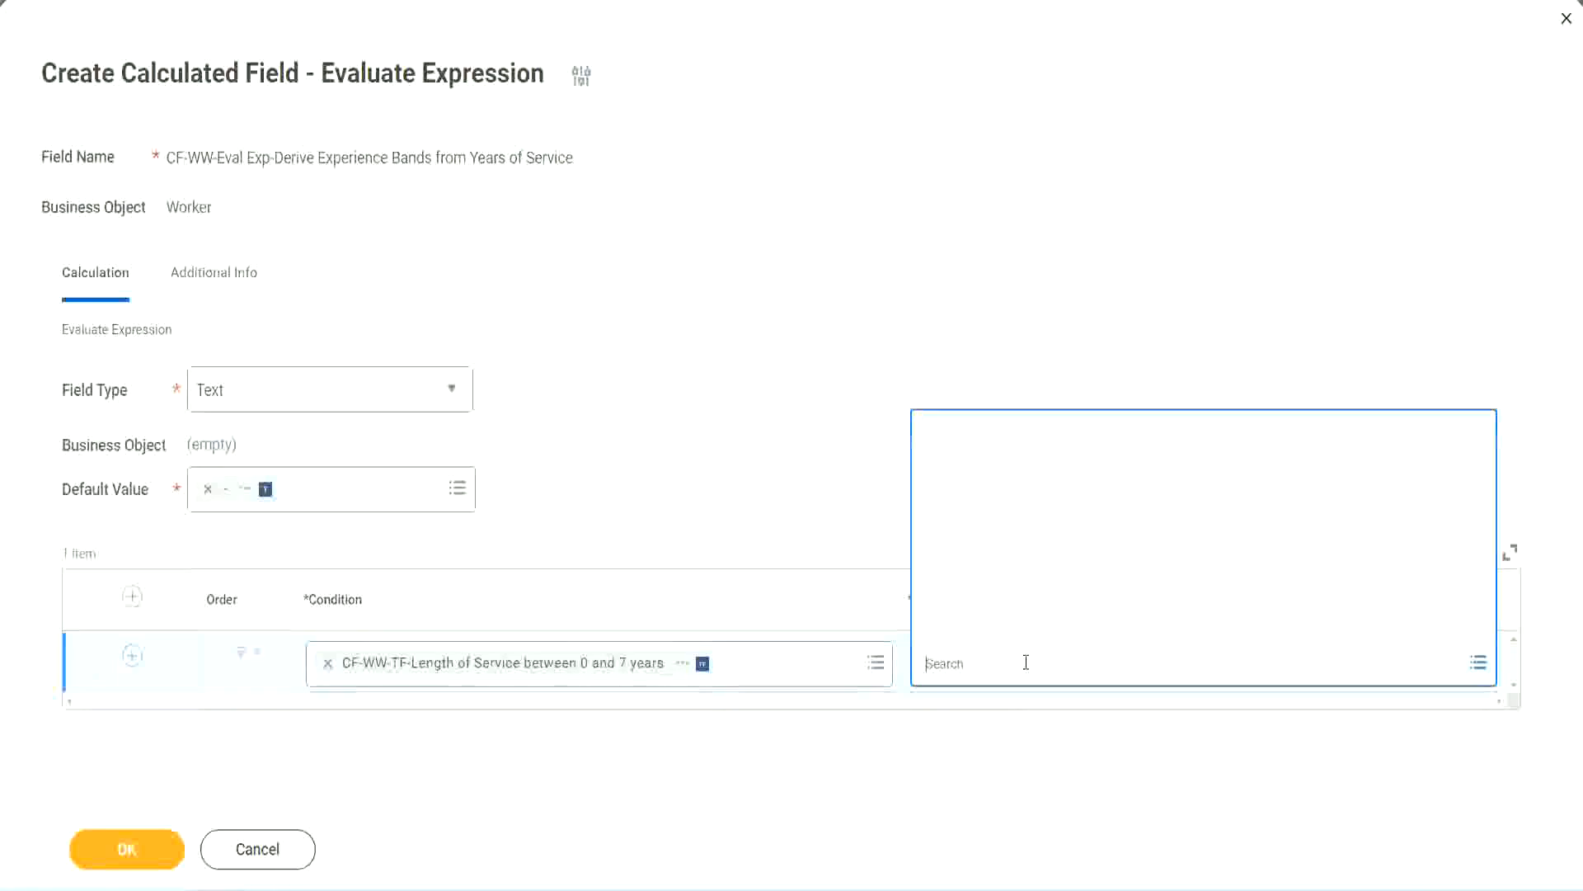
{"action": "left_click", "coordinate": [1013, 623]}
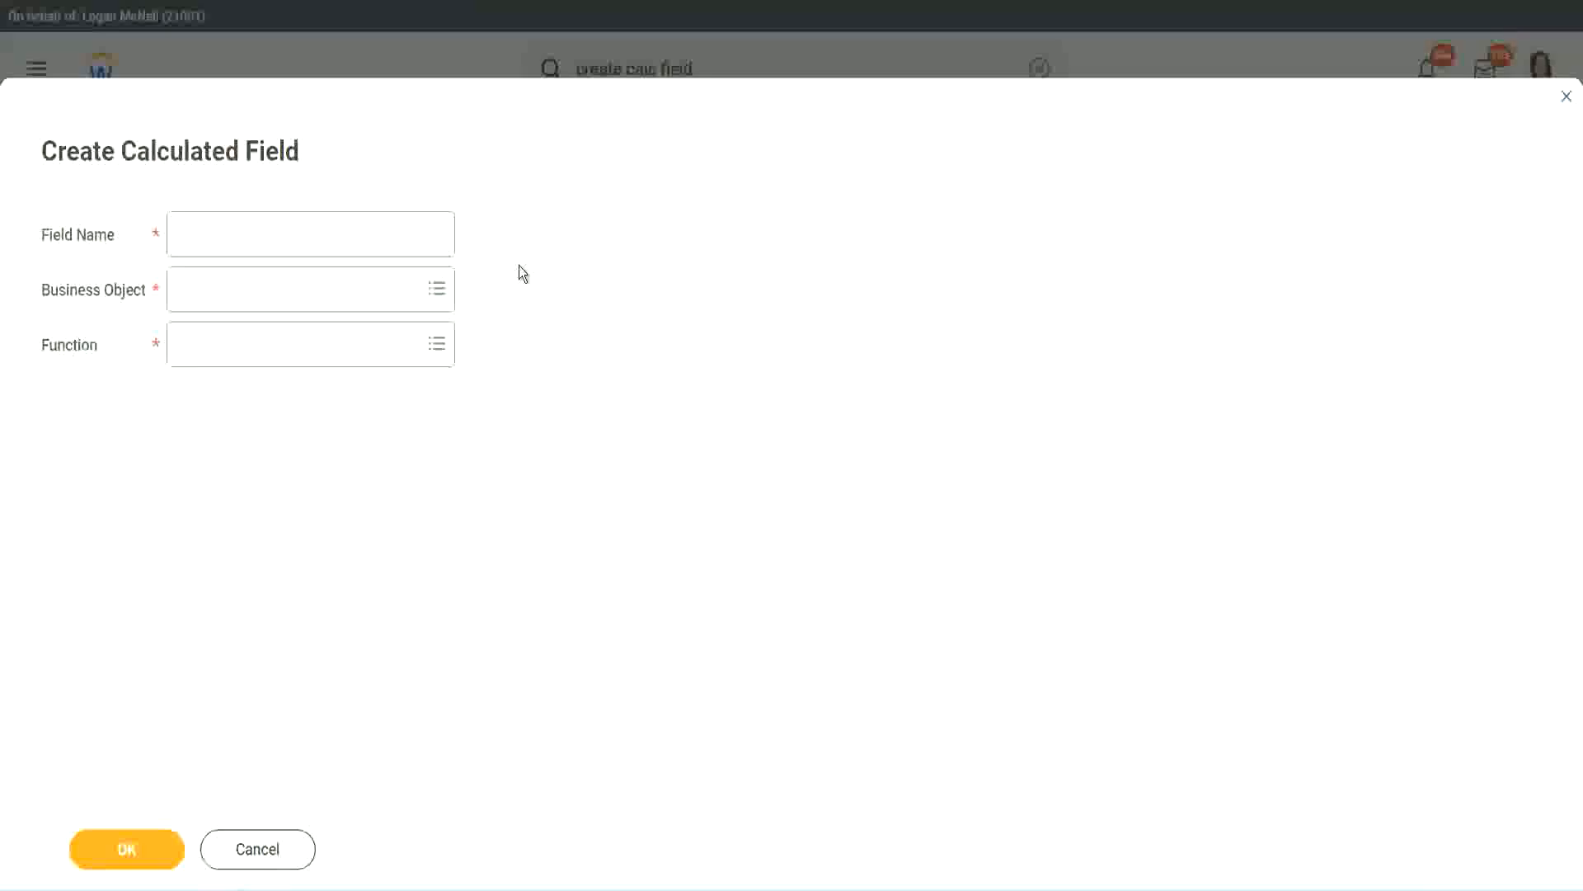
{"action": "left_click", "coordinate": [195, 236]}
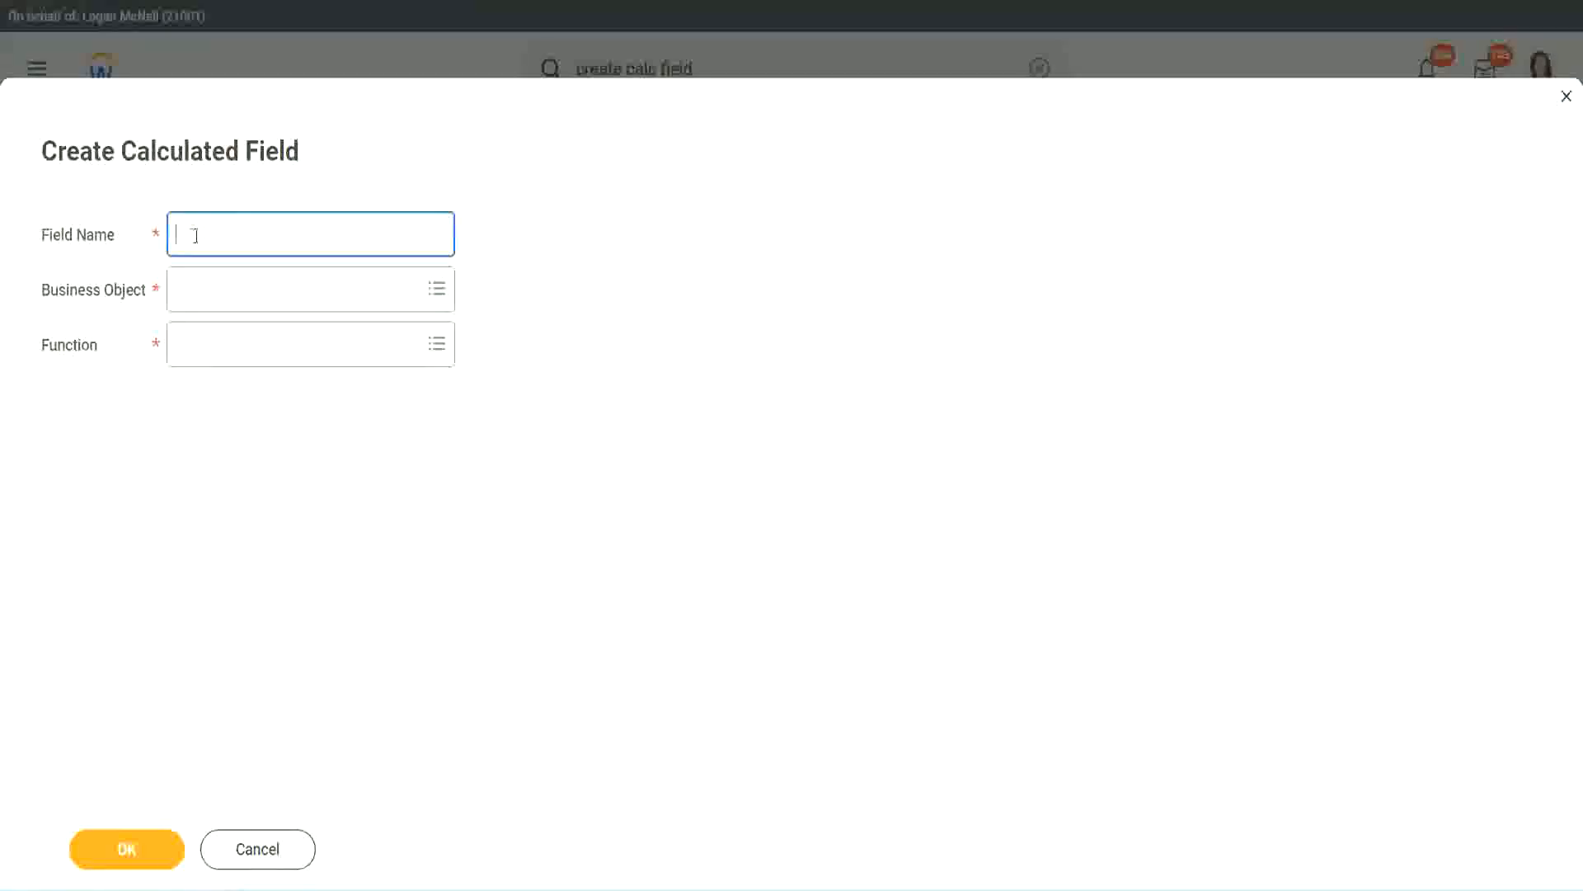
{"action": "type", "text": "CFTC"}
{"action": "type", "text": " Arn"}
{"action": "type", "text": "ateur"}
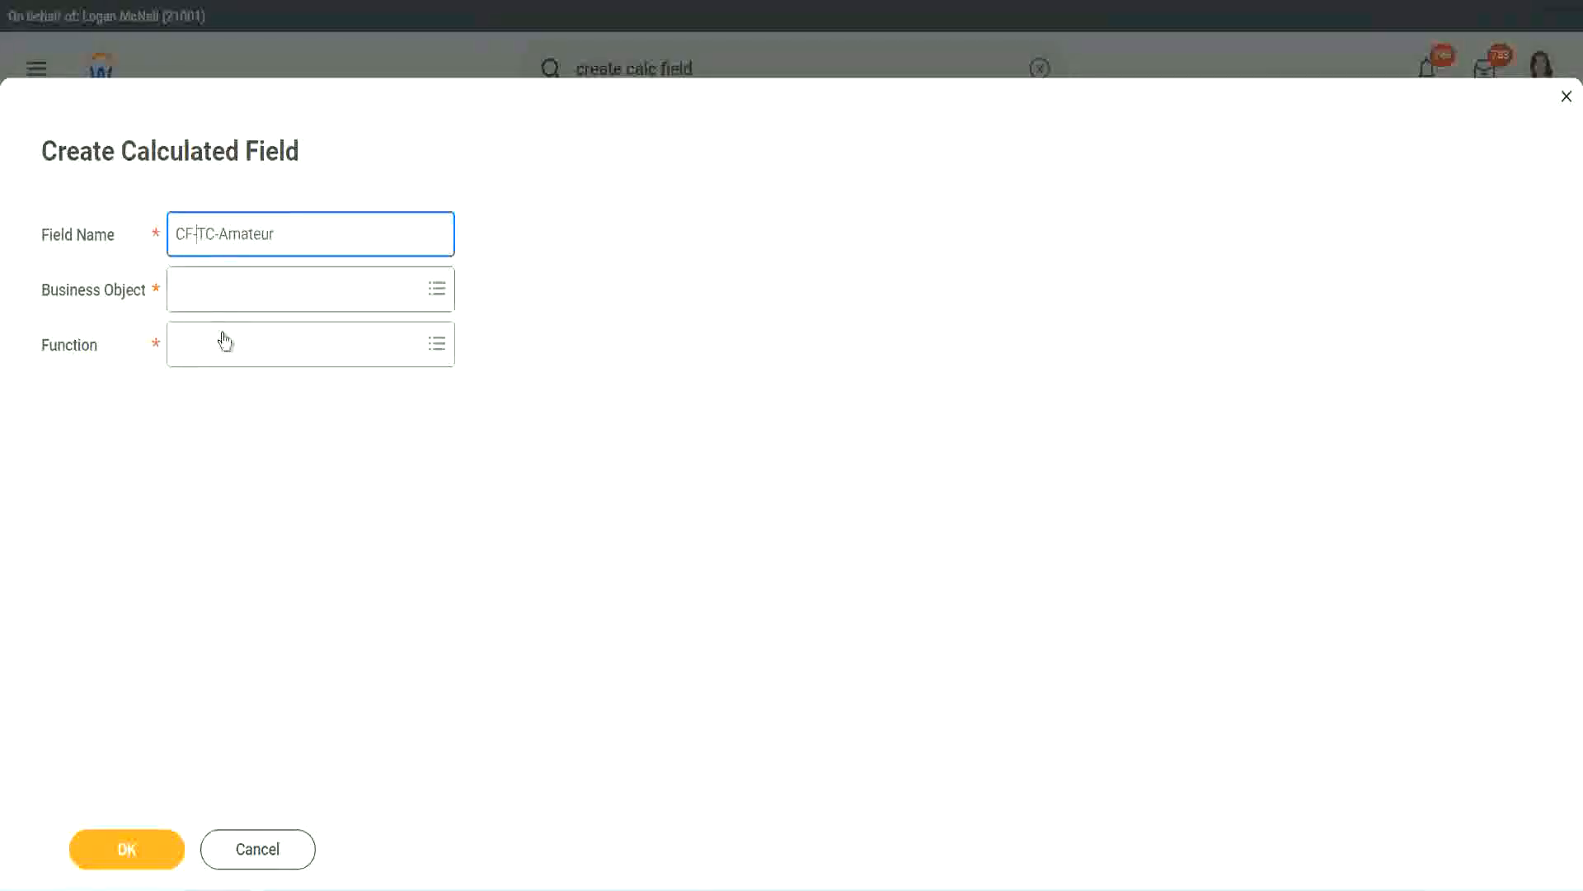
{"action": "type", "text": "WW-"}
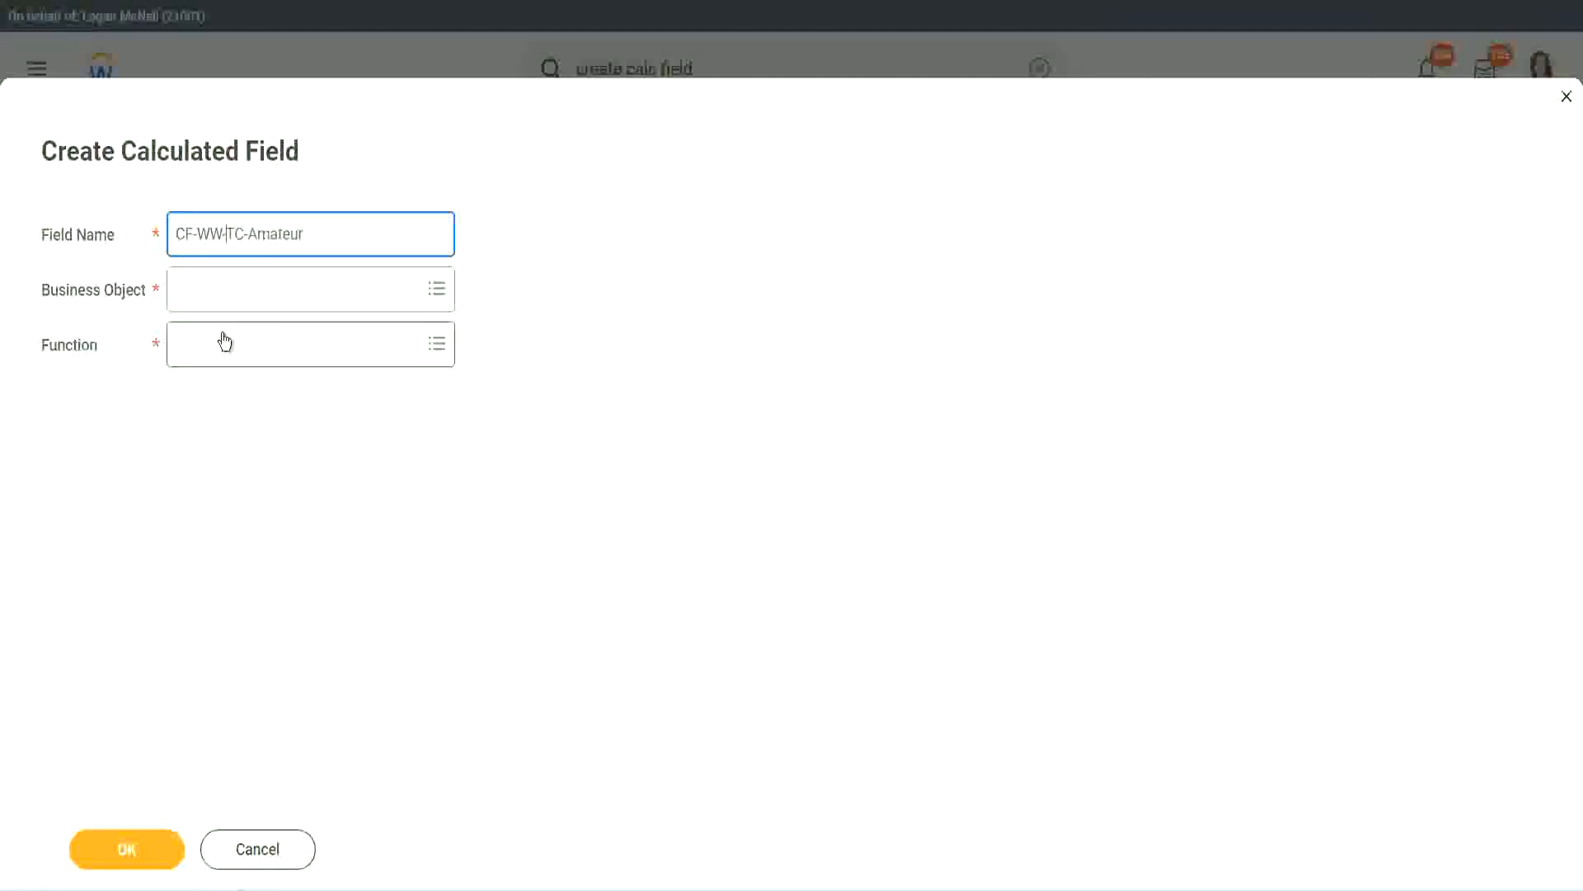
{"action": "left_click", "coordinate": [223, 294]}
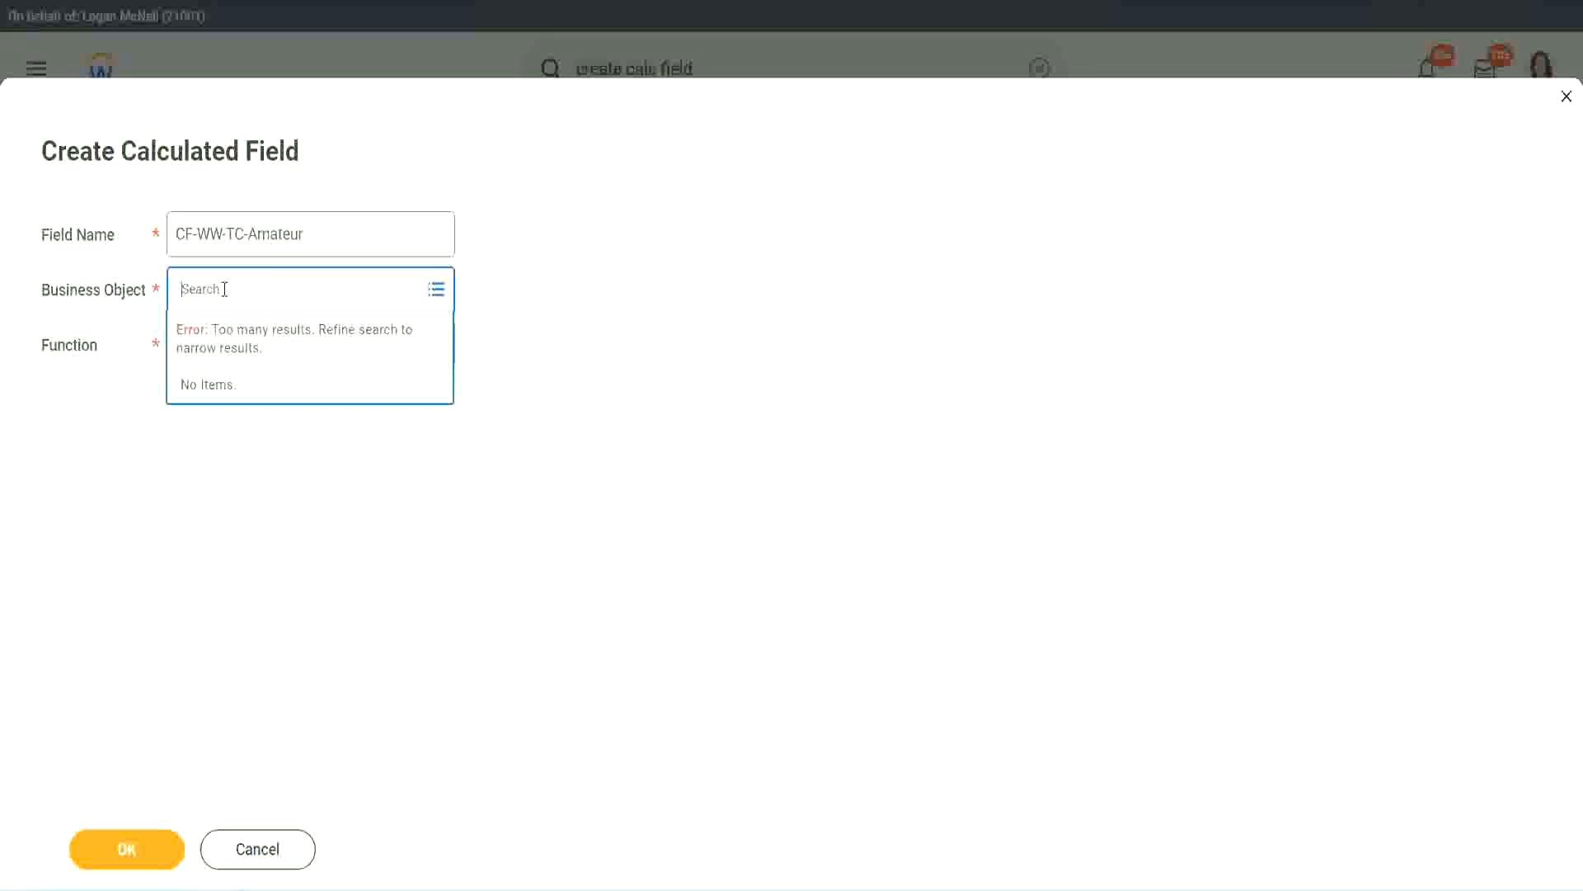
{"action": "type", "text": "worker"}
{"action": "key", "text": "BackSpace"}
{"action": "key", "text": "BackSpace"}
{"action": "key", "text": "BackSpace"}
{"action": "key", "text": "BackSpace"}
{"action": "key", "text": "BackSpace"}
{"action": "key", "text": "BackSpace"}
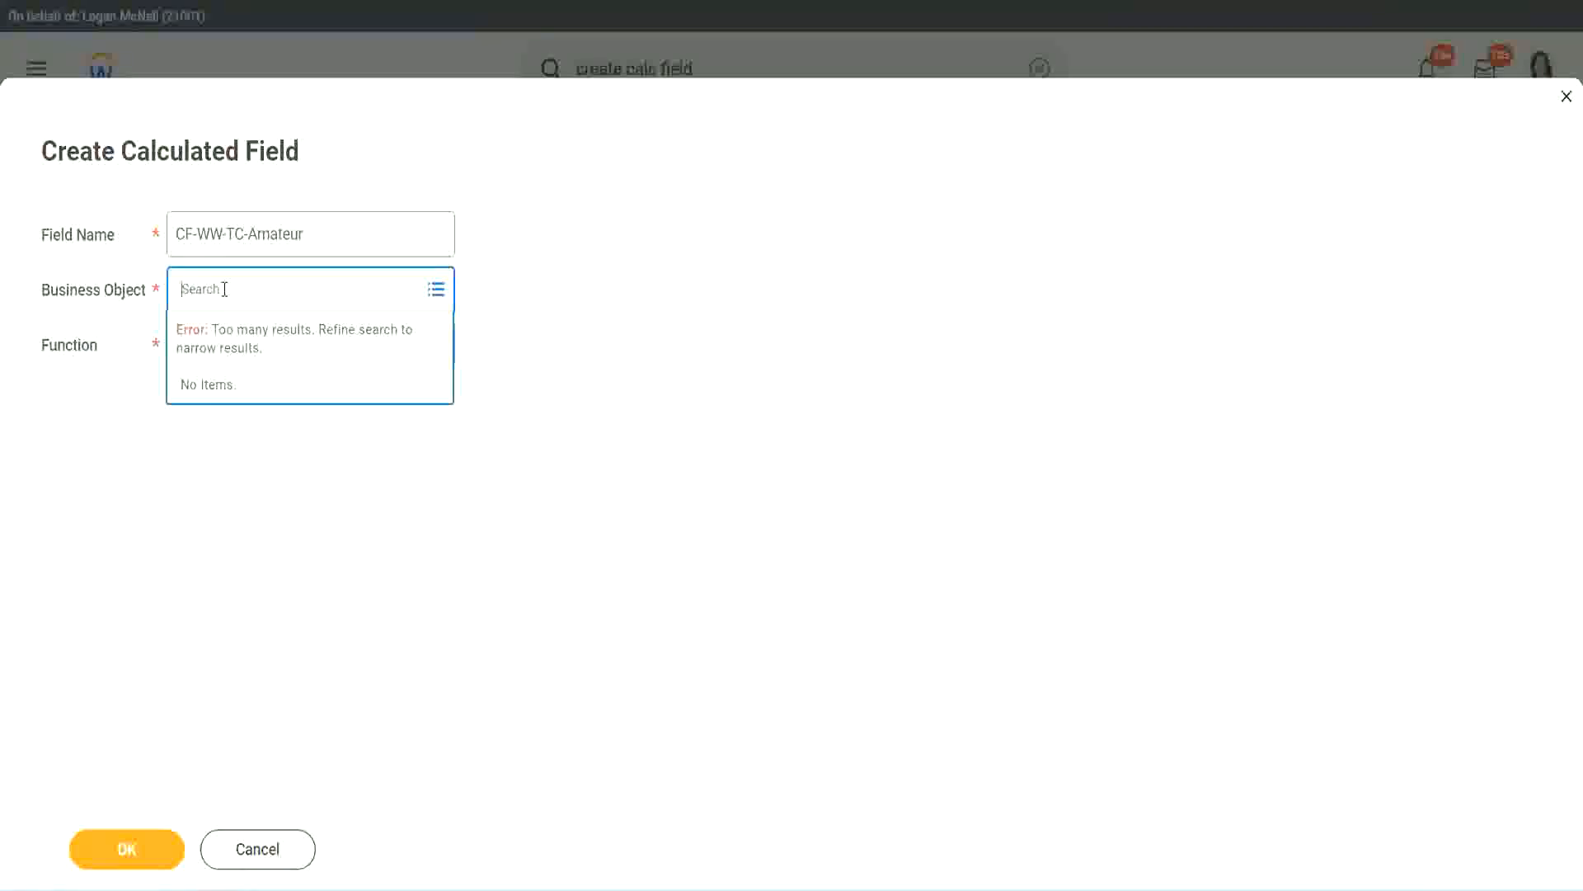
- Set the new calculated field's business object to Global
{"action": "type", "text": "globa"}
{"action": "key", "text": "Return"}
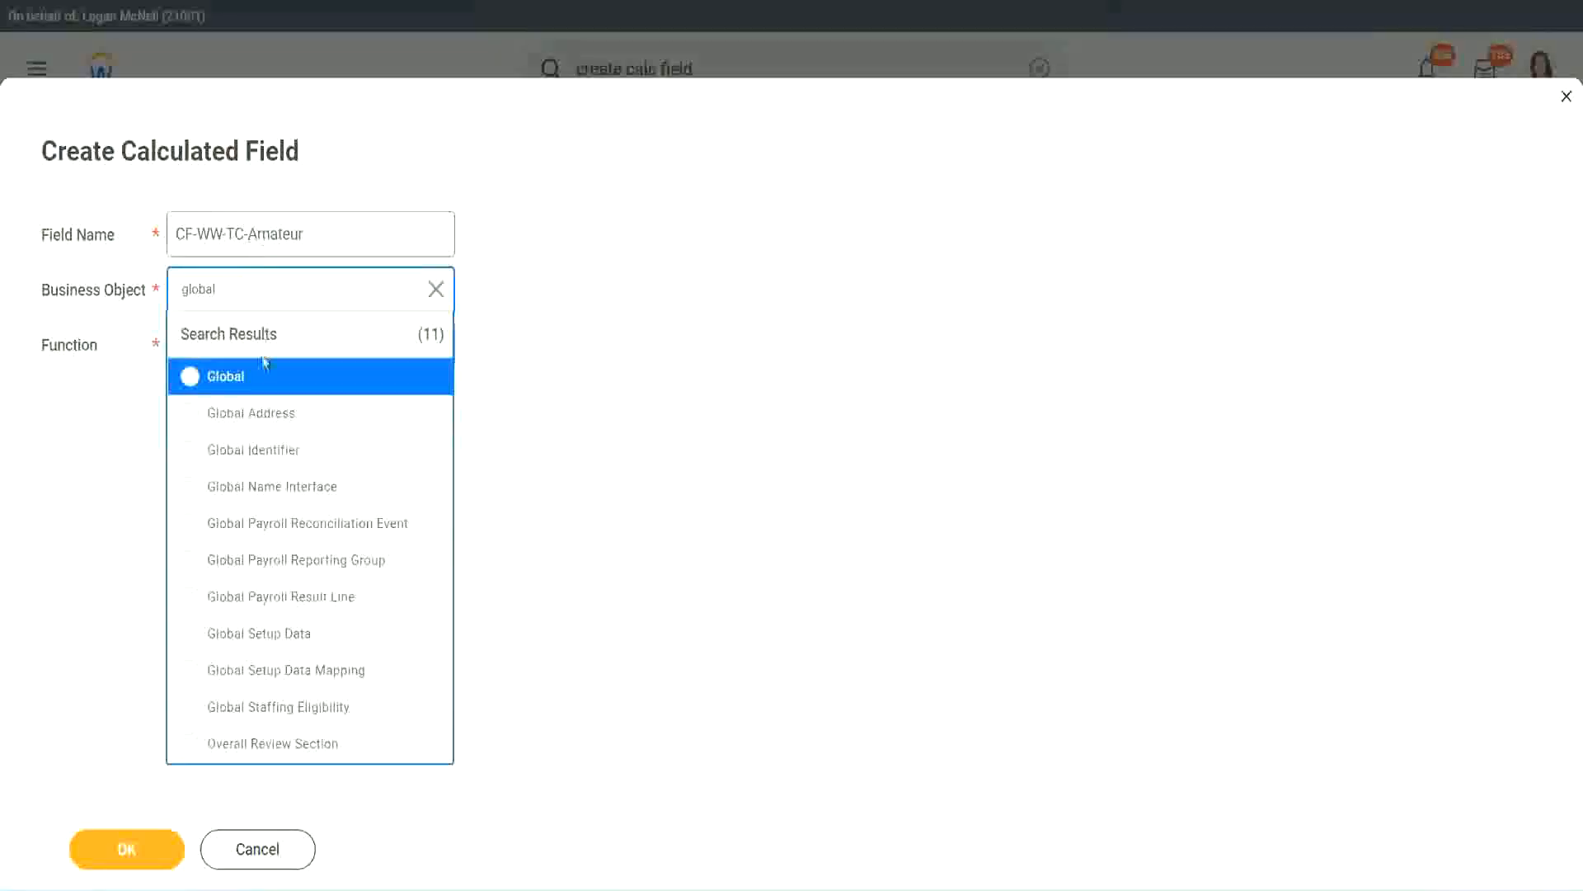
{"action": "left_click", "coordinate": [203, 394]}
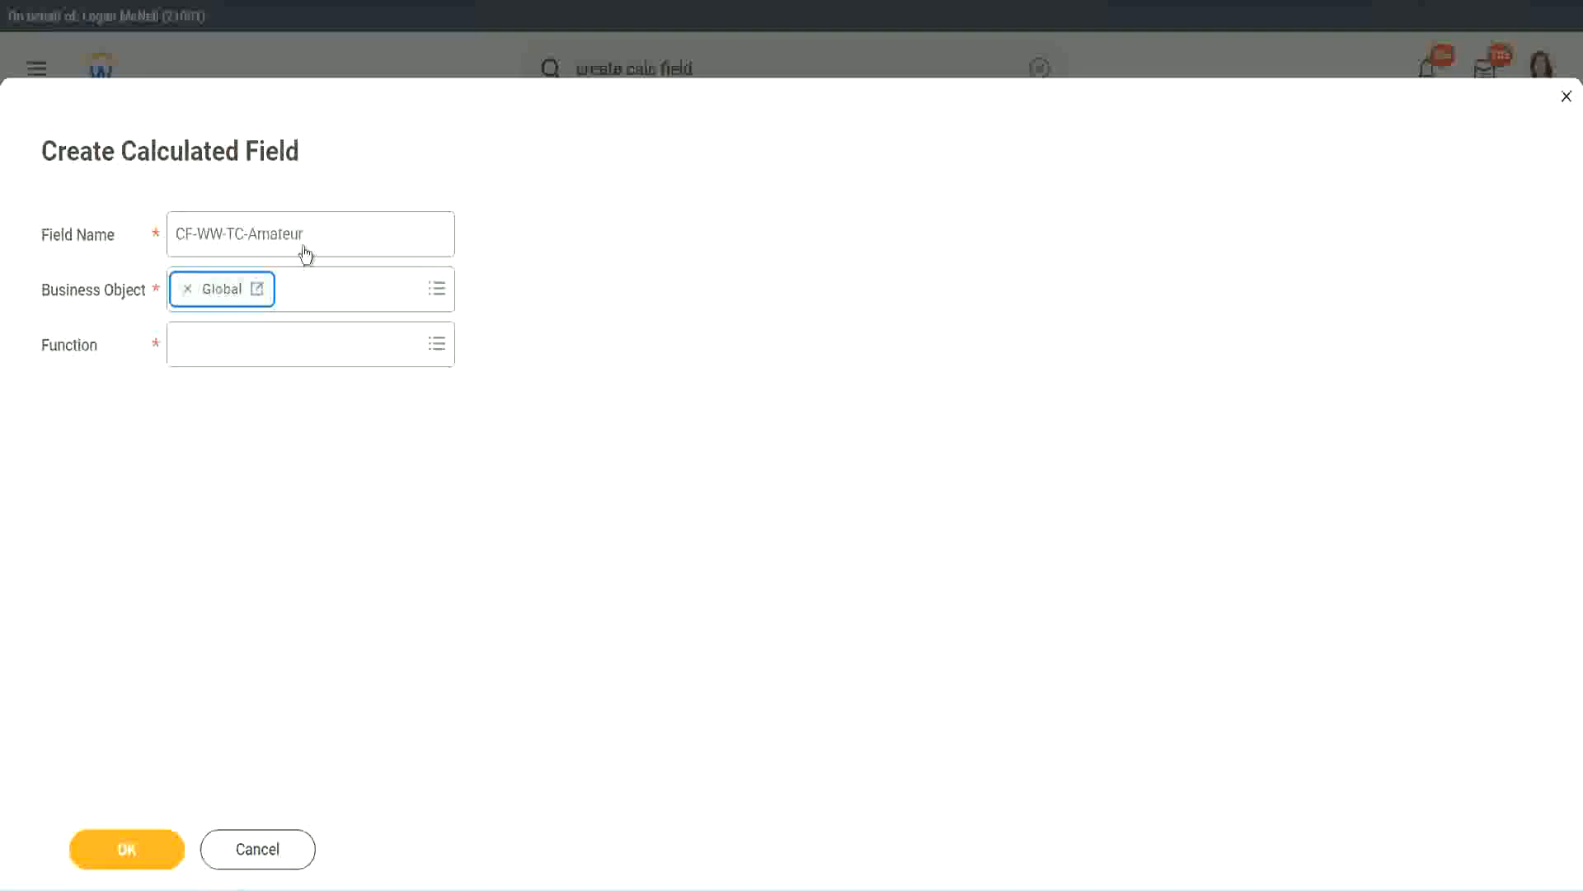
{"action": "triple_click", "coordinate": [409, 222]}
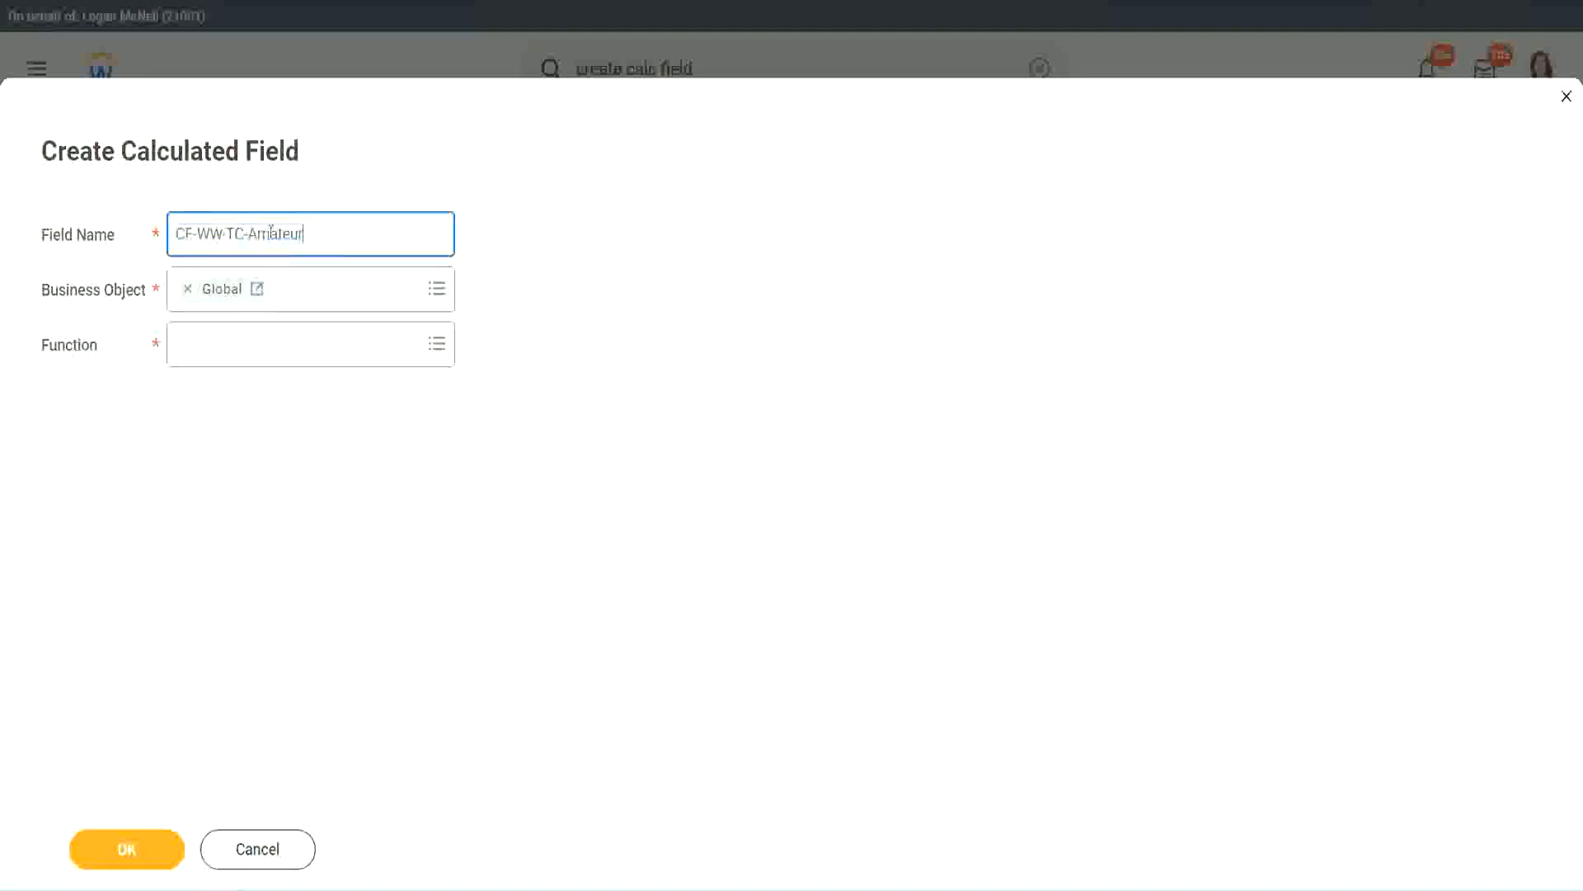
{"action": "double_click", "coordinate": [312, 231]}
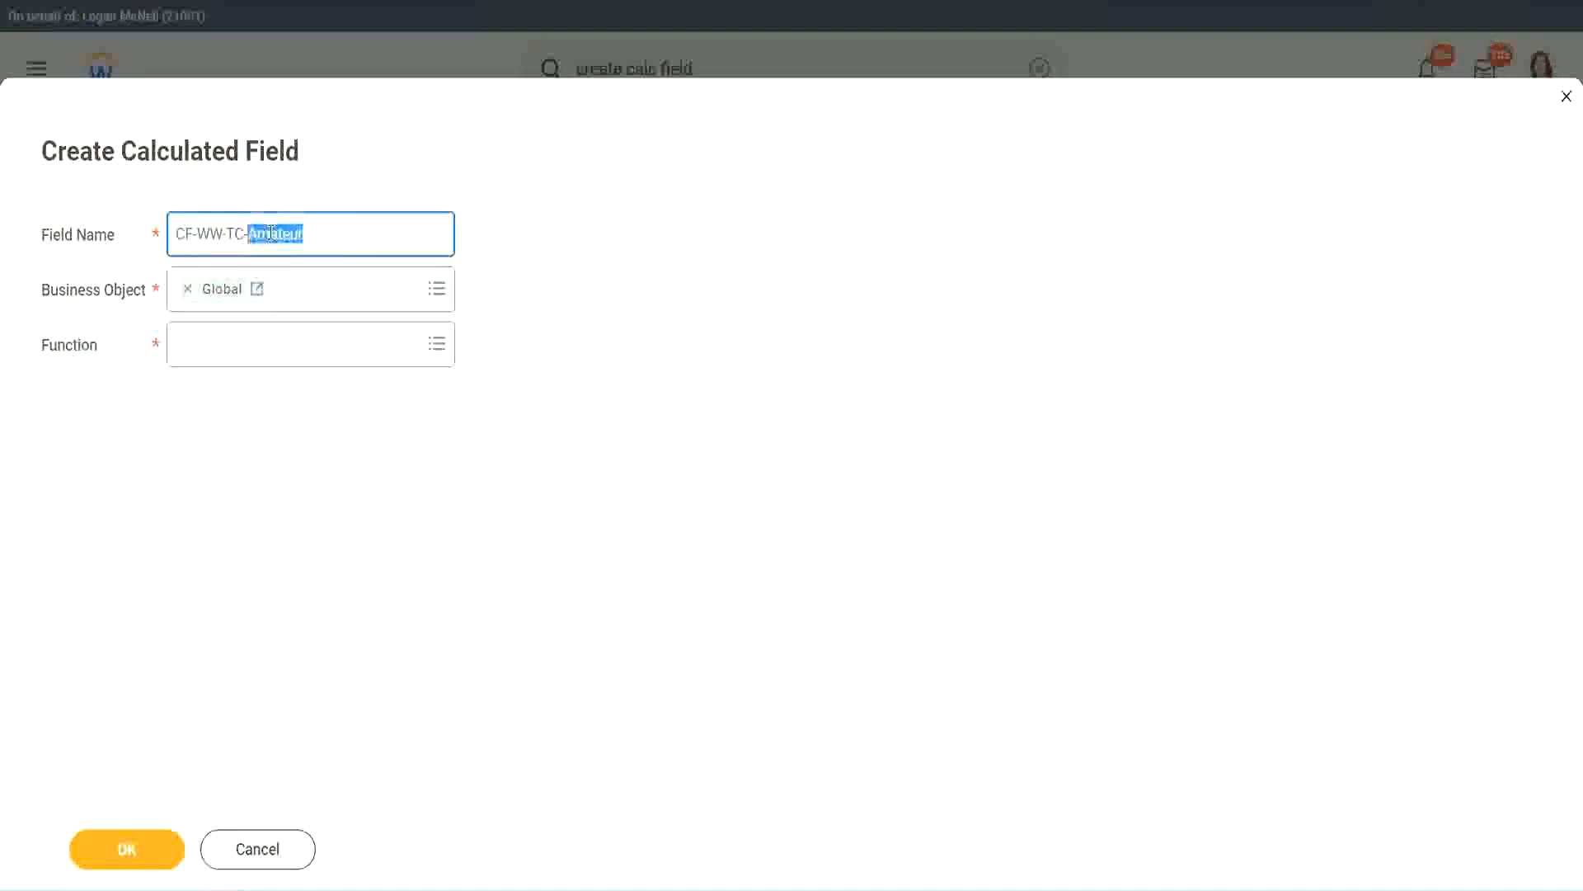
{"action": "left_click", "coordinate": [328, 231]}
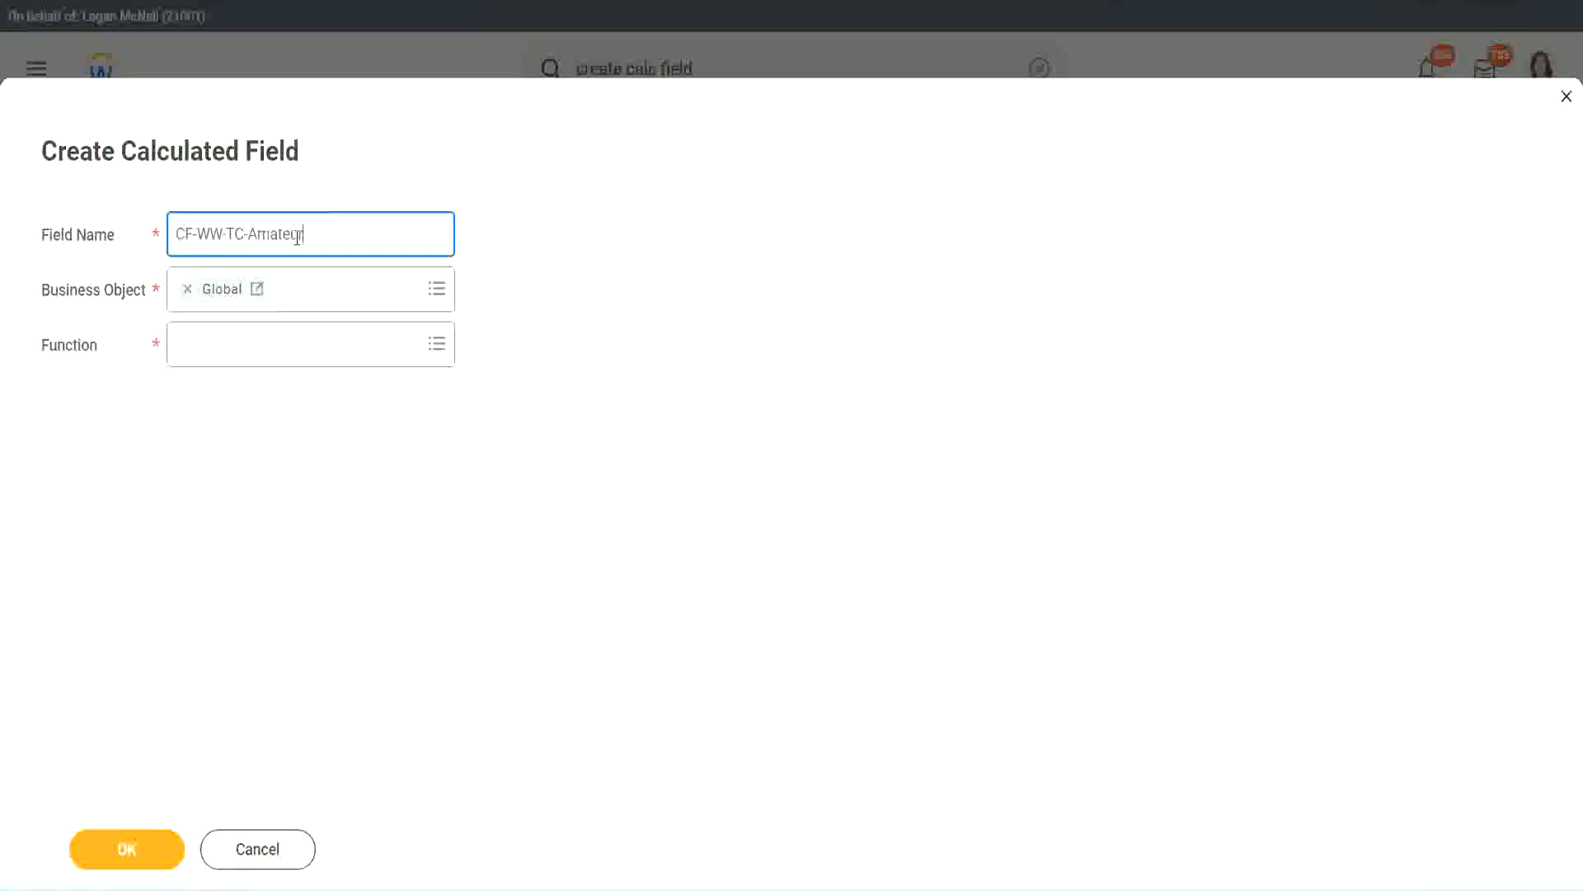
{"action": "double_click", "coordinate": [296, 235]}
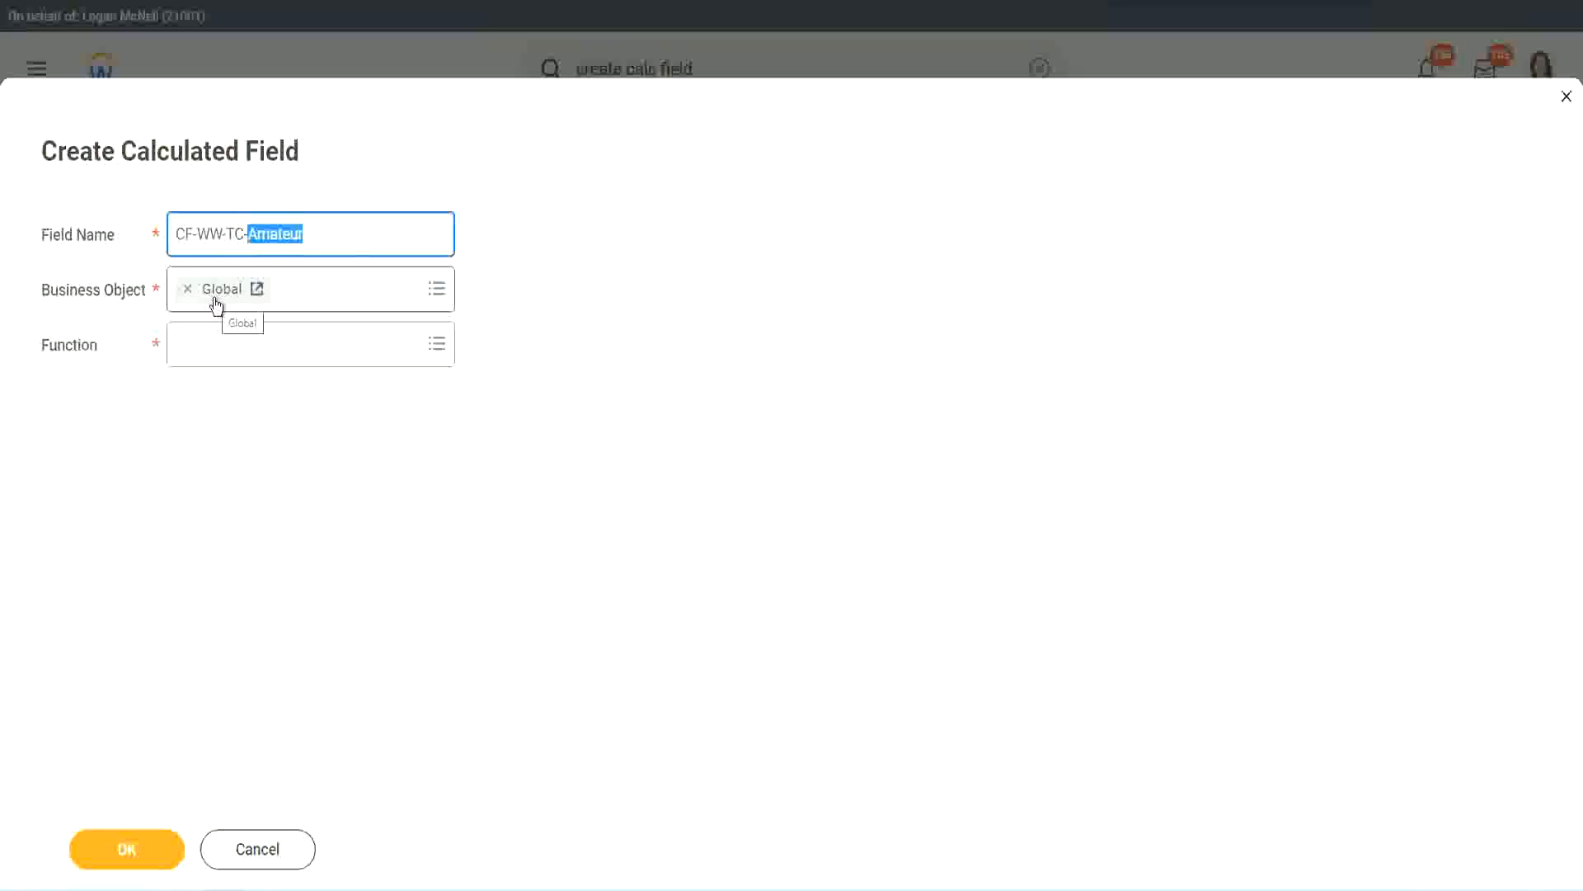
- Set the calculated field's function to Text Constant and continue to its definition
{"action": "left_click", "coordinate": [221, 343]}
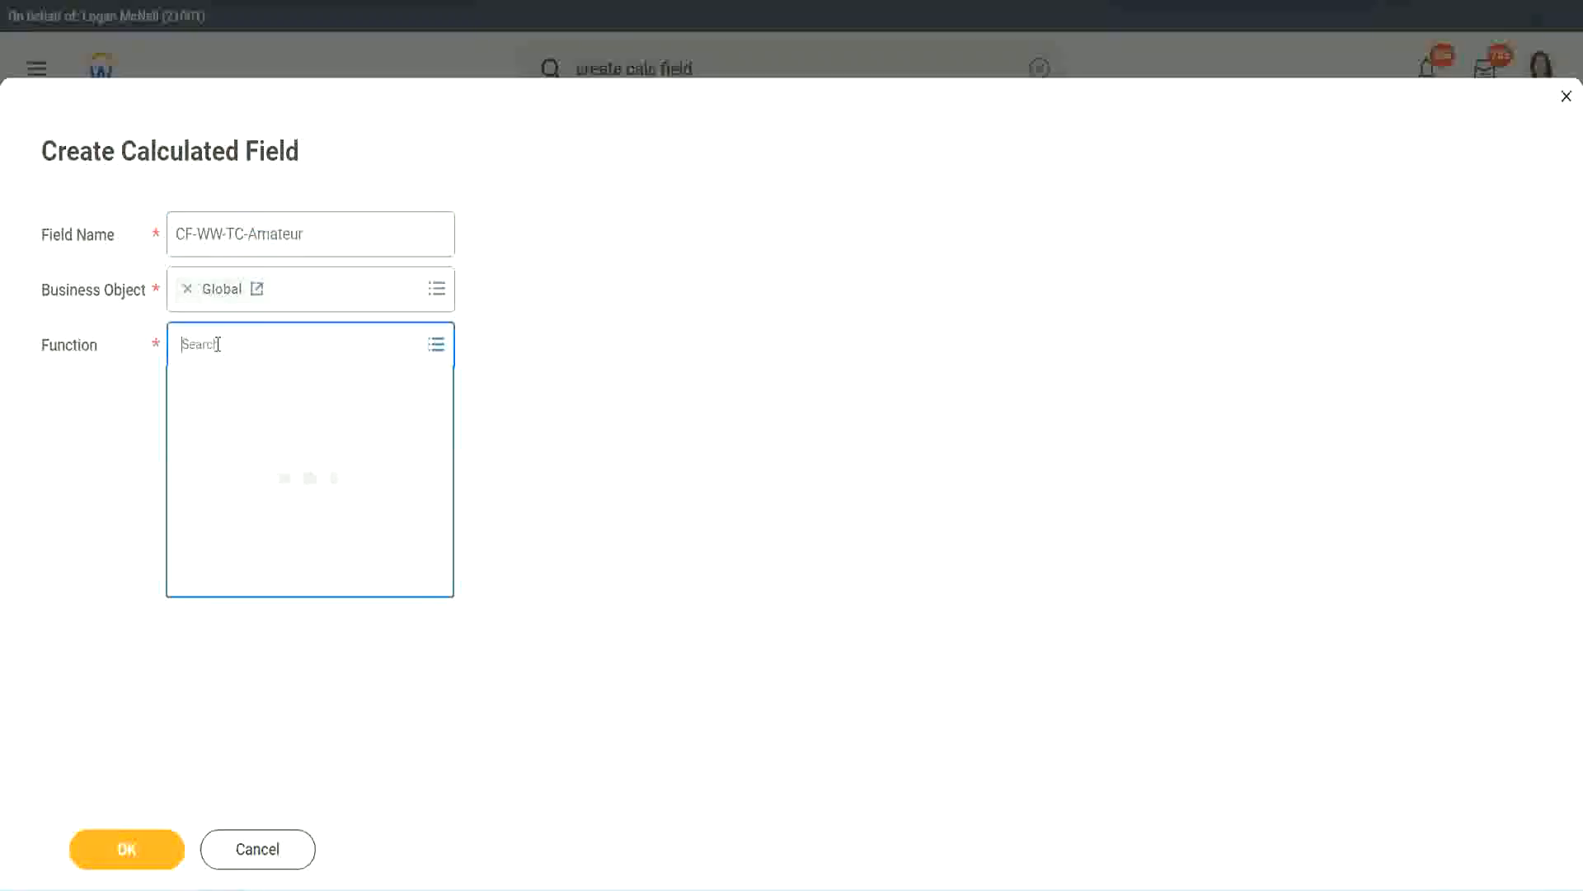
{"action": "type", "text": "text cons"}
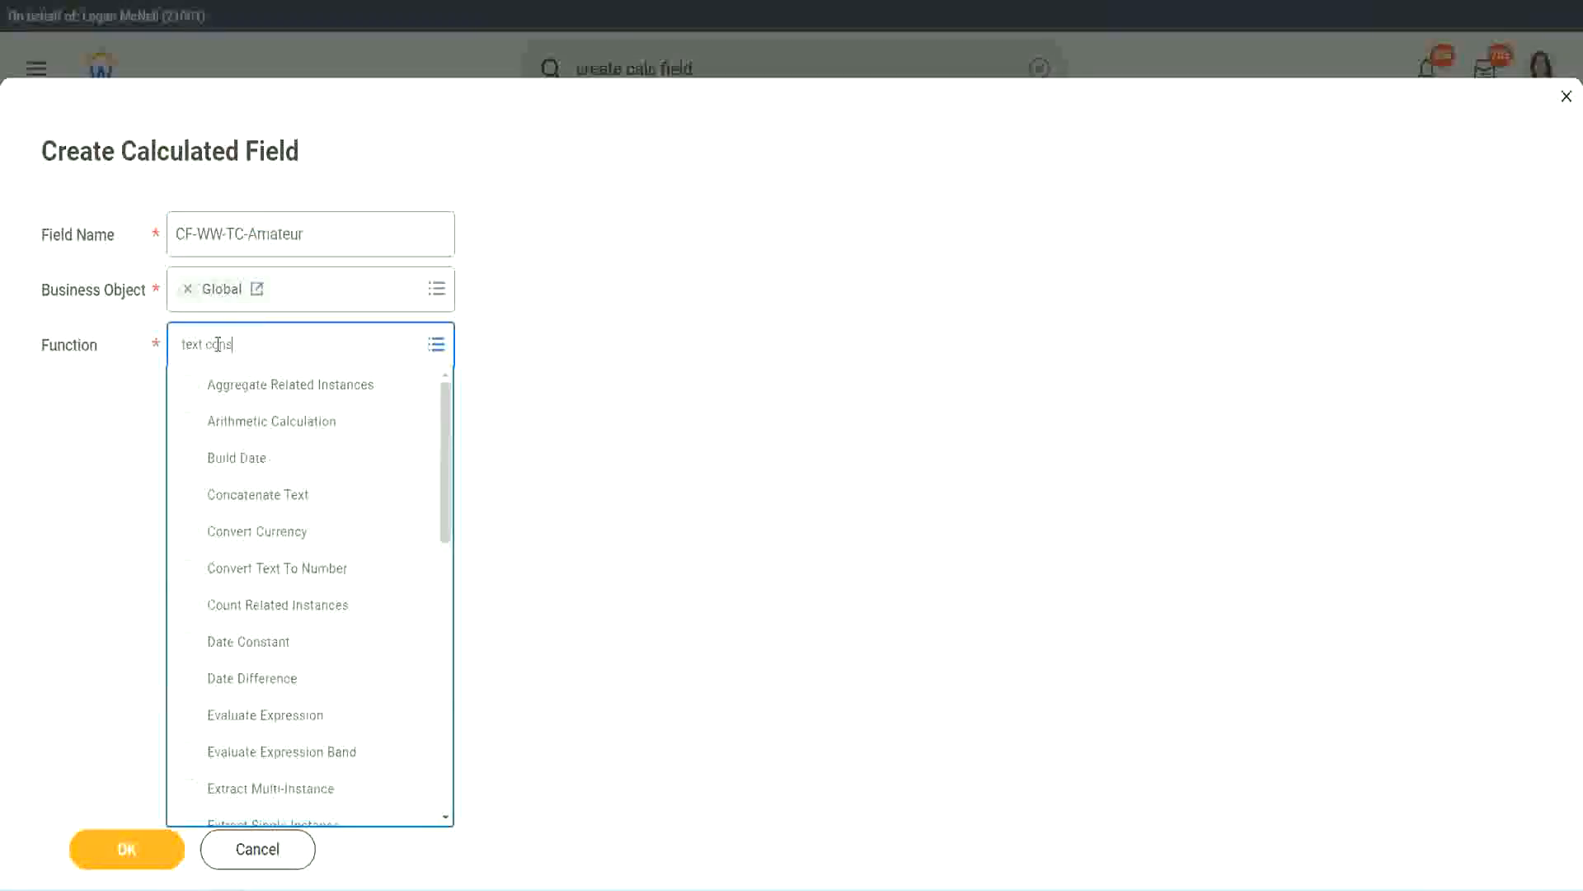
{"action": "type", "text": "t"}
{"action": "key", "text": "Return"}
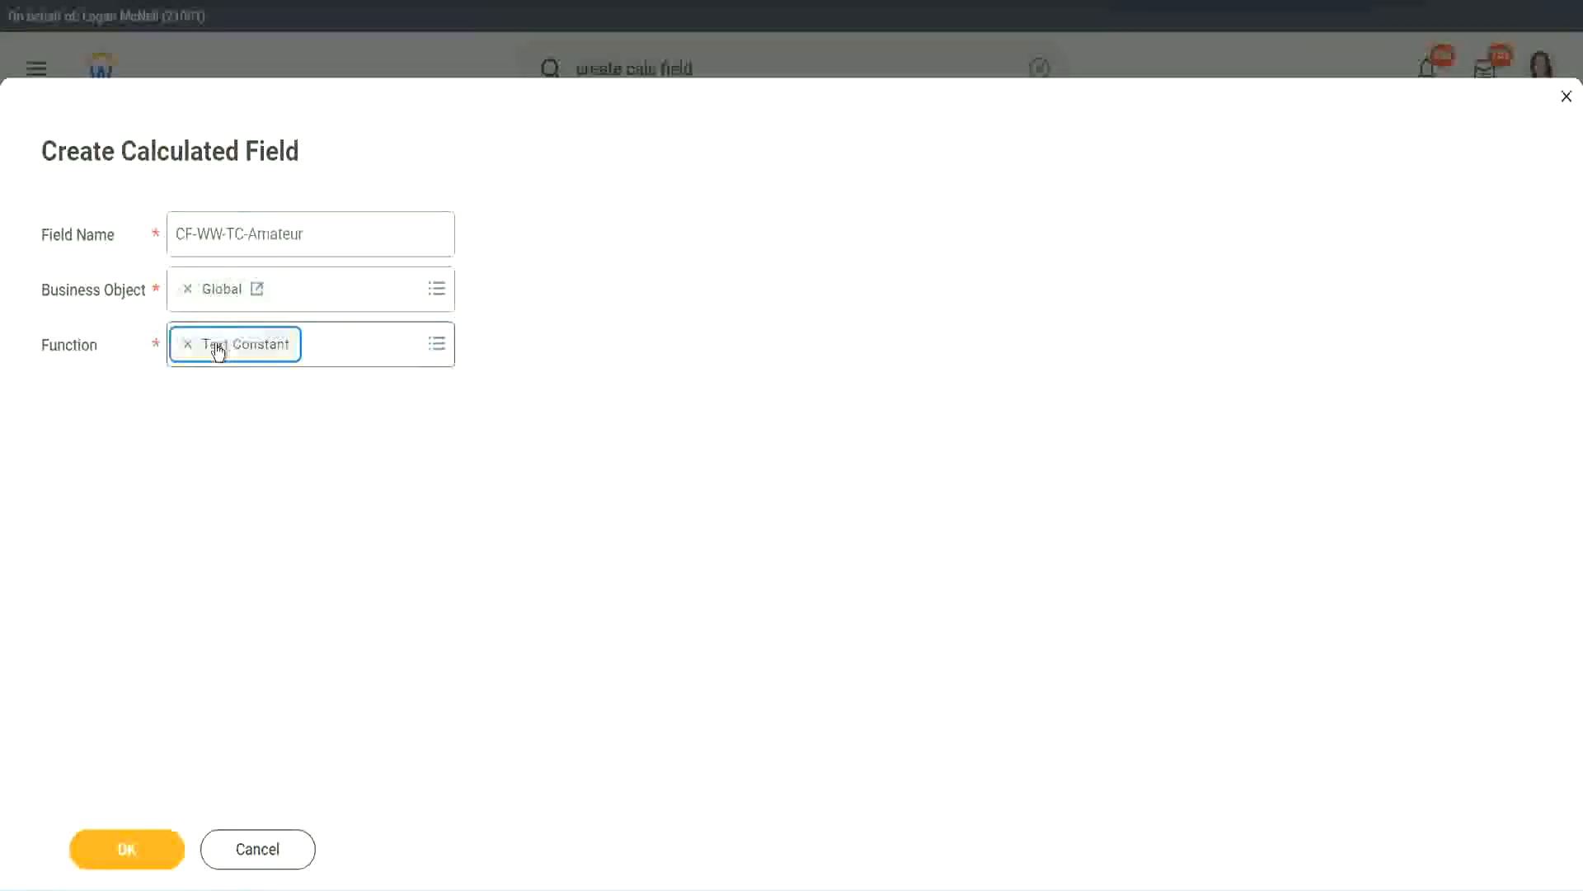
{"action": "left_click", "coordinate": [132, 858]}
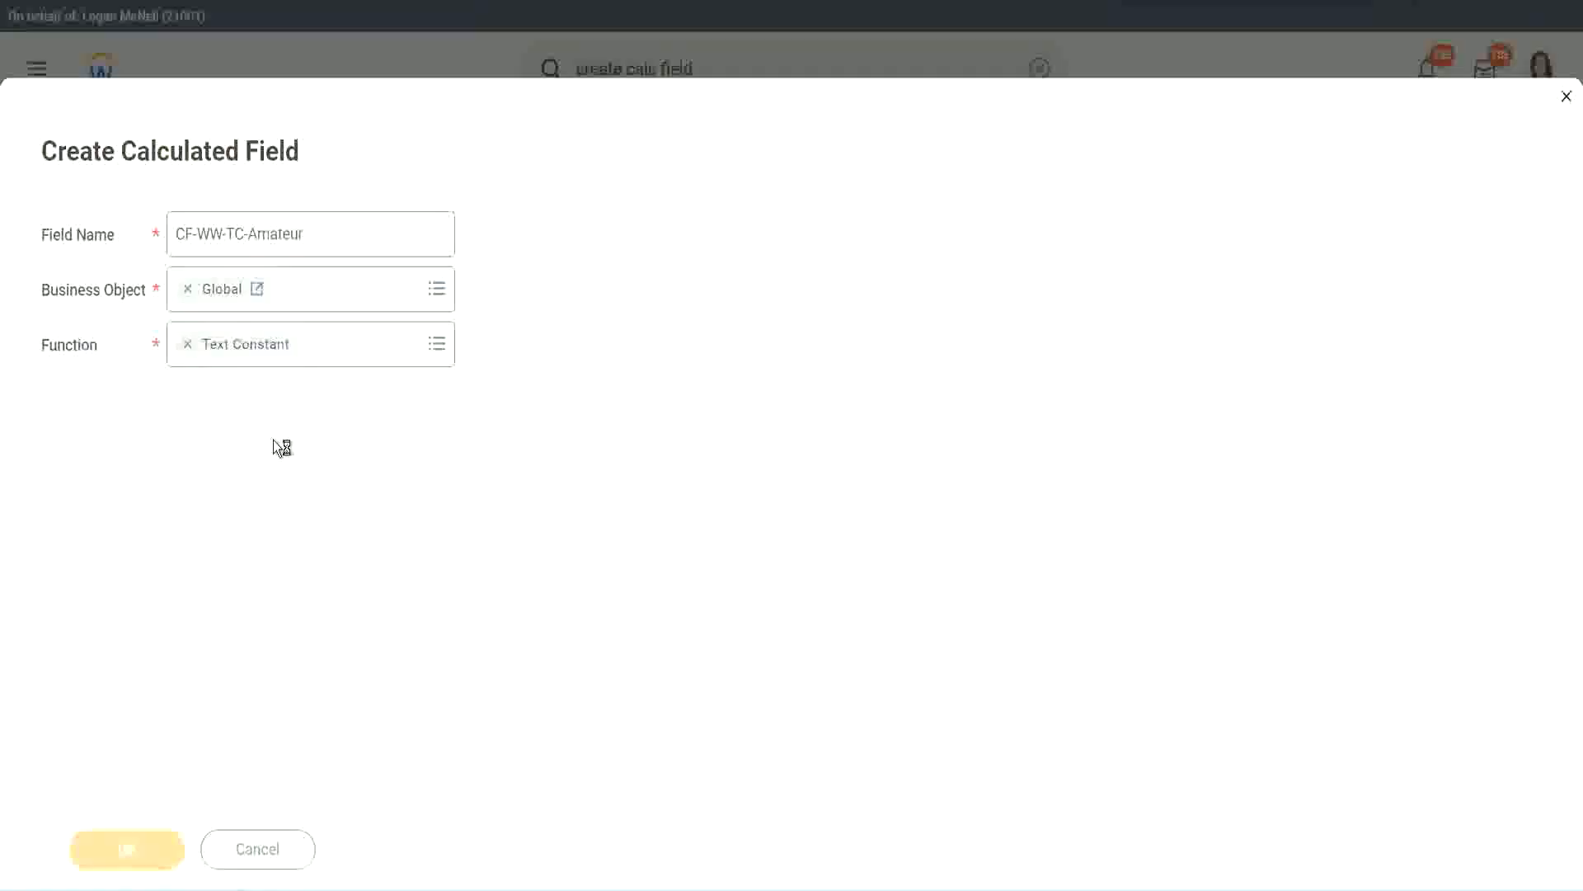
- Enter Amateur as the text constant and save the calculated field as the first row's return value
{"action": "left_click", "coordinate": [262, 465]}
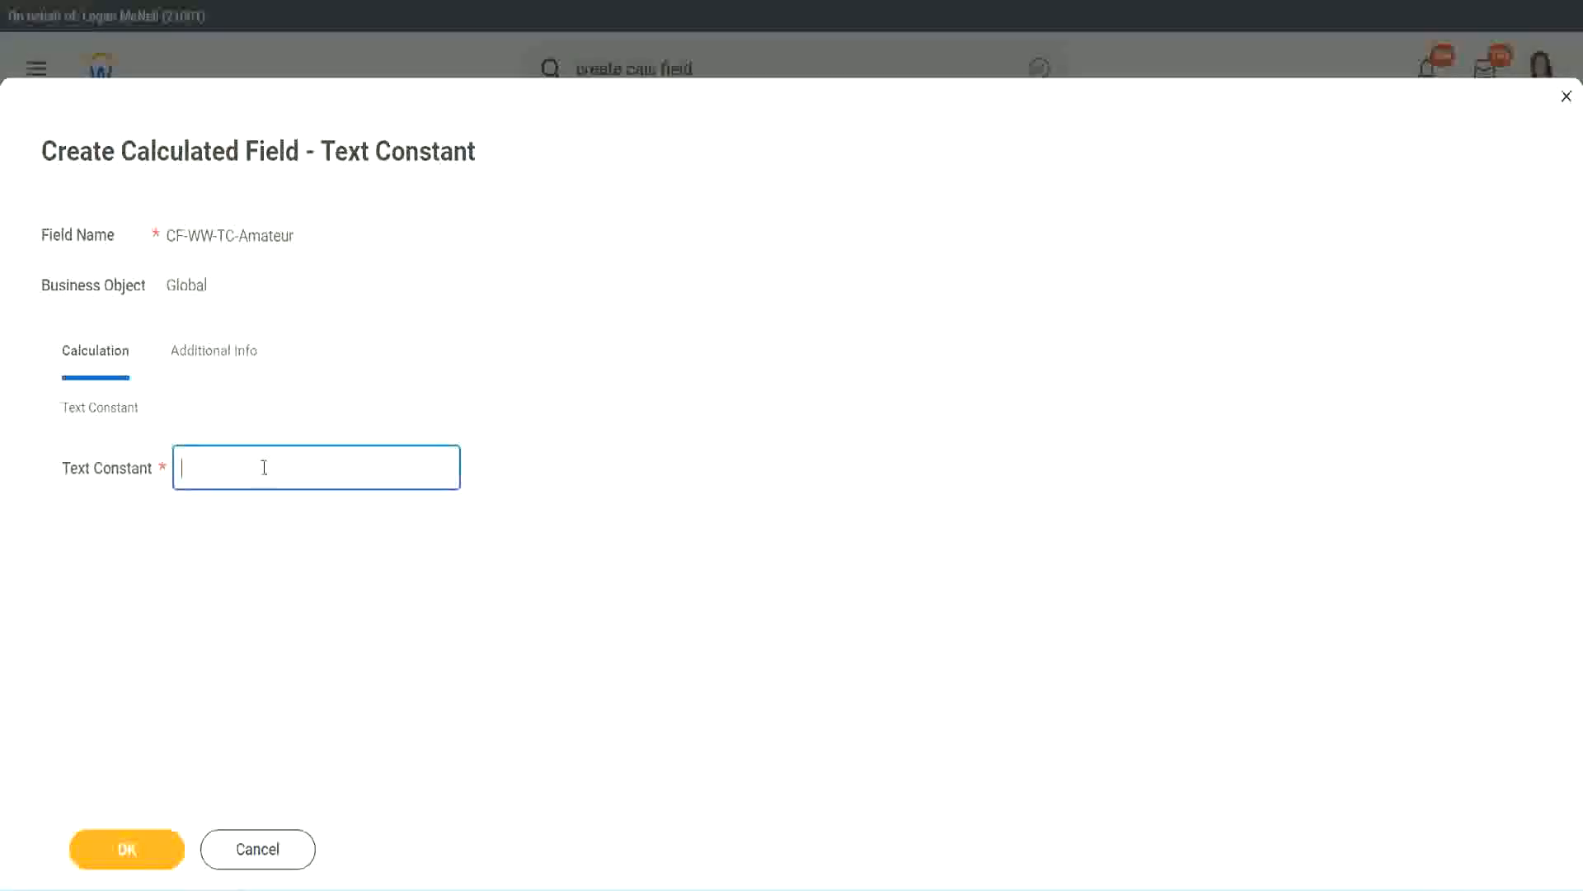
{"action": "type", "text": "Amateur"}
{"action": "left_click", "coordinate": [124, 848]}
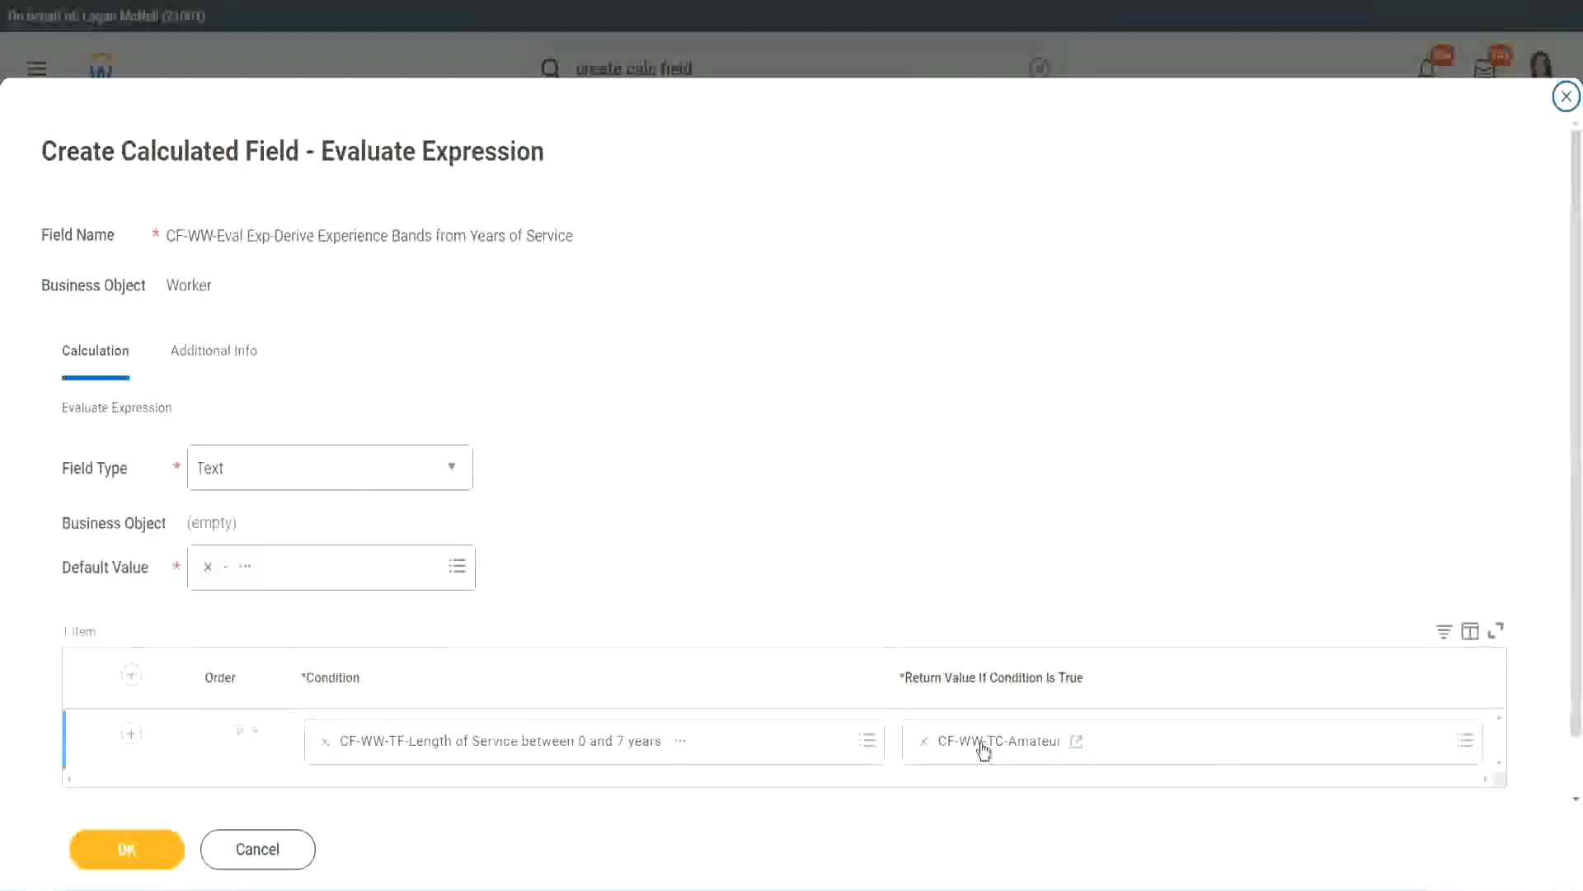
- Copy the CF-WW-TC-Amateur return value's text and add two empty condition rows below the first one
{"action": "right_click", "coordinate": [984, 747]}
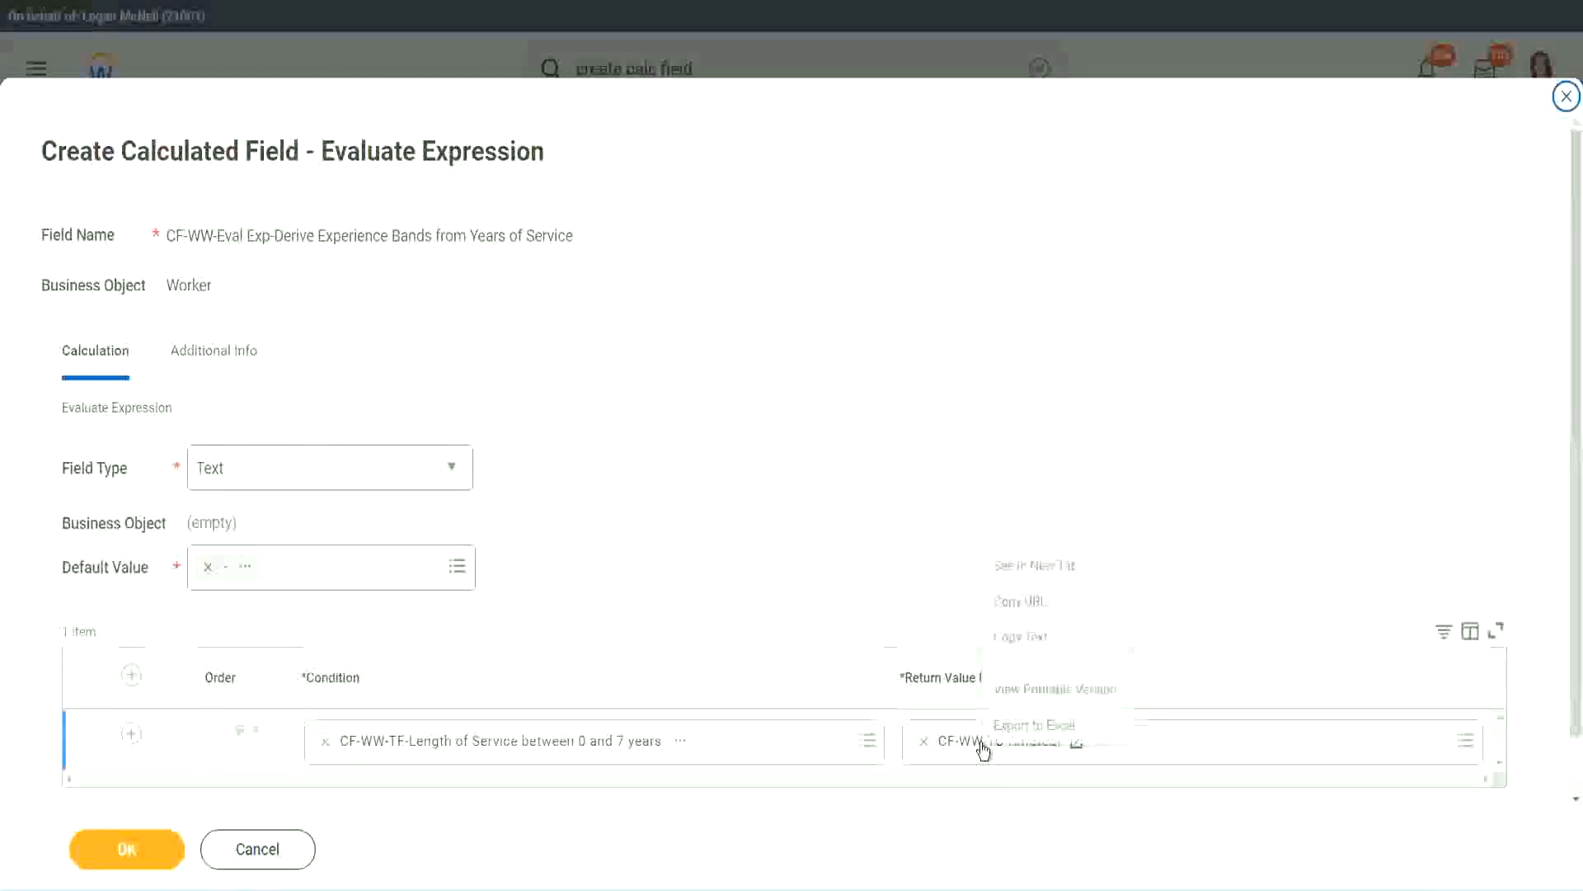
{"action": "left_click", "coordinate": [1036, 640]}
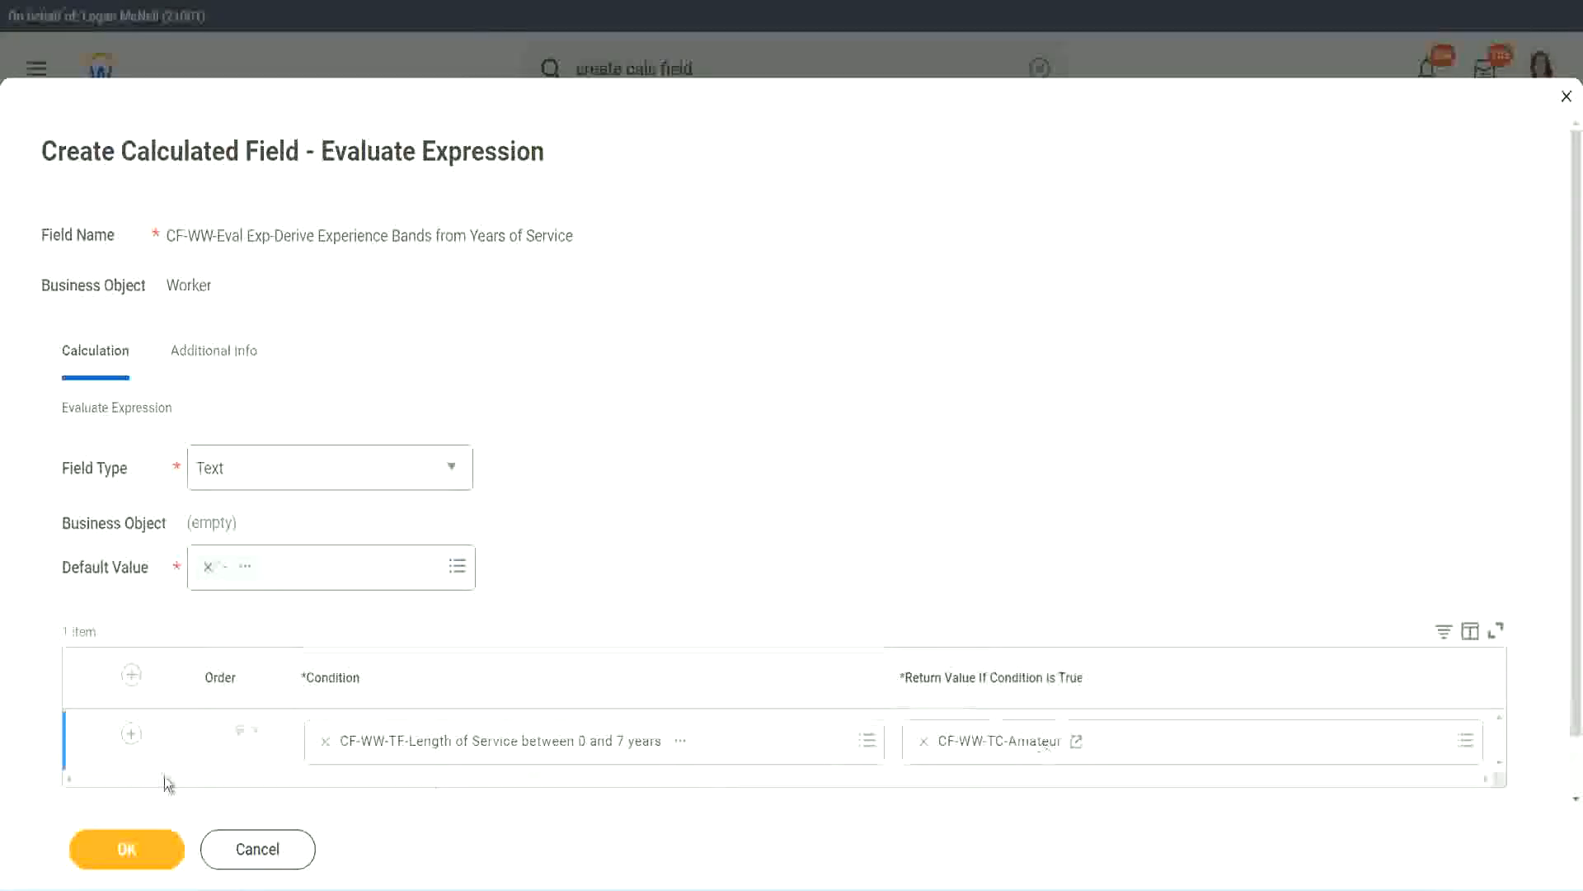
{"action": "left_click", "coordinate": [108, 759]}
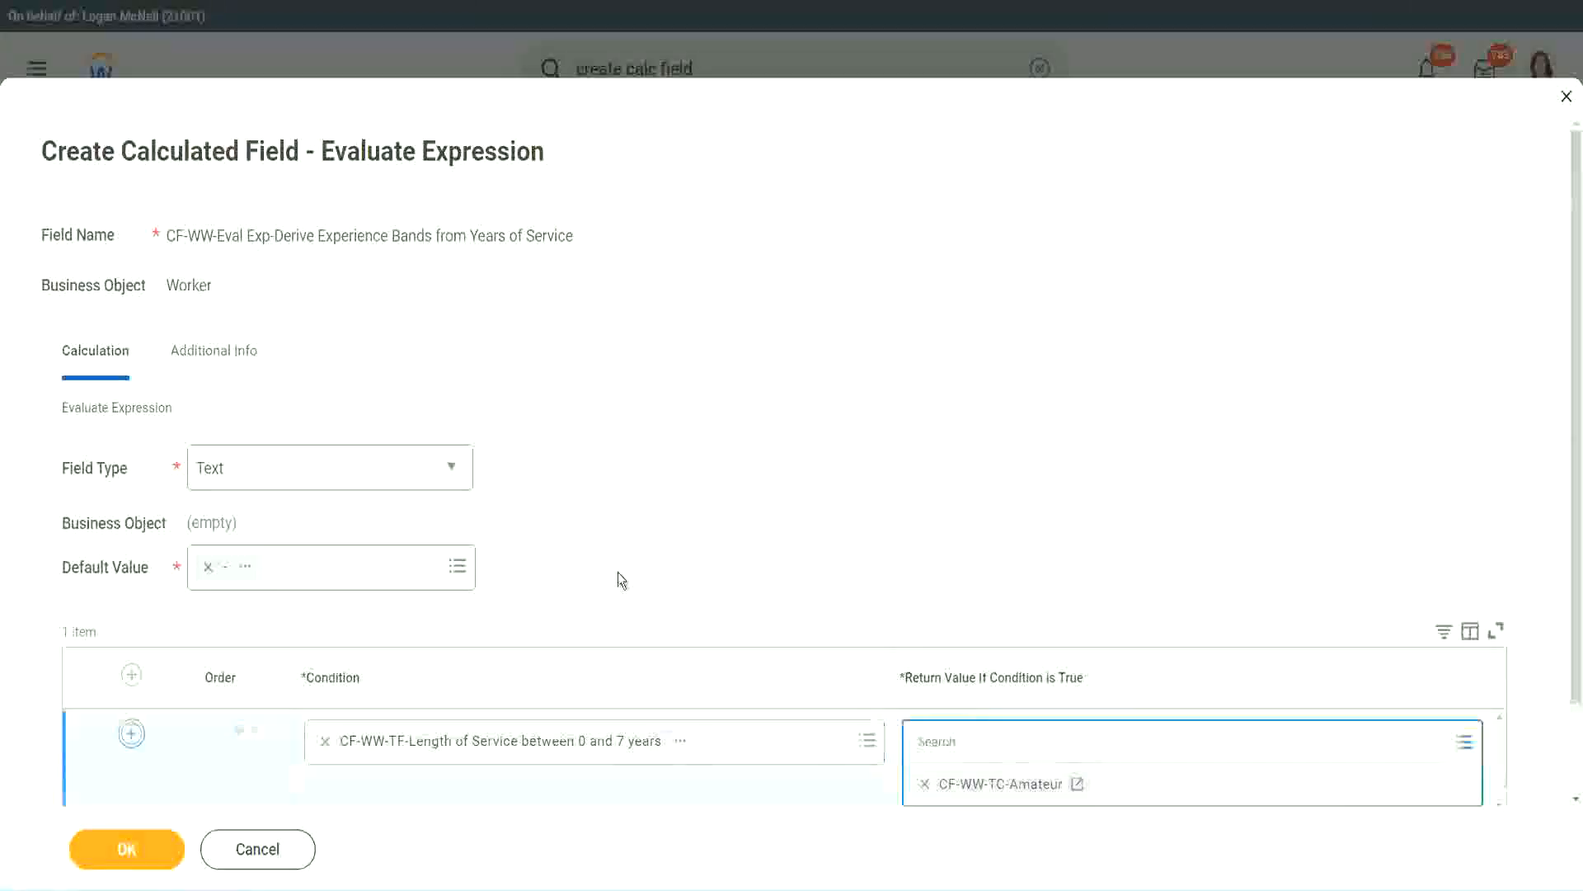
{"action": "scroll", "coordinate": [622, 580], "scroll_direction": "down", "scroll_amount": 3}
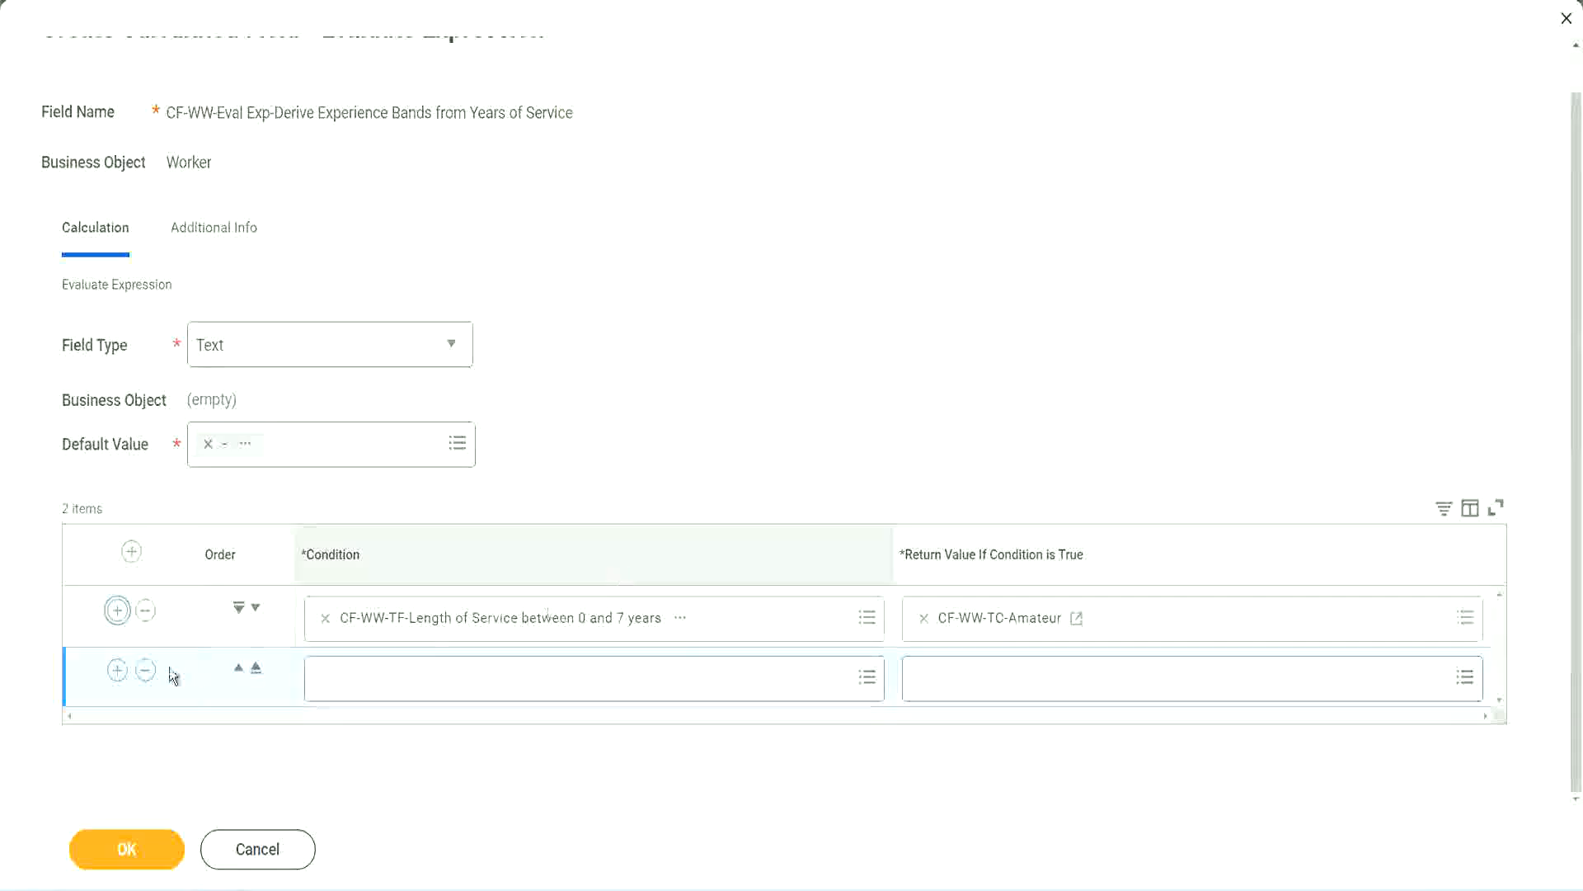
{"action": "left_click", "coordinate": [118, 670]}
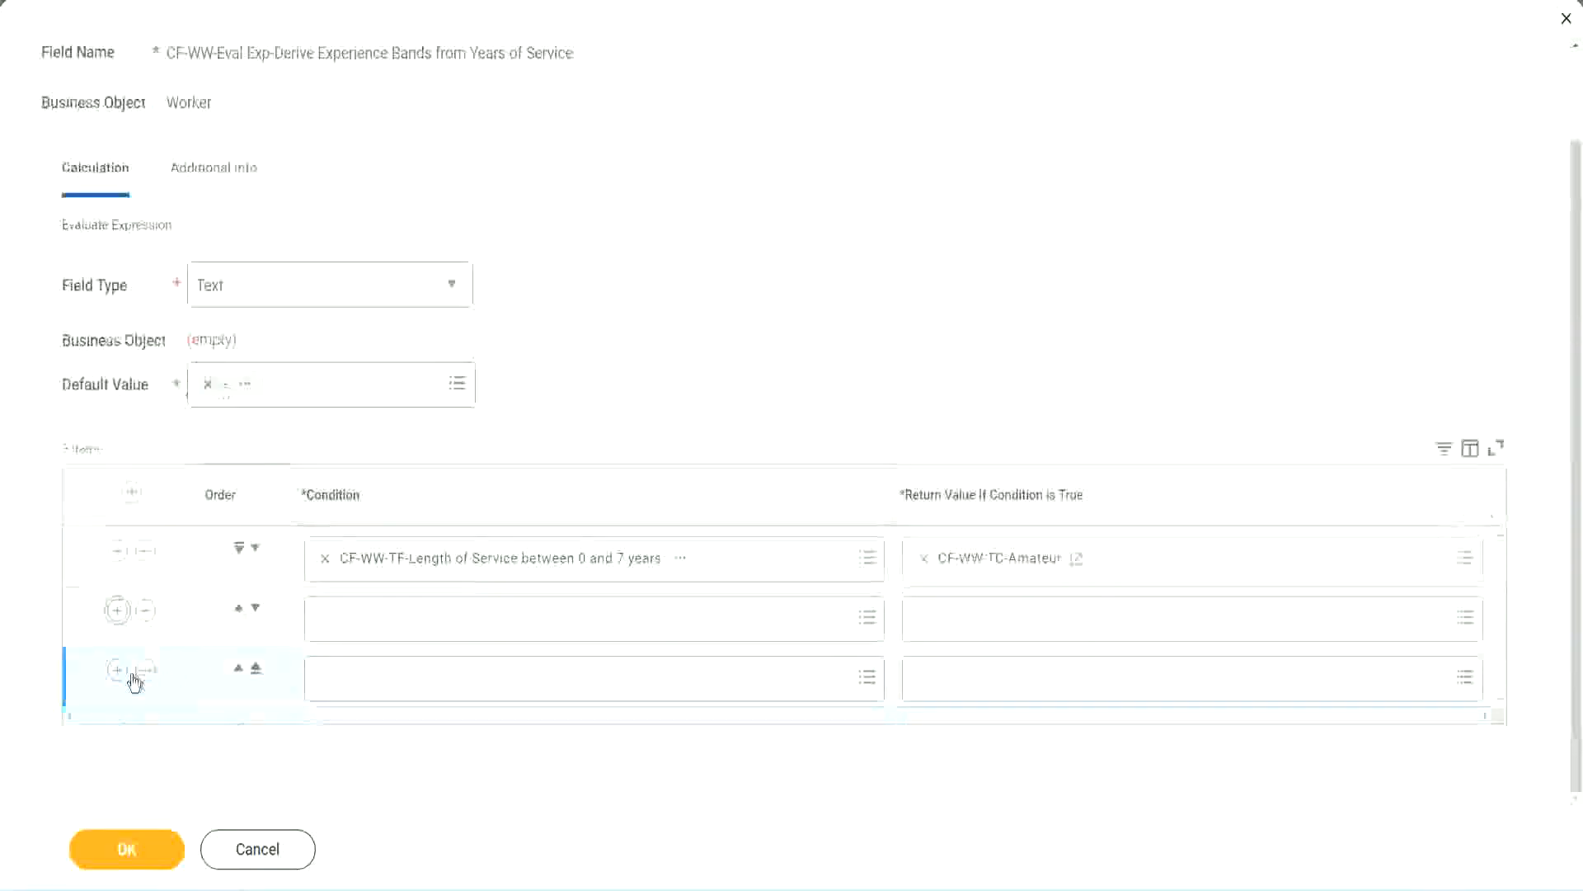
- Set the second row's condition to CF-WW-TF-Length of Service between 8 and 15 years
{"action": "left_click", "coordinate": [386, 626]}
{"action": "left_click", "coordinate": [389, 618]}
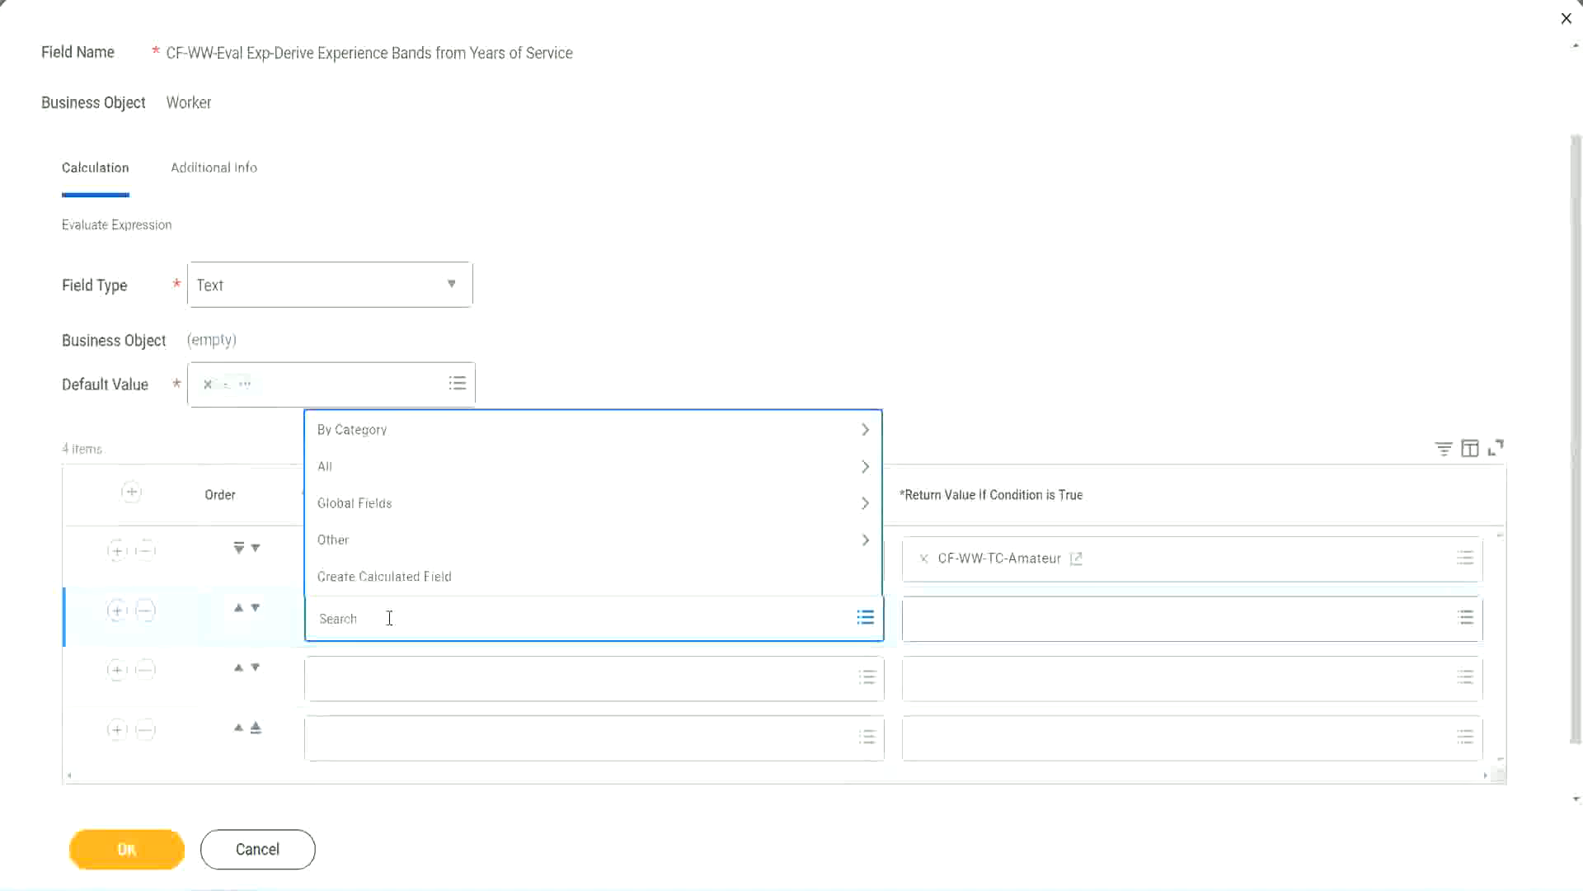
{"action": "type", "text": "cf-ww-tf"}
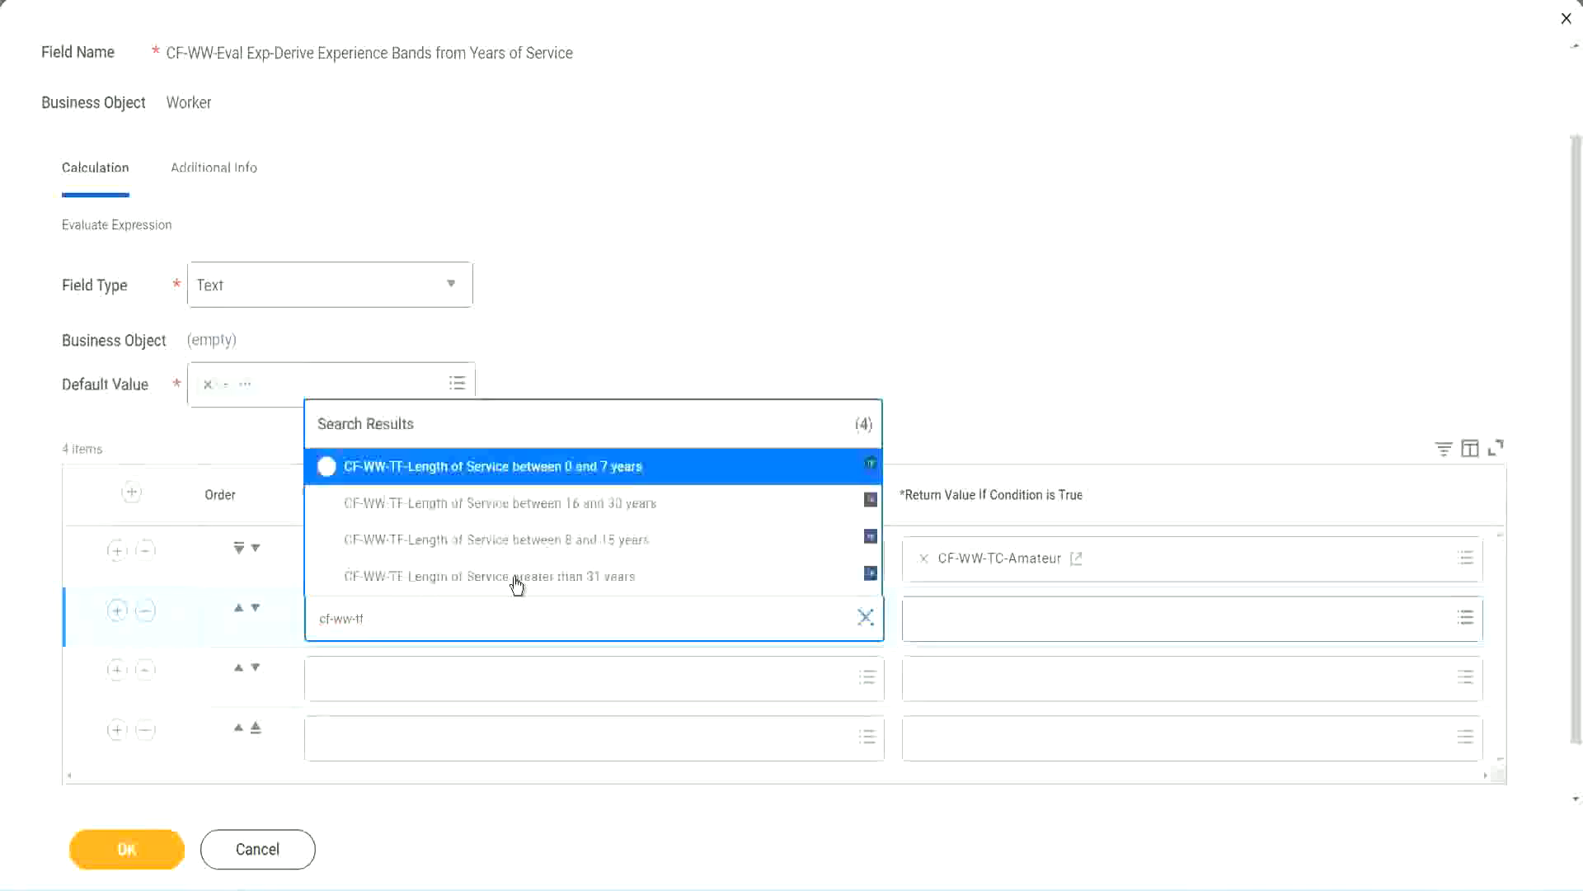
{"action": "left_click", "coordinate": [611, 544]}
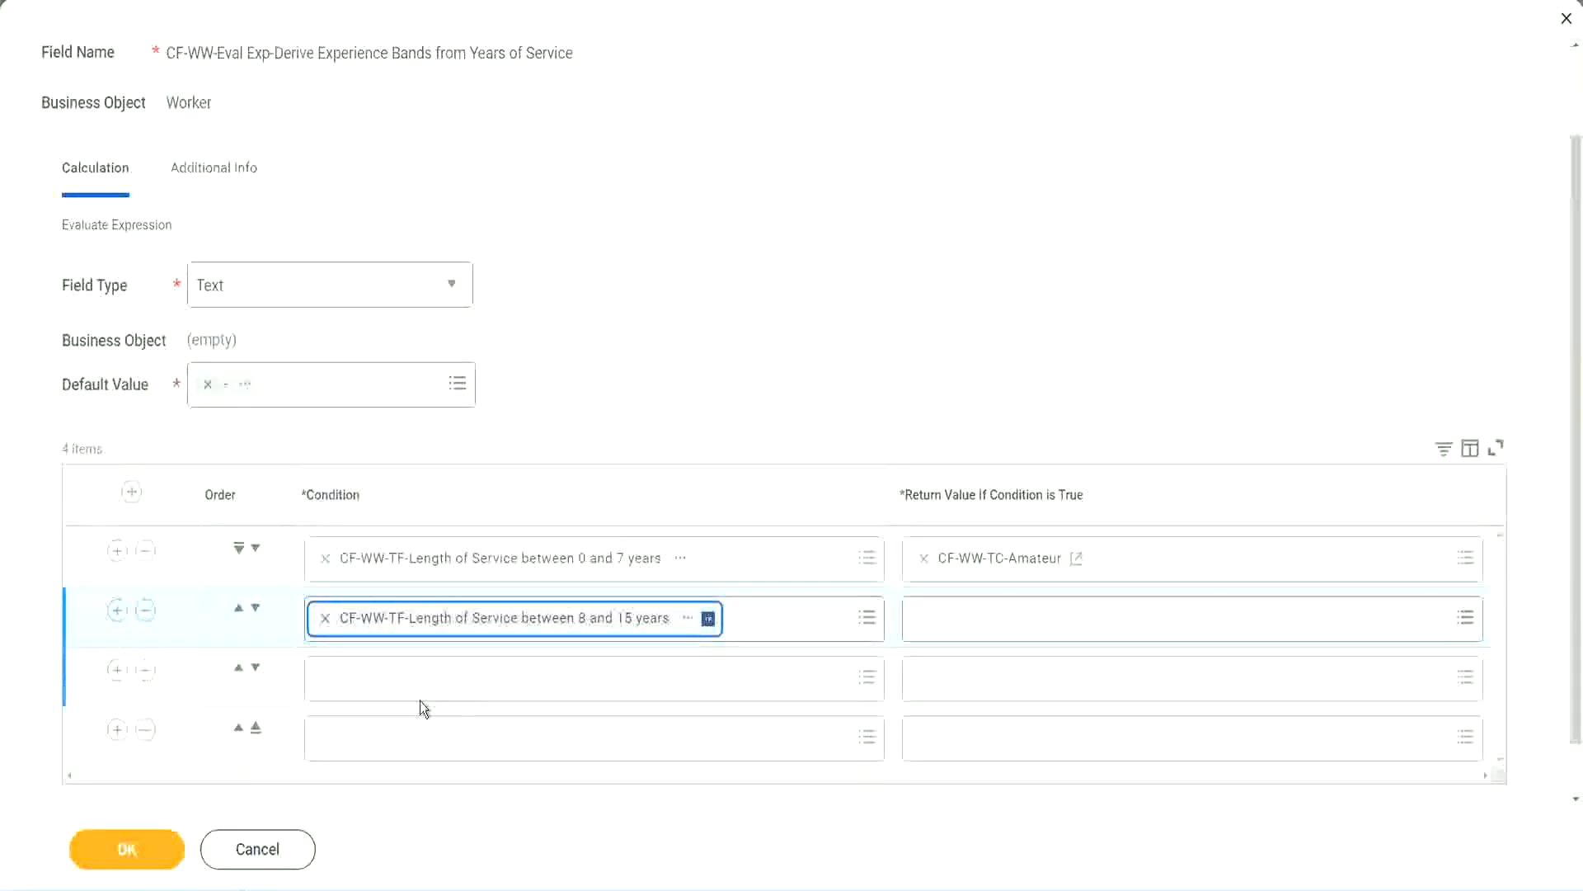
- Set the third row's condition to CF-WW-TF-Length of Service between 16 and 30 years
{"action": "left_click", "coordinate": [400, 676]}
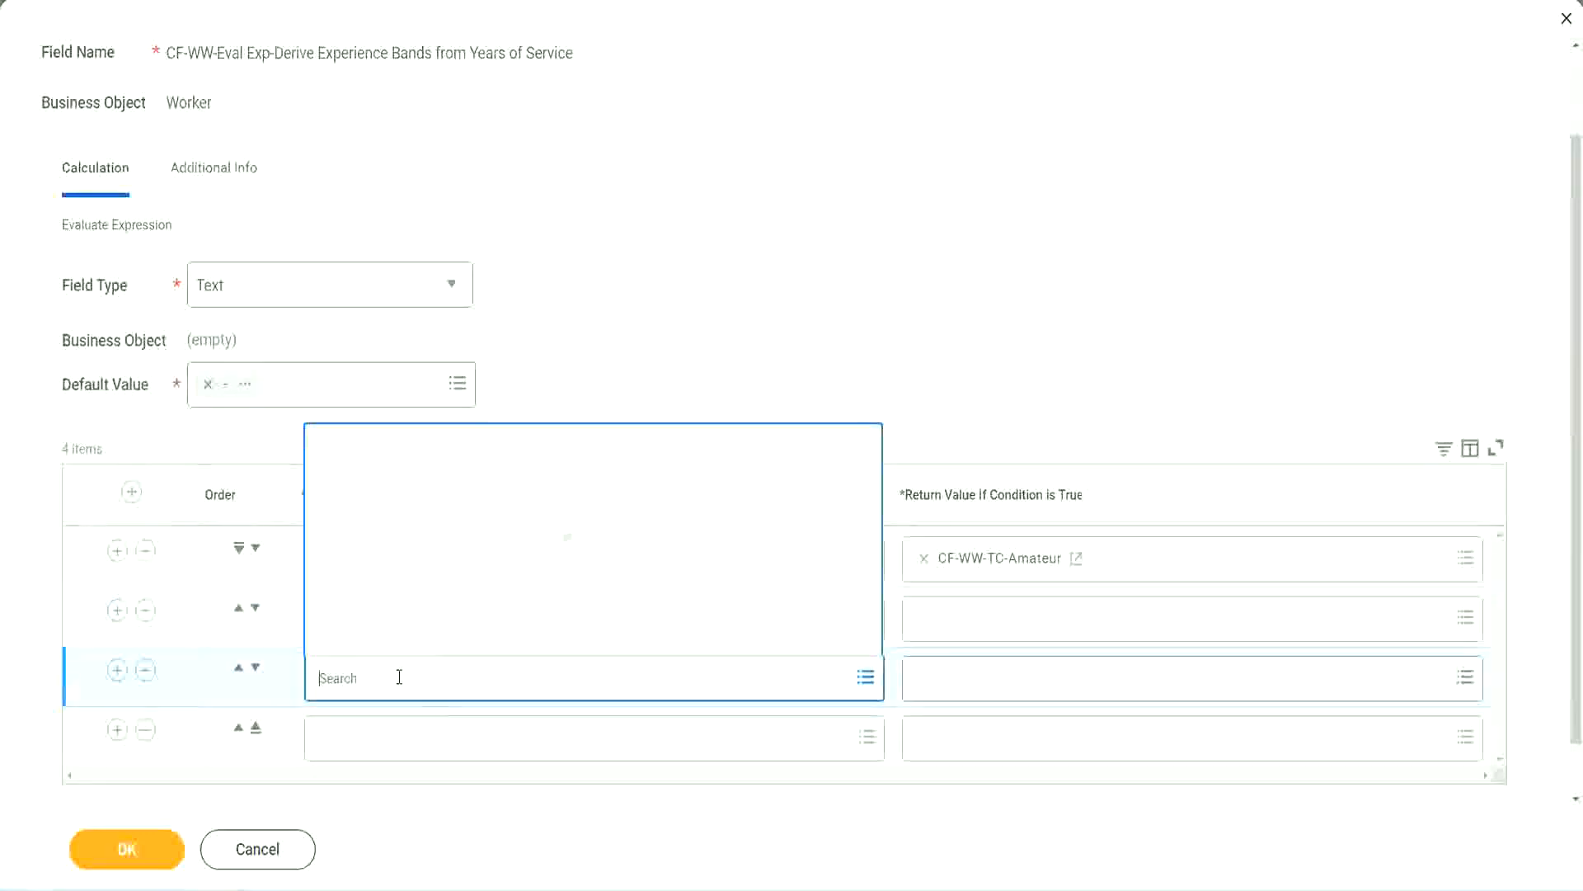
{"action": "type", "text": "cf-ww"}
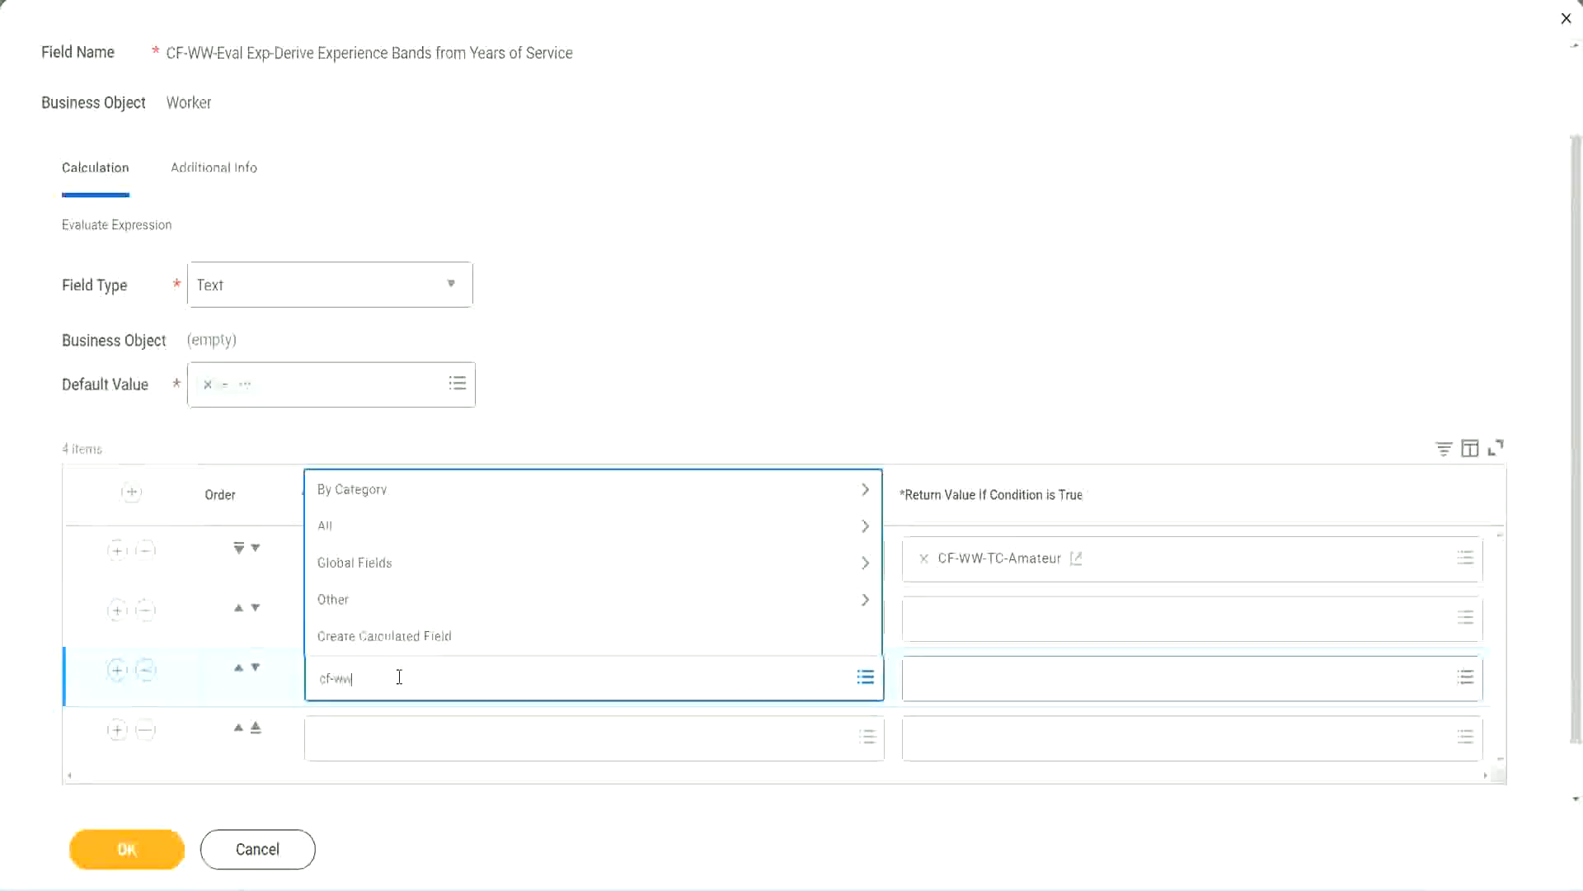
{"action": "type", "text": "-tf"}
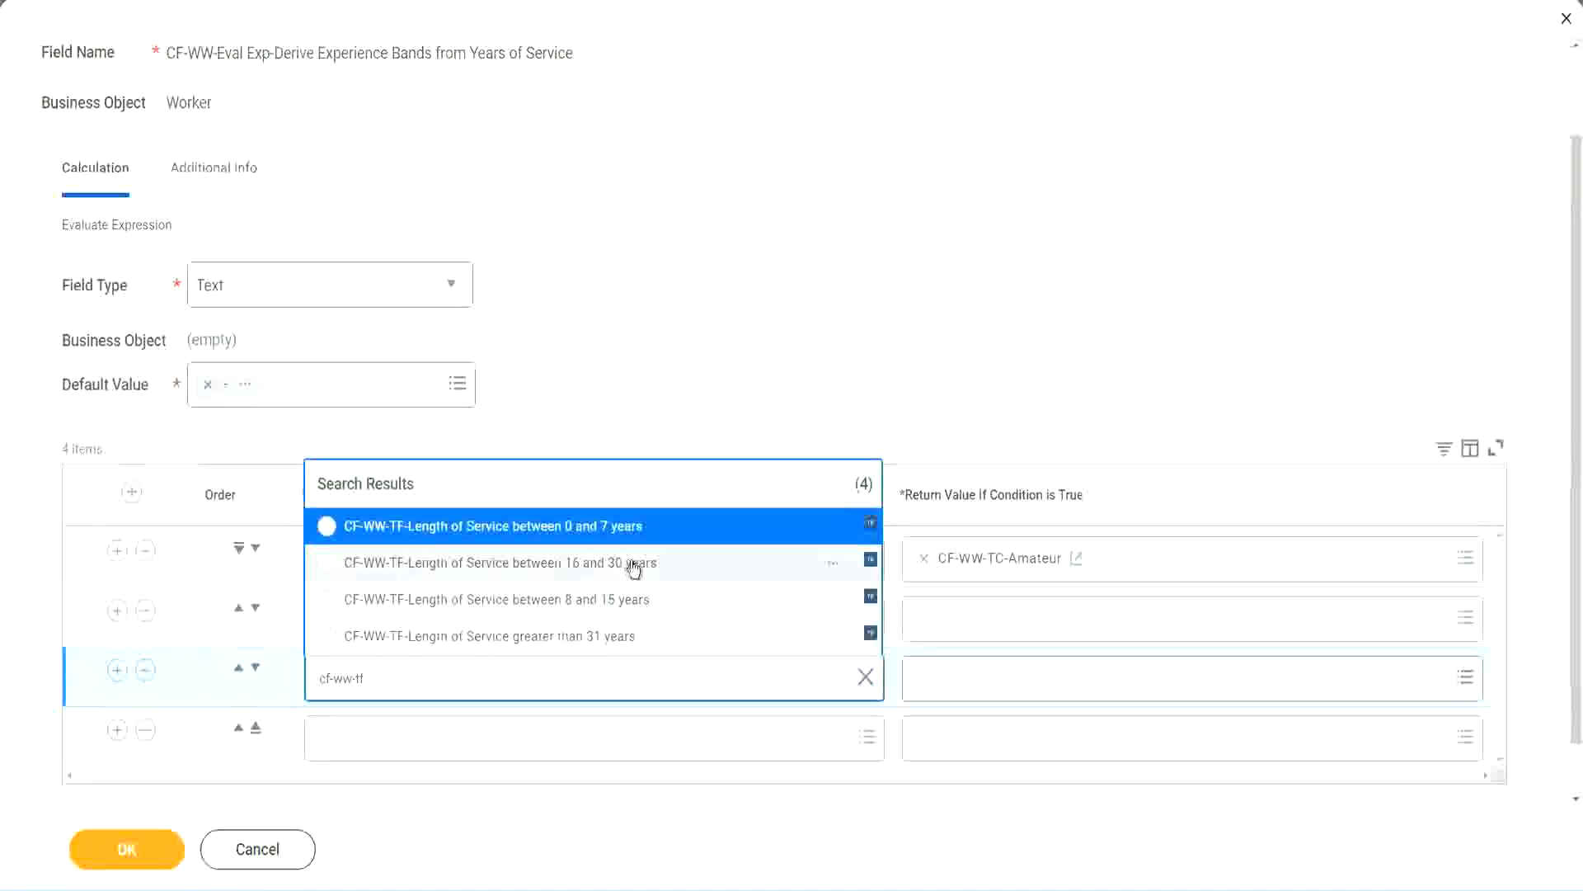
{"action": "left_click", "coordinate": [635, 569]}
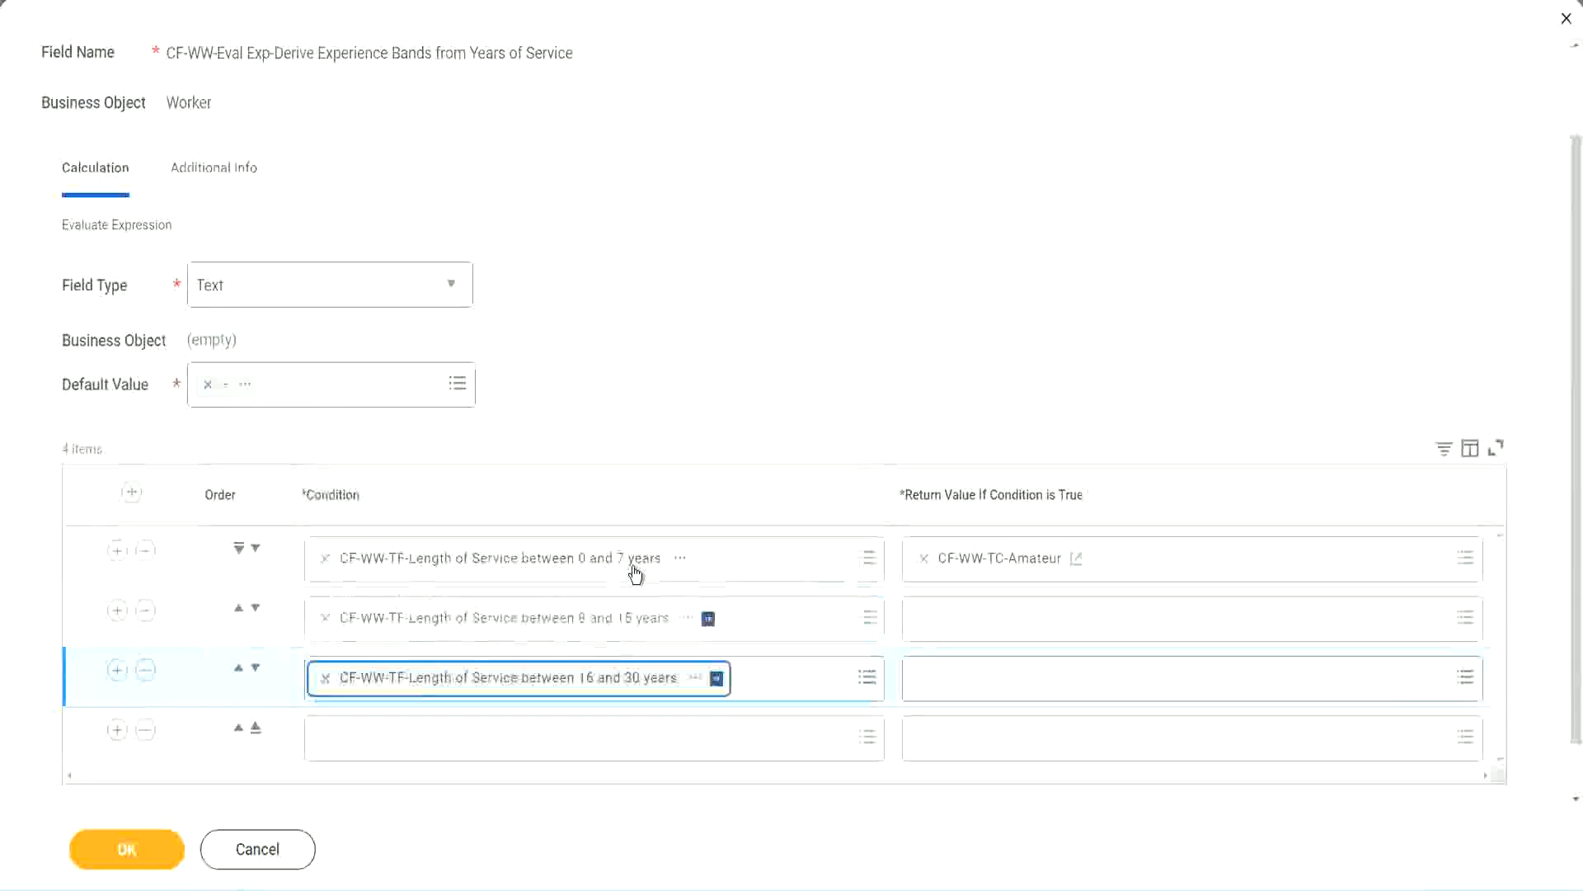
- Set the fourth row's condition to CF-WW-TF-Length of Service greater than 31 years
{"action": "left_click", "coordinate": [376, 748]}
{"action": "type", "text": "c"}
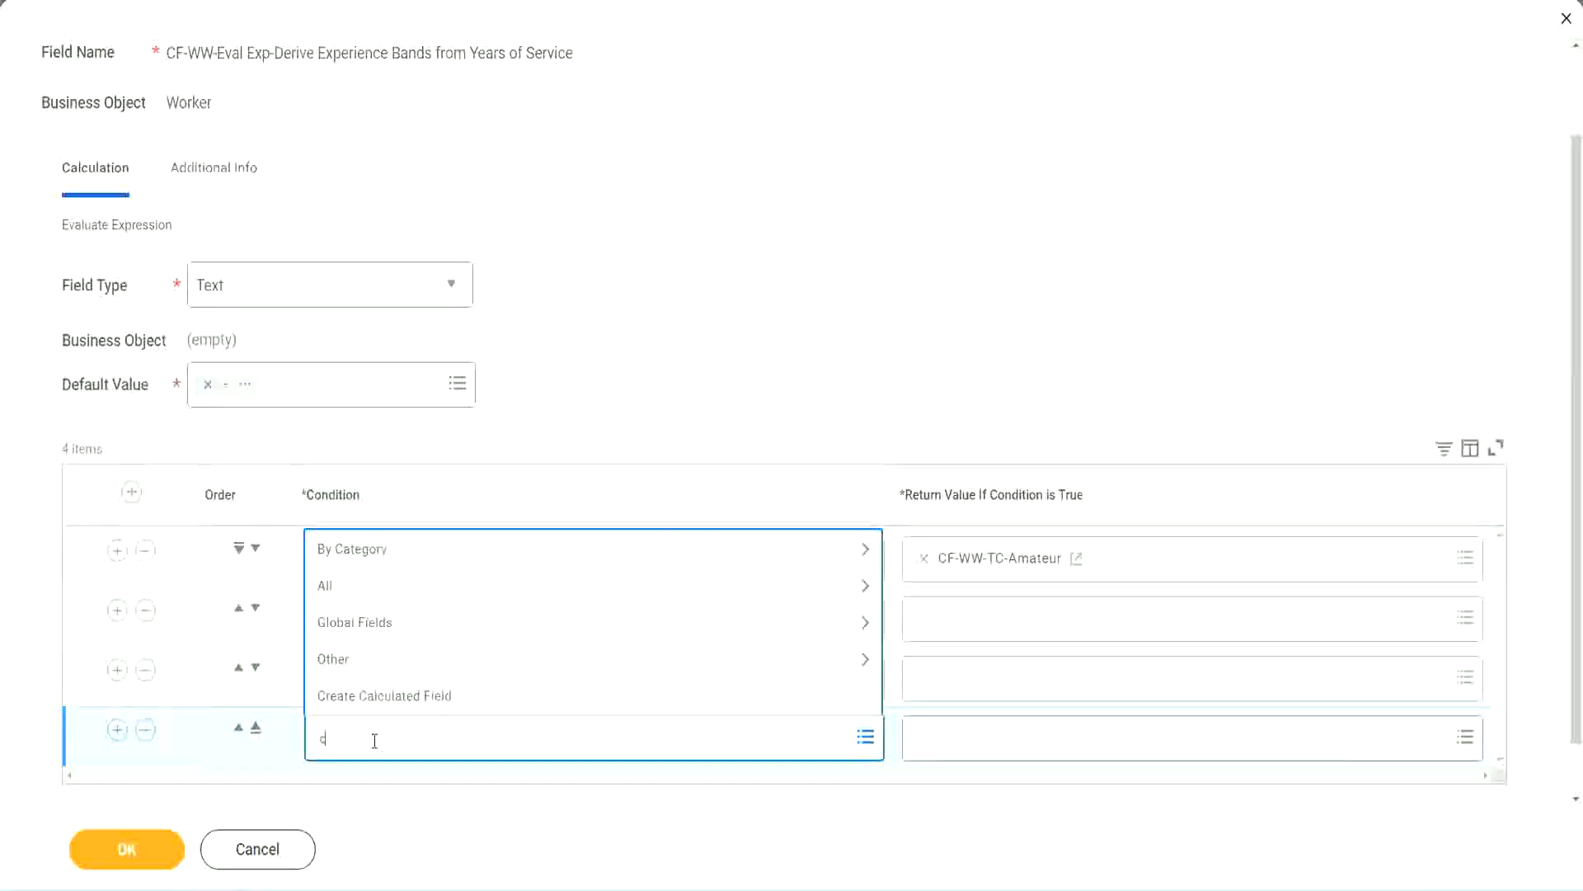
{"action": "type", "text": "f-ww"}
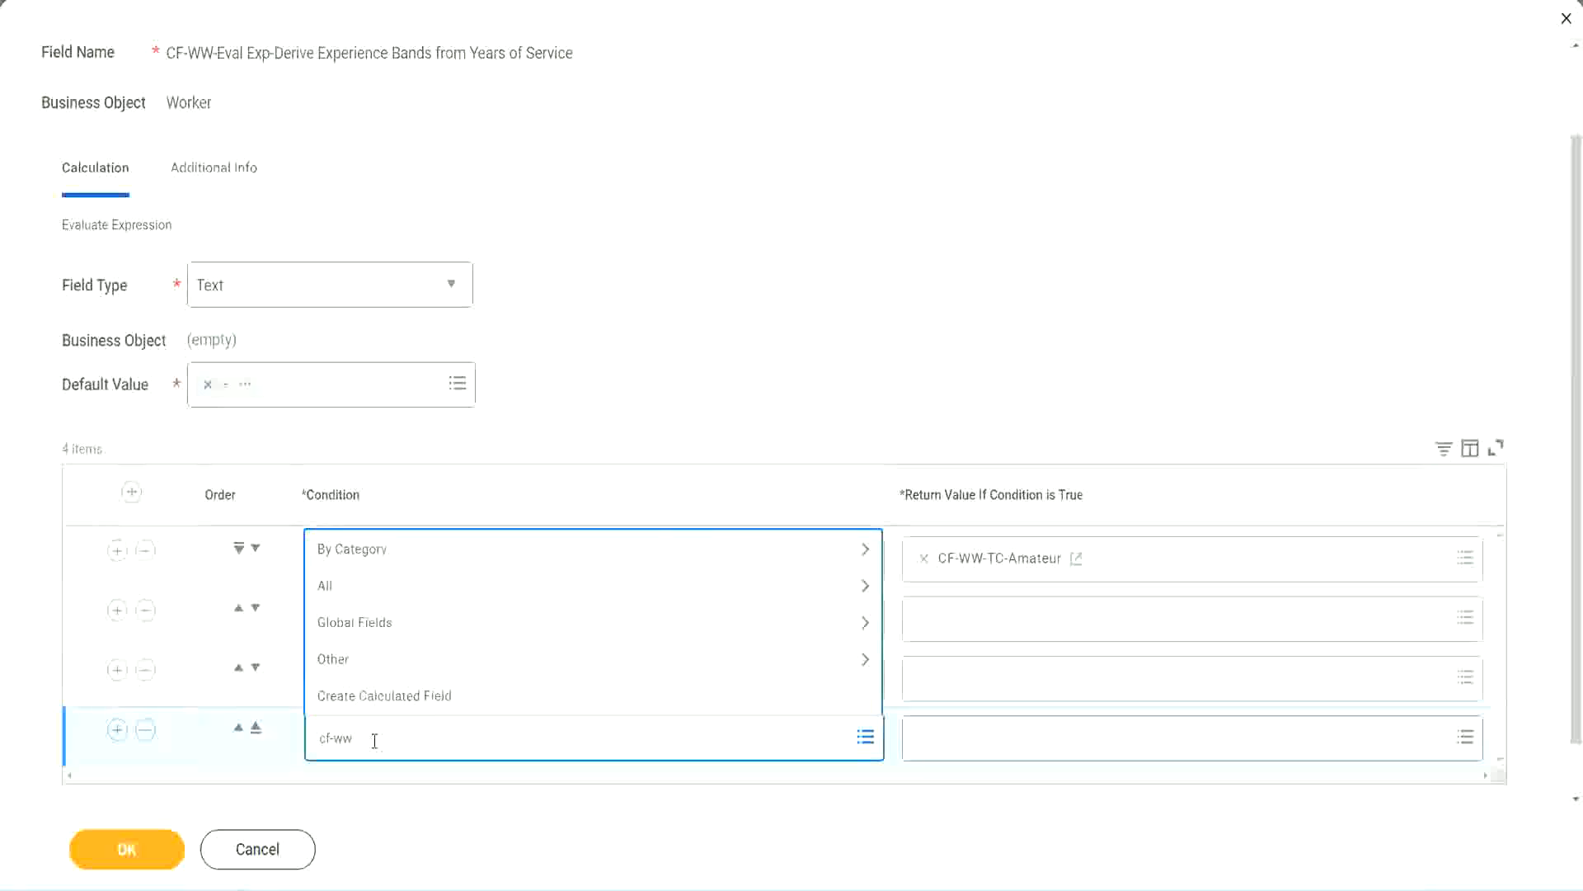
{"action": "type", "text": " tf 31"}
{"action": "key", "text": "Return"}
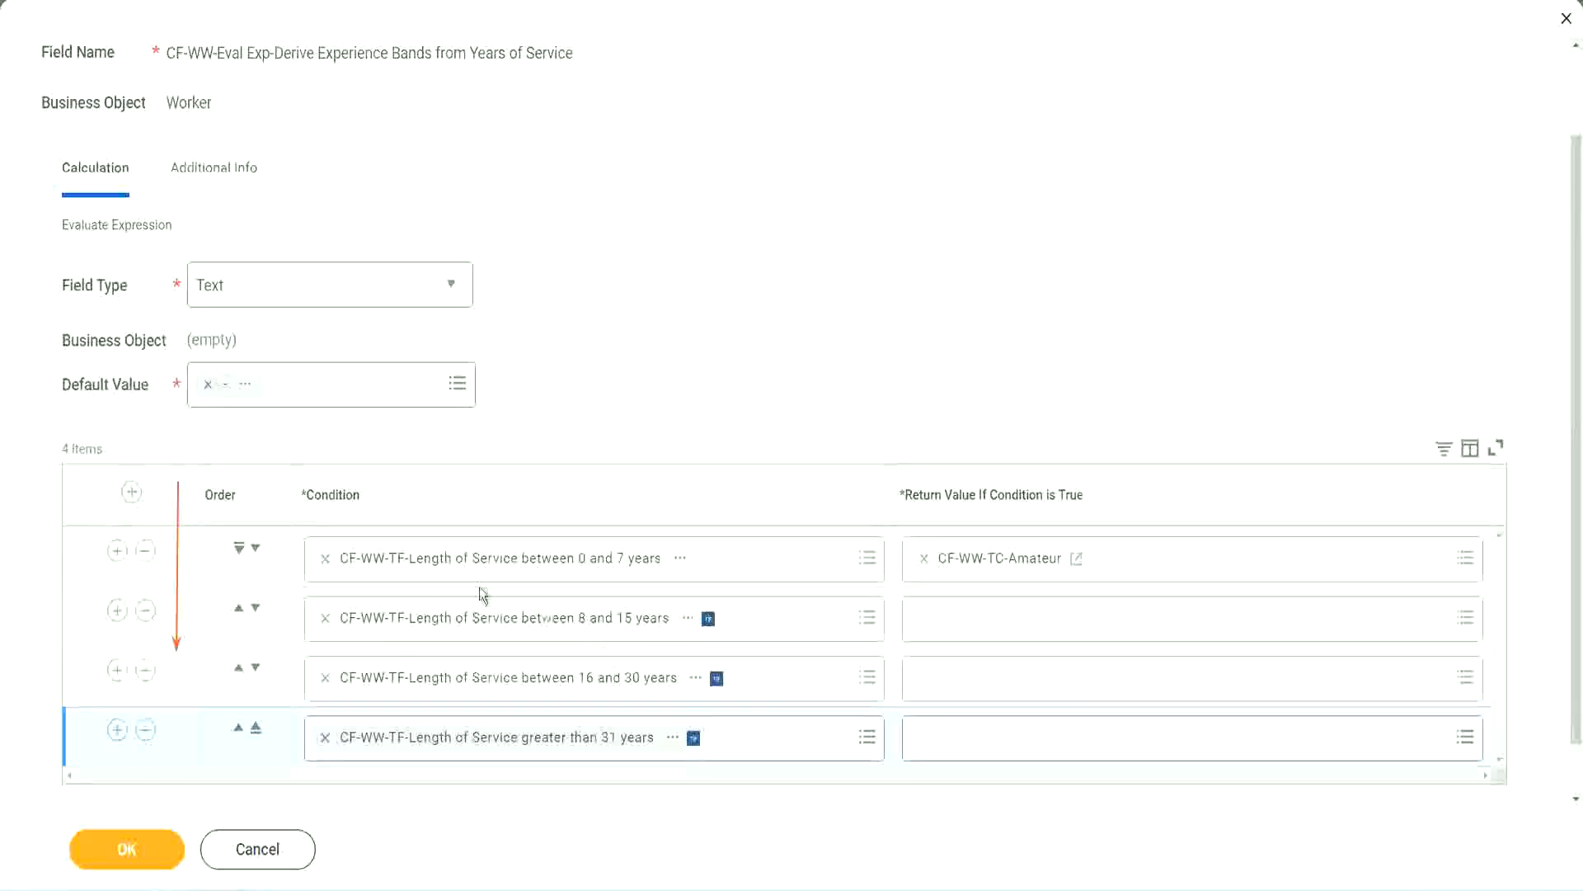
- Move the 8 and 15 years condition above the 0 and 7 years condition and return it to the second row
{"action": "left_click", "coordinate": [239, 610]}
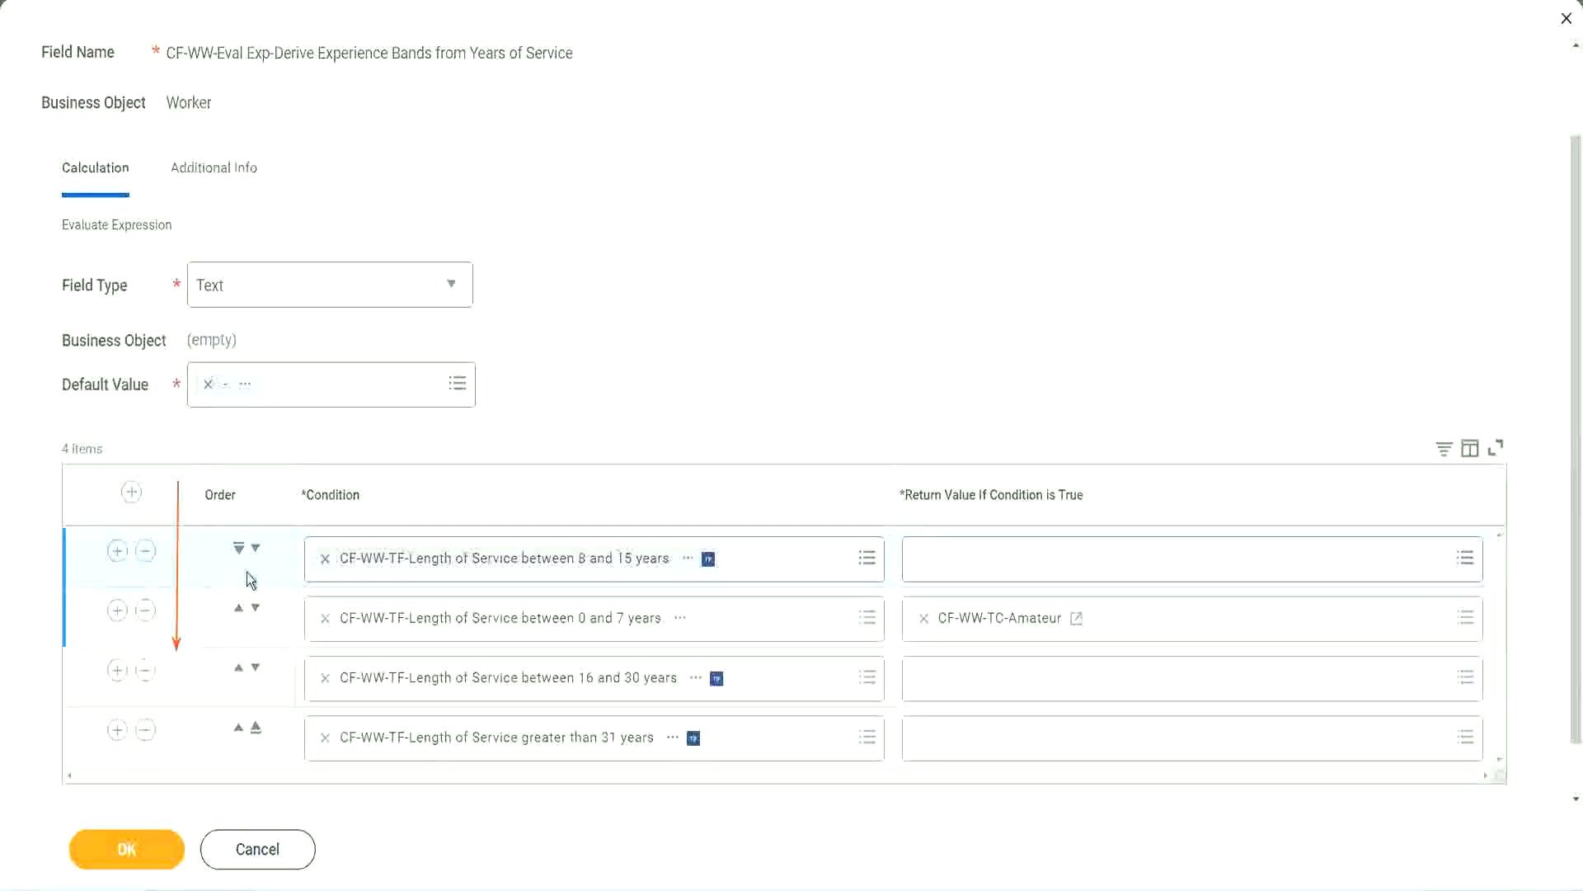
{"action": "left_click", "coordinate": [256, 547]}
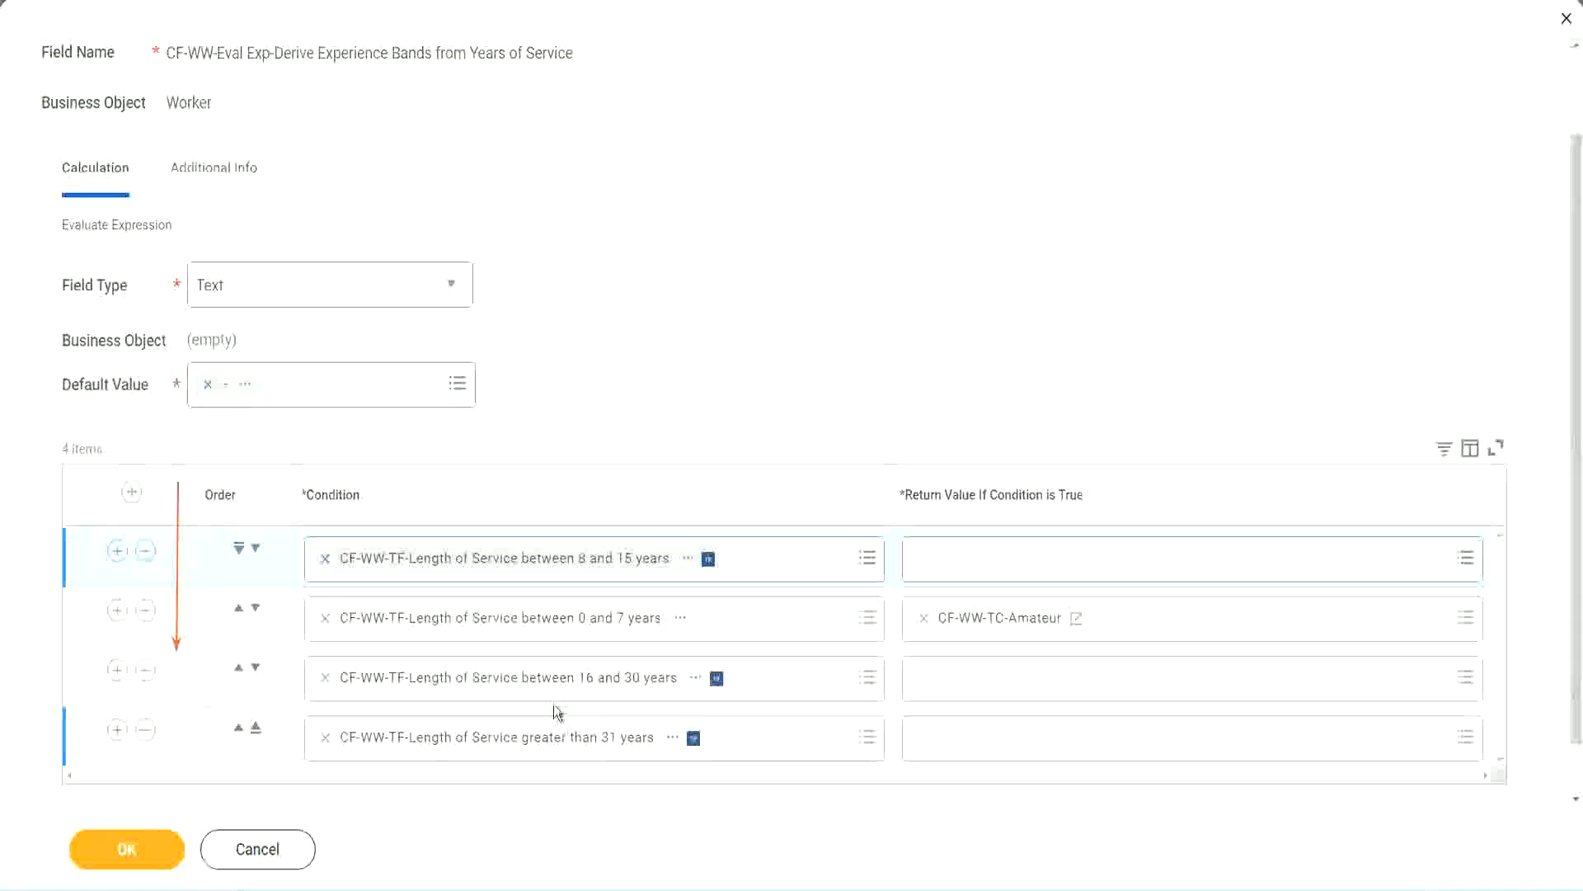
{"action": "right_click", "coordinate": [1003, 631]}
{"action": "left_click", "coordinate": [948, 715]}
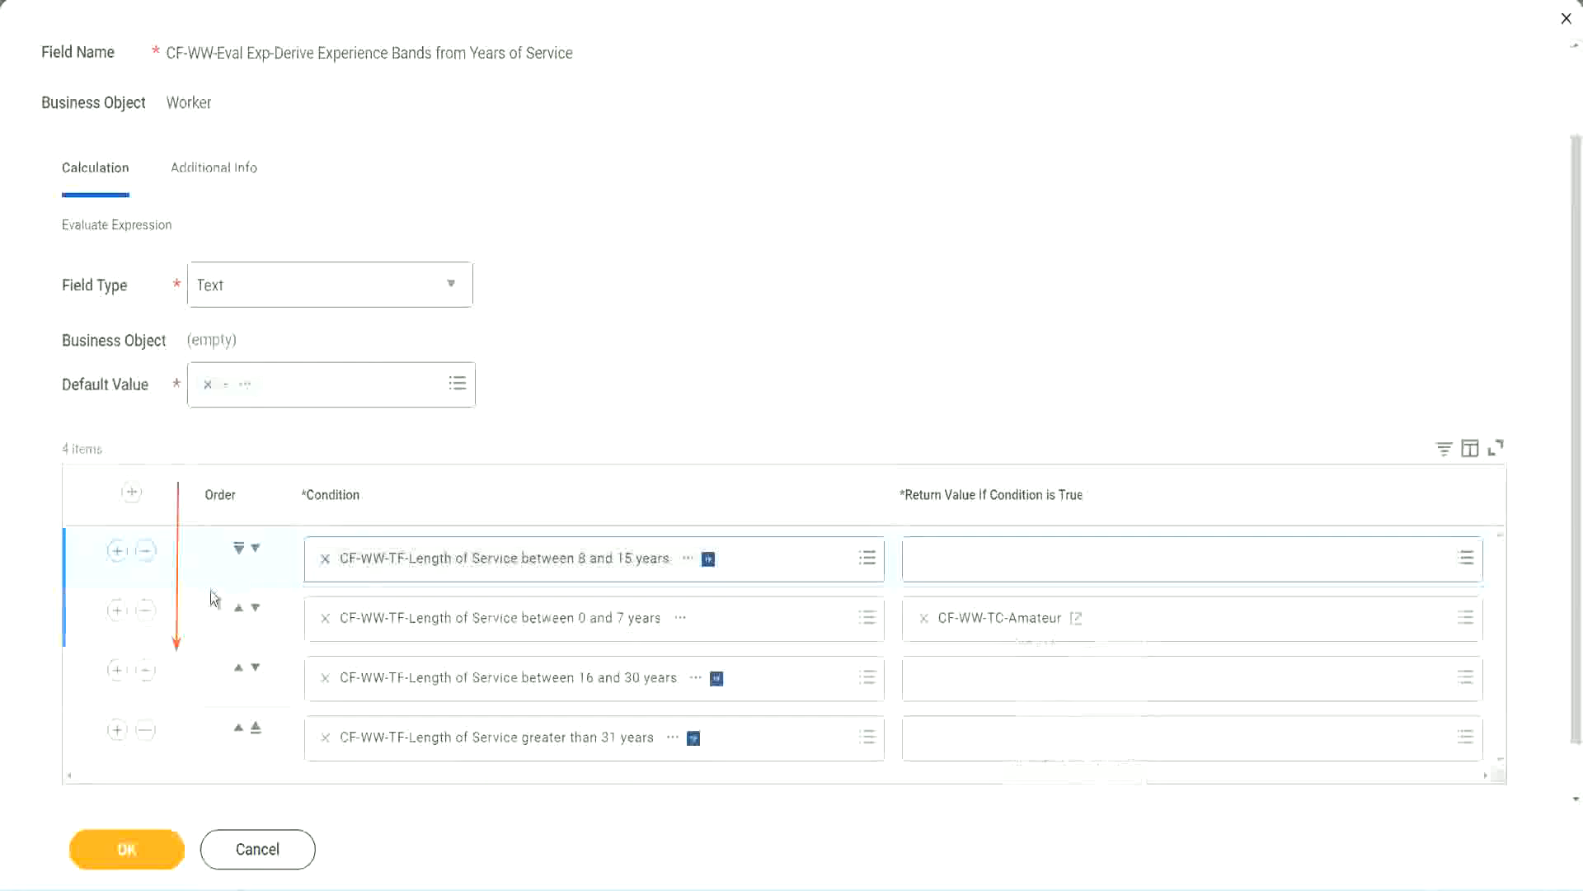
{"action": "left_click", "coordinate": [255, 547]}
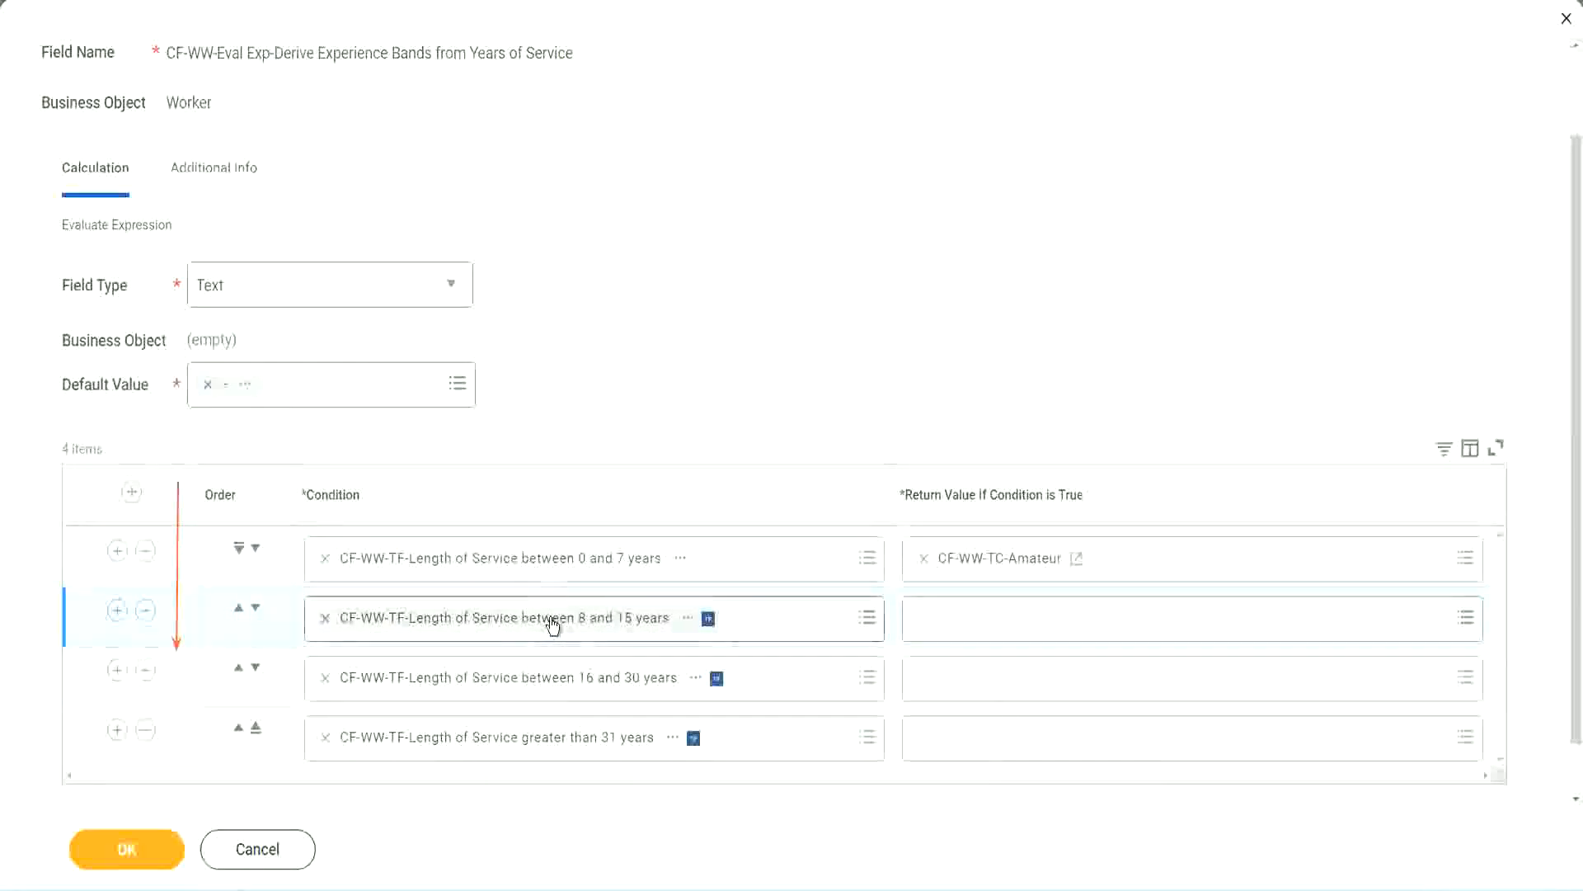
- Create a calculated field for the second row's return value, named CF-WW-TC-Experienced, with business object Global and function Text Constant
{"action": "left_click", "coordinate": [929, 620]}
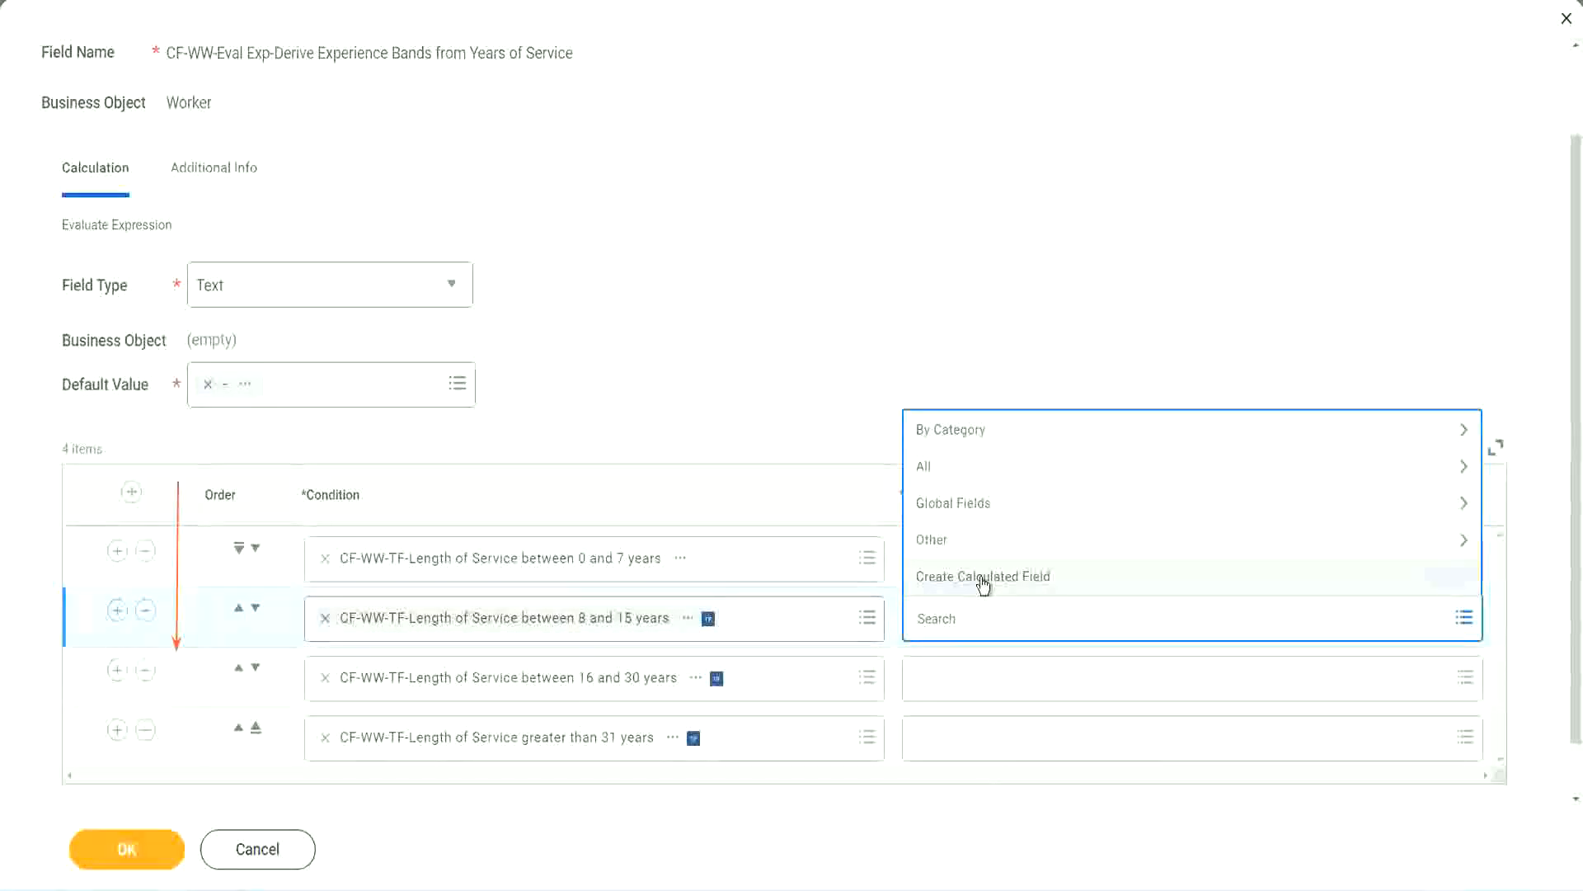
{"action": "left_click", "coordinate": [980, 582]}
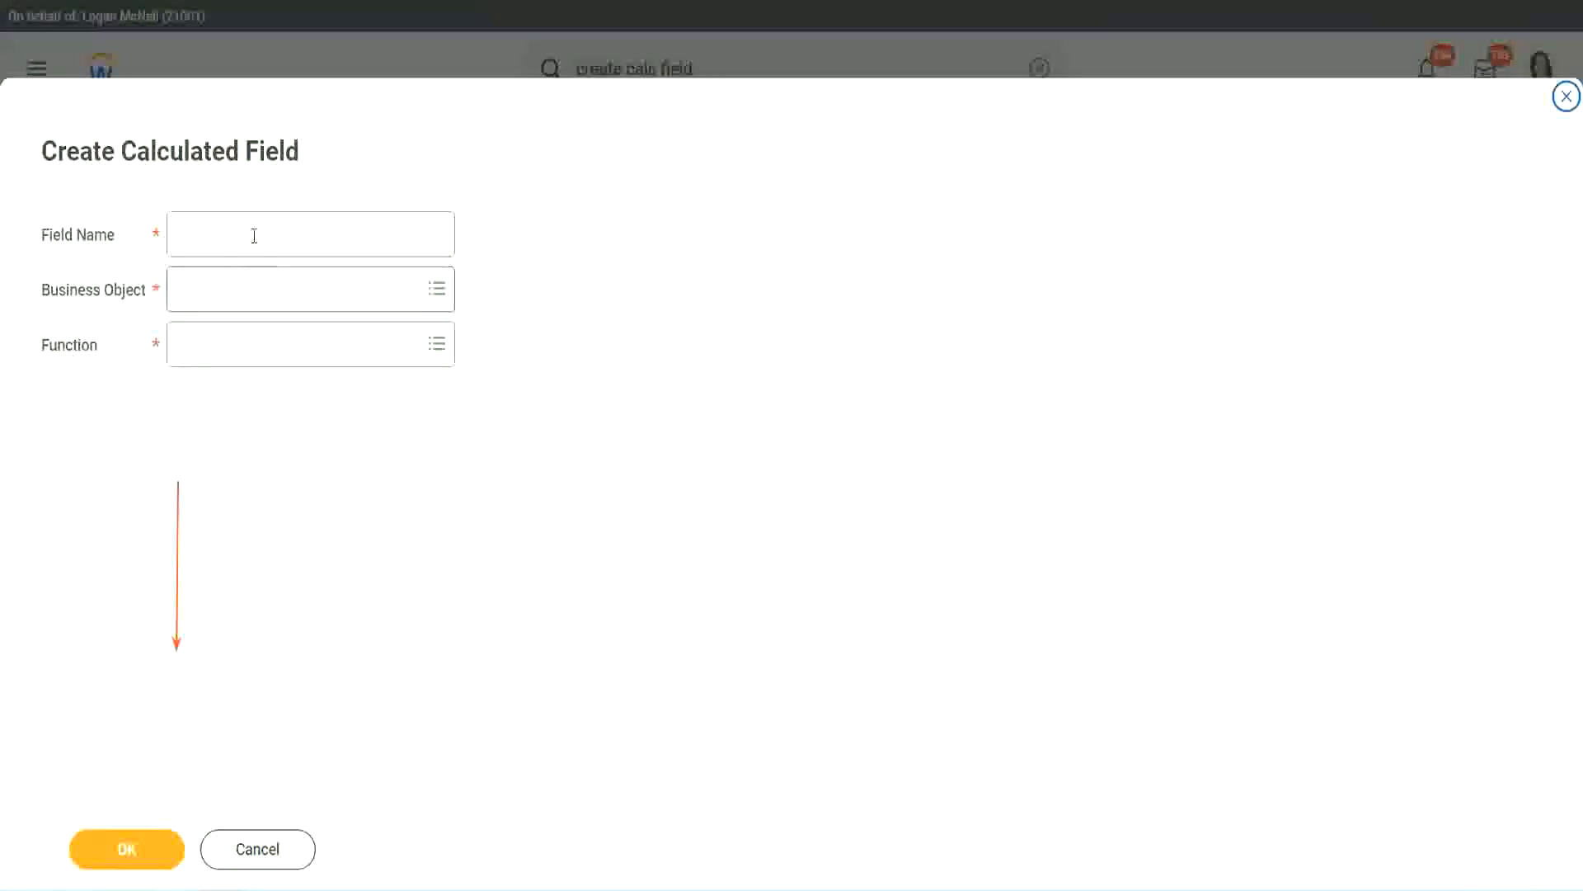
{"action": "left_click", "coordinate": [252, 234]}
{"action": "key", "text": "ctrl+v"}
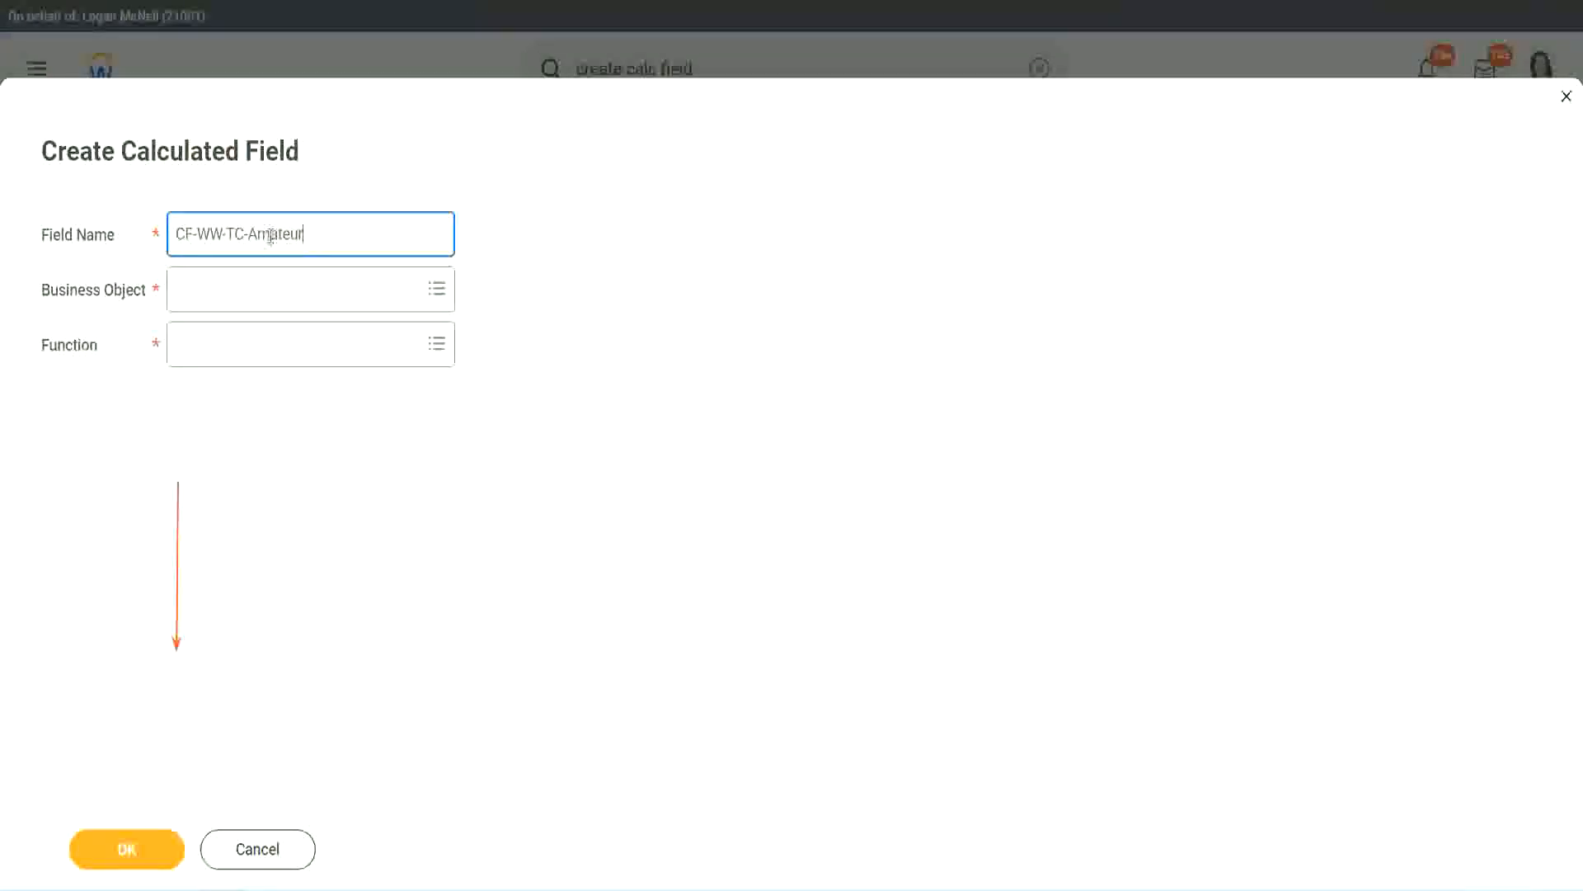
{"action": "double_click", "coordinate": [270, 235]}
{"action": "type", "text": "Experienced"}
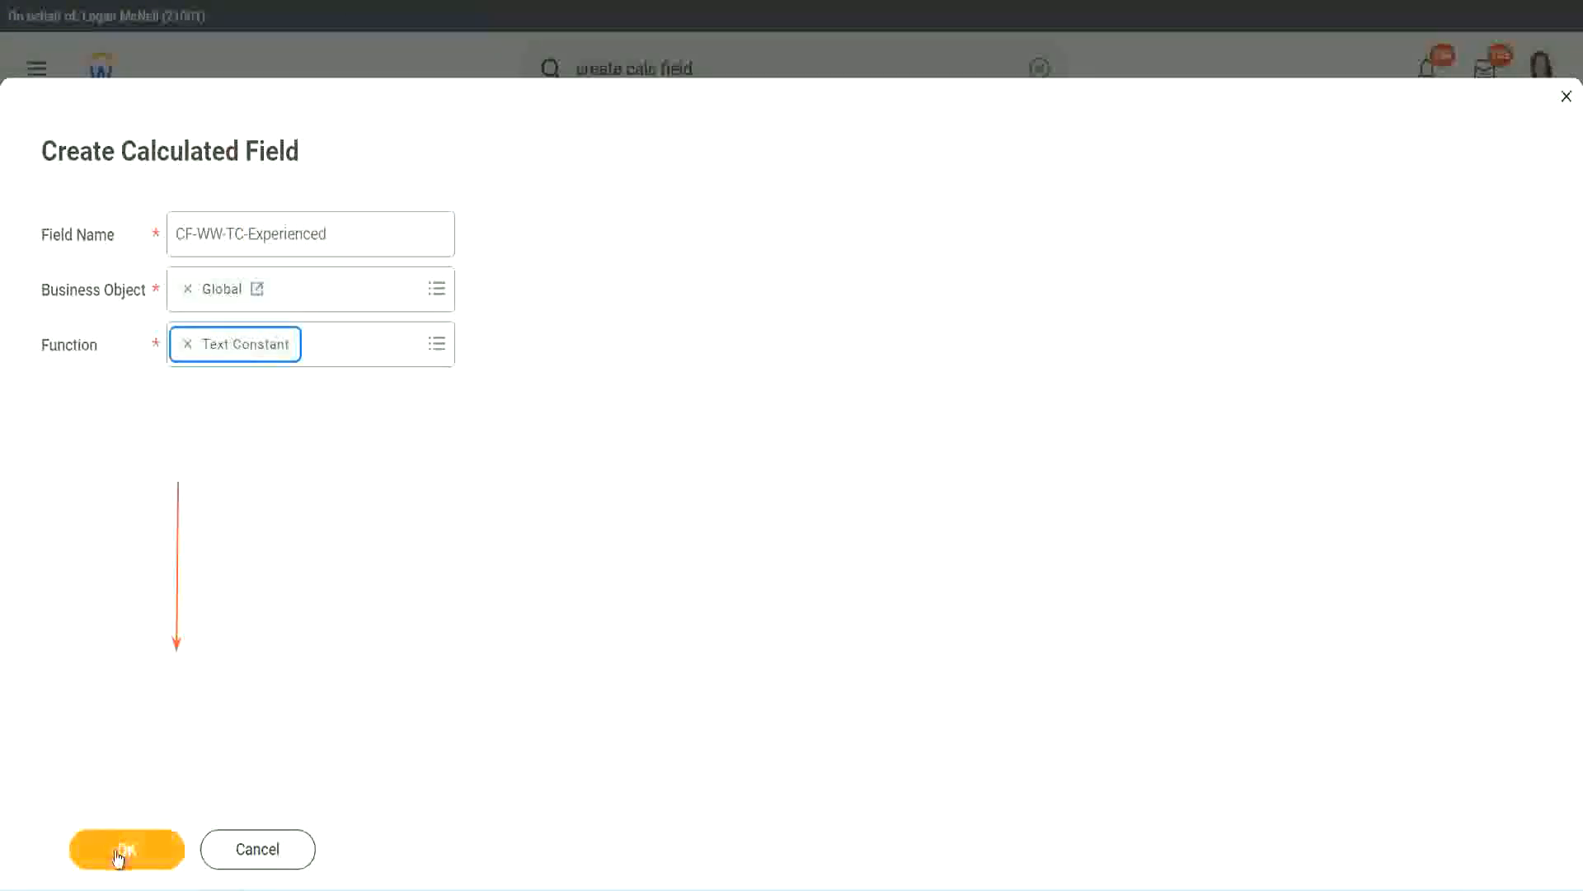
{"action": "left_click", "coordinate": [119, 857]}
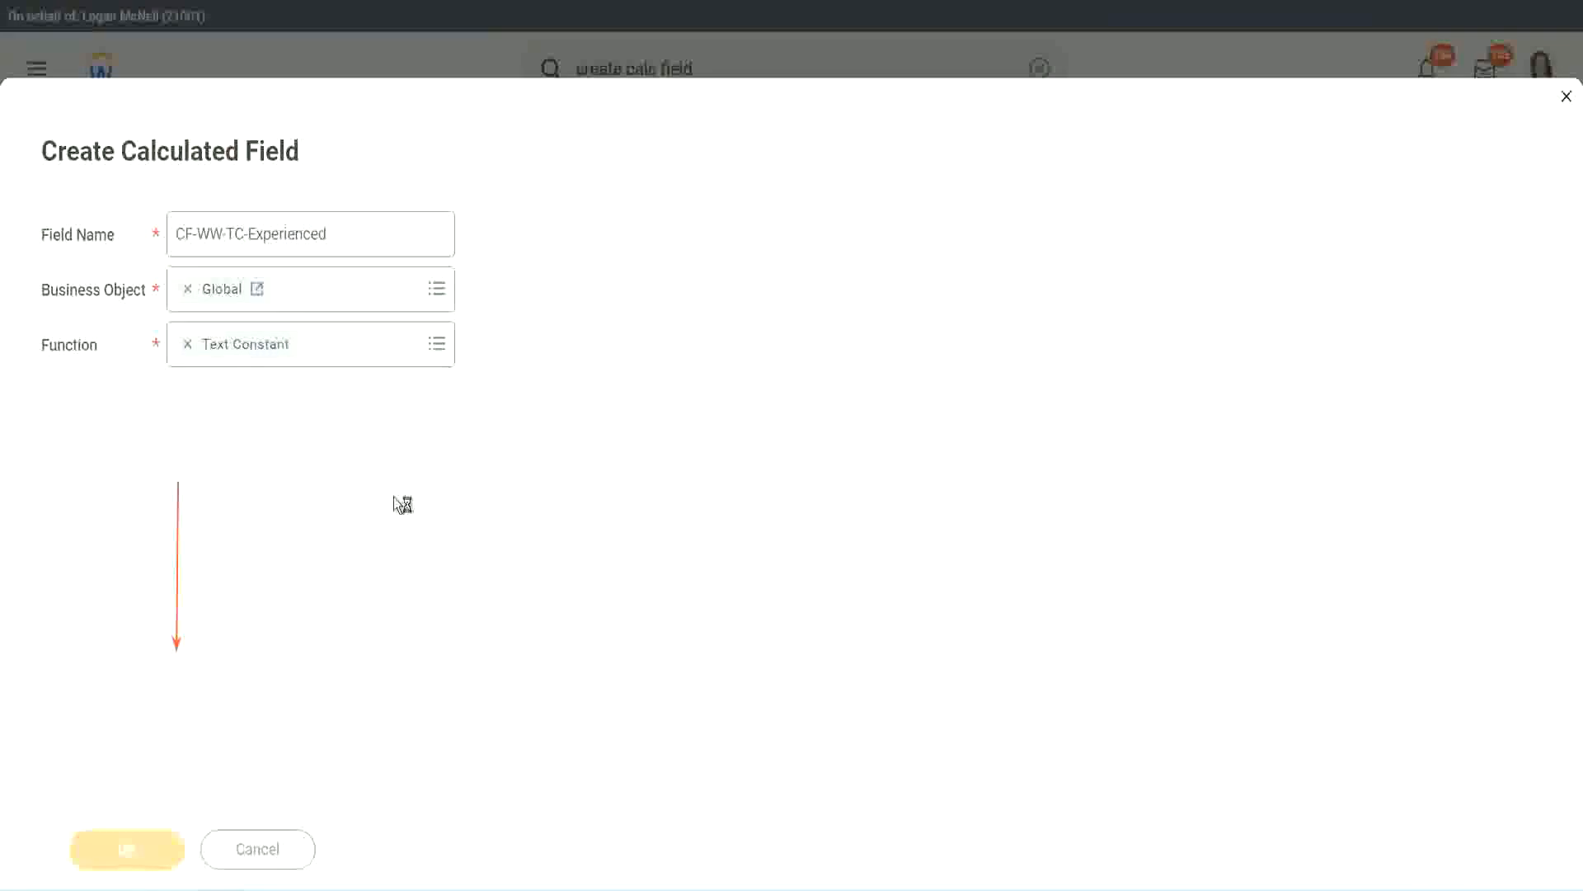
- Enter Experienced as the text constant and save the calculated field as the second row's return value
{"action": "left_click", "coordinate": [243, 467]}
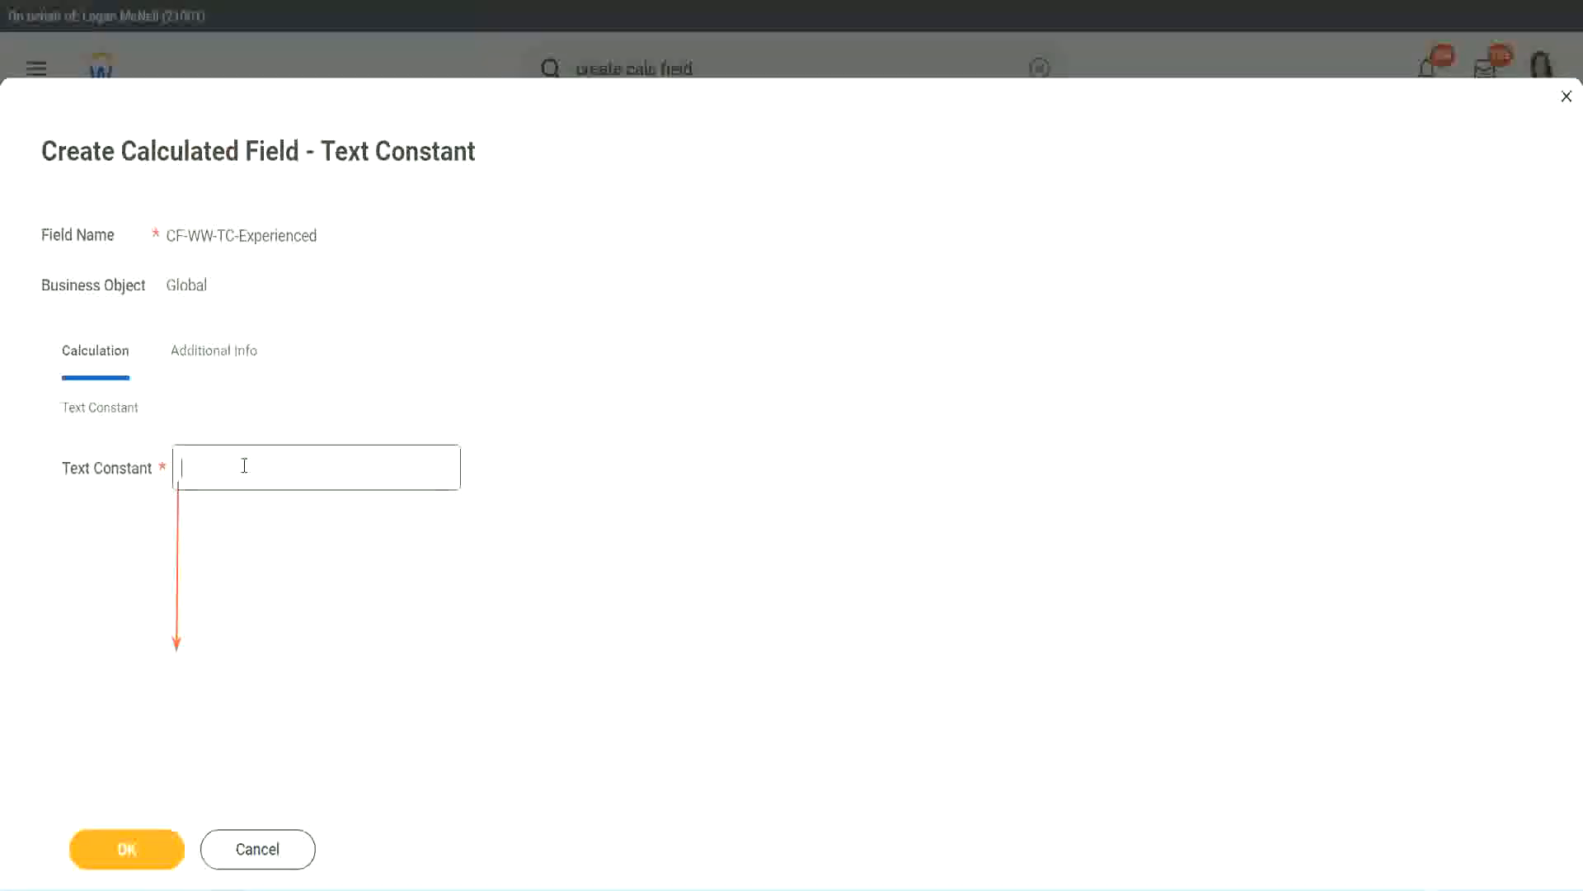
{"action": "type", "text": "Experienced"}
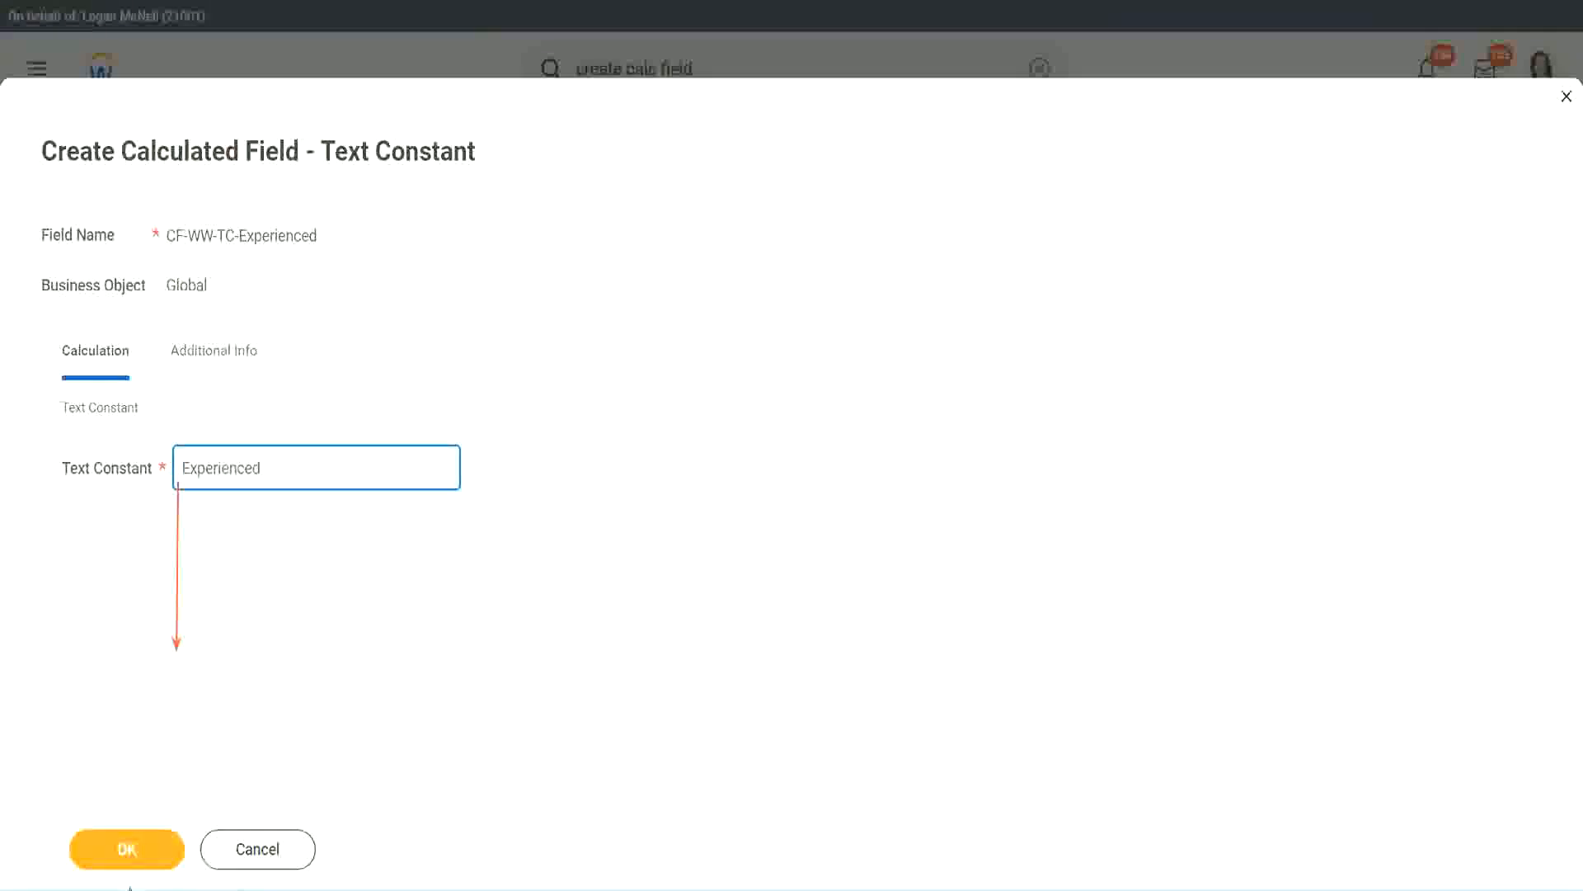
{"action": "left_click", "coordinate": [131, 847]}
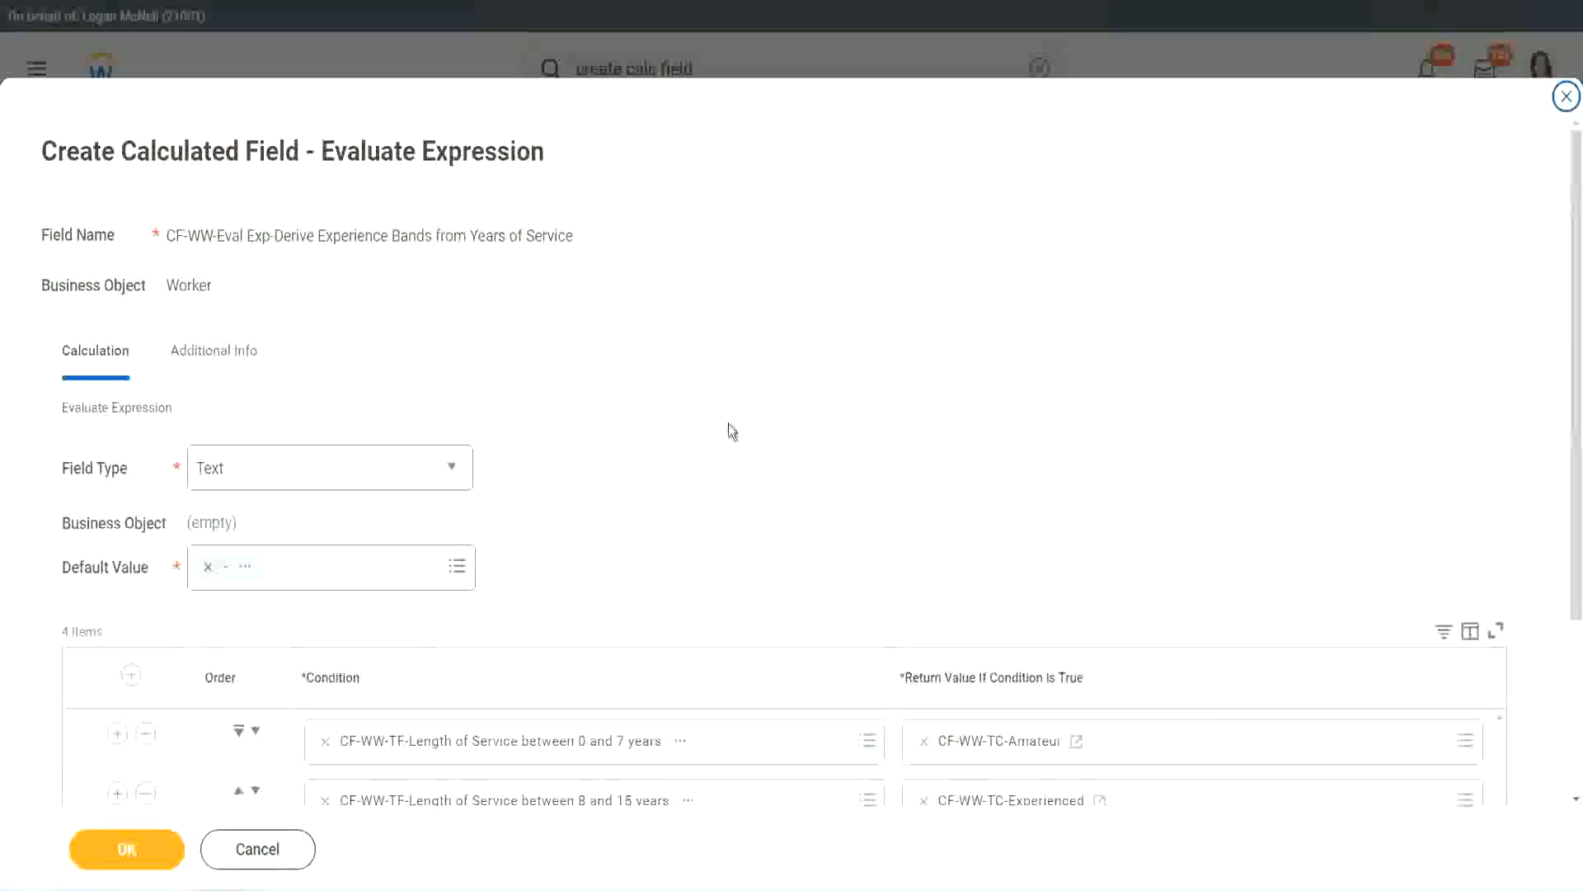
- Start a calculated field for the third row's return value with the copied name CF-WW-TC-Amateur and check the band names in the text notes
{"action": "scroll", "coordinate": [729, 423], "scroll_direction": "down", "scroll_amount": 2}
{"action": "left_click", "coordinate": [986, 619]}
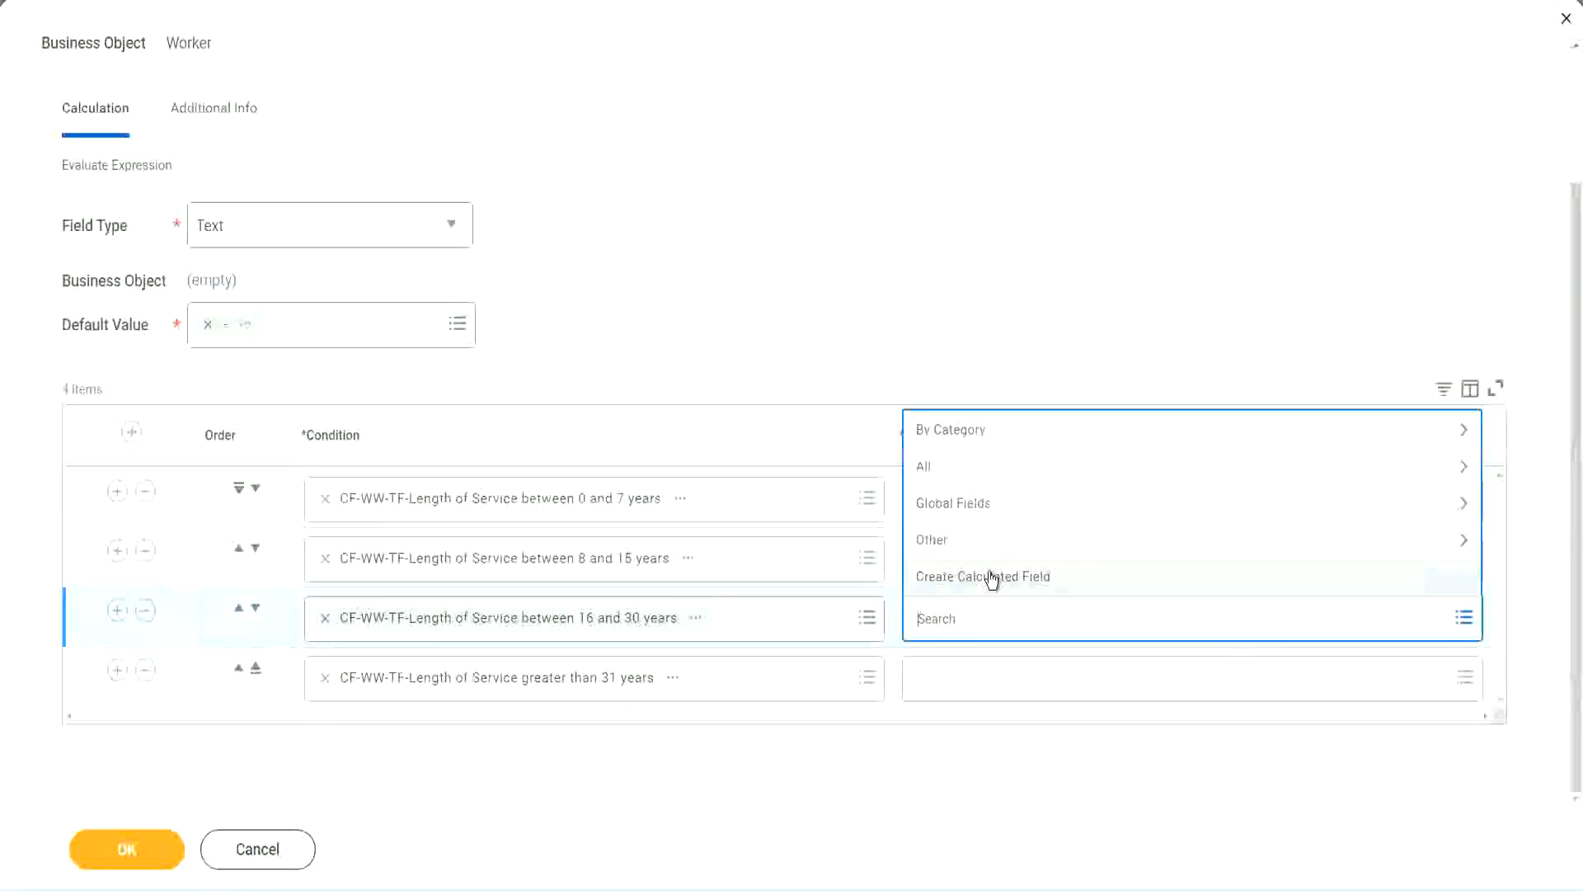
{"action": "left_click", "coordinate": [992, 579]}
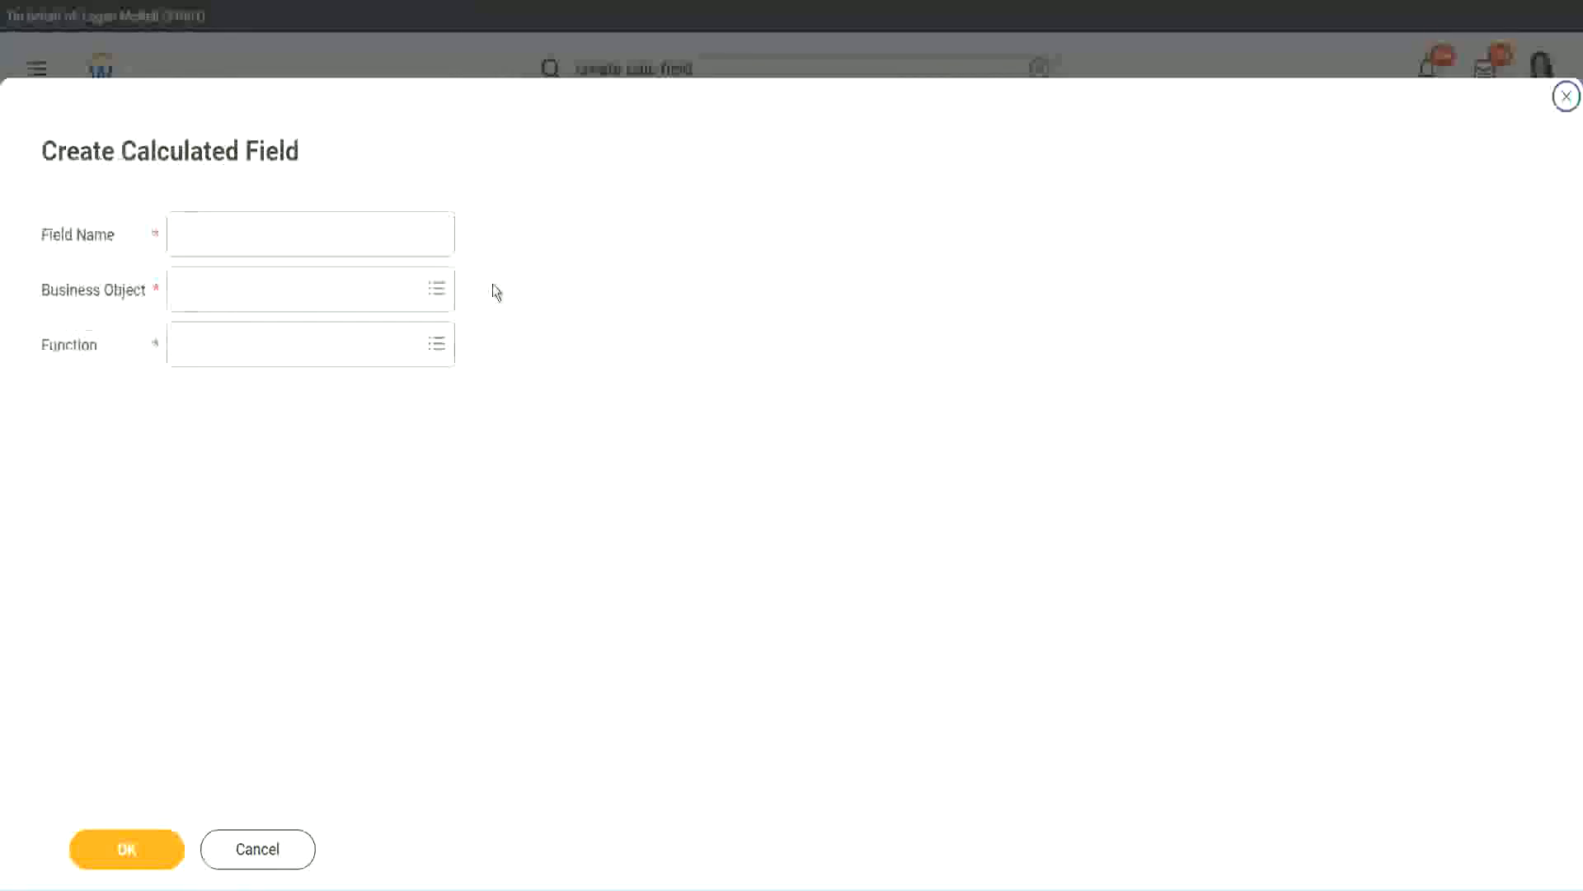
{"action": "left_click", "coordinate": [334, 234]}
{"action": "key", "text": "ctrl+v"}
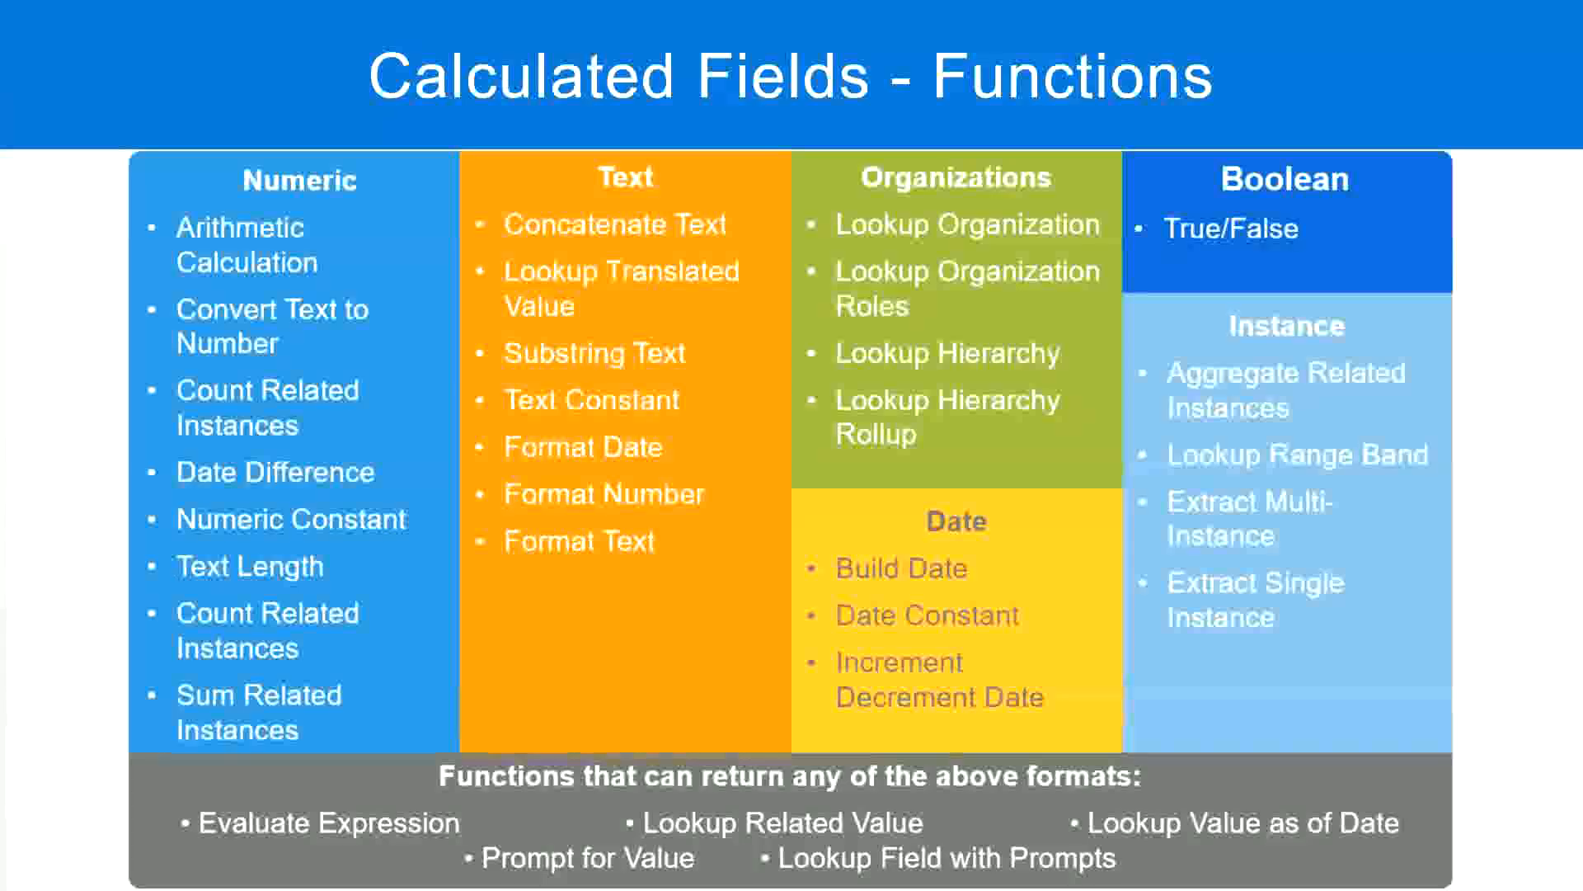
{"action": "key", "text": "alt+Tab"}
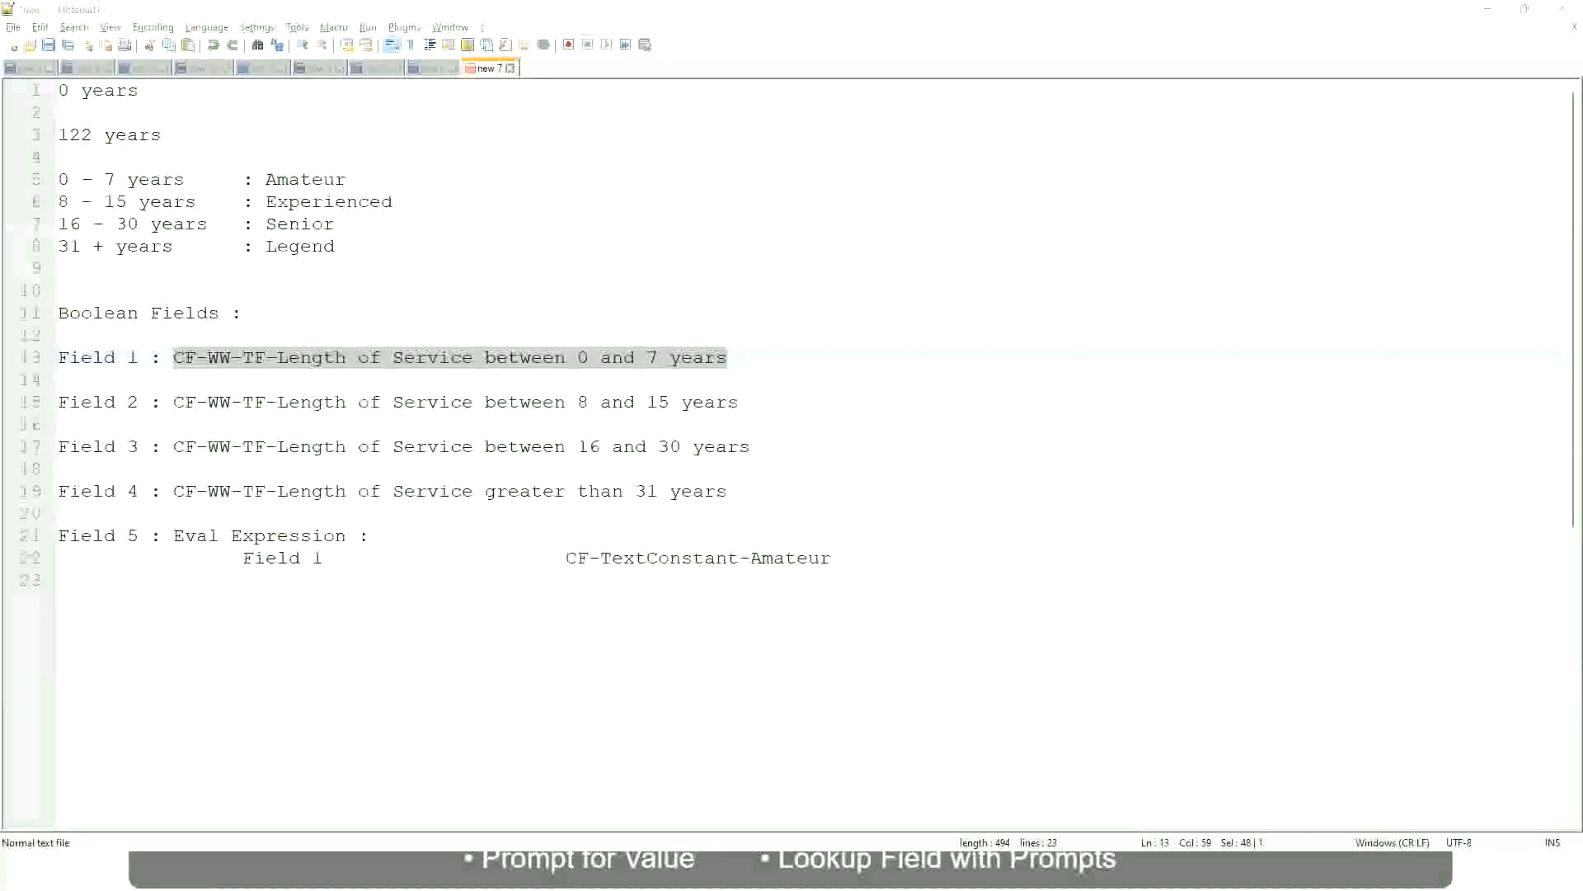
{"action": "key", "text": "alt+Tab"}
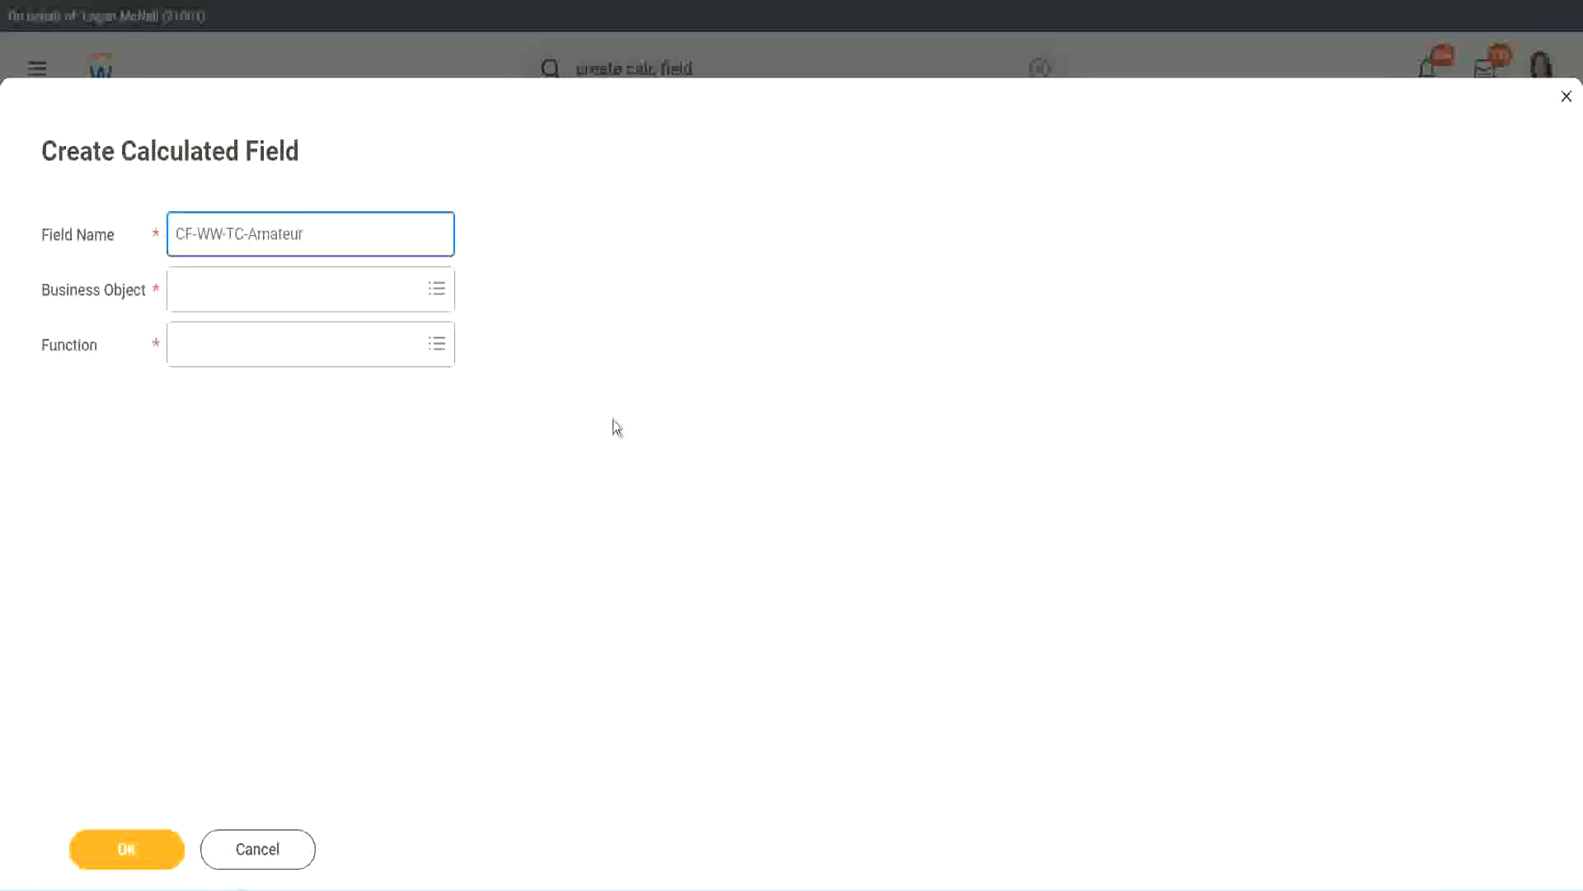
- Set the business object of the third row's new calculated field to Global
{"action": "left_click", "coordinate": [182, 290]}
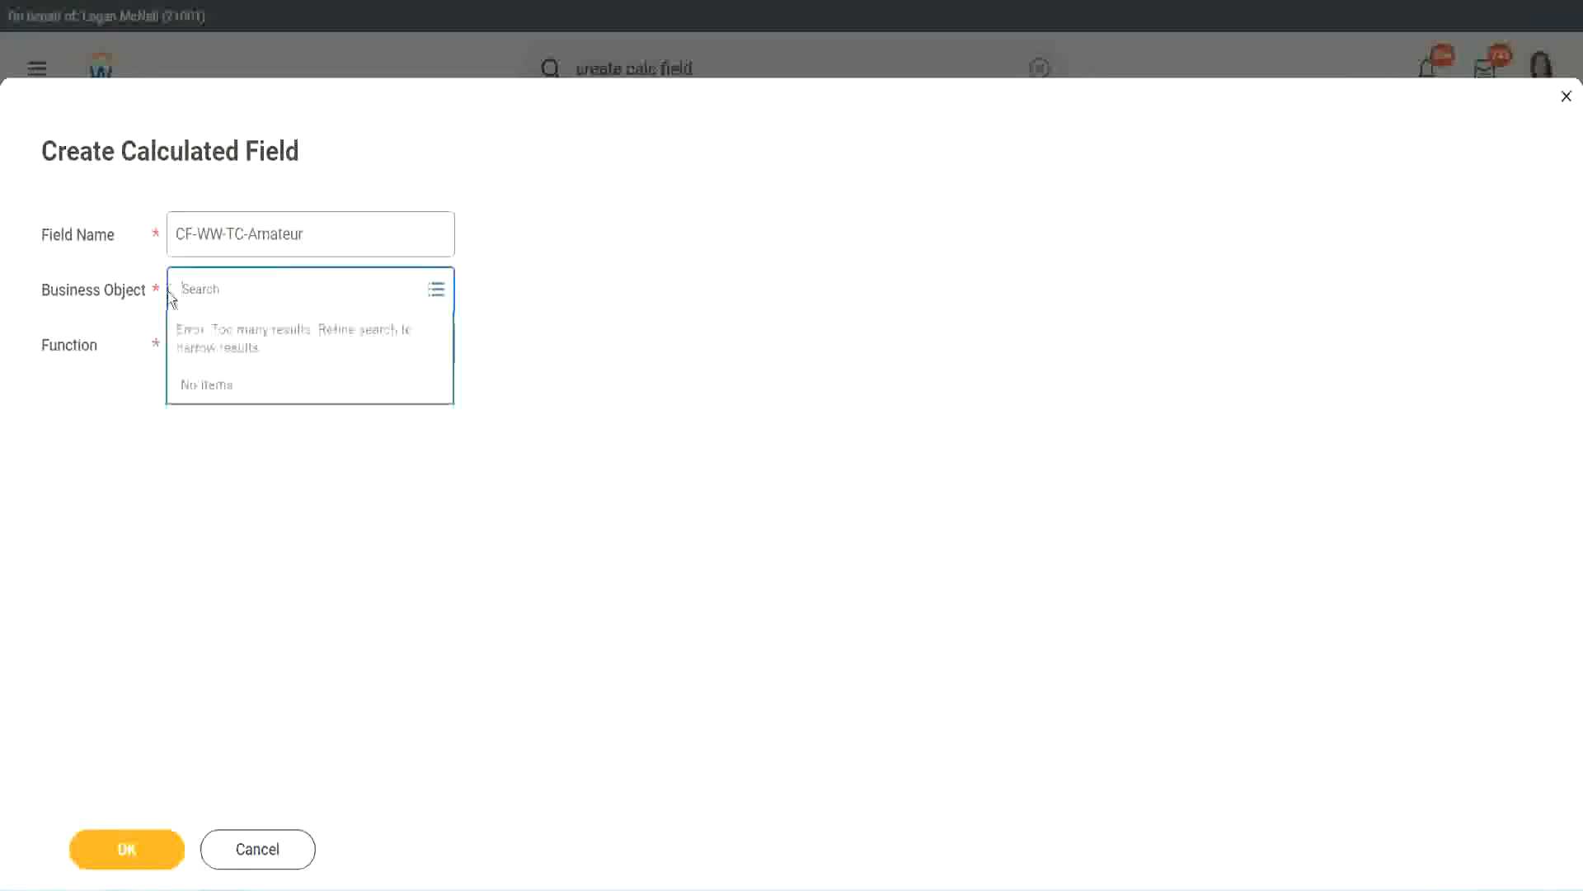
{"action": "type", "text": "global"}
{"action": "key", "text": "Return"}
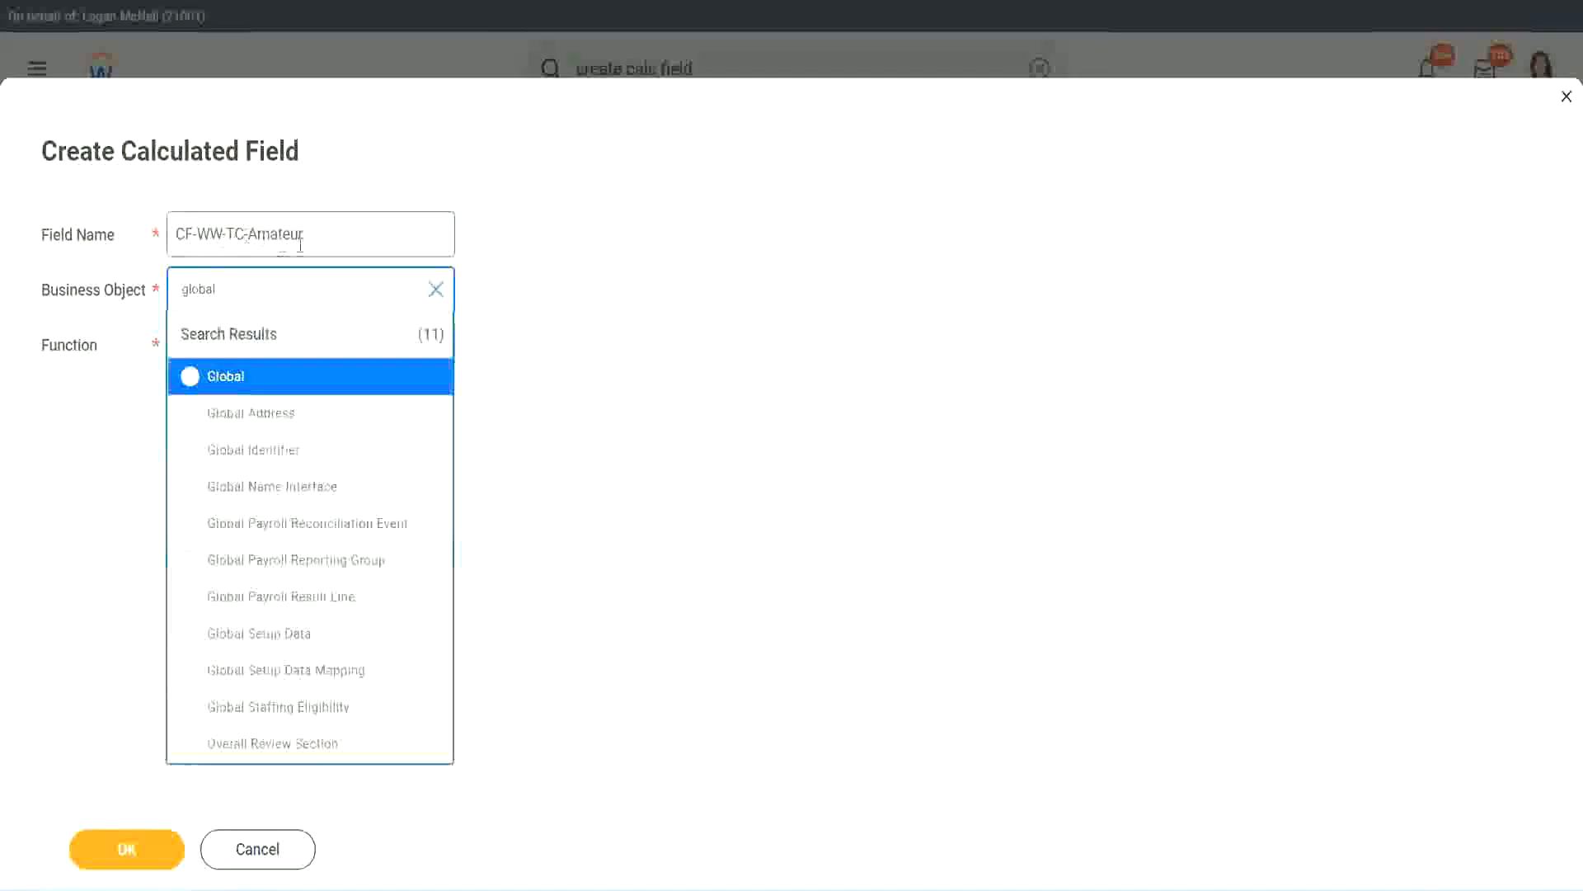
{"action": "left_click", "coordinate": [223, 377]}
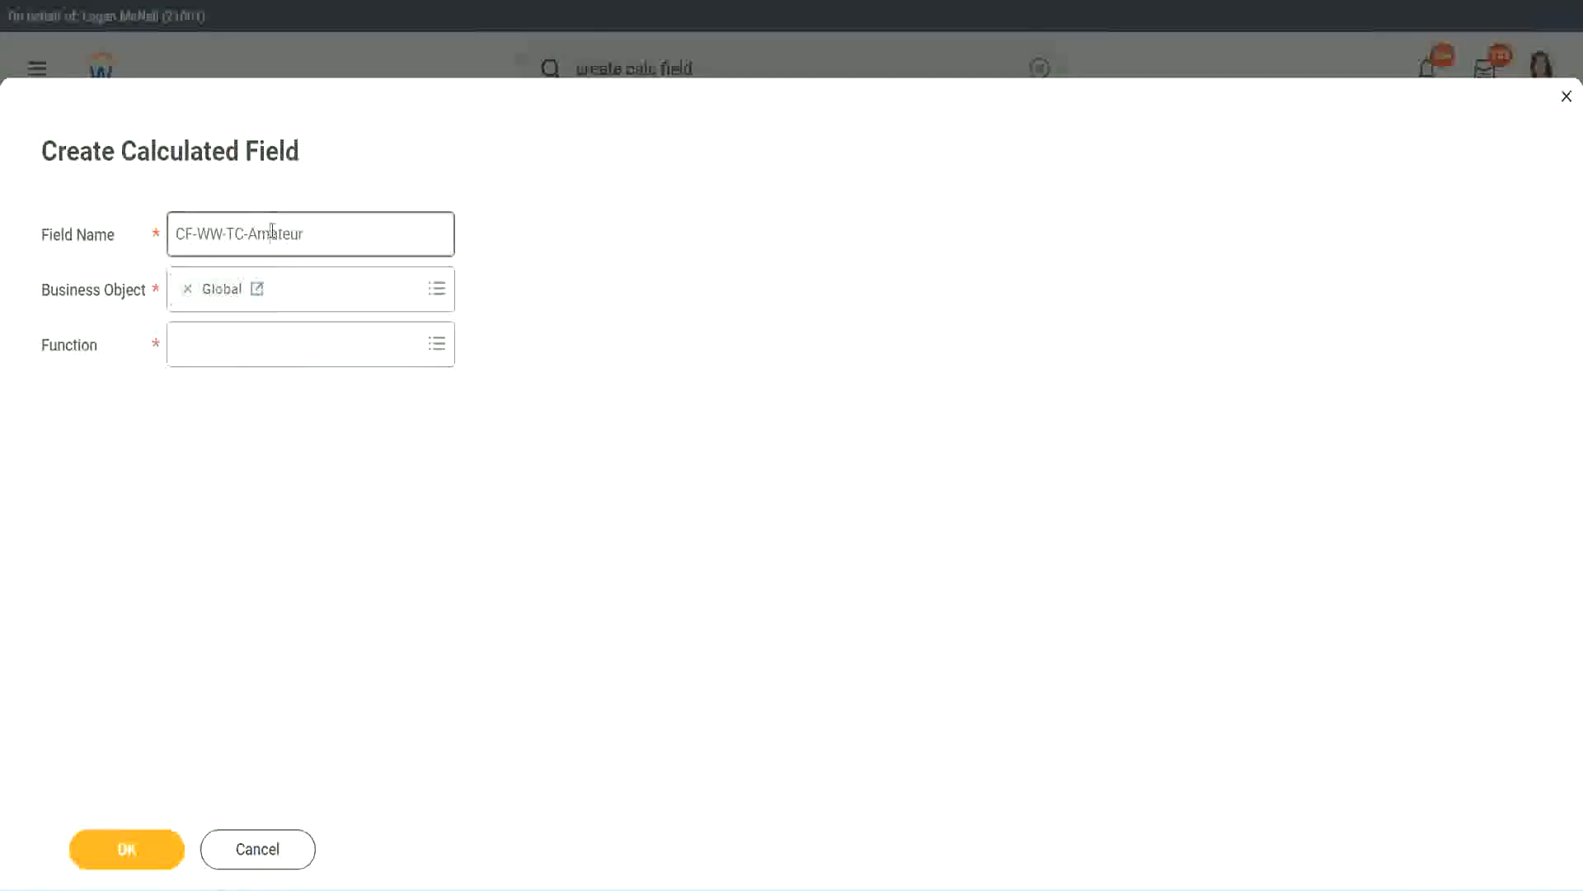
- Rename the calculated field CF-WW-TC-Senior, set its function to Text Constant and continue to its definition
{"action": "double_click", "coordinate": [288, 231]}
{"action": "type", "text": "Senior"}
{"action": "left_click", "coordinate": [252, 360]}
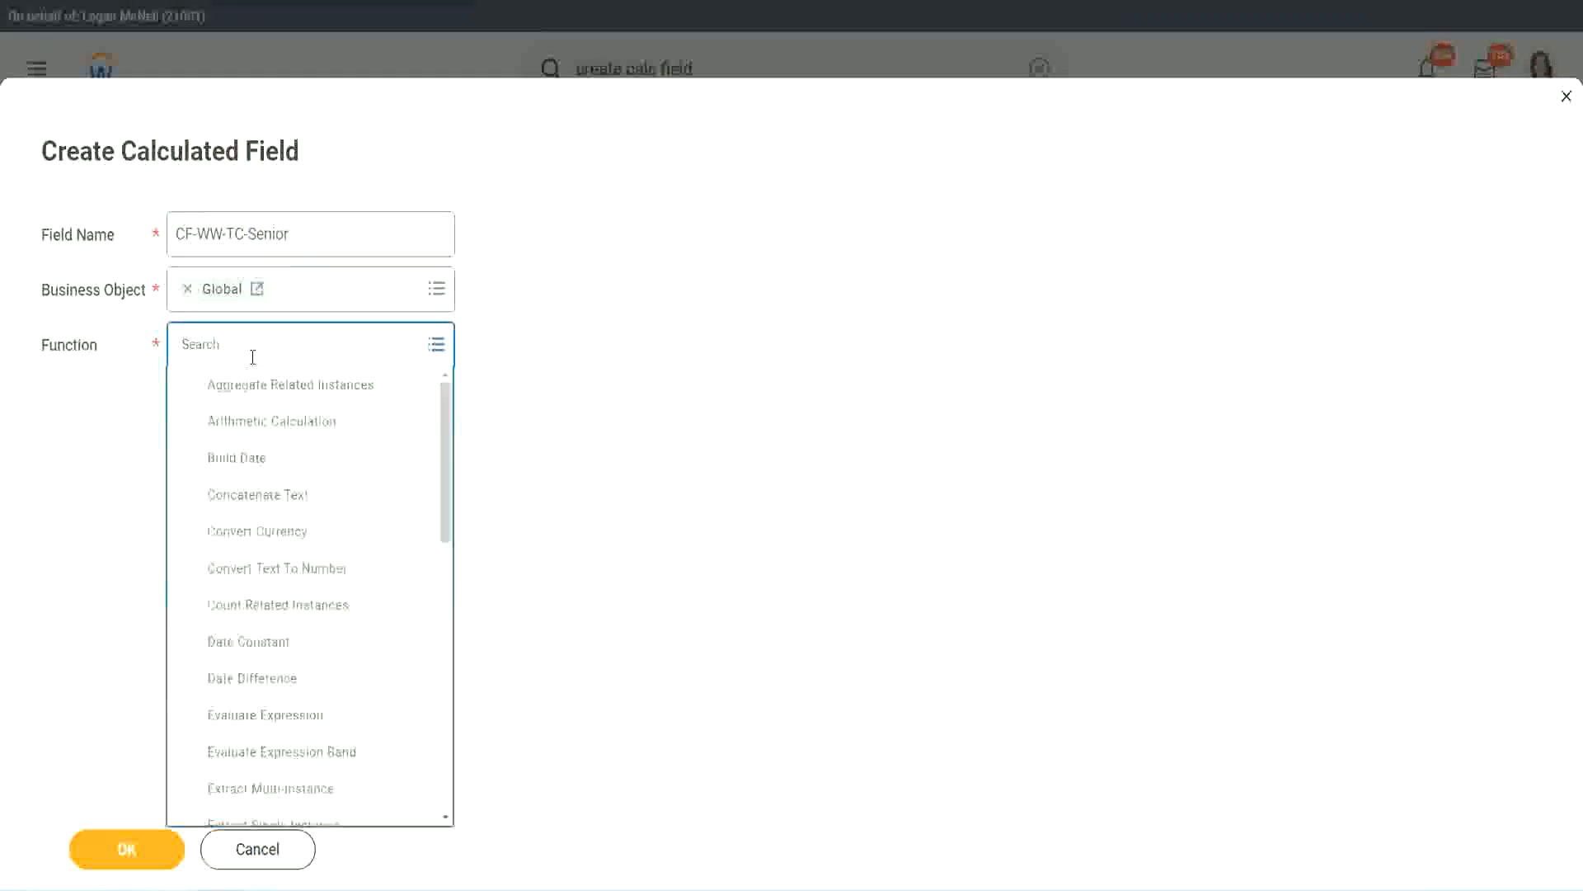
{"action": "type", "text": "tc"}
{"action": "left_click", "coordinate": [249, 427]}
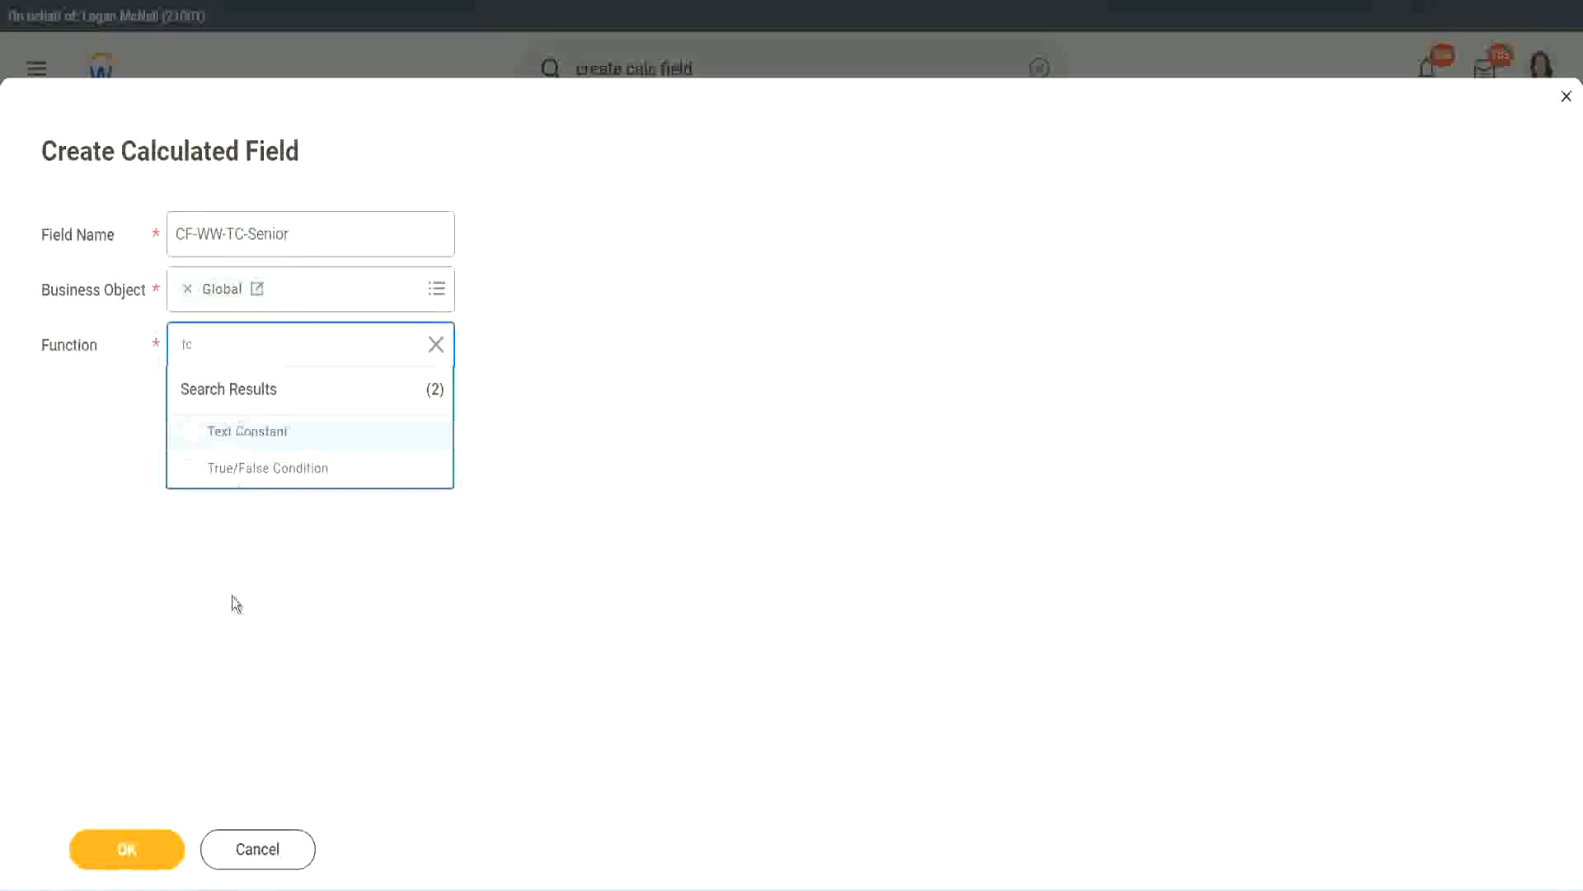
{"action": "left_click", "coordinate": [149, 862]}
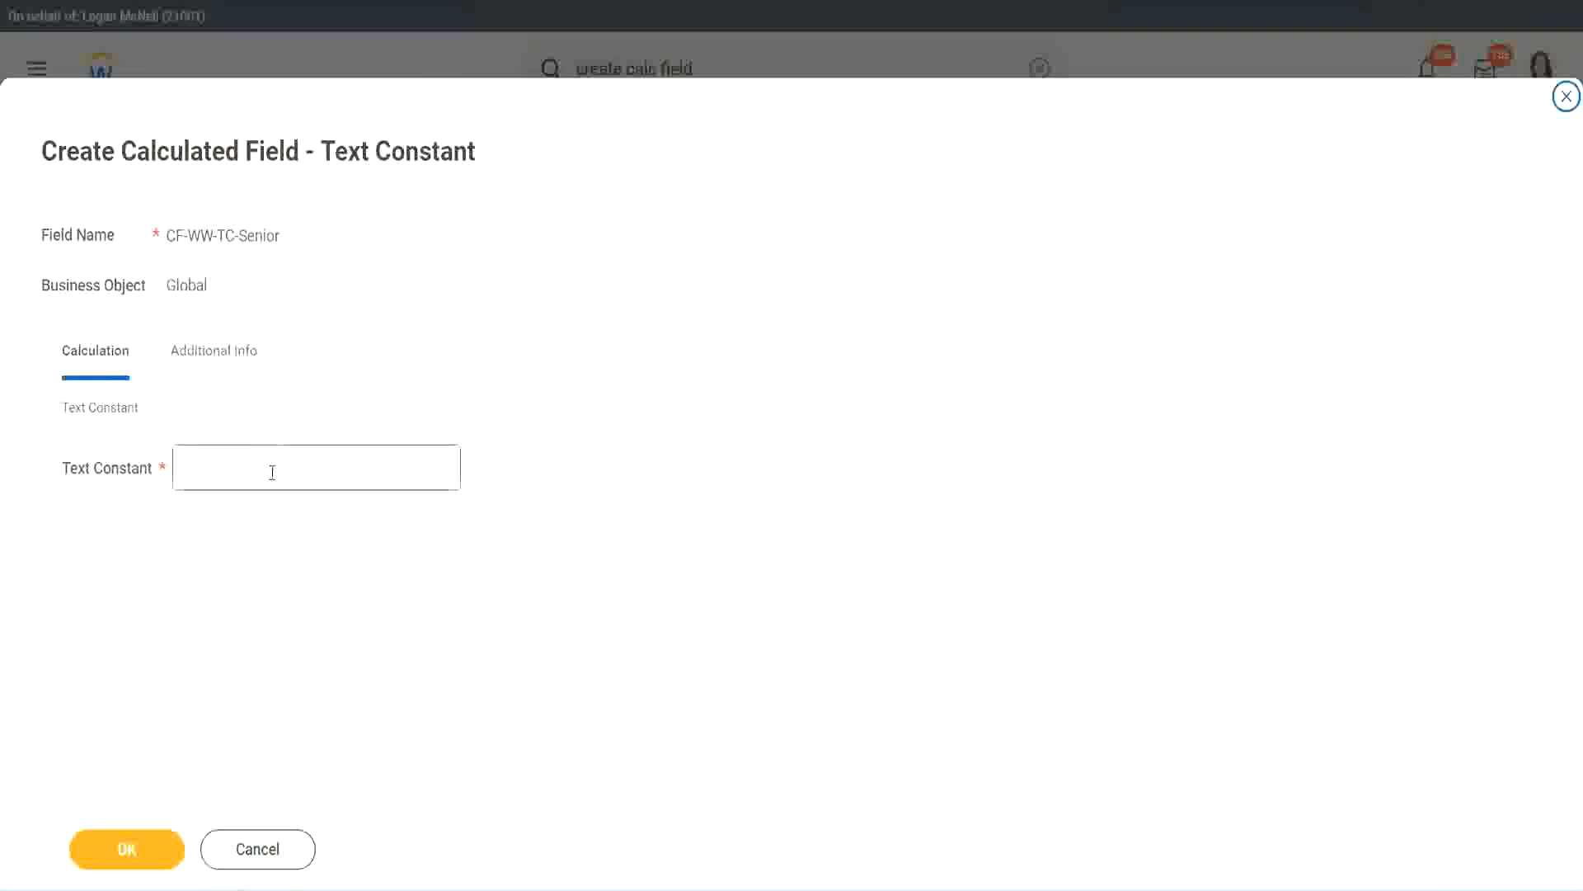
- Enter Senior as the text constant and save the calculated field as the third row's return value
{"action": "left_click", "coordinate": [273, 473]}
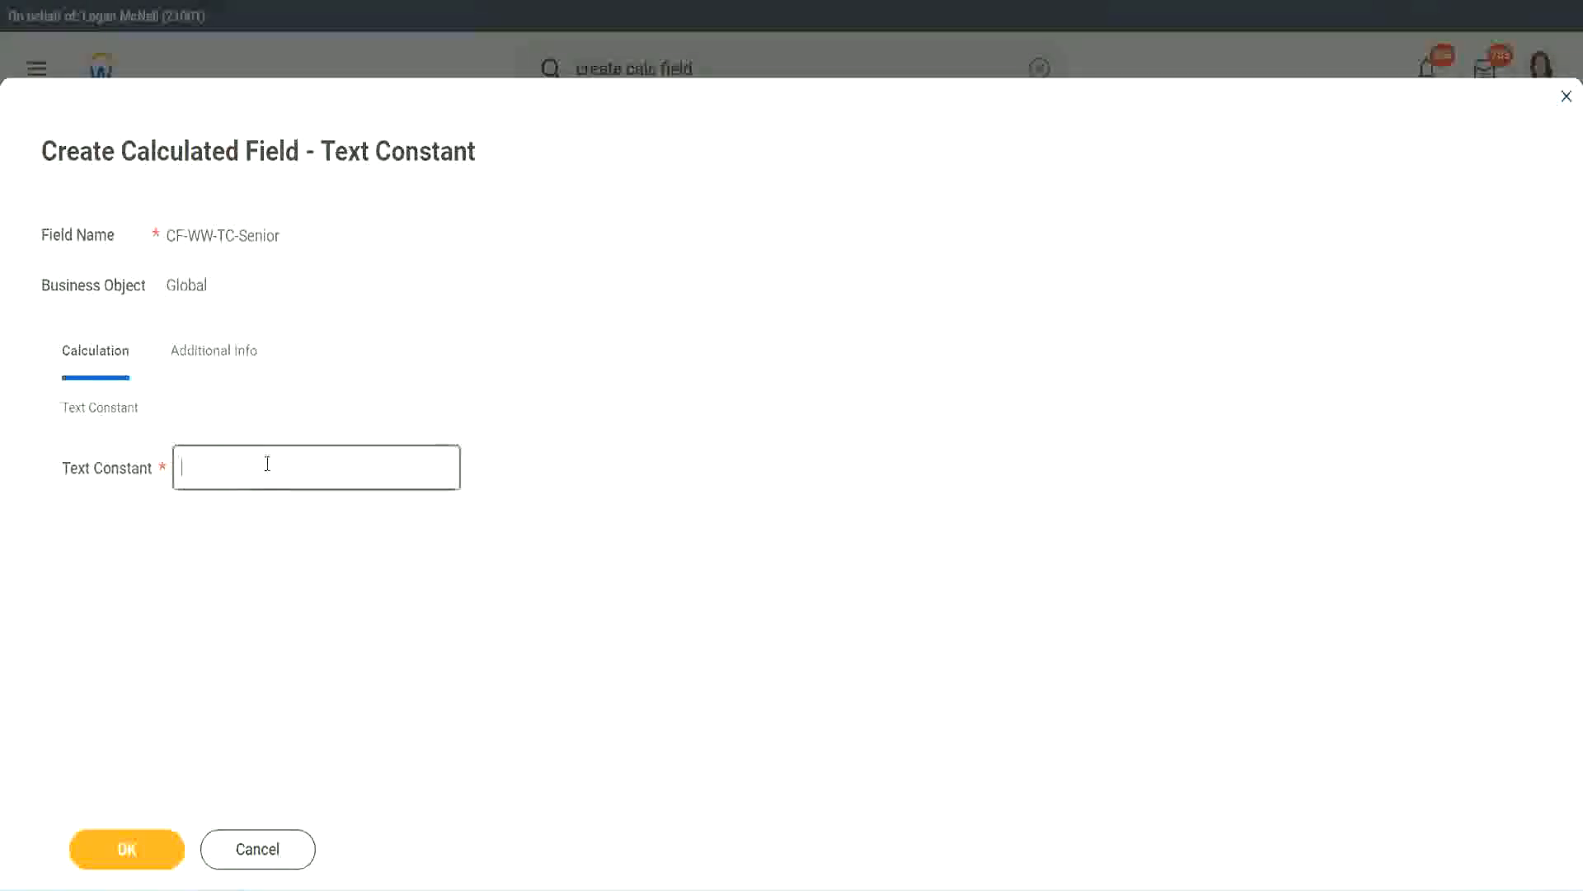
{"action": "type", "text": "Senior"}
{"action": "left_click", "coordinate": [157, 864]}
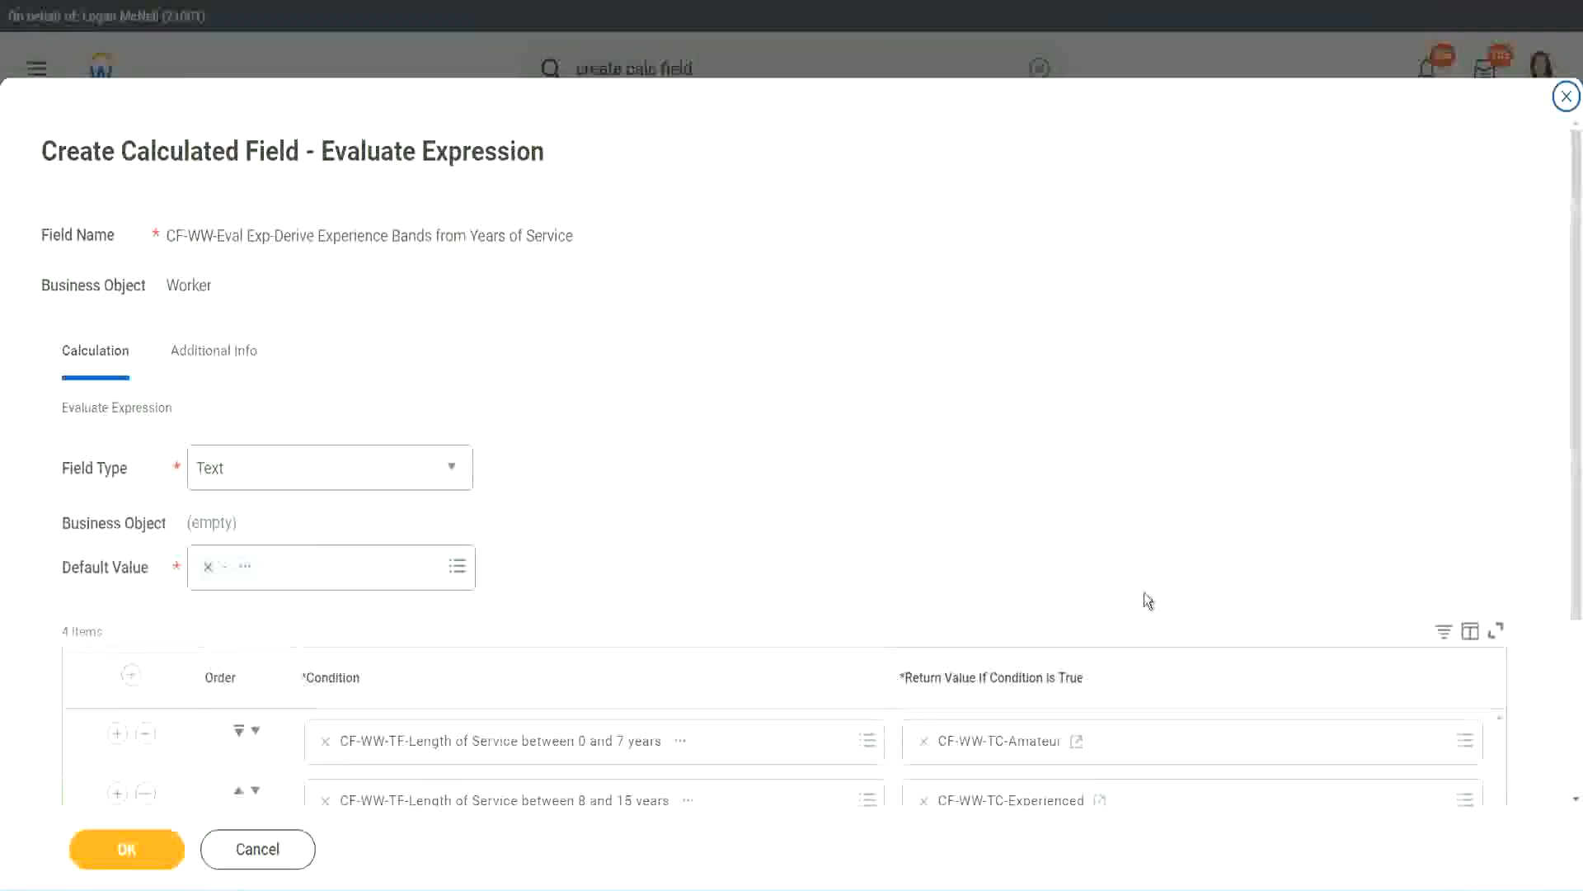
- Start a calculated field for the fourth row's return value and name it CF-WW-TC-Legend
{"action": "scroll", "coordinate": [1130, 627], "scroll_direction": "down", "scroll_amount": 3}
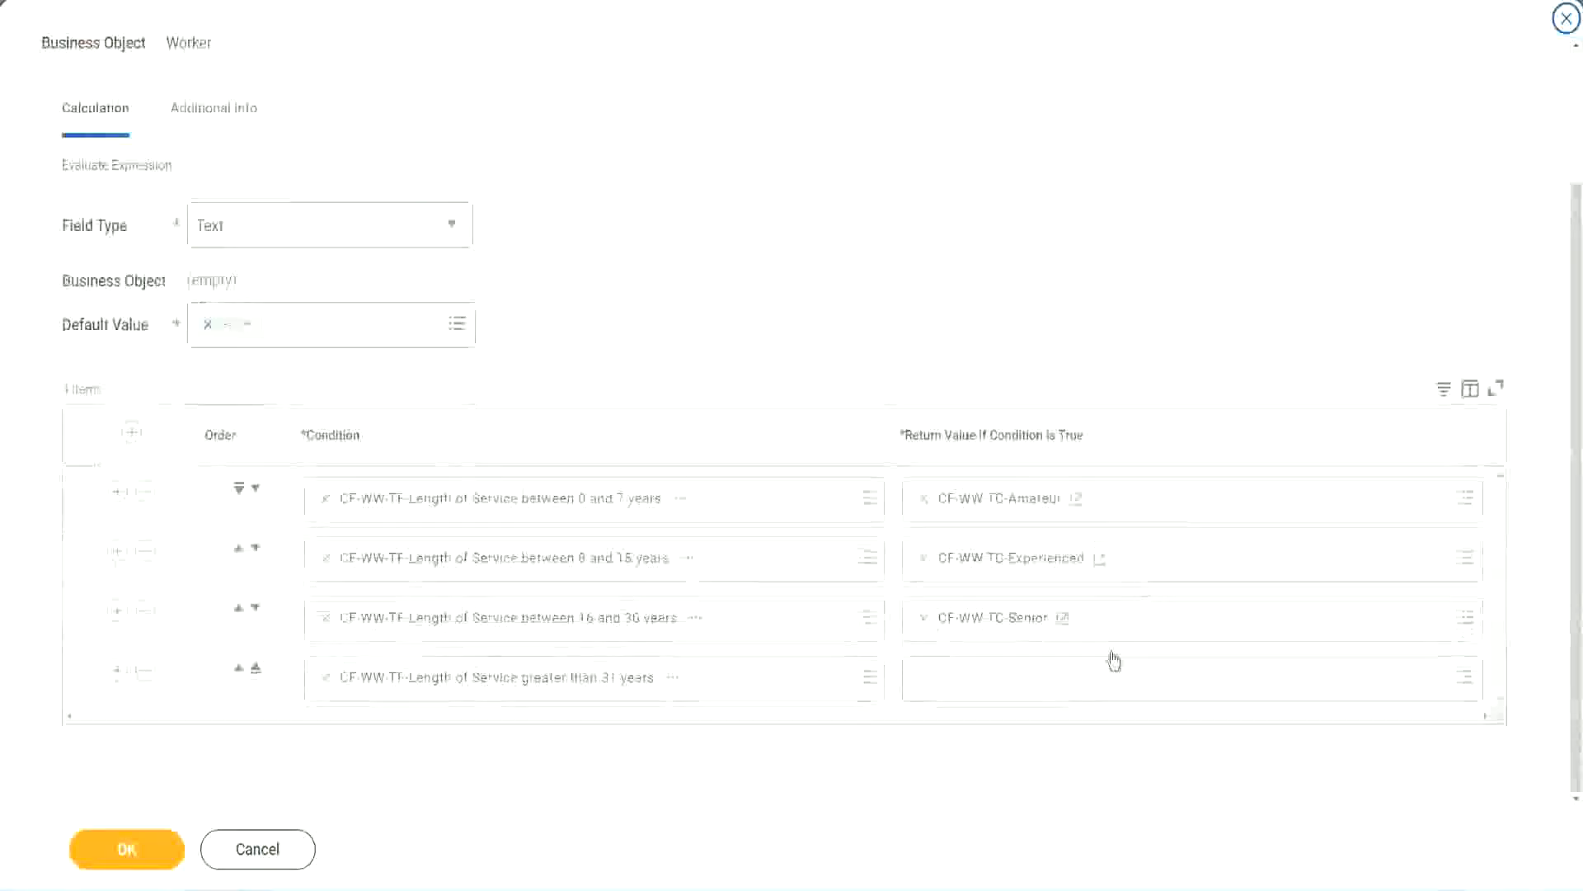
{"action": "right_click", "coordinate": [967, 628]}
{"action": "left_click", "coordinate": [993, 707]}
{"action": "left_click", "coordinate": [965, 690]}
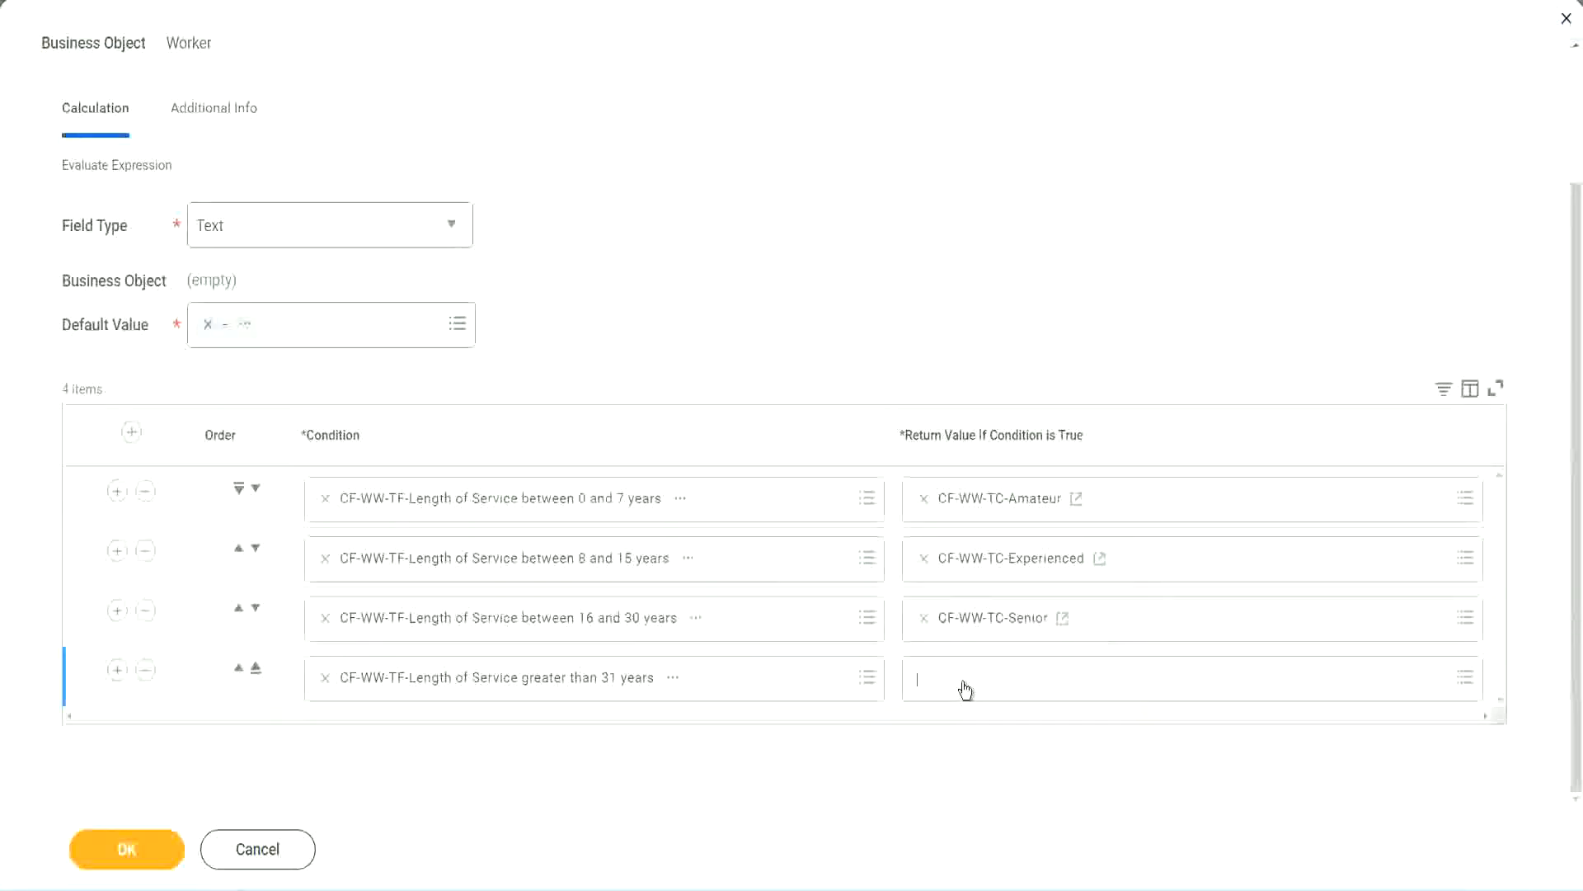
{"action": "left_click", "coordinate": [980, 640]}
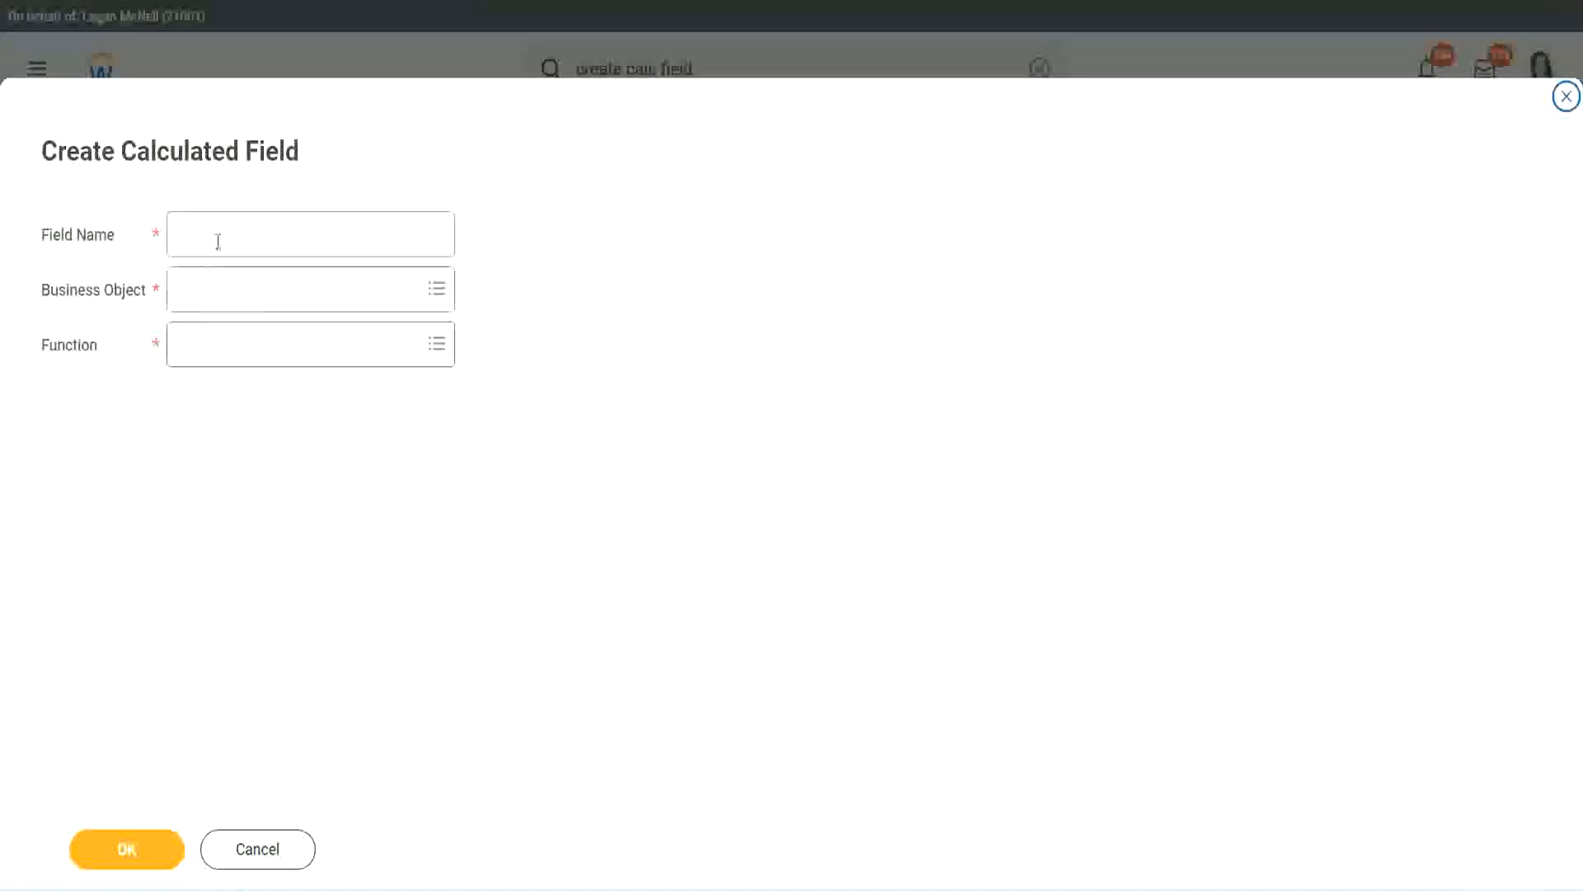
{"action": "left_click", "coordinate": [220, 239]}
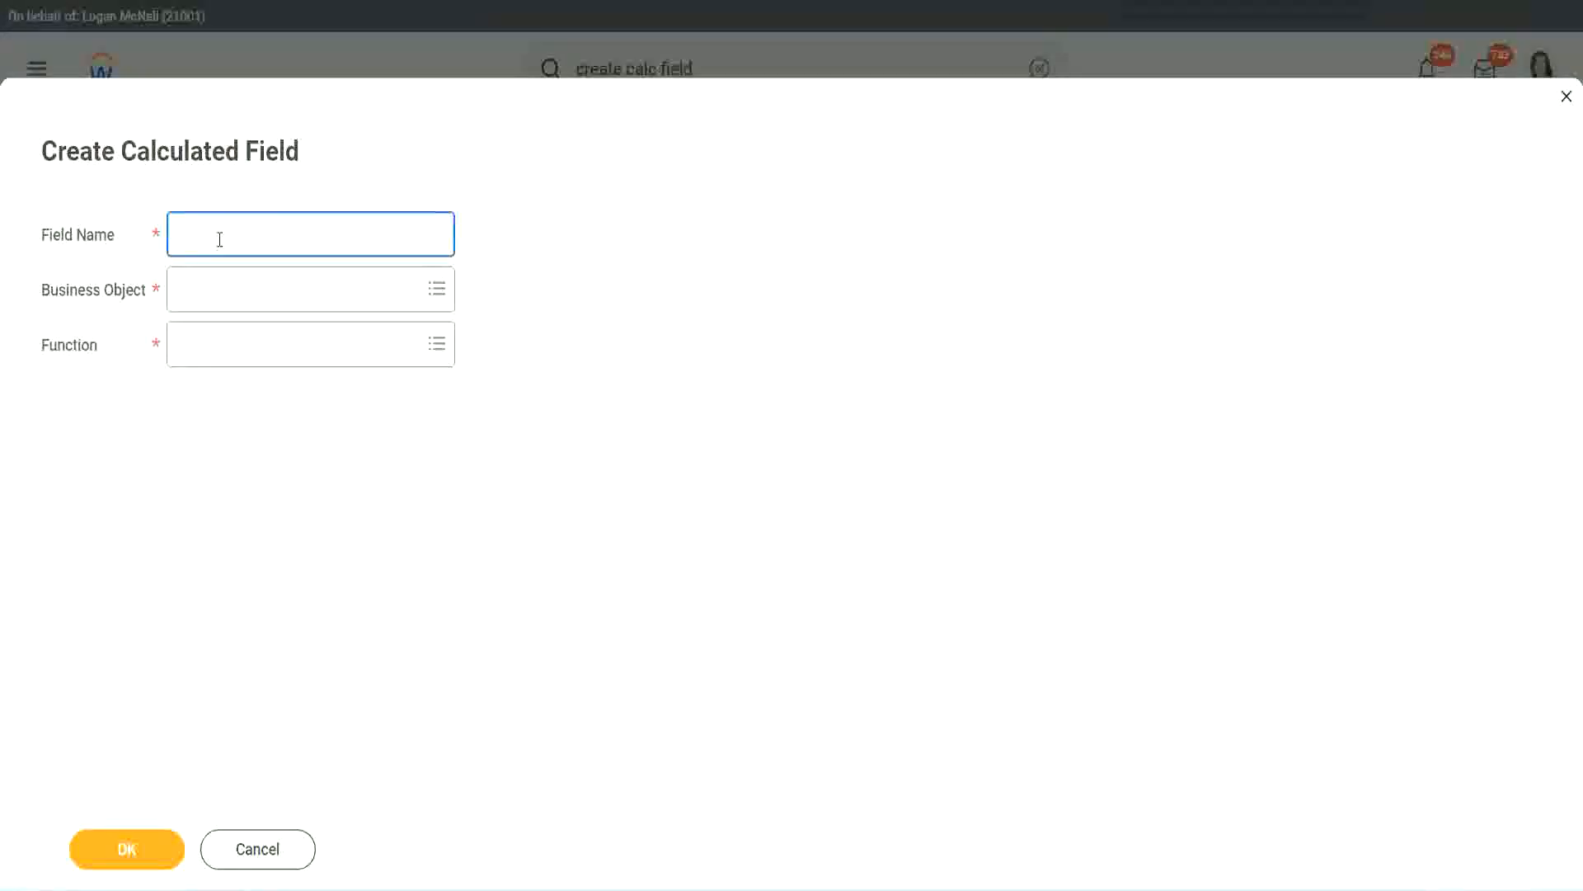
{"action": "key", "text": "ctrl+v"}
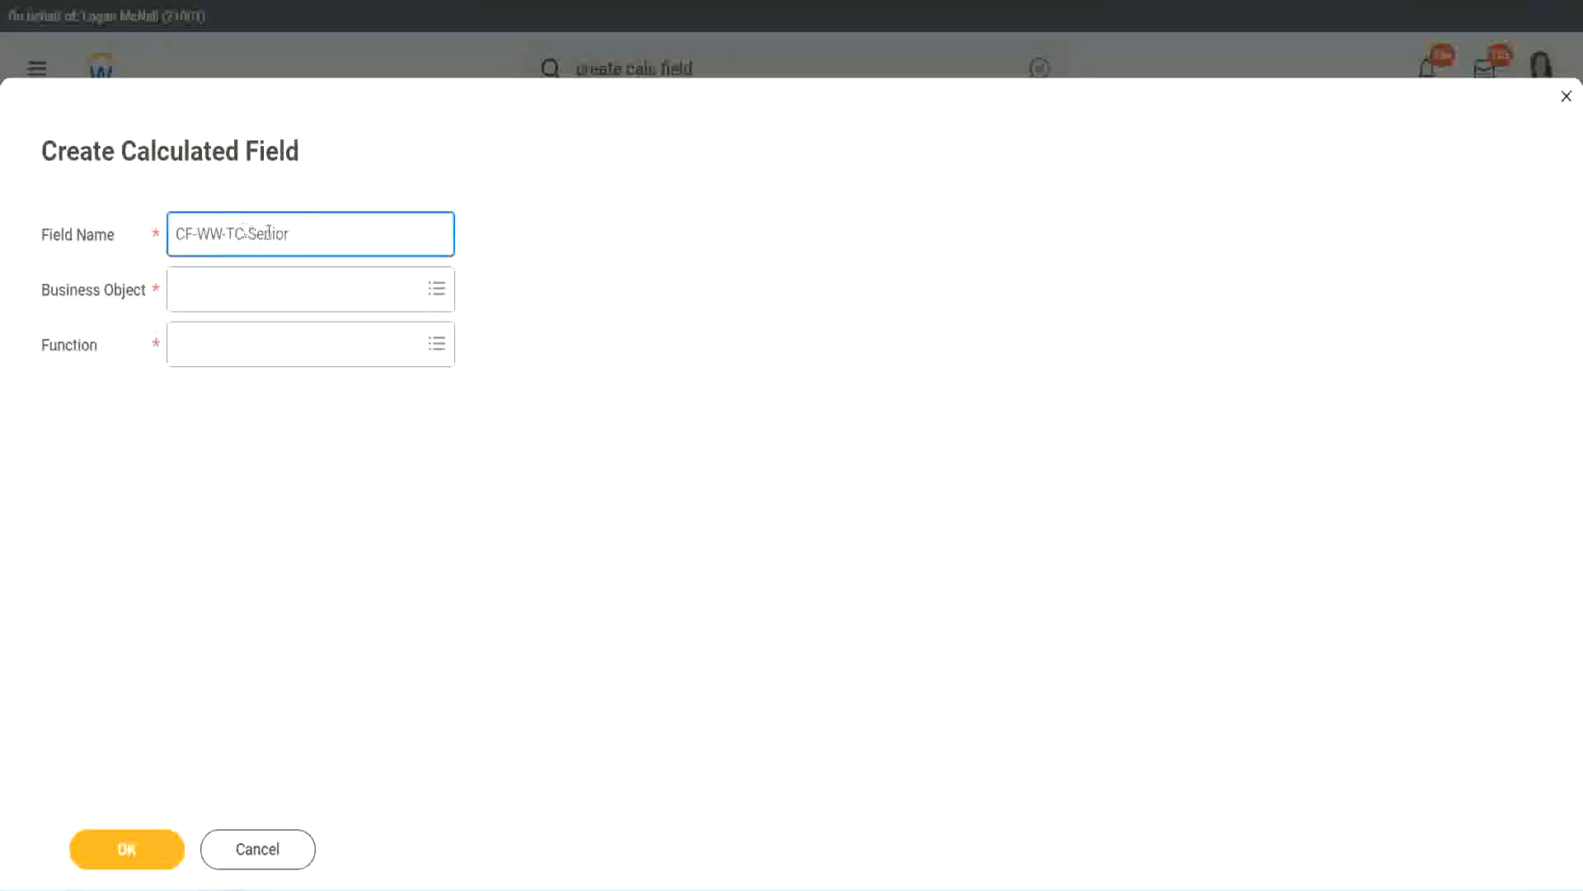
{"action": "key", "text": "ctrl+shift+Left"}
{"action": "type", "text": "Legen"}
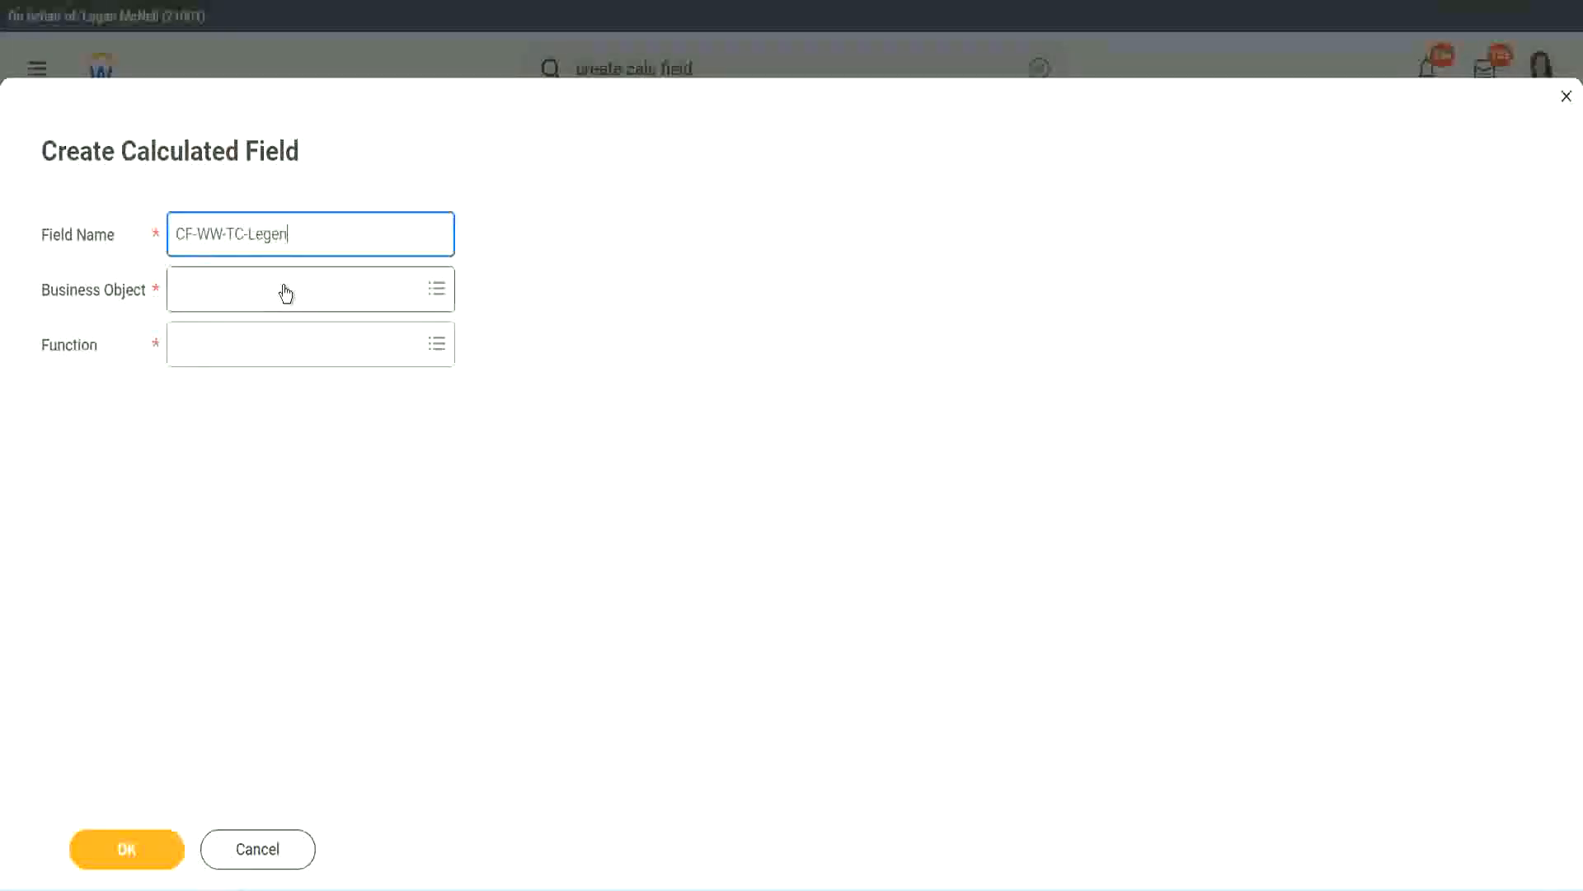
- Set the Legend field's business object to Global and its function to Text Constant, and continue to its definition
{"action": "left_click", "coordinate": [223, 301]}
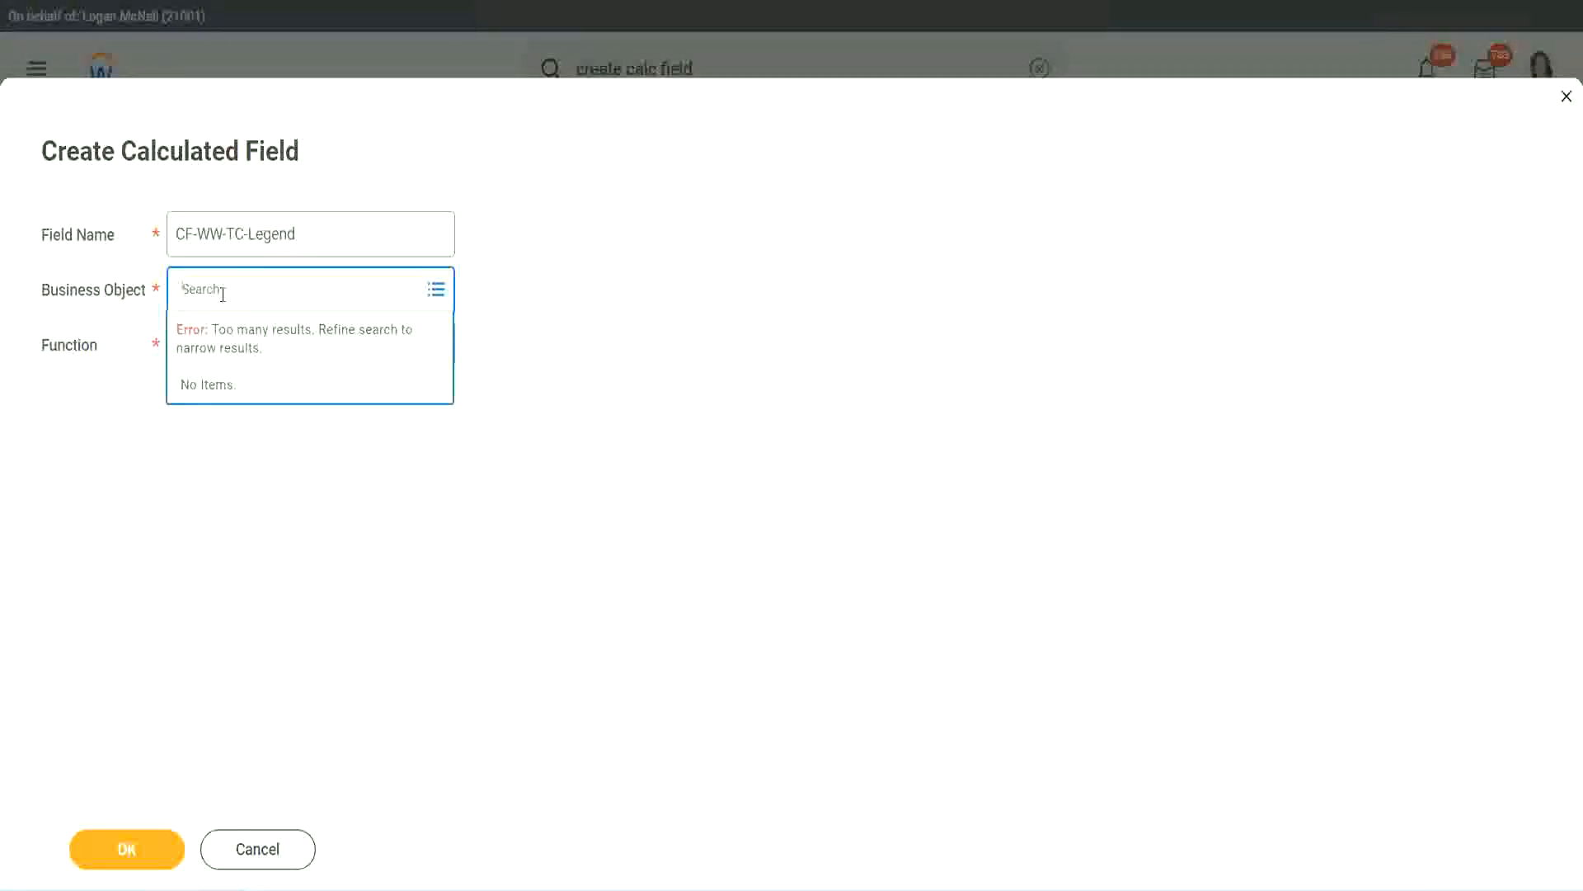
{"action": "type", "text": "Glo"}
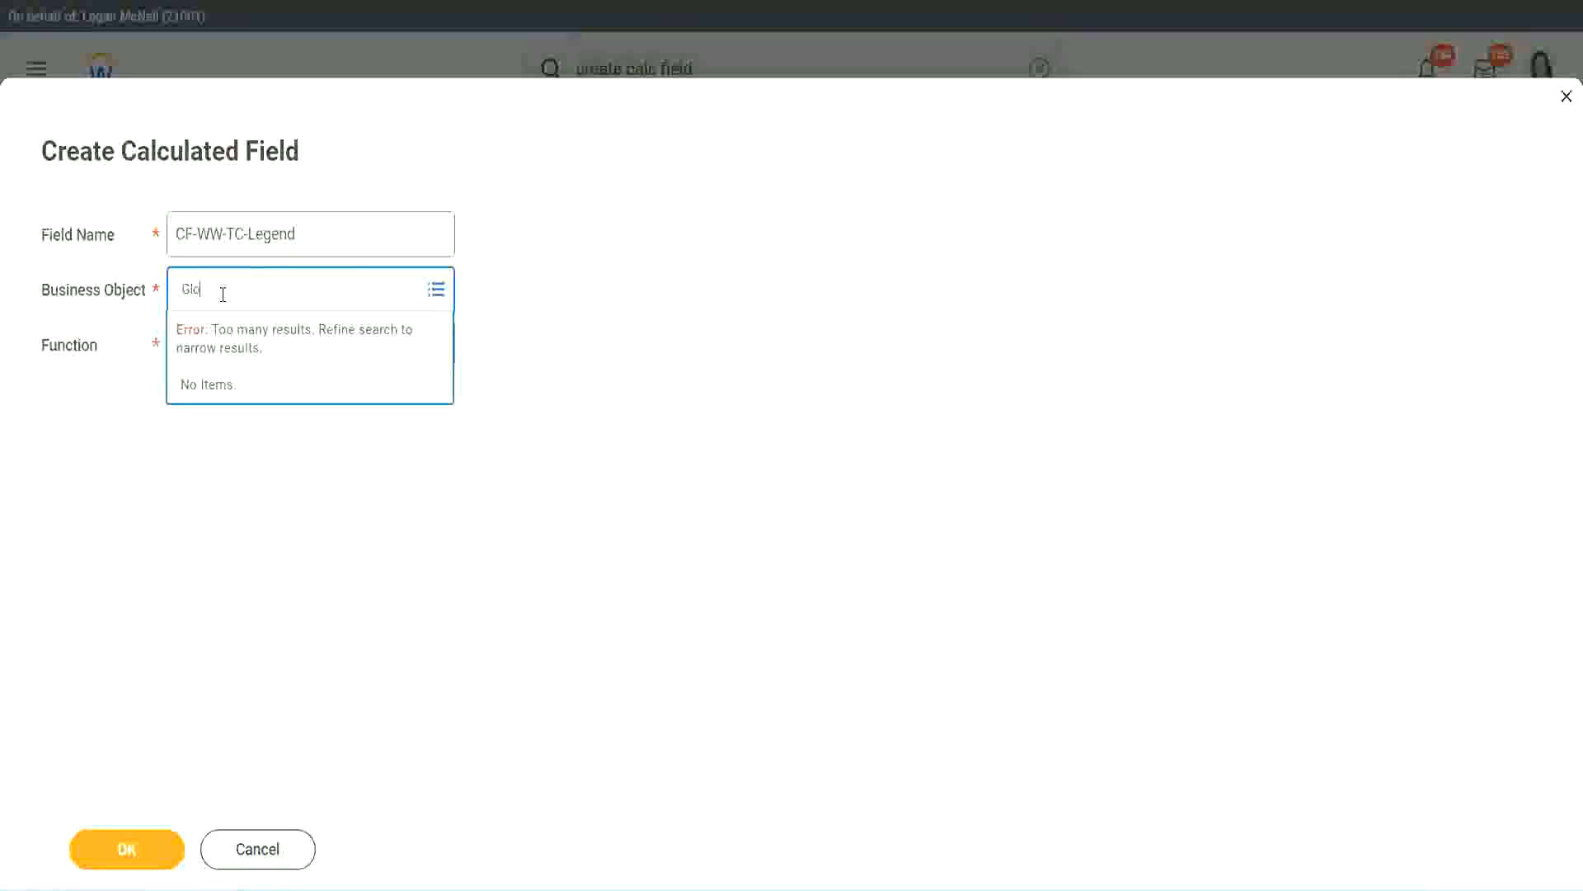
{"action": "type", "text": "bal"}
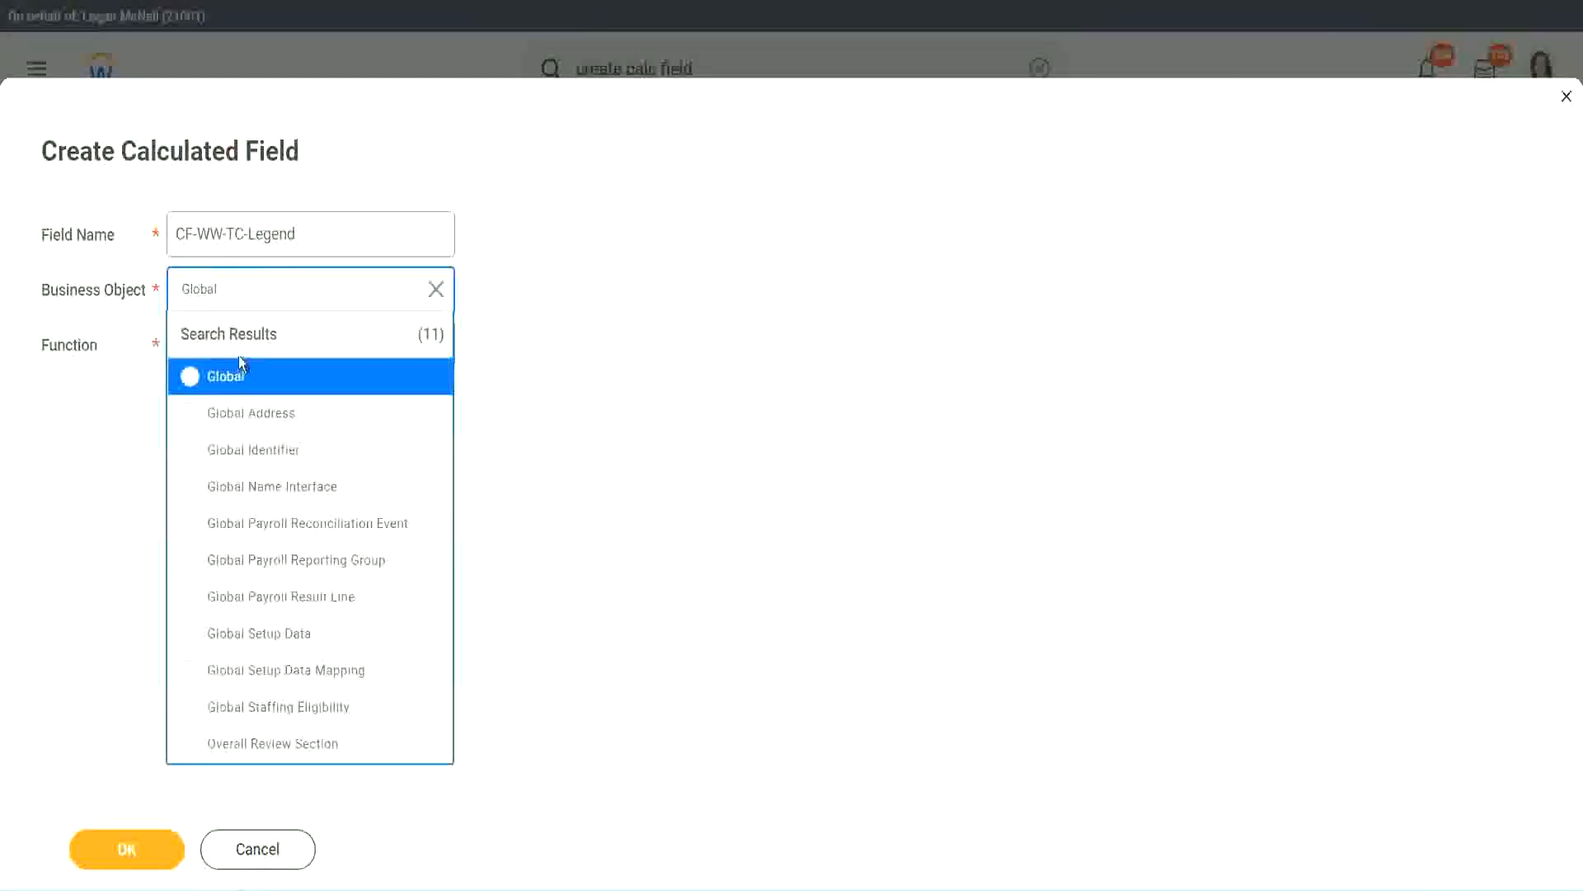
{"action": "left_click", "coordinate": [236, 371]}
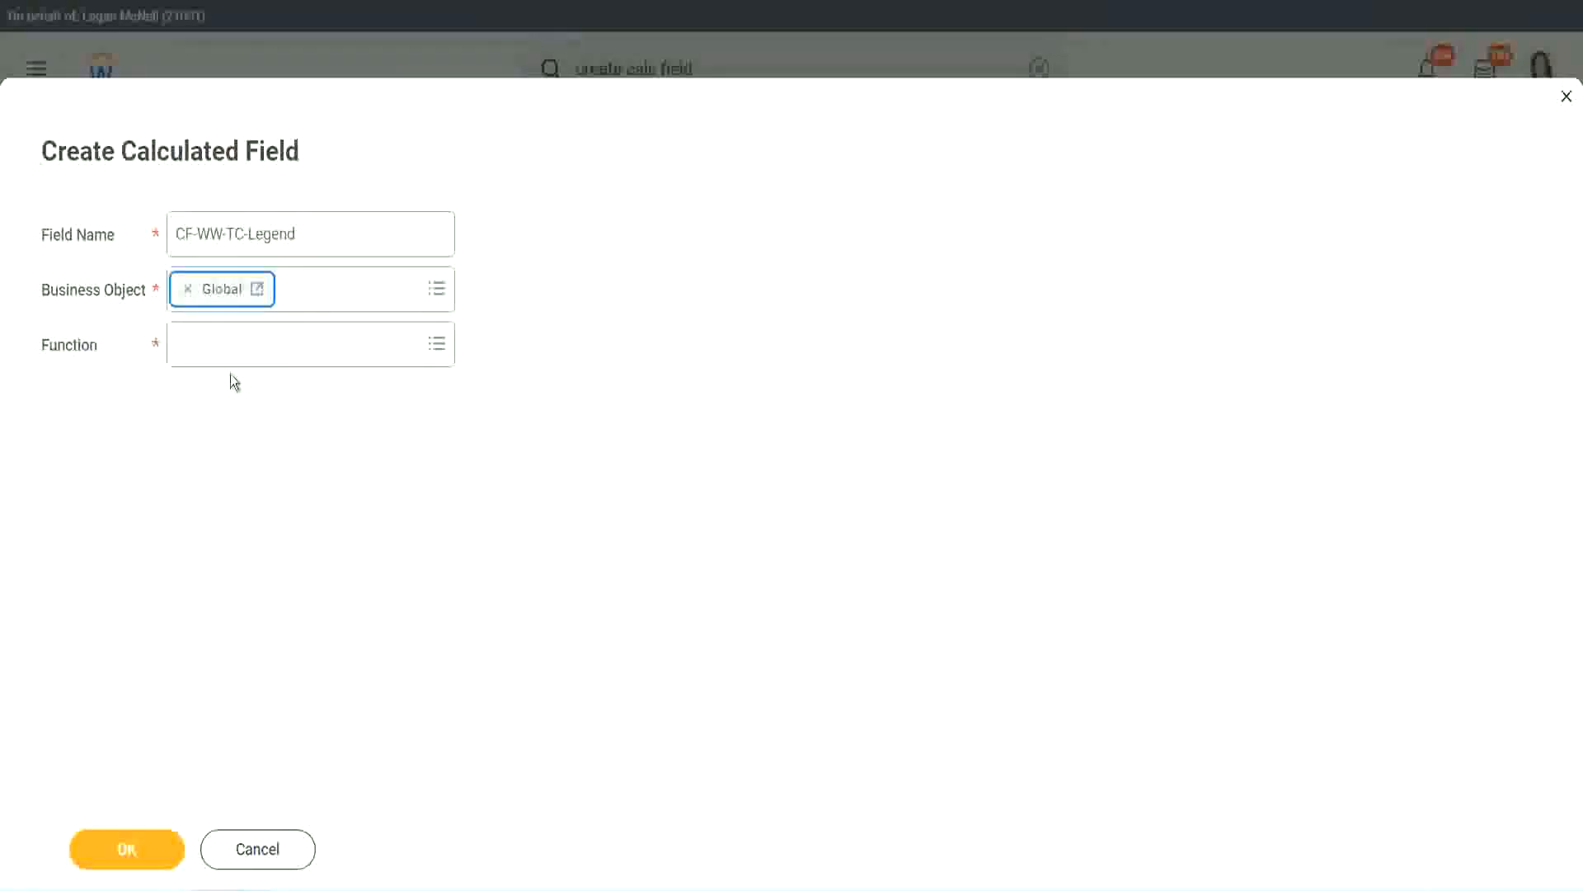
{"action": "left_click", "coordinate": [229, 342]}
{"action": "type", "text": "tc"}
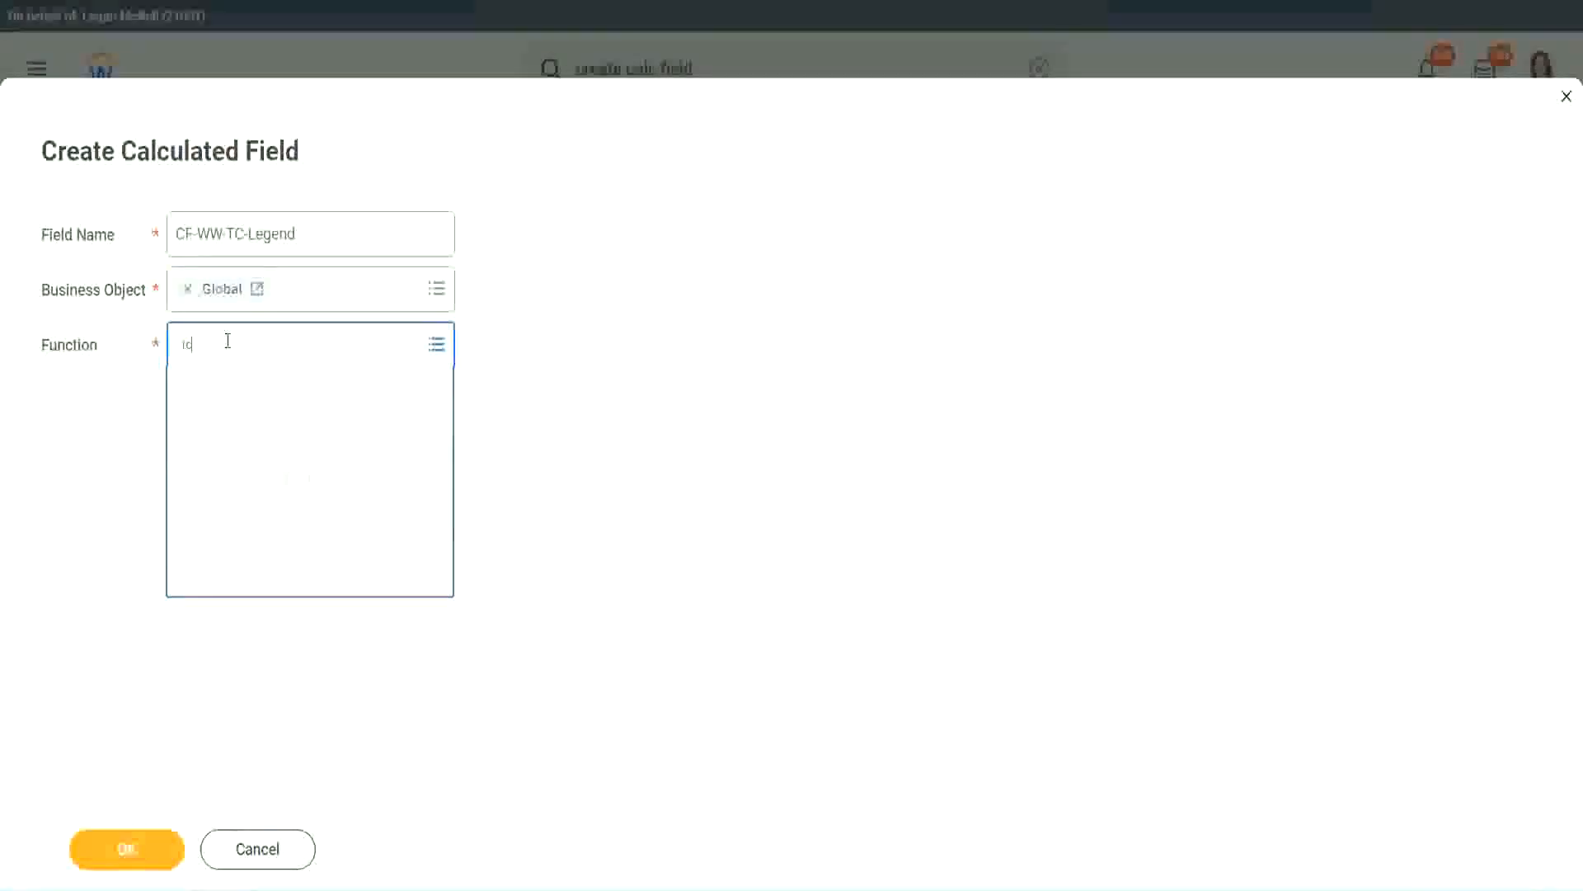
{"action": "key", "text": "Return"}
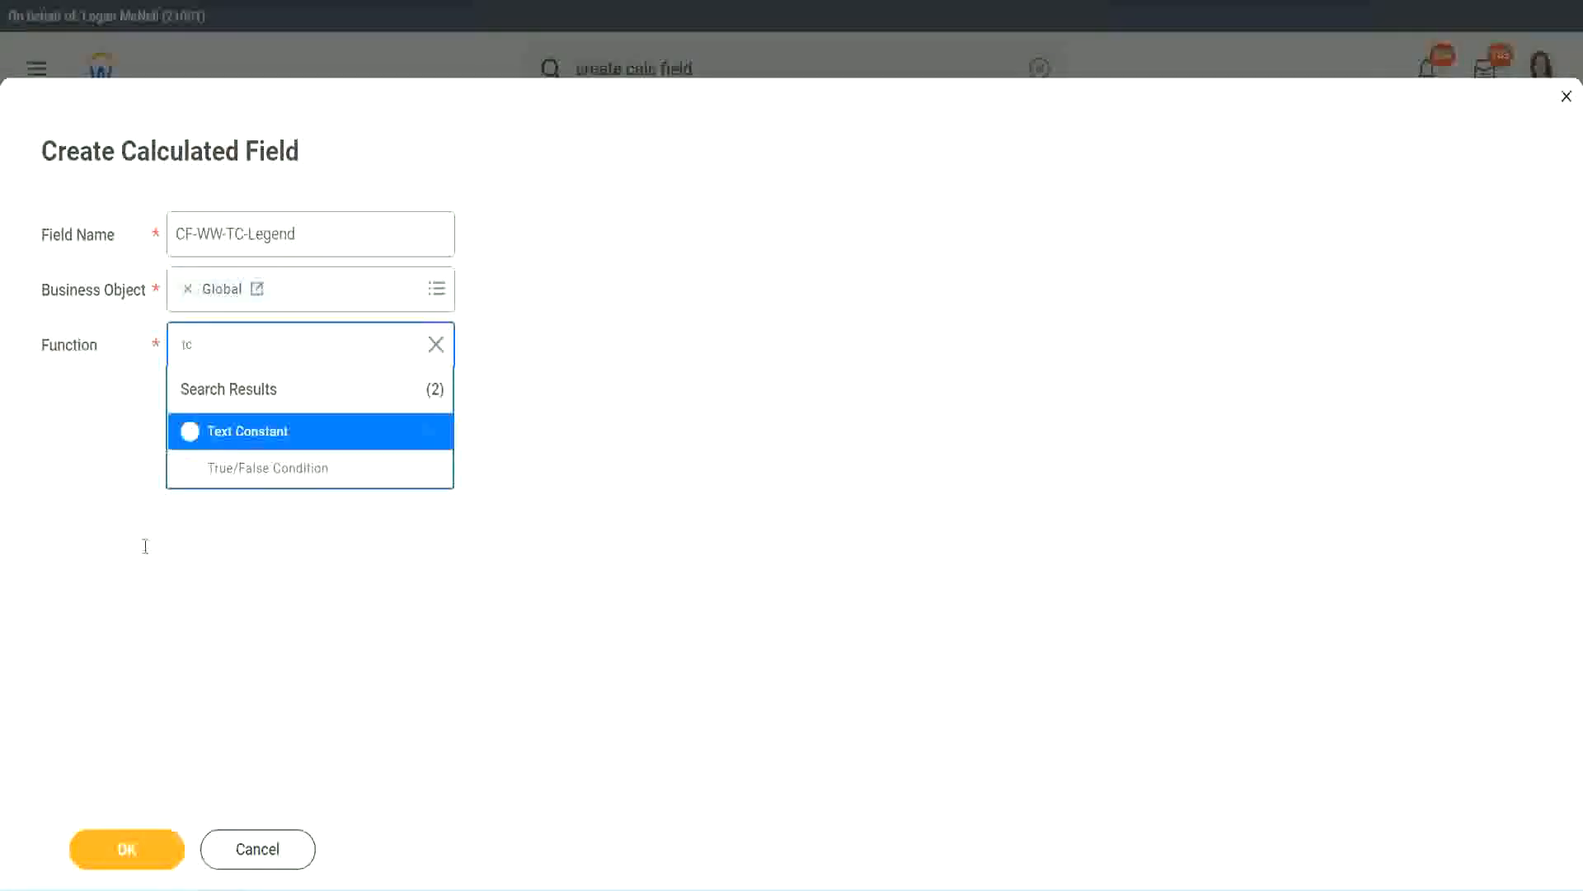
{"action": "left_click", "coordinate": [302, 435]}
{"action": "left_click", "coordinate": [116, 852]}
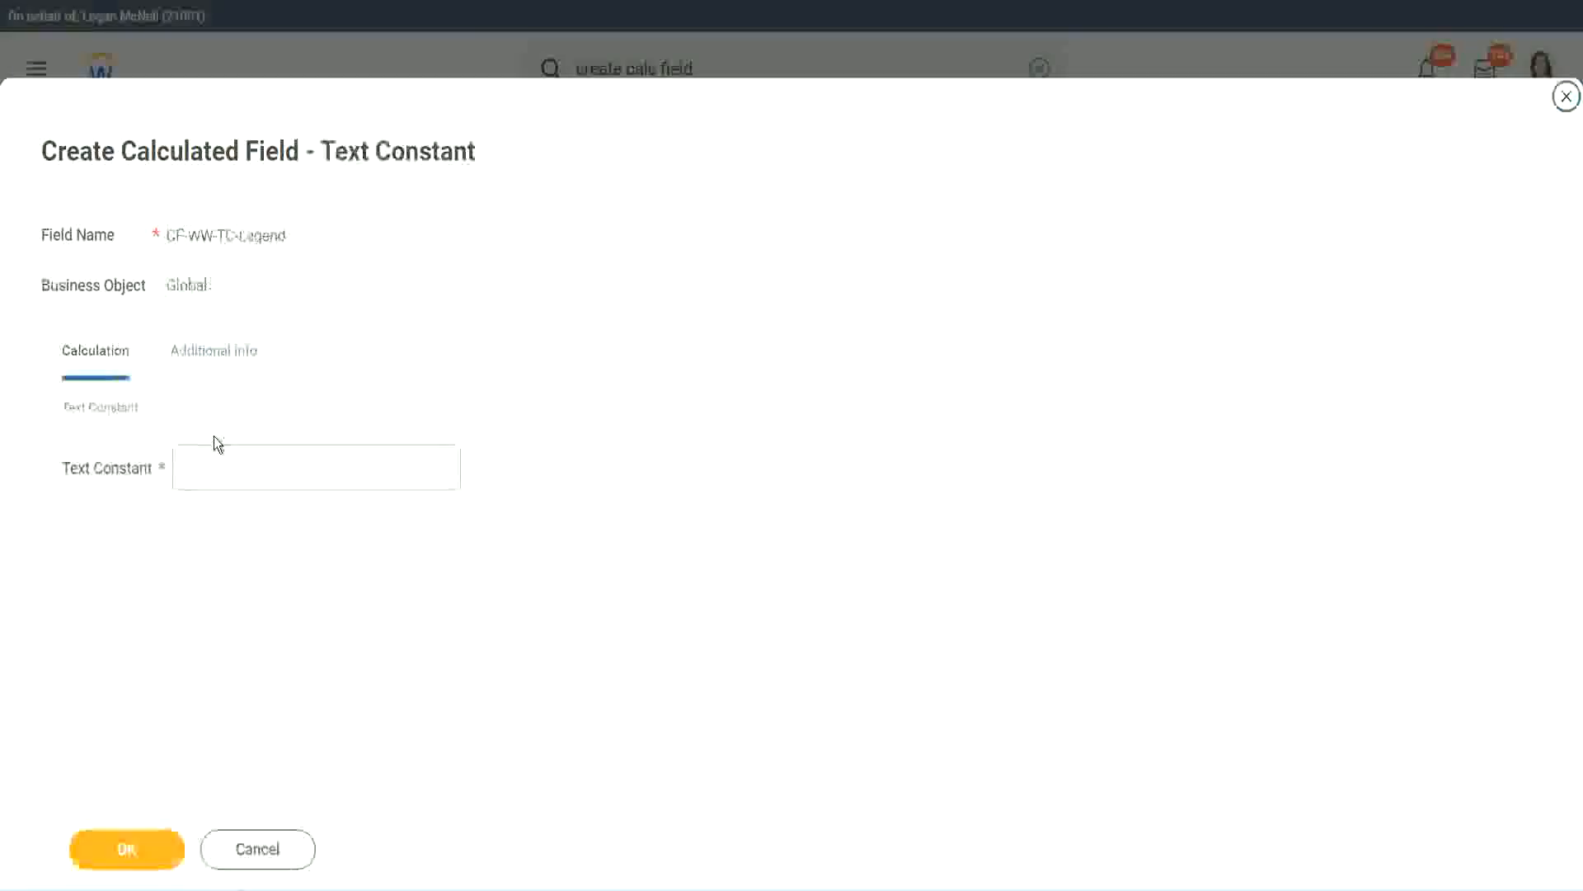
- Enter Legend as the text constant and save the calculated field as the fourth row's return value
{"action": "left_click", "coordinate": [204, 470]}
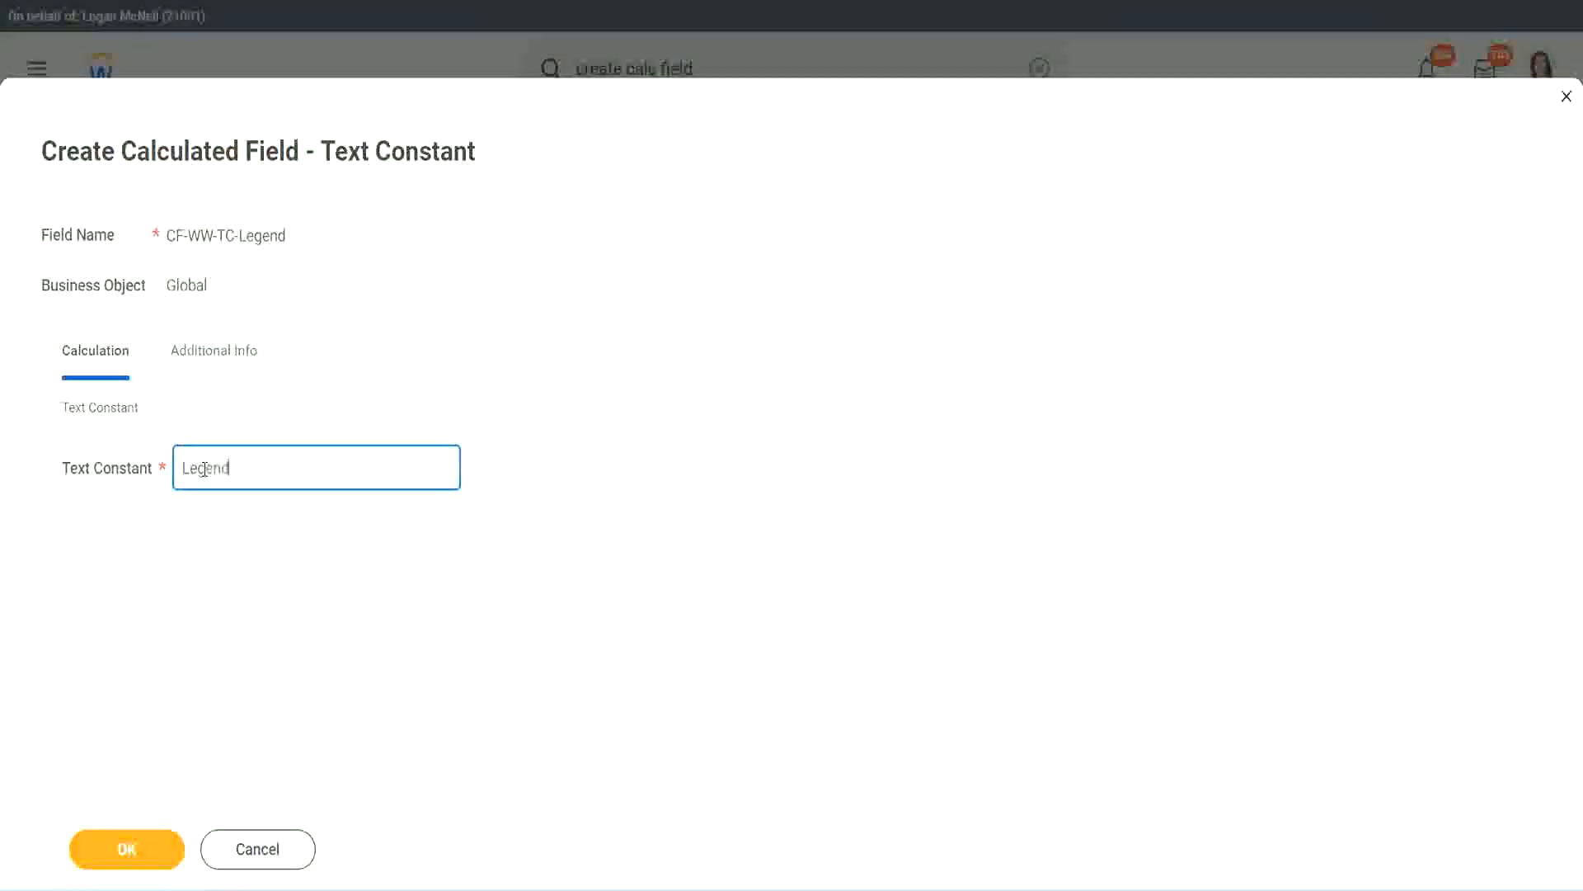
{"action": "type", "text": "Legend"}
{"action": "left_click", "coordinate": [177, 848]}
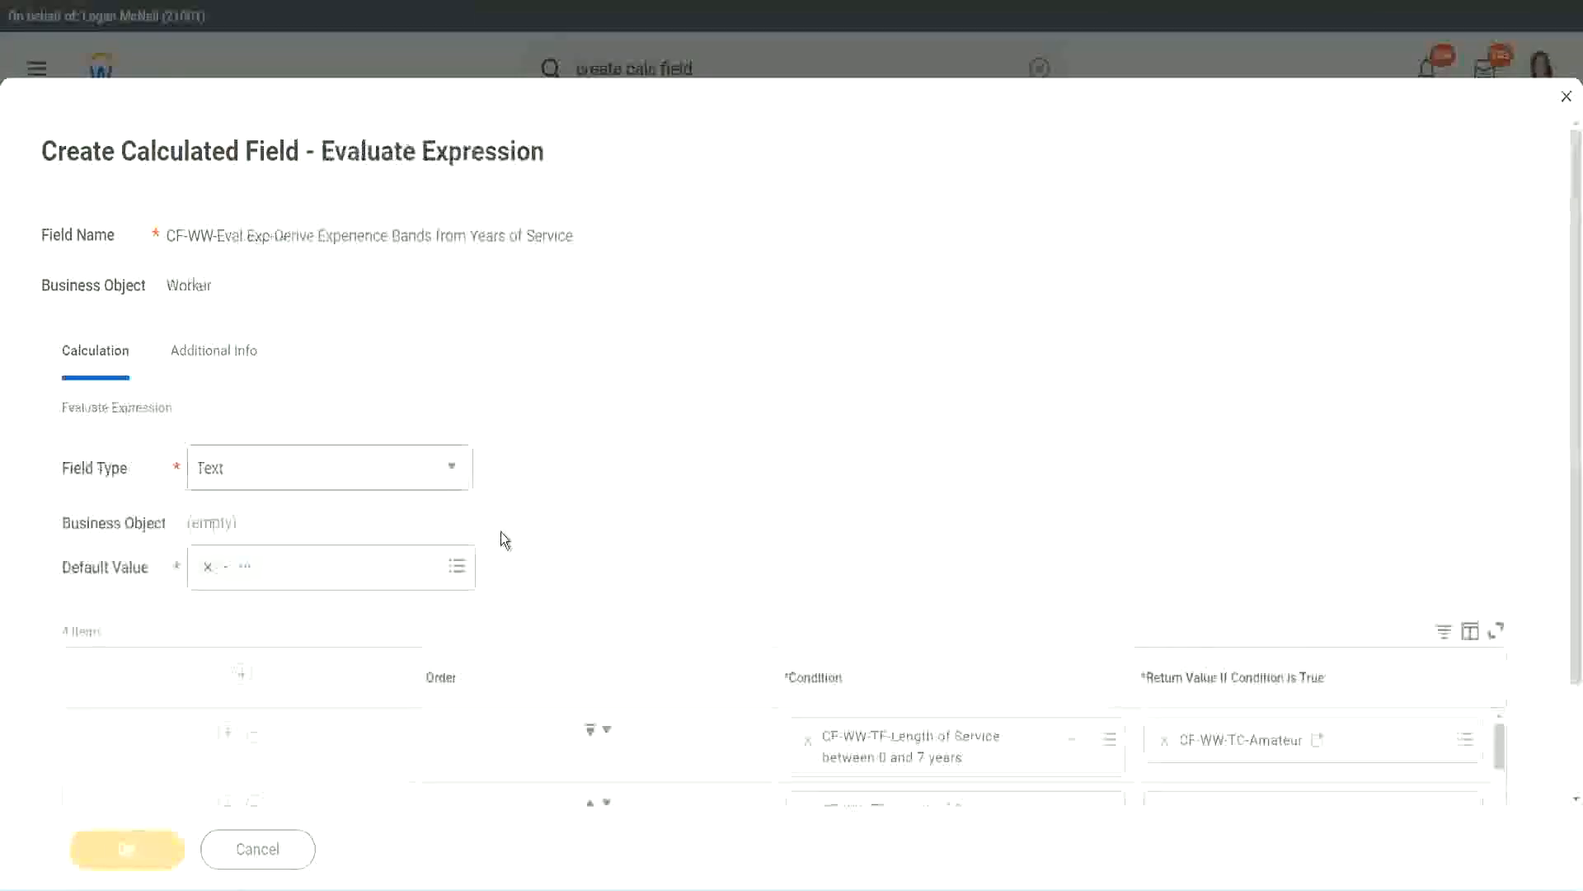
- Review the four condition and return value rows and save the Evaluate Expression calculated field
{"action": "scroll", "coordinate": [838, 442], "scroll_direction": "down", "scroll_amount": 3}
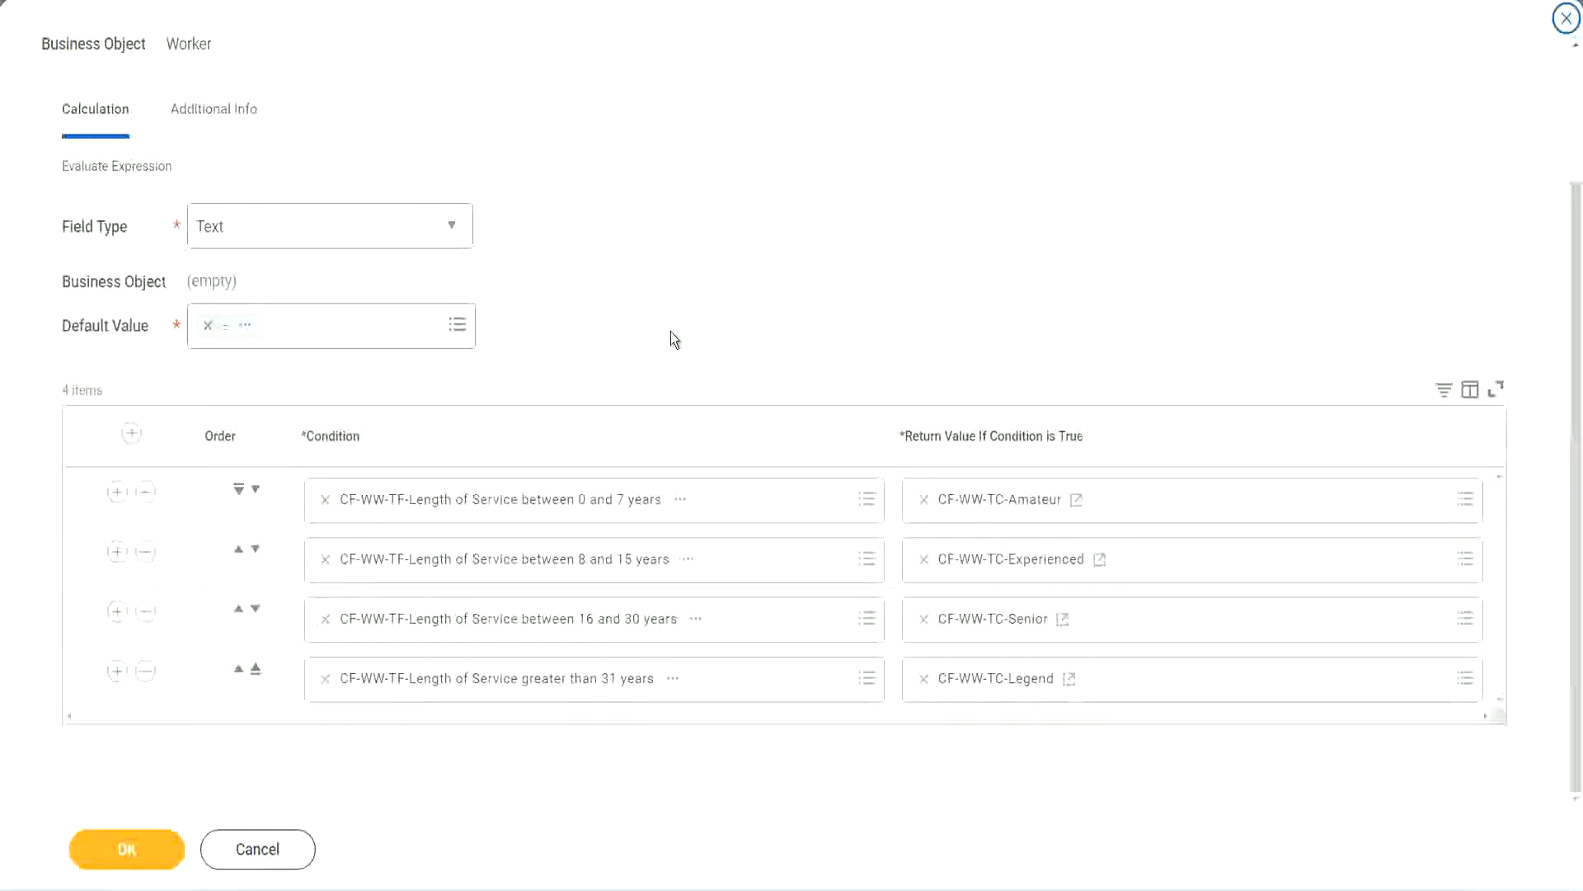
{"action": "scroll", "coordinate": [671, 332], "scroll_direction": "up", "scroll_amount": 2}
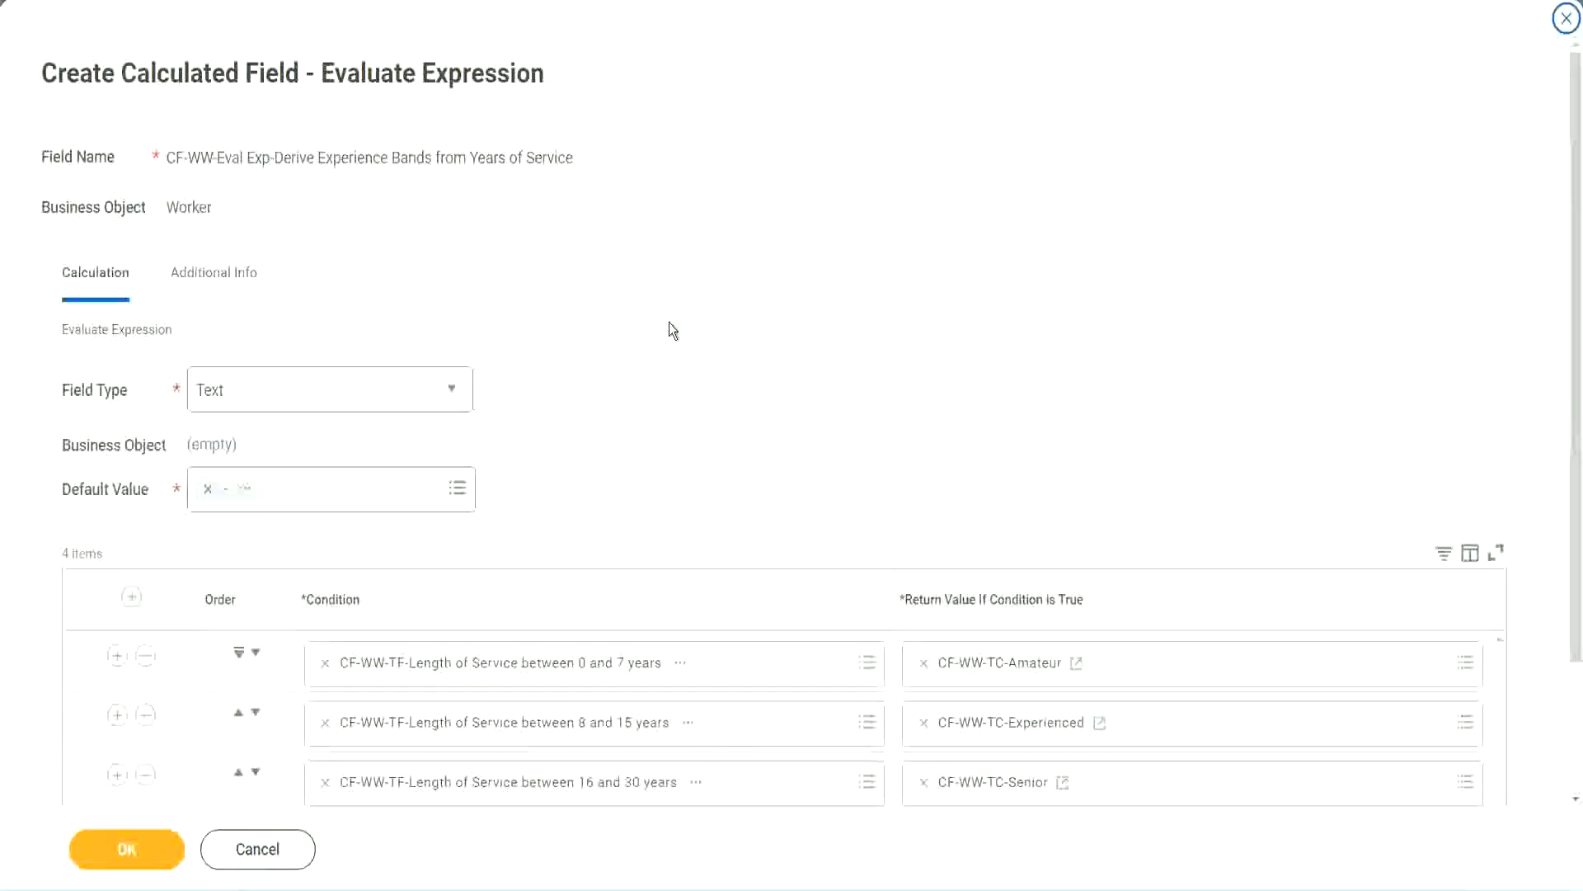
{"action": "scroll", "coordinate": [670, 323], "scroll_direction": "down", "scroll_amount": 2}
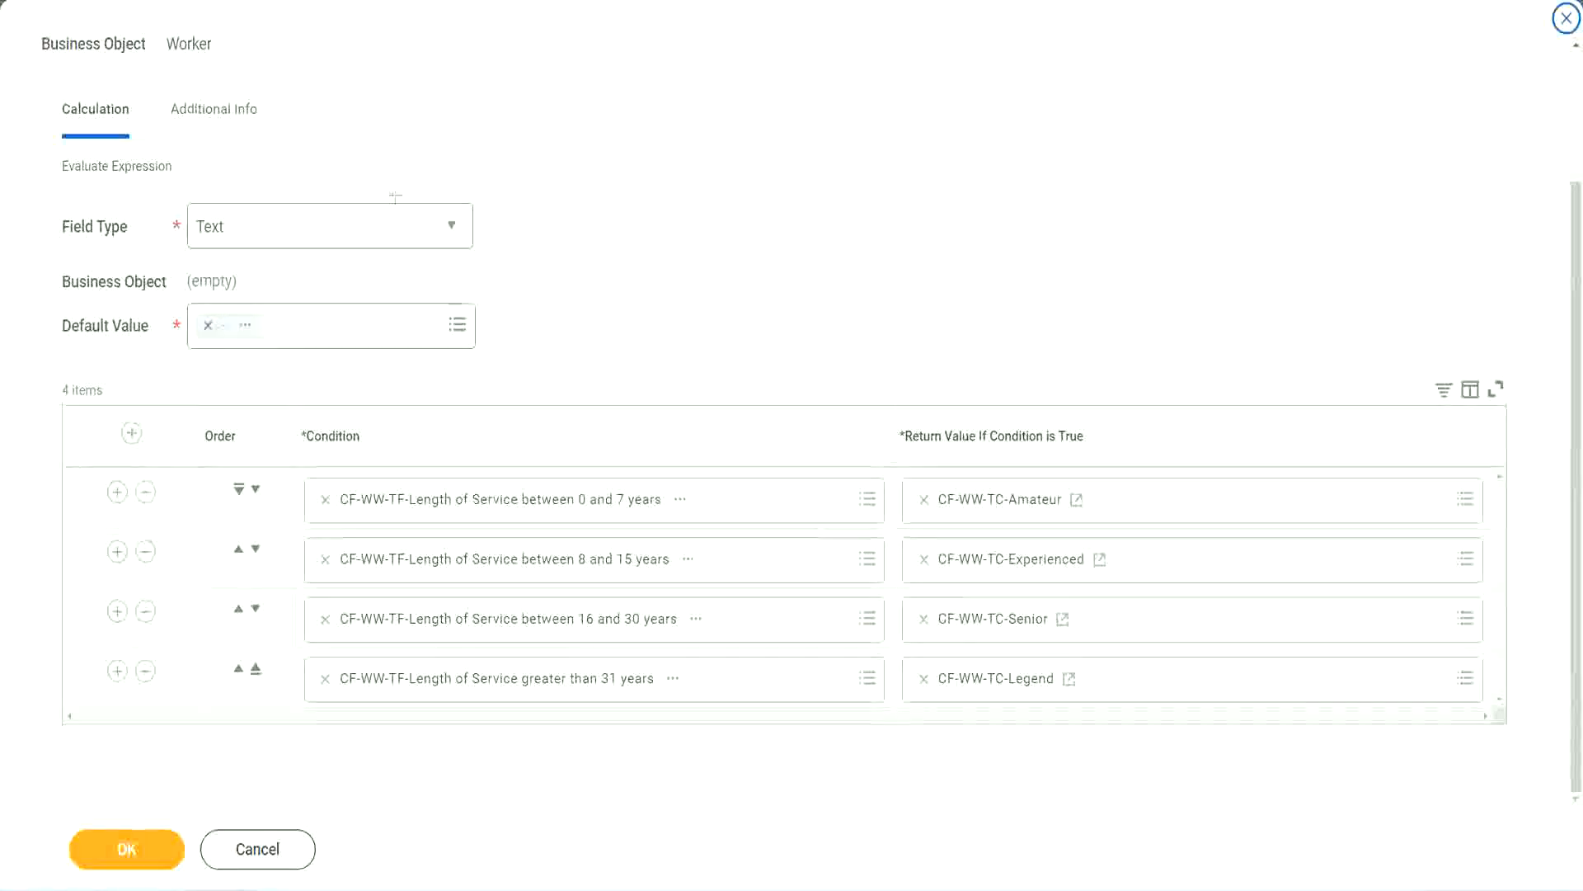
{"action": "left_click_drag", "start_coordinate": [1014, 231], "coordinate": [1026, 394]}
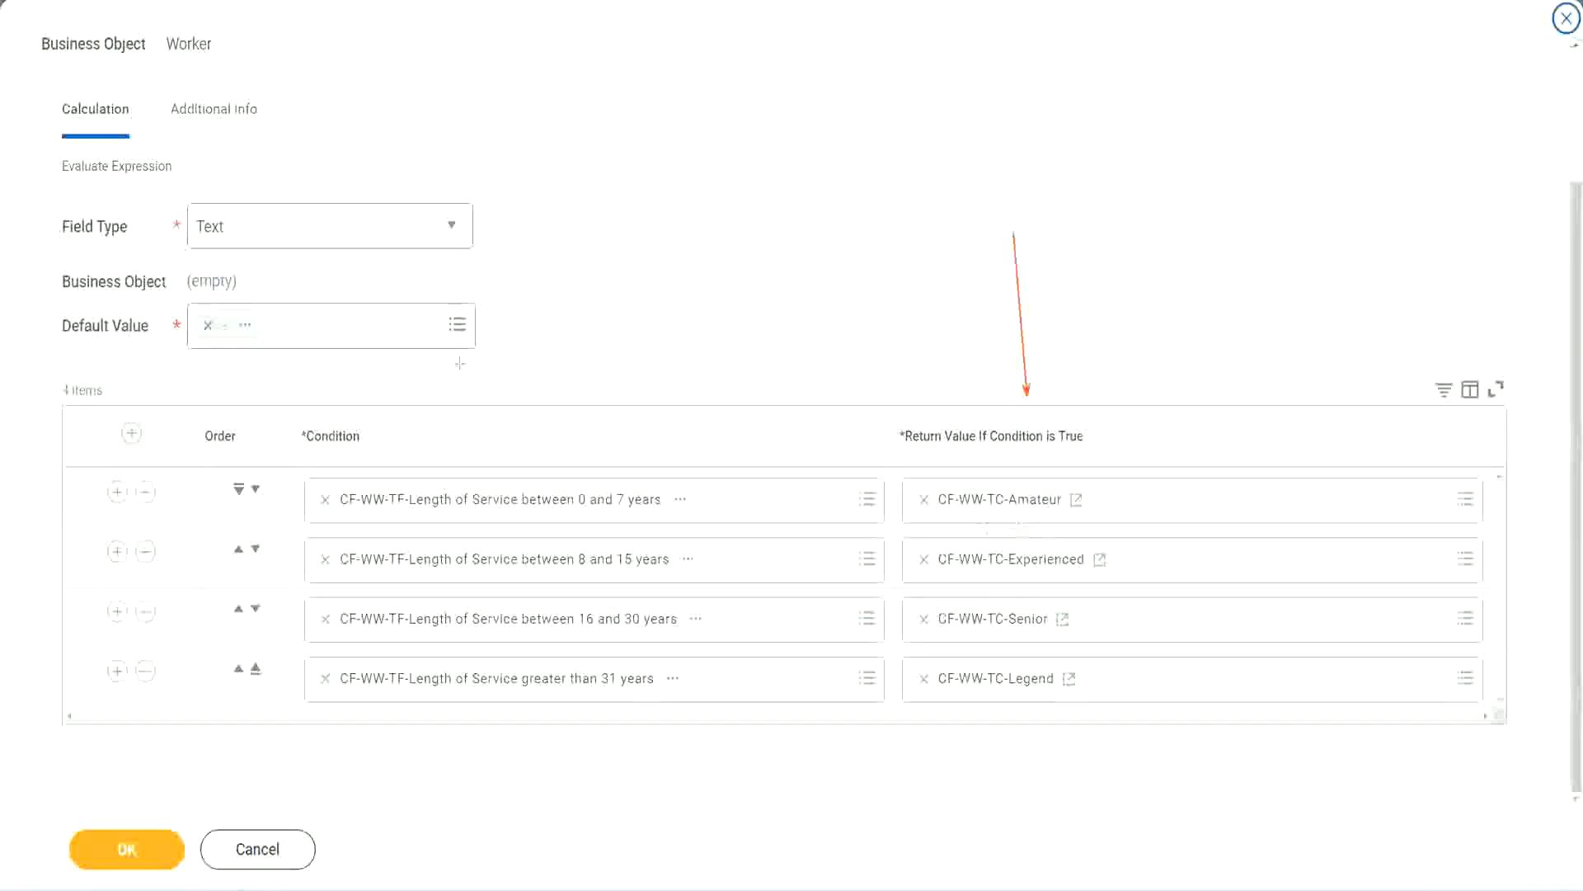
{"action": "left_click_drag", "start_coordinate": [196, 142], "coordinate": [203, 198]}
{"action": "left_click", "coordinate": [137, 850]}
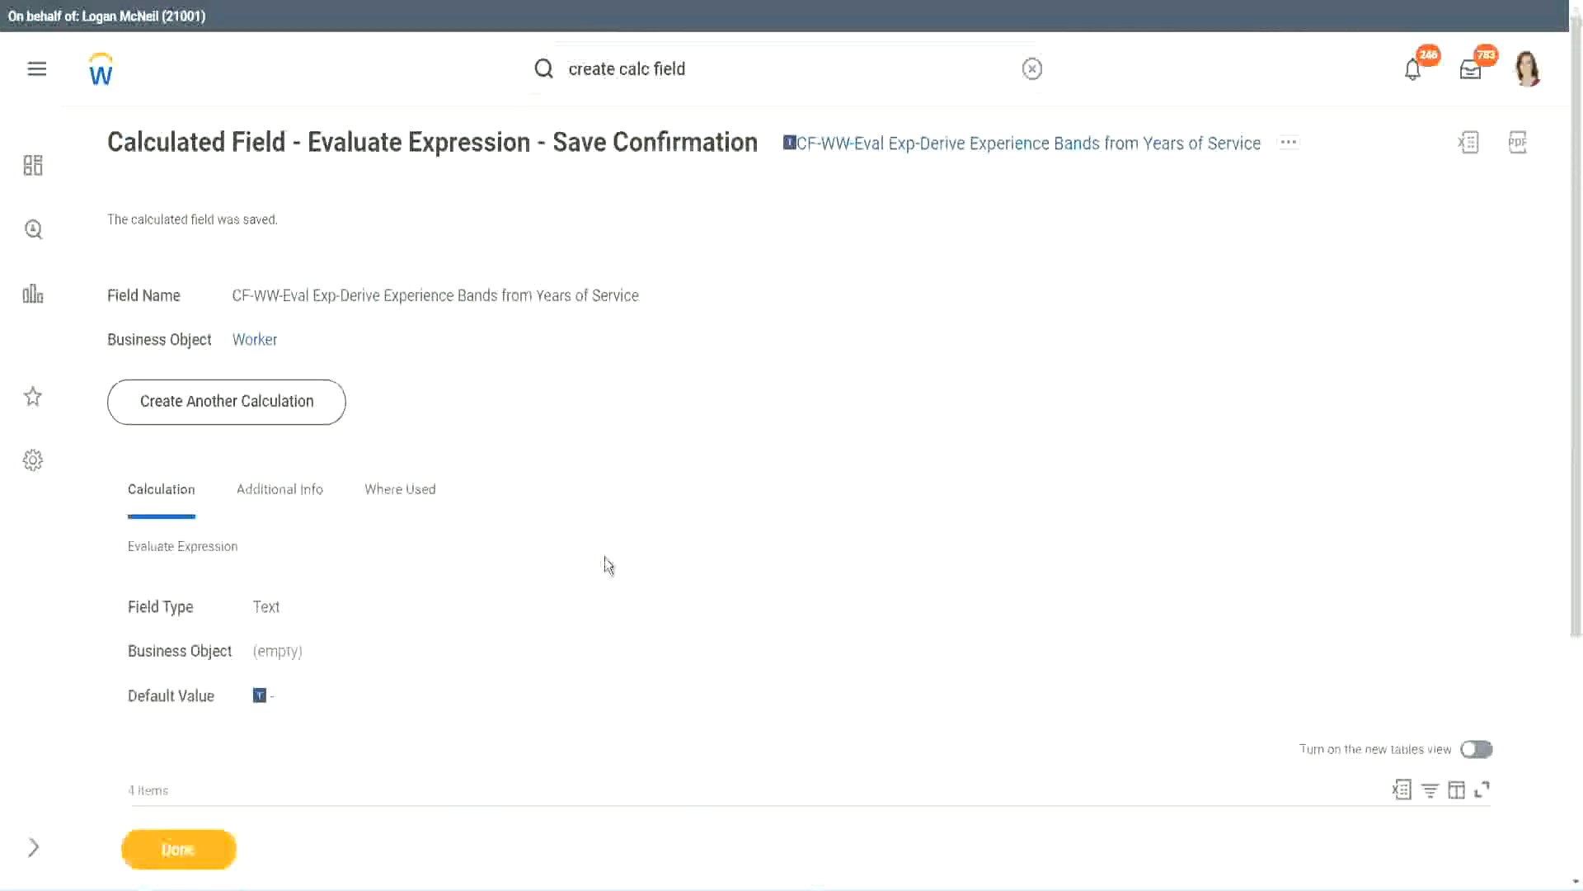
- Check the saved field's condition rows and copy the name of the experience bands calculated field
{"action": "scroll", "coordinate": [607, 555], "scroll_direction": "down", "scroll_amount": 4}
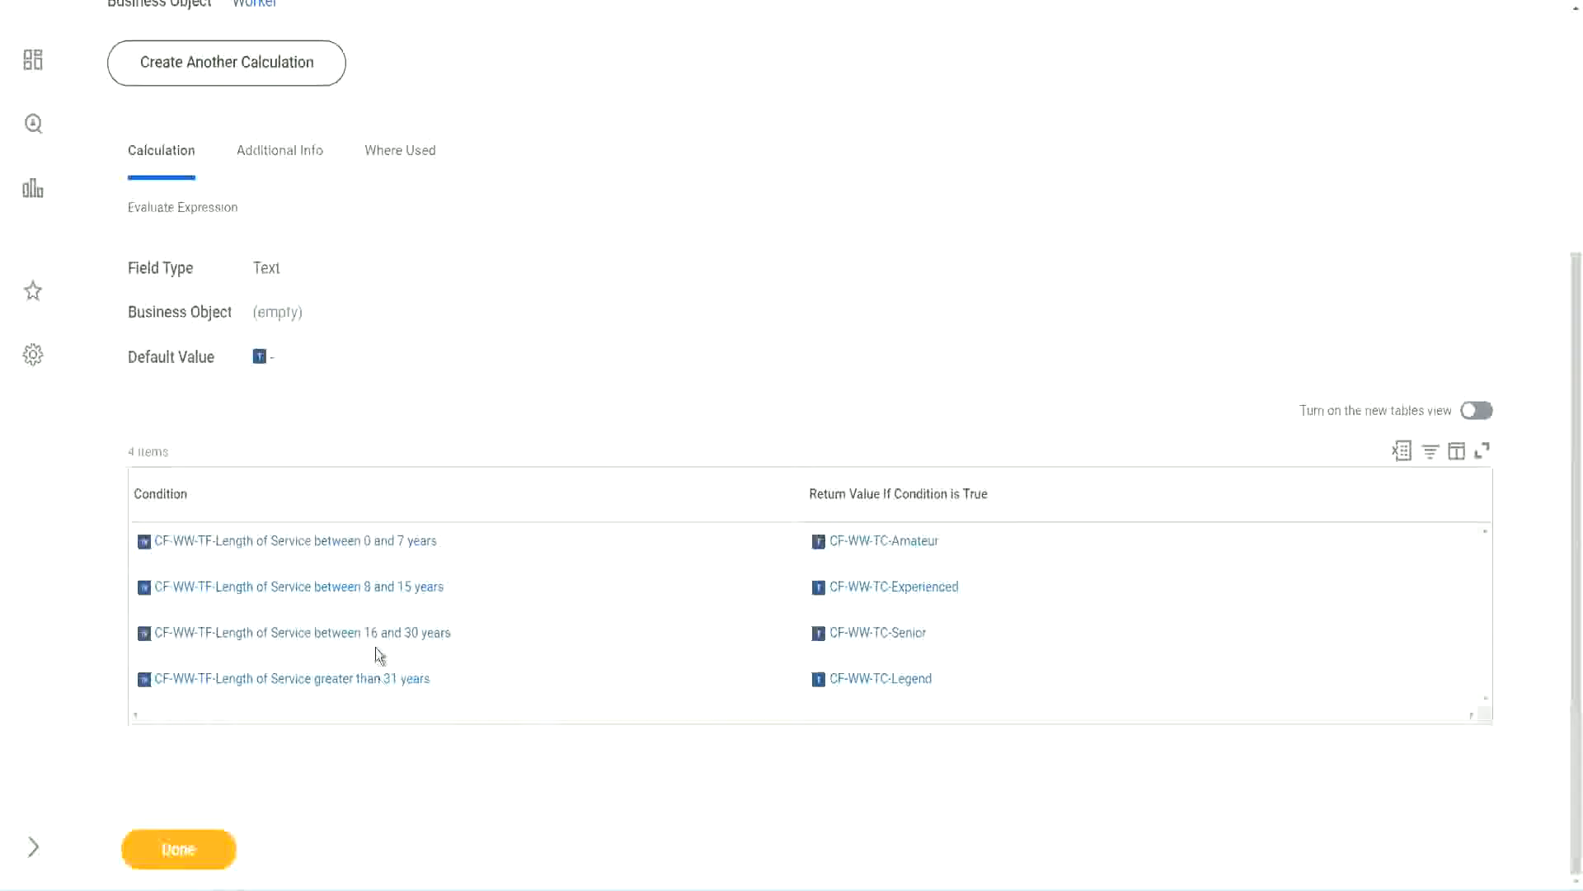
{"action": "scroll", "coordinate": [462, 470], "scroll_direction": "up", "scroll_amount": 4}
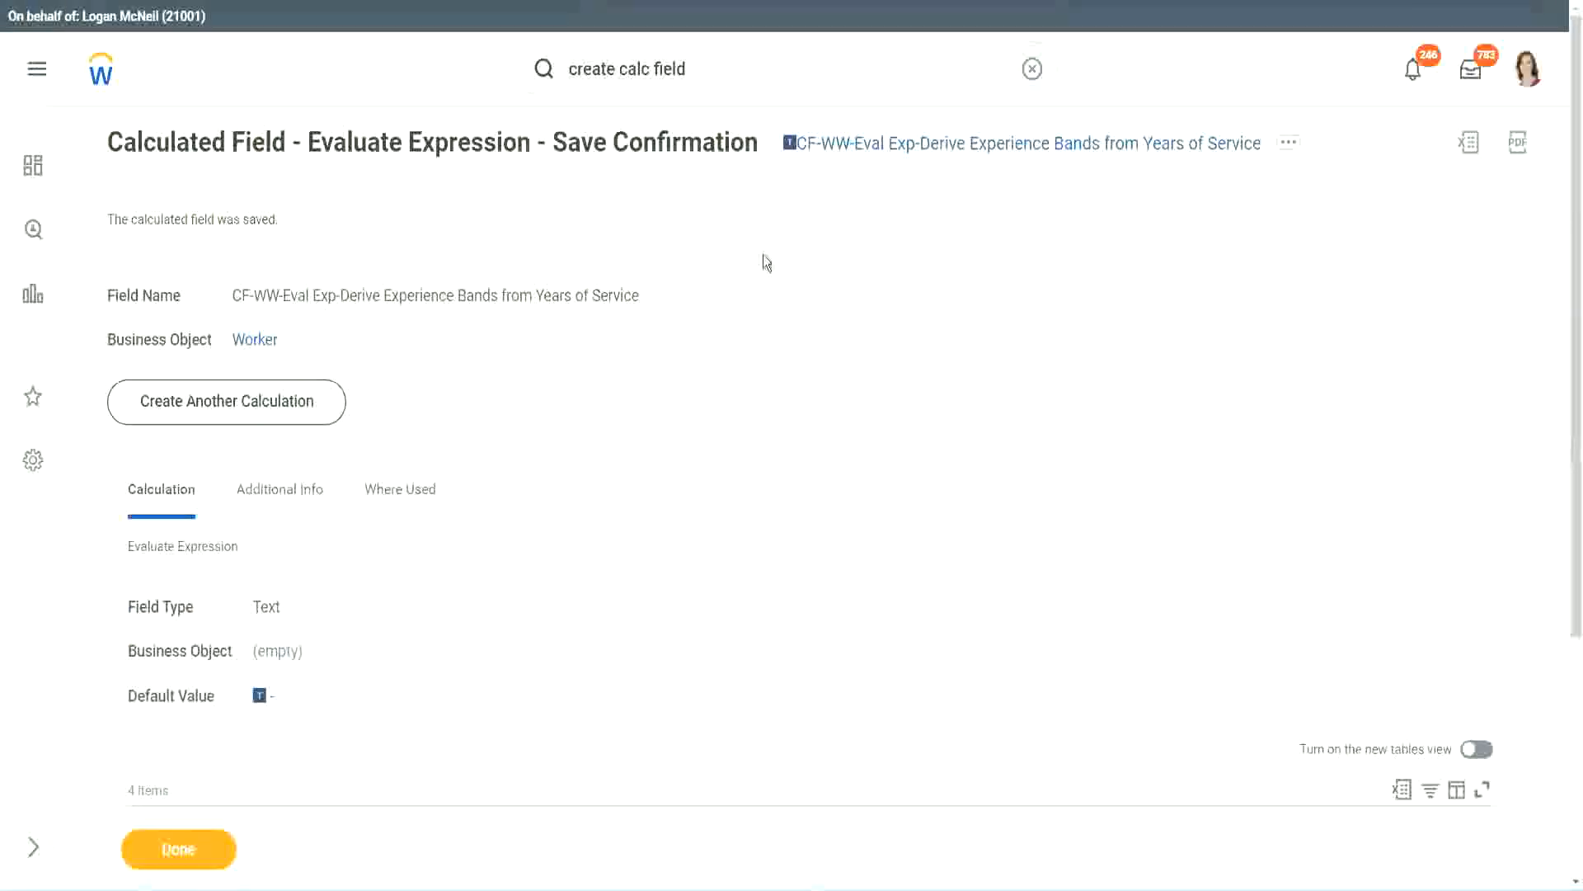
{"action": "right_click", "coordinate": [929, 150]}
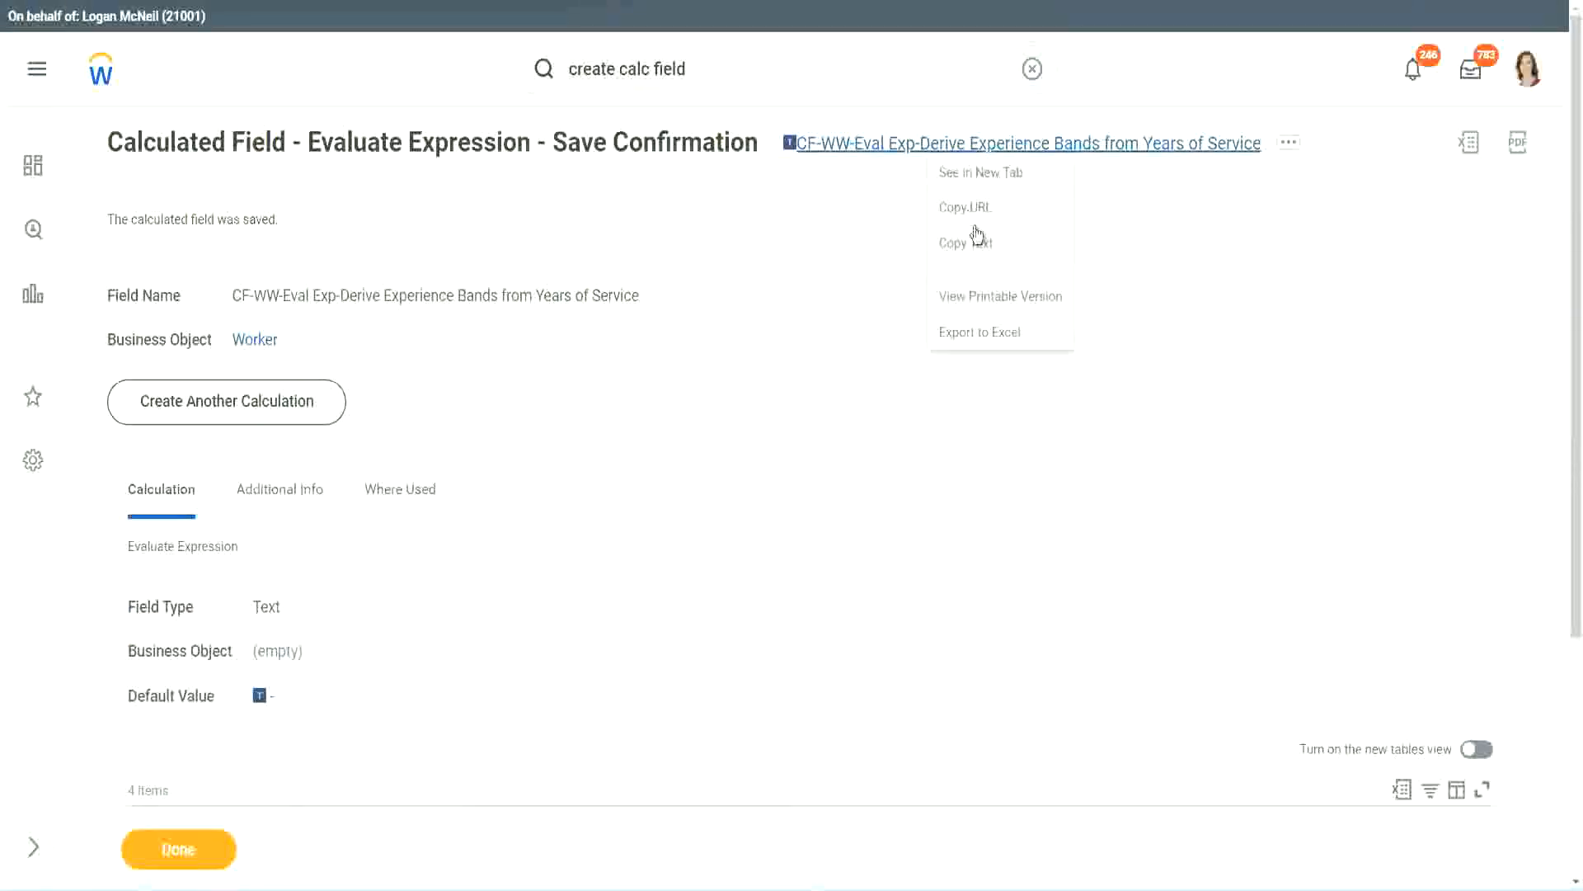
{"action": "left_click", "coordinate": [974, 250]}
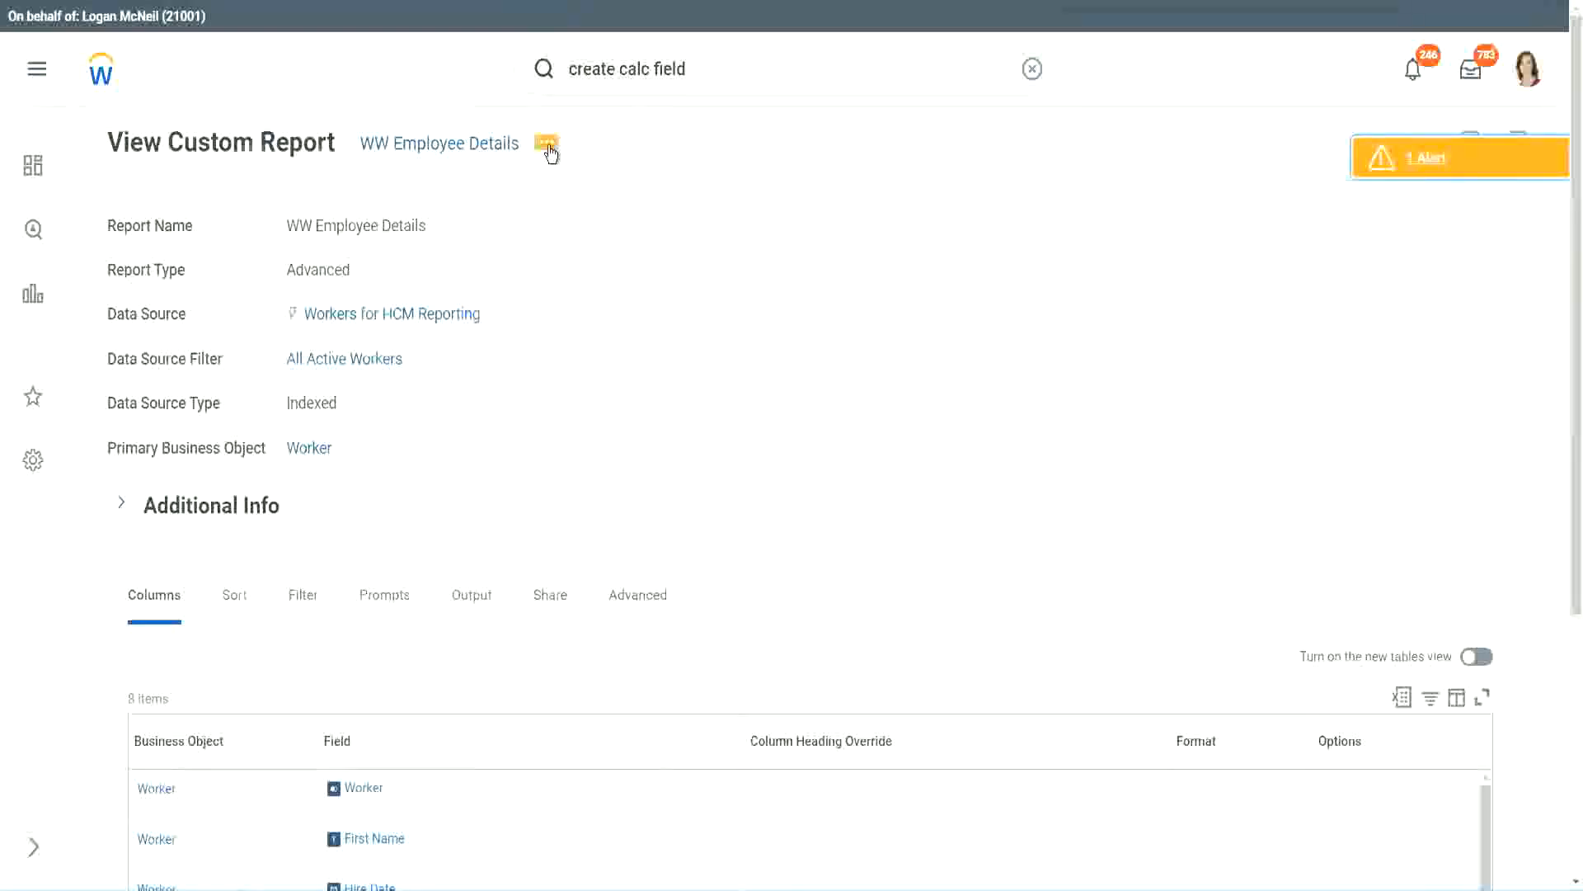
- Open the WW Employee Details custom report for editing
{"action": "left_click", "coordinate": [550, 154]}
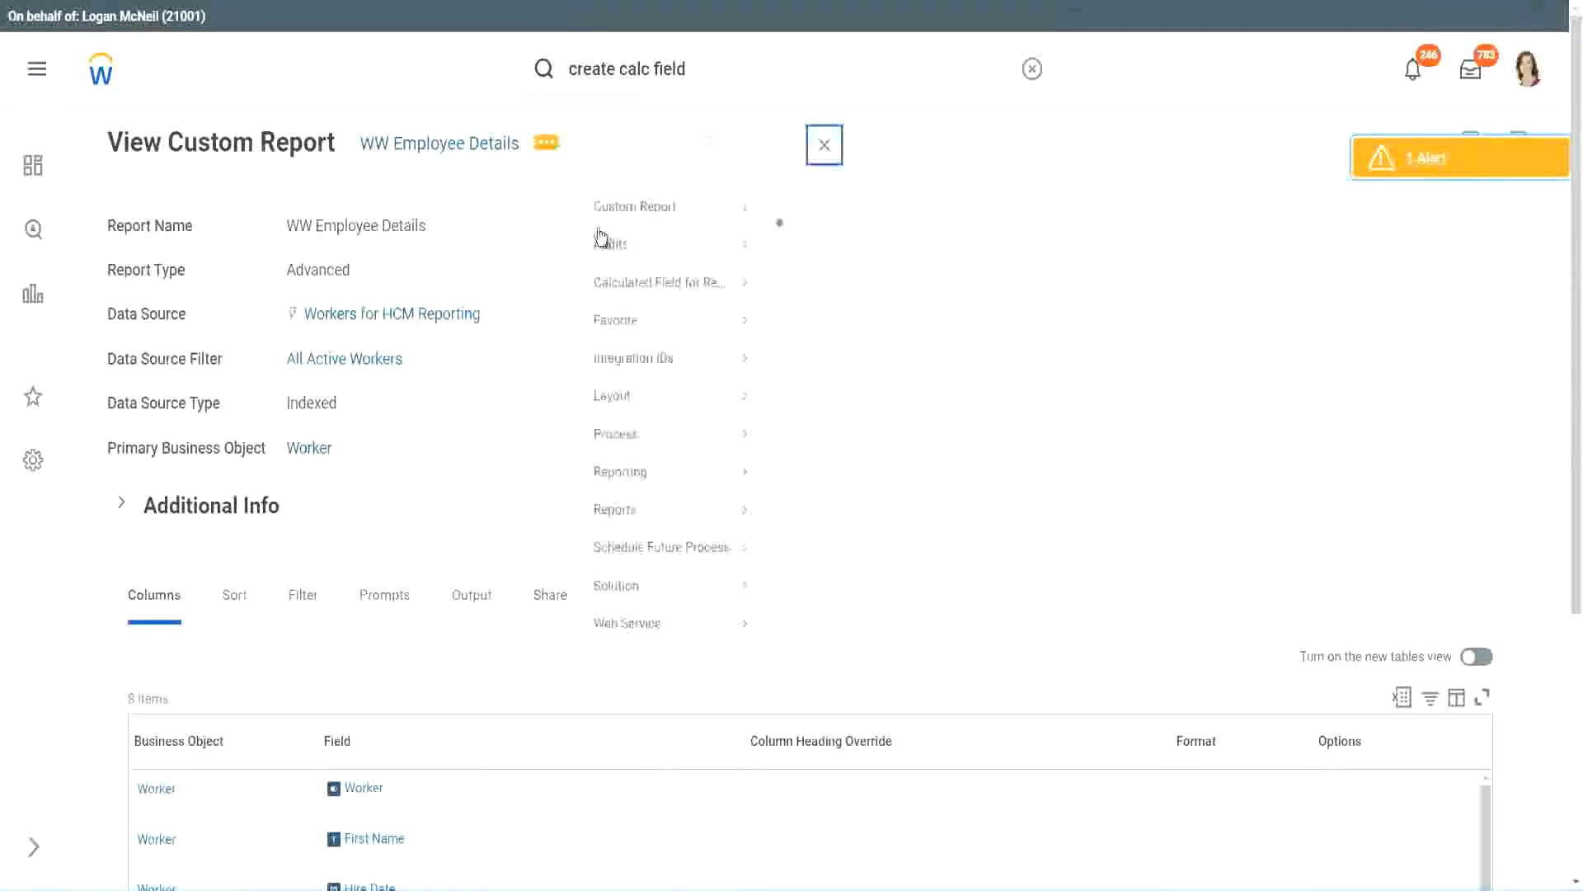
{"action": "mouse_move", "coordinate": [643, 234]}
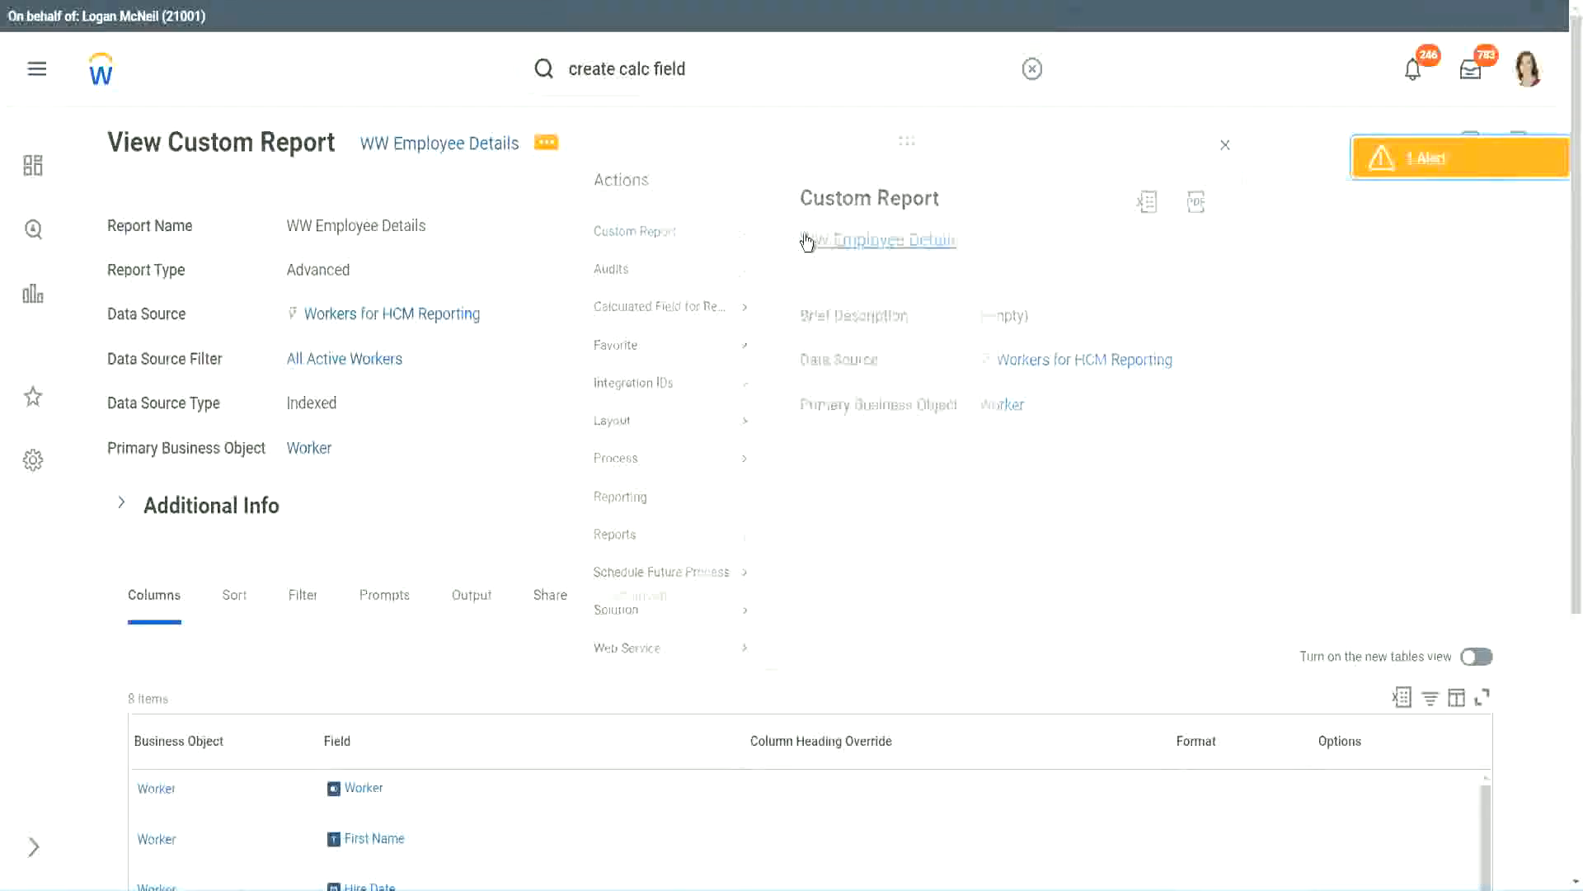
{"action": "left_click", "coordinate": [807, 241]}
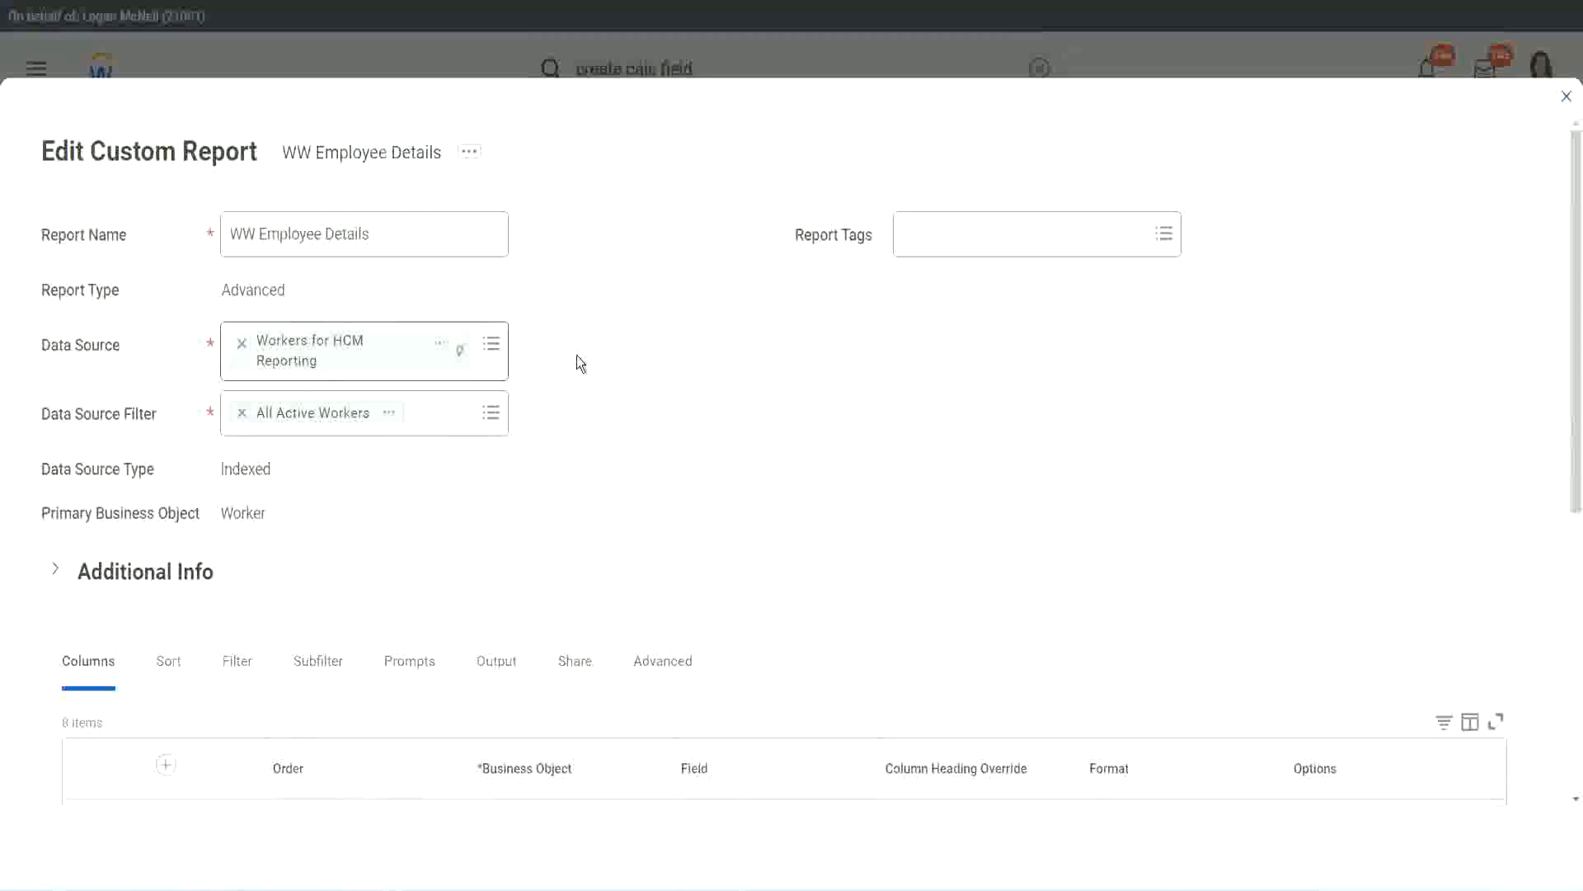
- Add a Worker column row at the end of the report's columns and remove the CF-WW-Substring Text column headed Years of Service
{"action": "scroll", "coordinate": [576, 354], "scroll_direction": "down", "scroll_amount": 4}
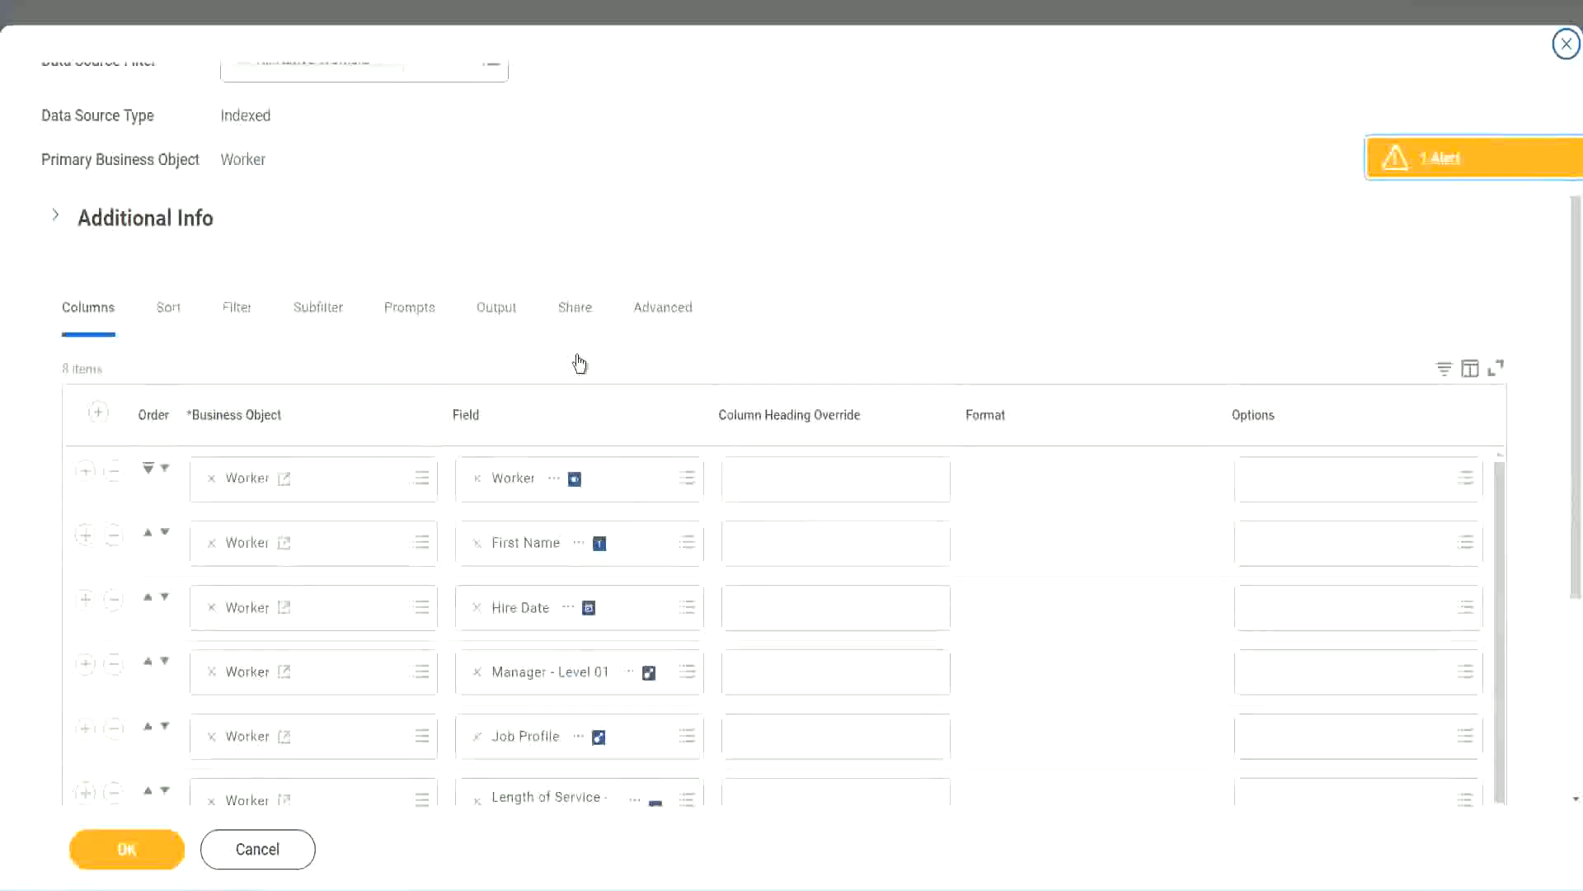
{"action": "scroll", "coordinate": [580, 360], "scroll_direction": "down", "scroll_amount": 2}
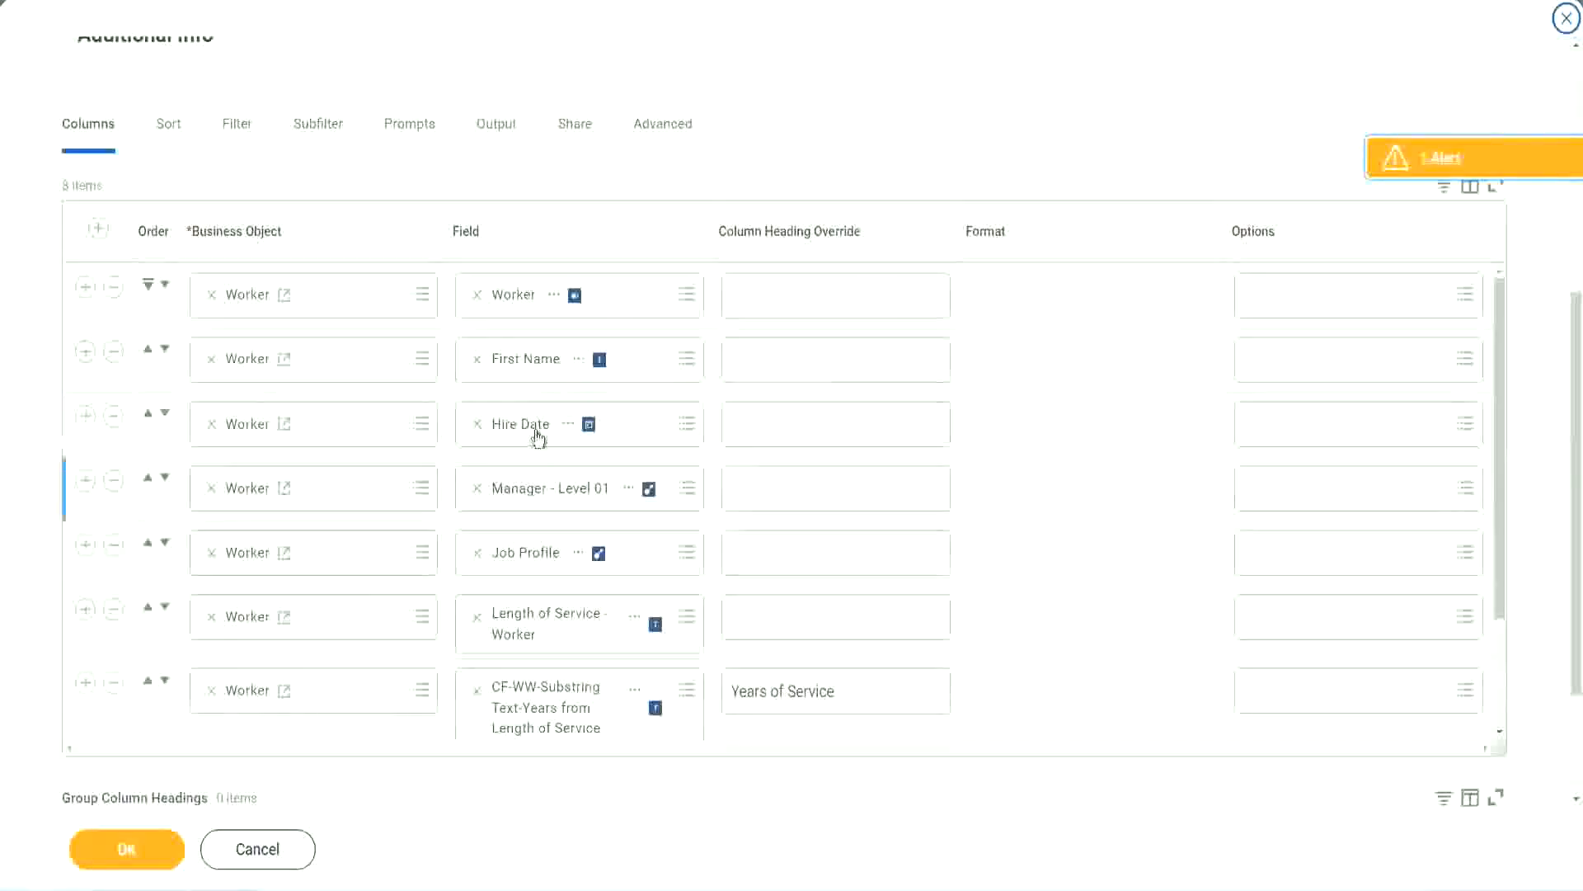
{"action": "left_click", "coordinate": [85, 683]}
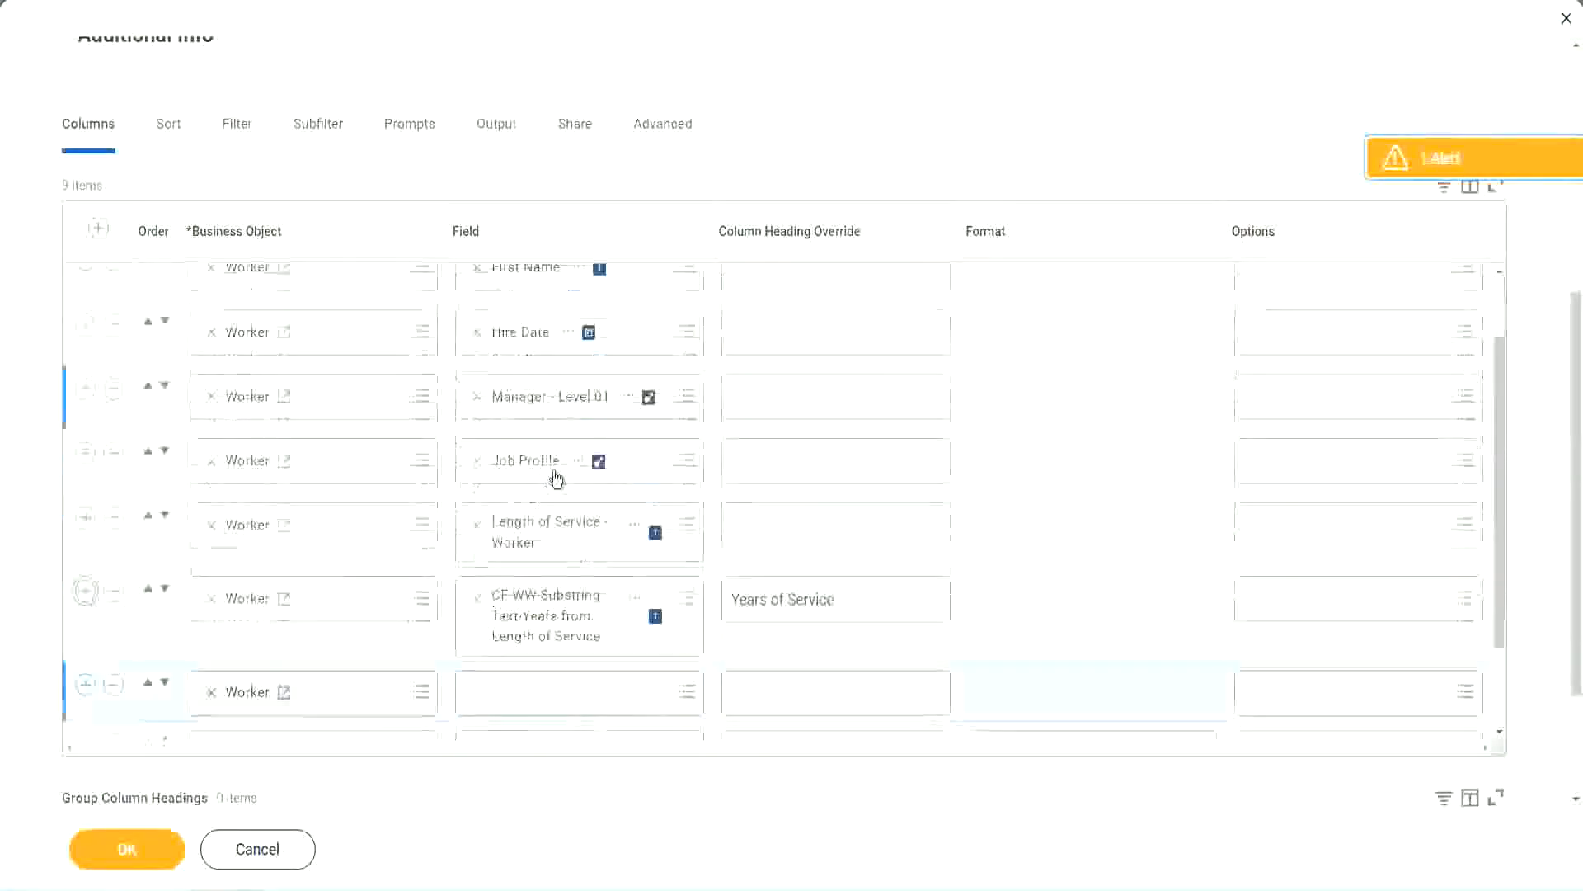
{"action": "scroll", "coordinate": [557, 478], "scroll_direction": "down", "scroll_amount": 5}
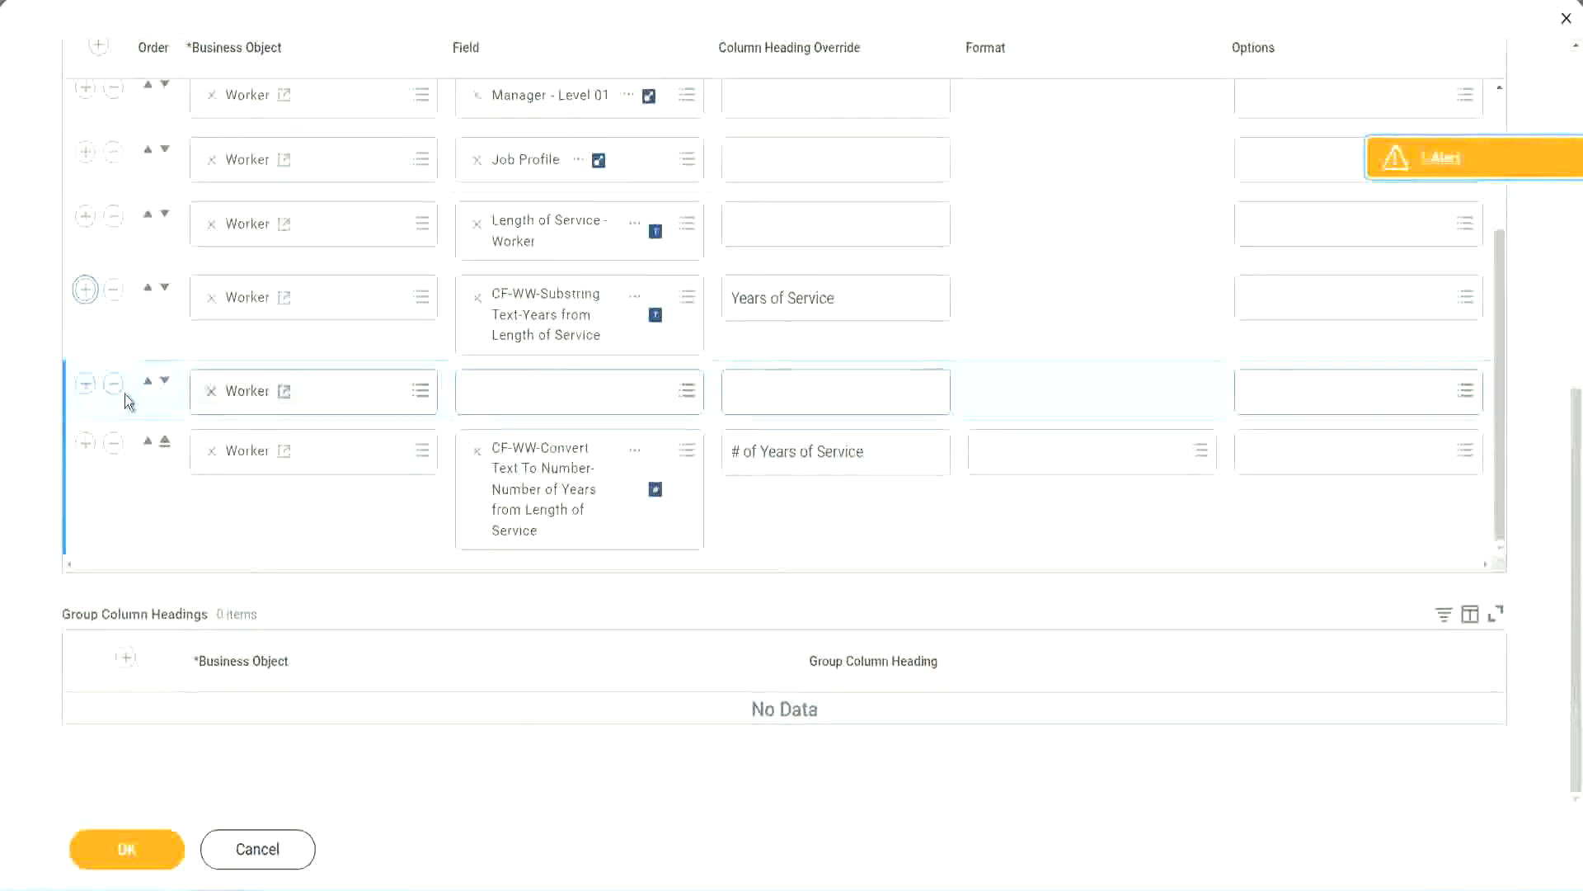
{"action": "left_click", "coordinate": [165, 383]}
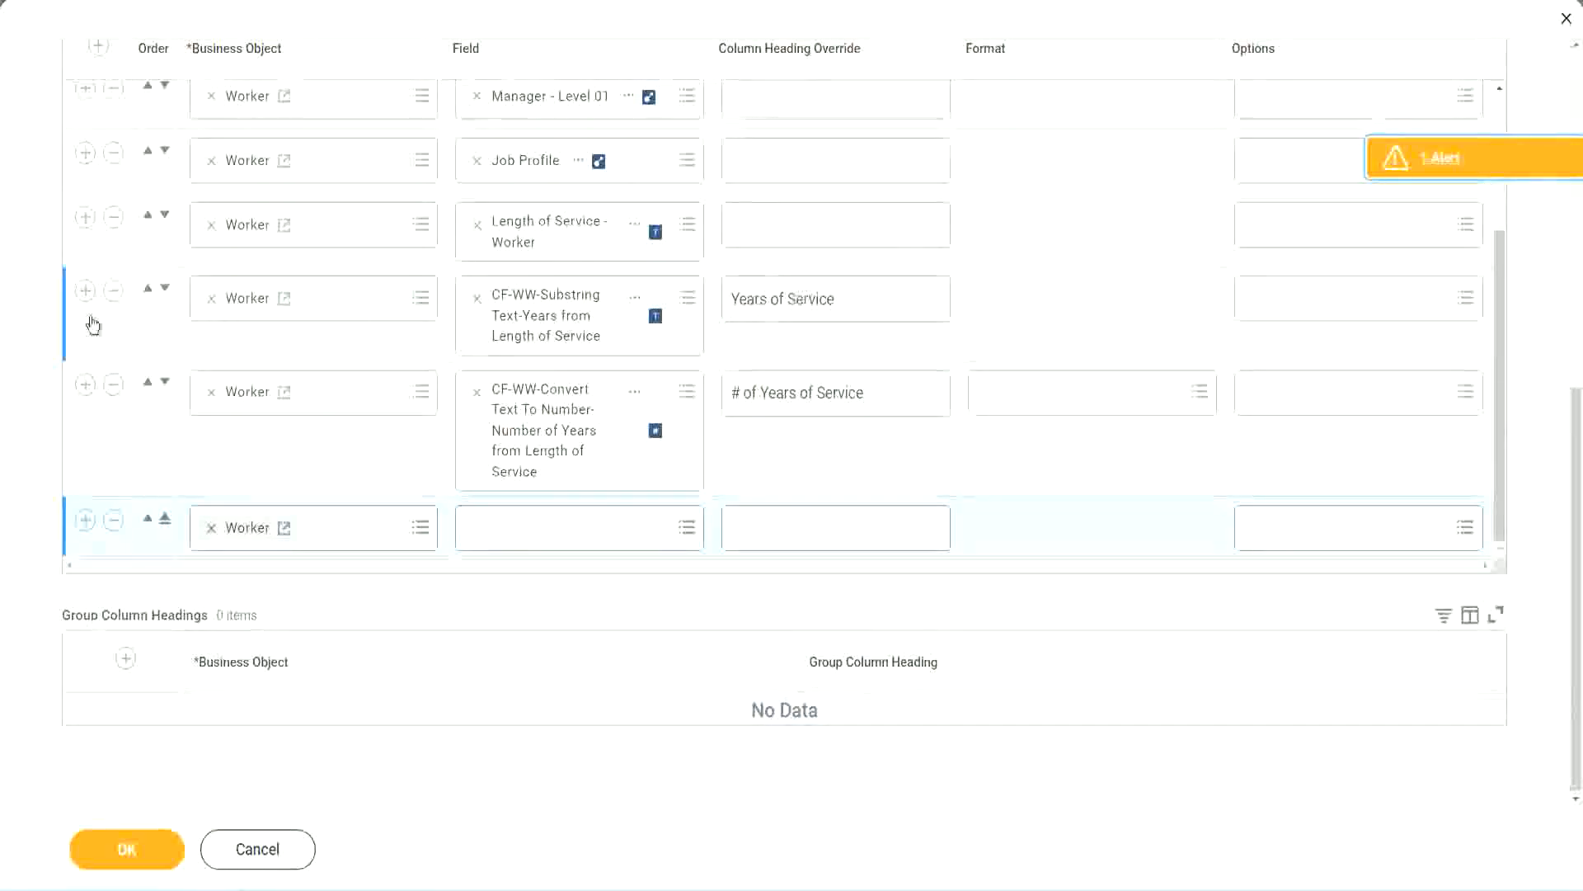
{"action": "left_click", "coordinate": [117, 295]}
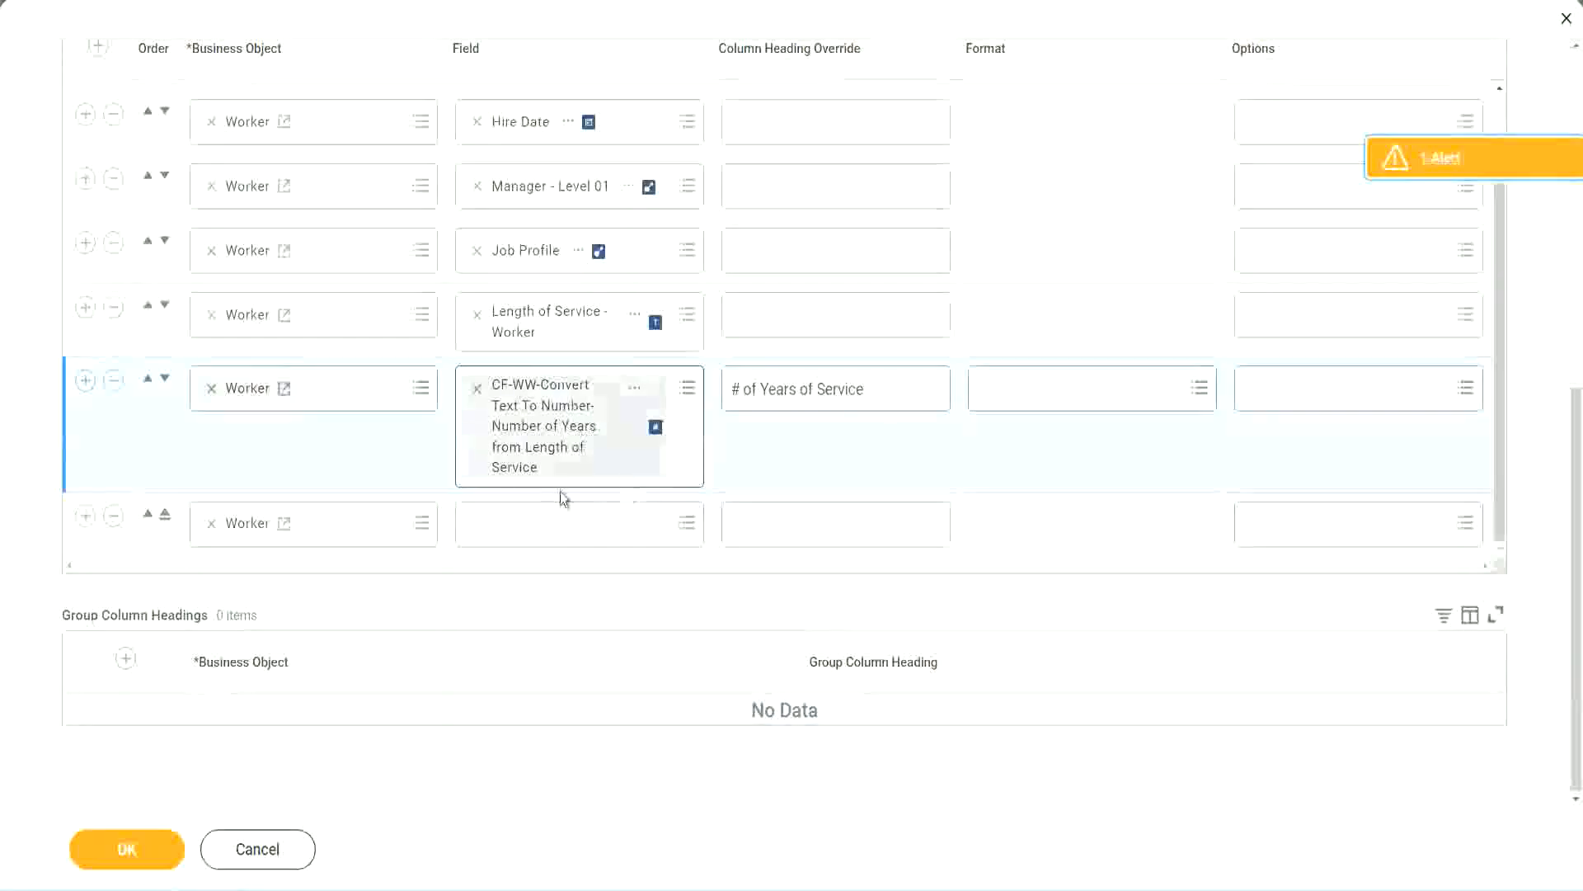
- Set the new column's field to CF-WW-Eval Exp-Derive Experience Bands from Years of Service, head it Experience Bands, and save the report
{"action": "left_click", "coordinate": [518, 528]}
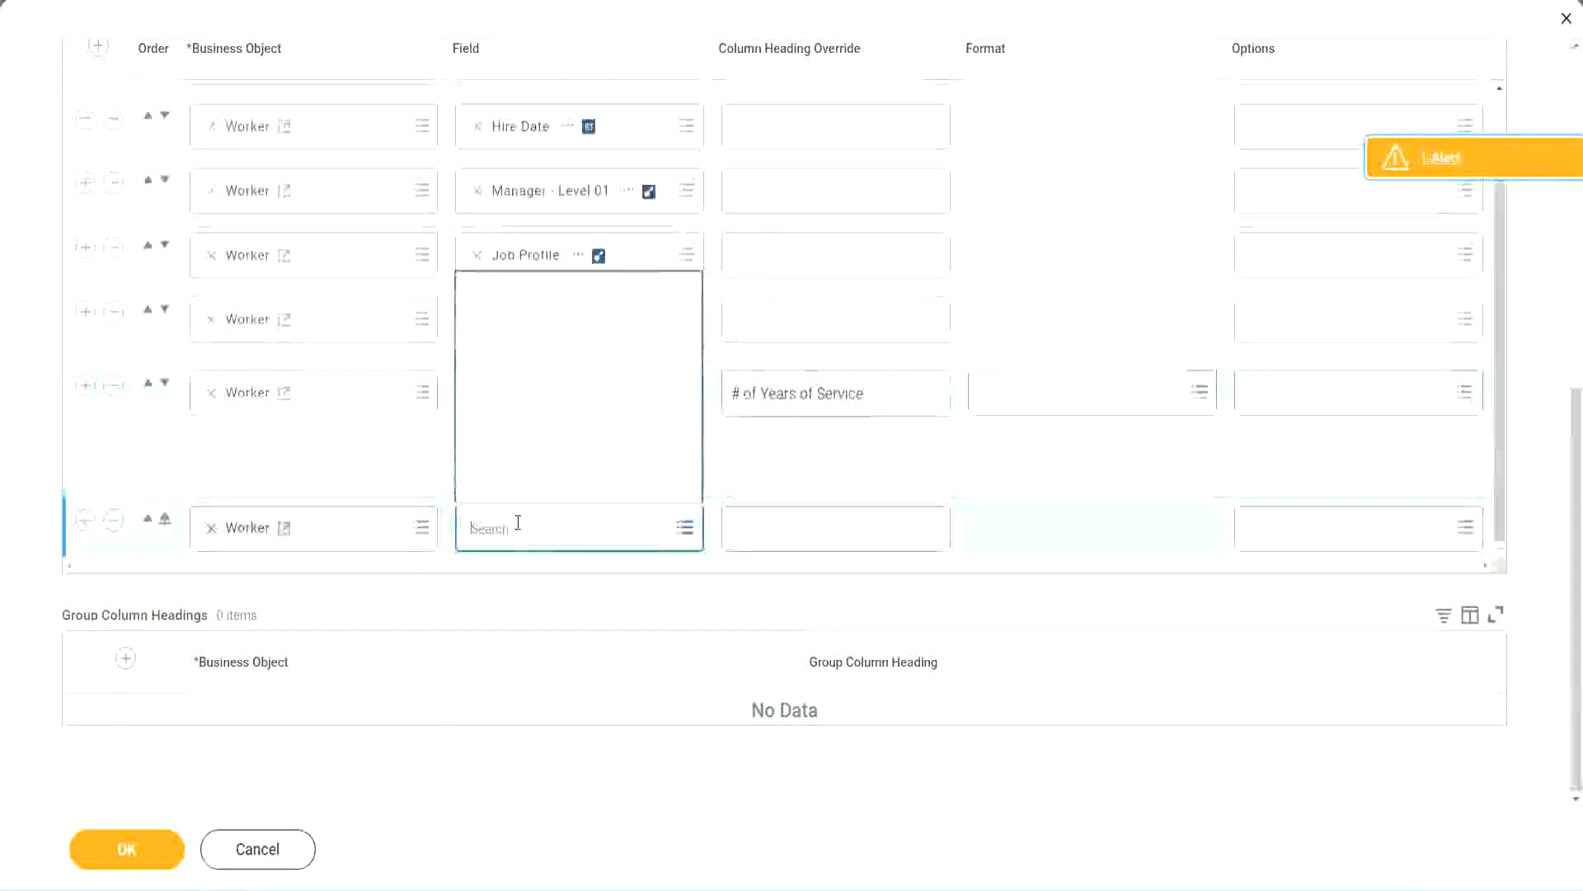
{"action": "key", "text": "ctrl+v"}
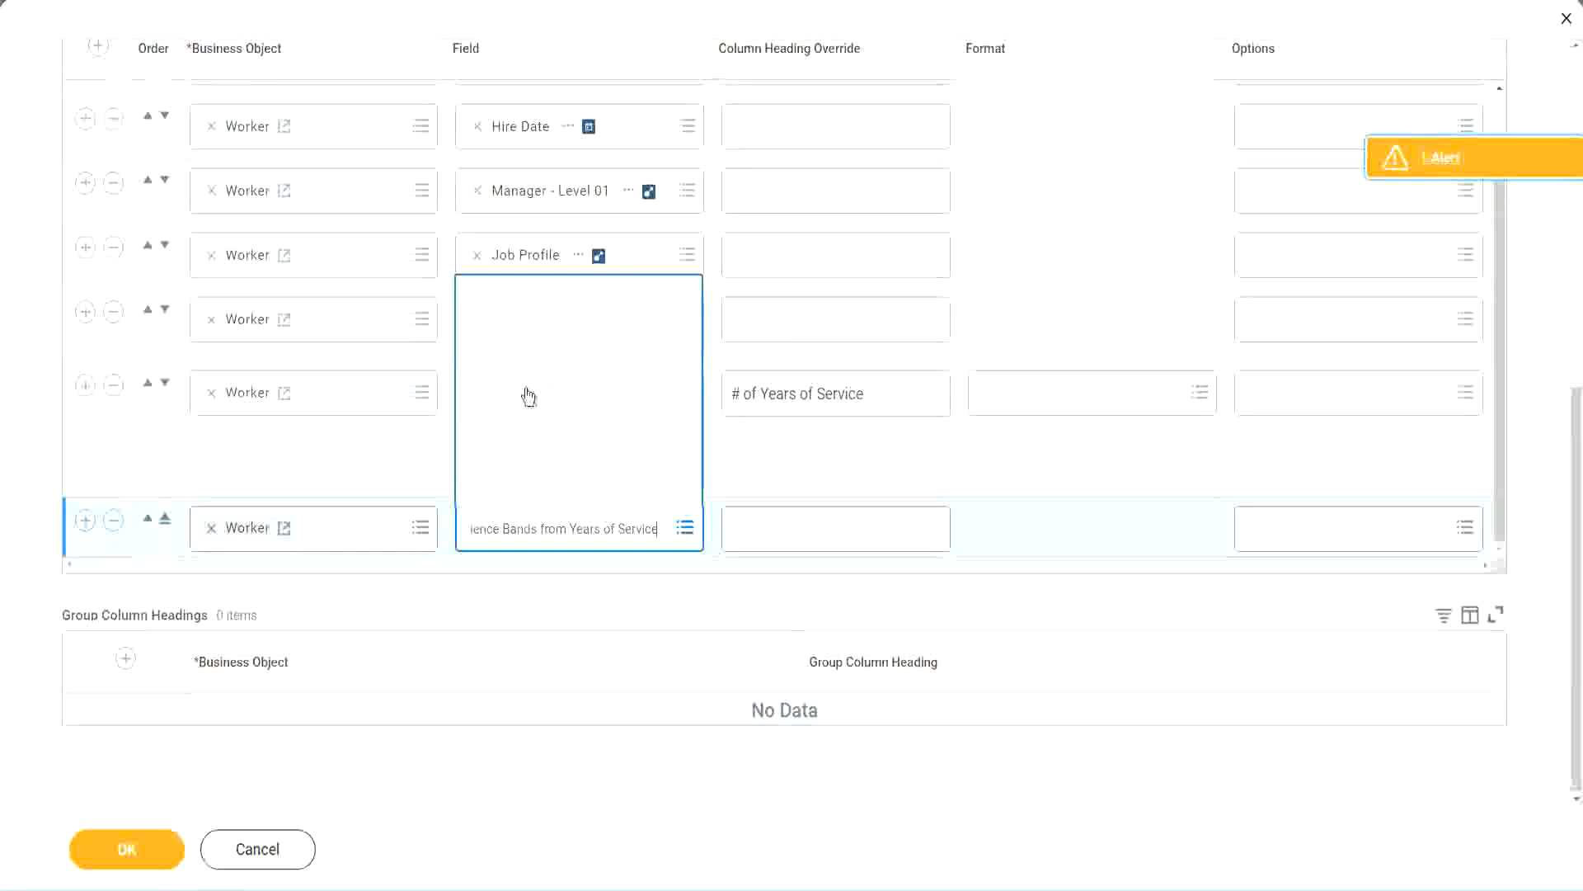
{"action": "left_click", "coordinate": [807, 474]}
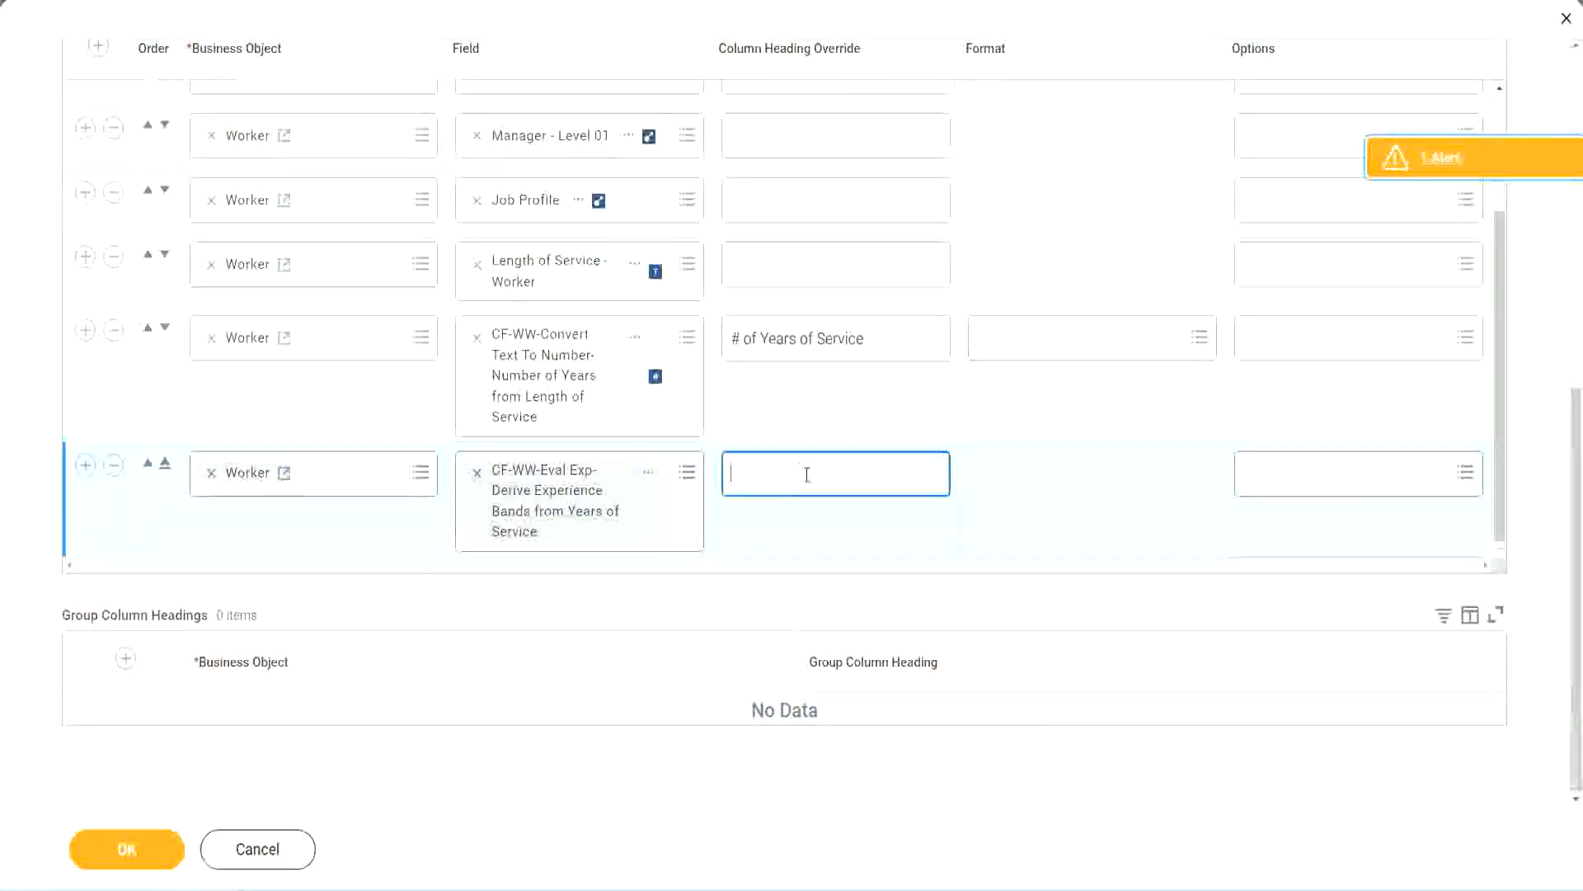
{"action": "type", "text": "Experience B"}
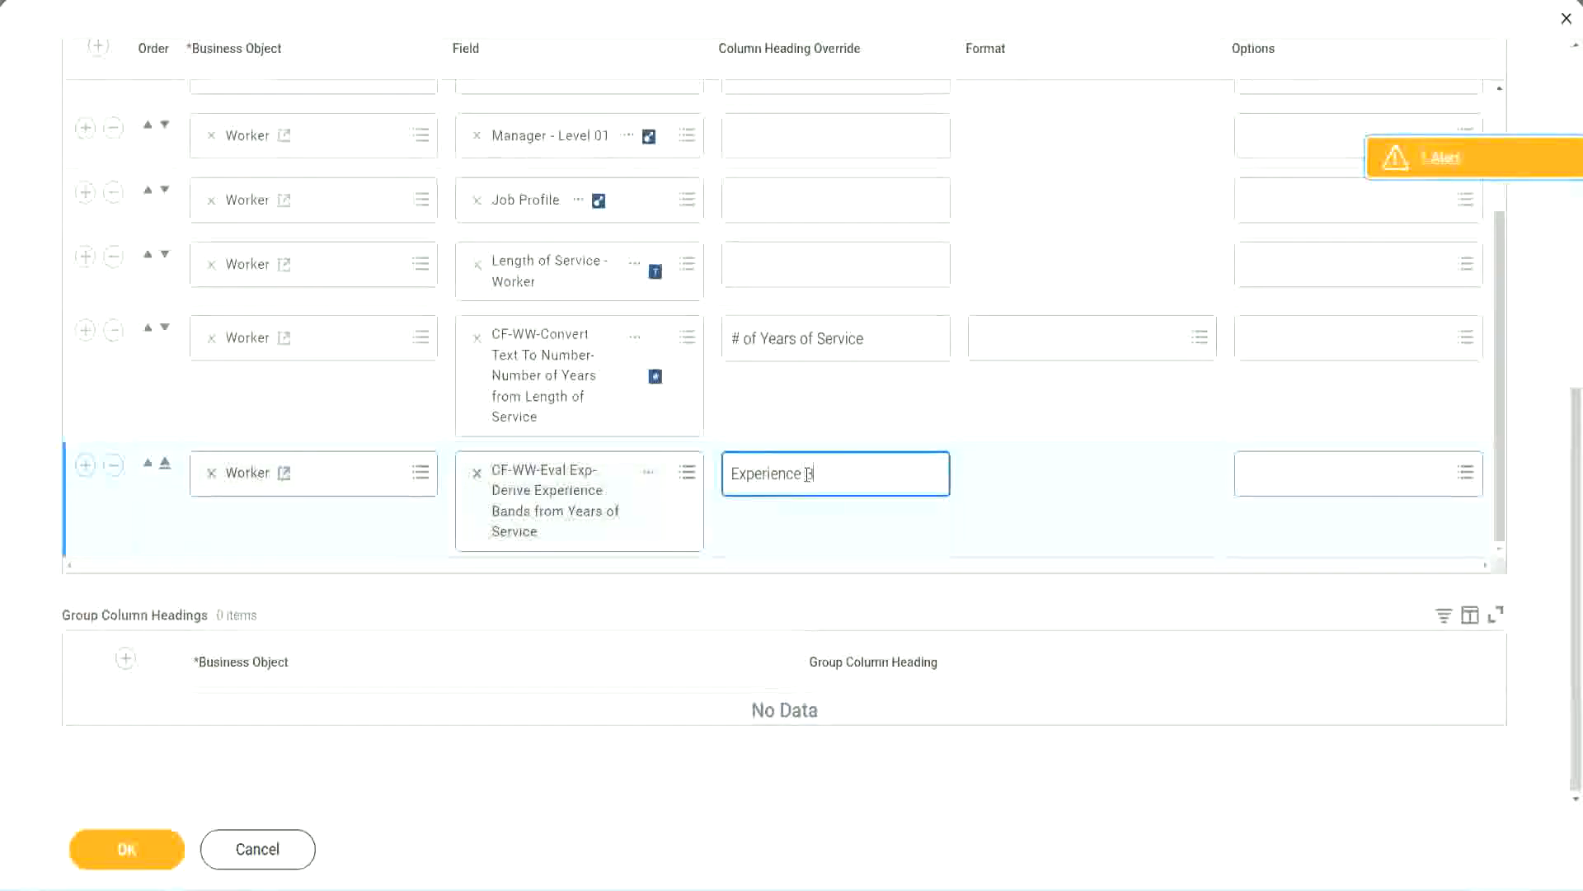
{"action": "type", "text": "ands"}
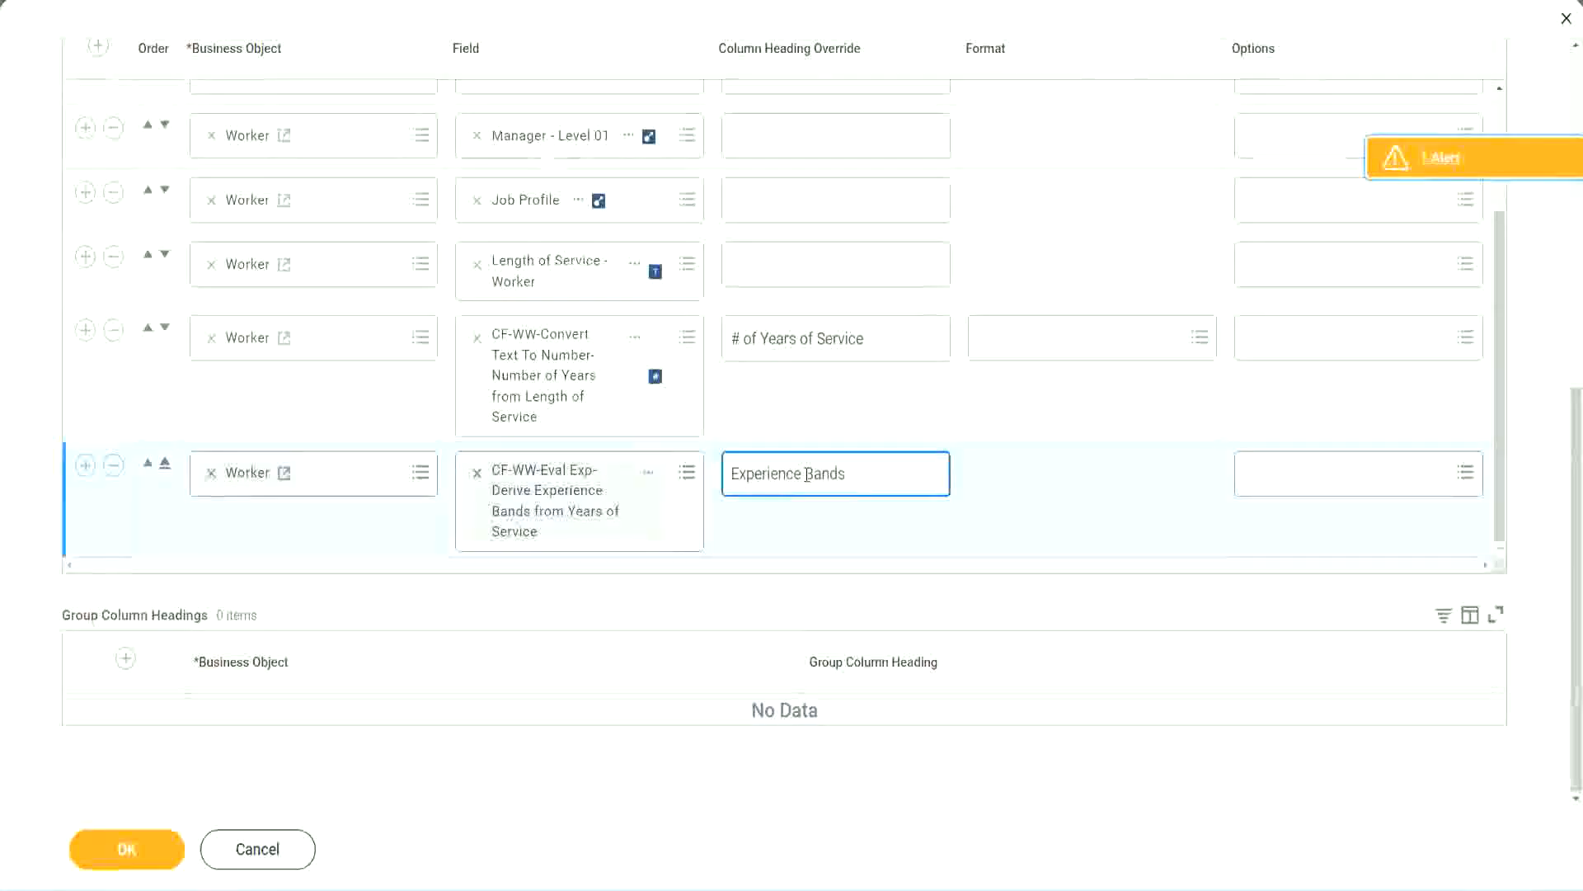
{"action": "left_click", "coordinate": [154, 854]}
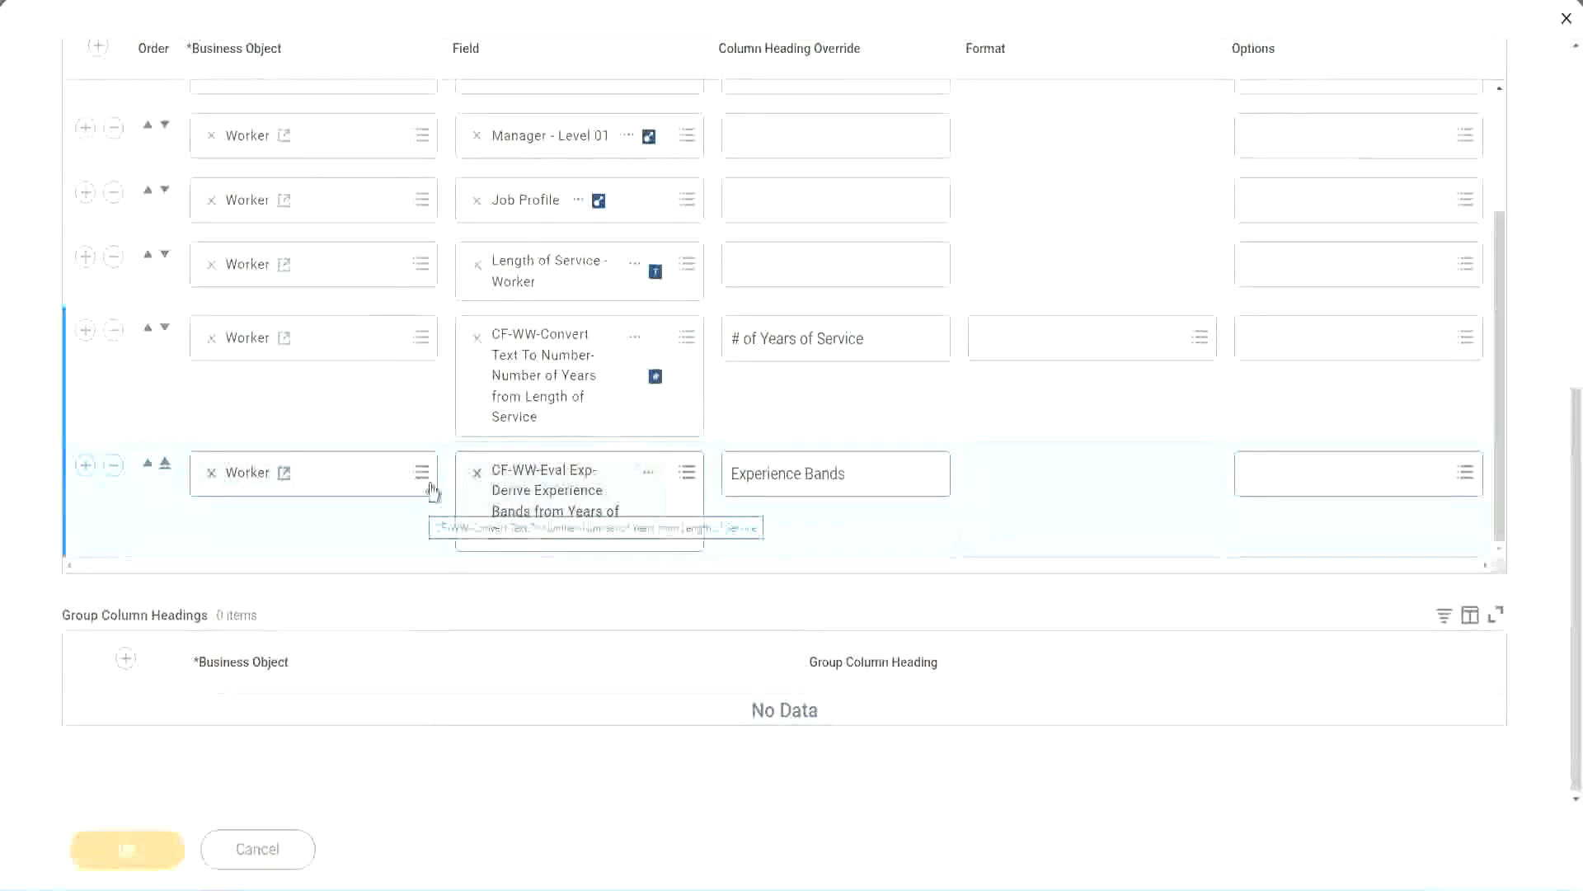
- Run the WW Employee Details report with all worker type prompts left blank
{"action": "scroll", "coordinate": [458, 586], "scroll_direction": "down", "scroll_amount": 5}
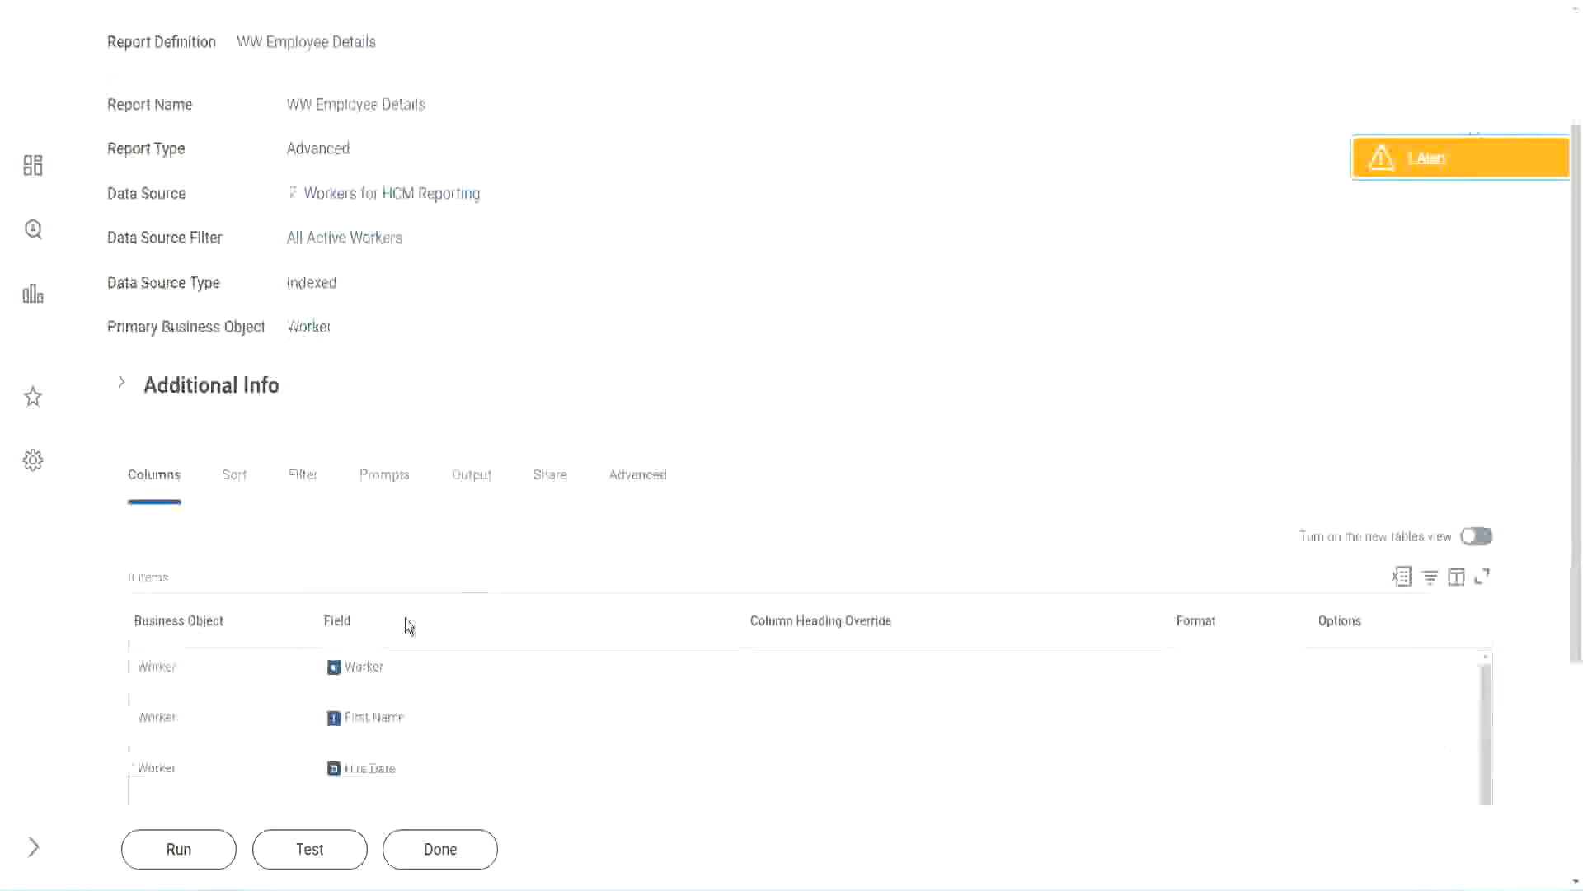
{"action": "left_click", "coordinate": [179, 849]}
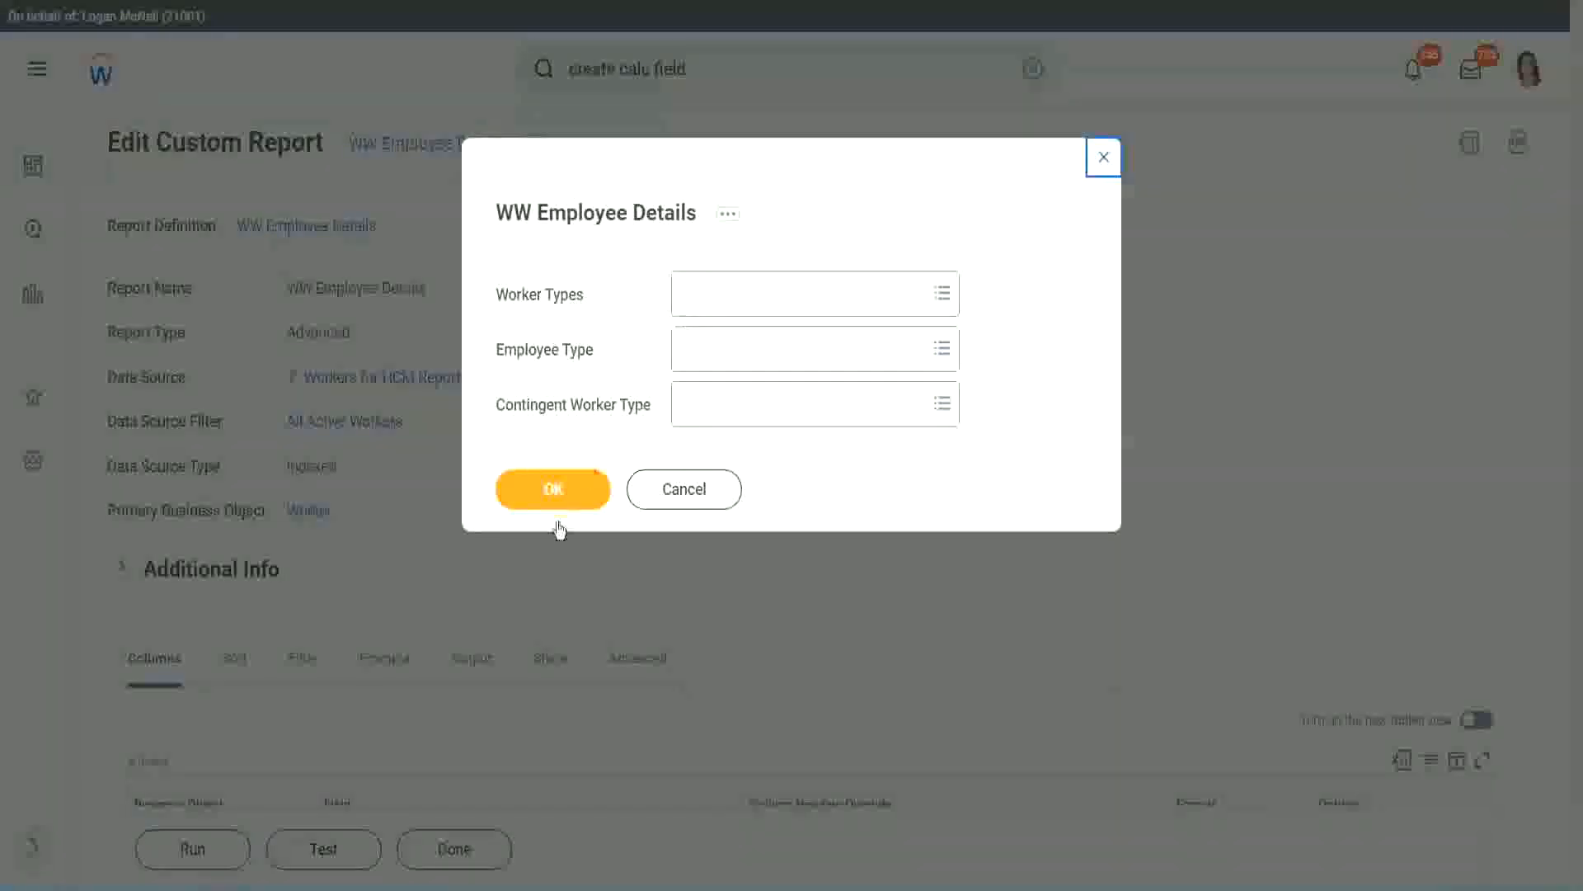
{"action": "left_click", "coordinate": [554, 486]}
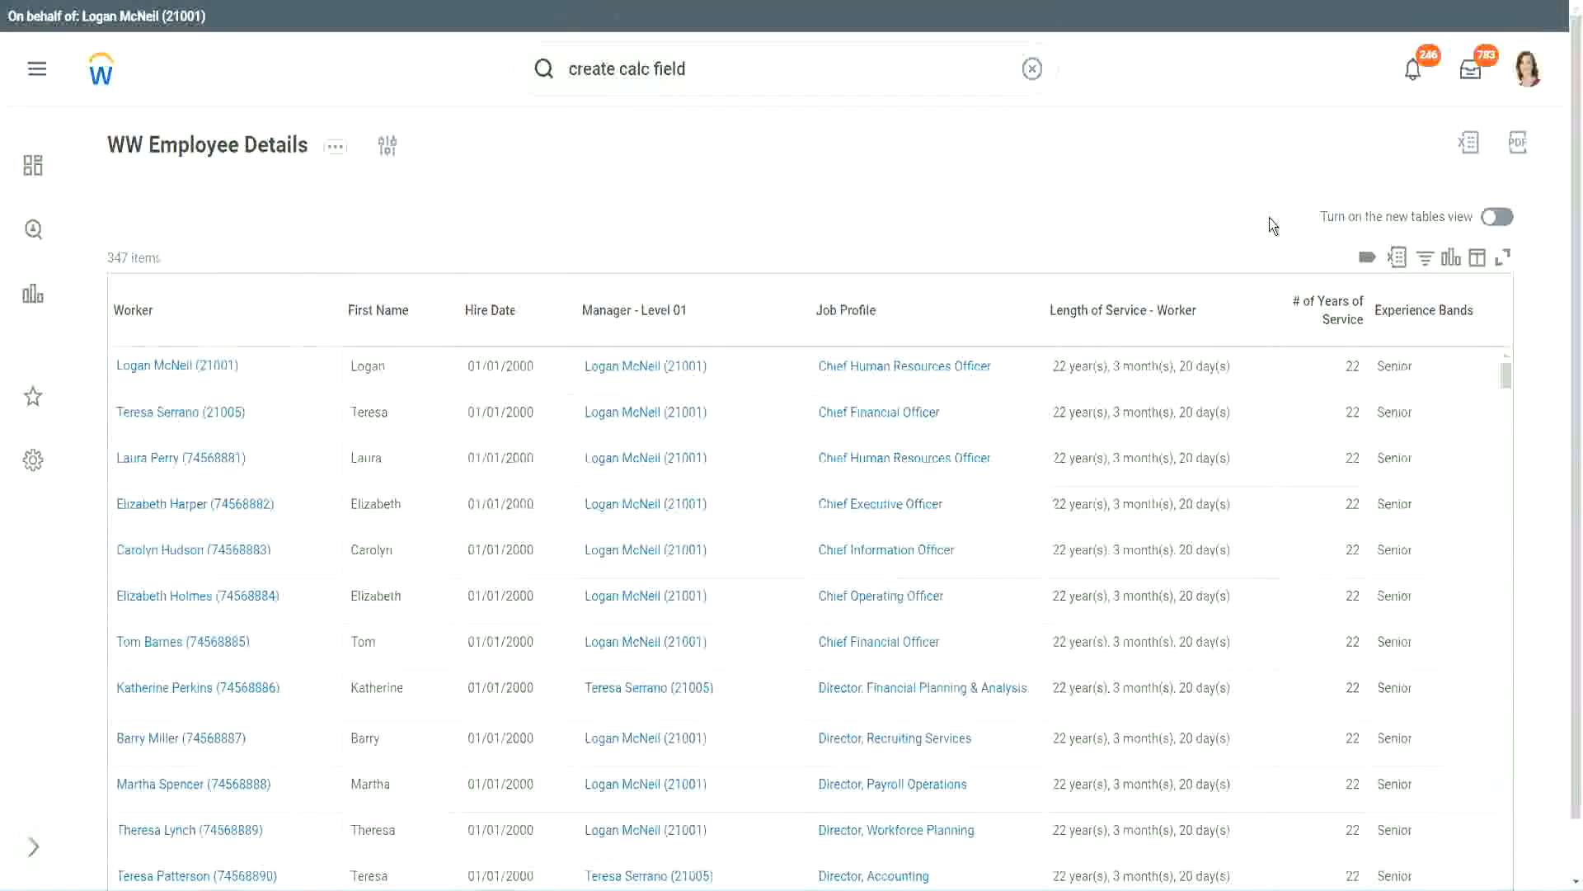
{"action": "scroll", "coordinate": [1269, 217], "scroll_direction": "down", "scroll_amount": 1}
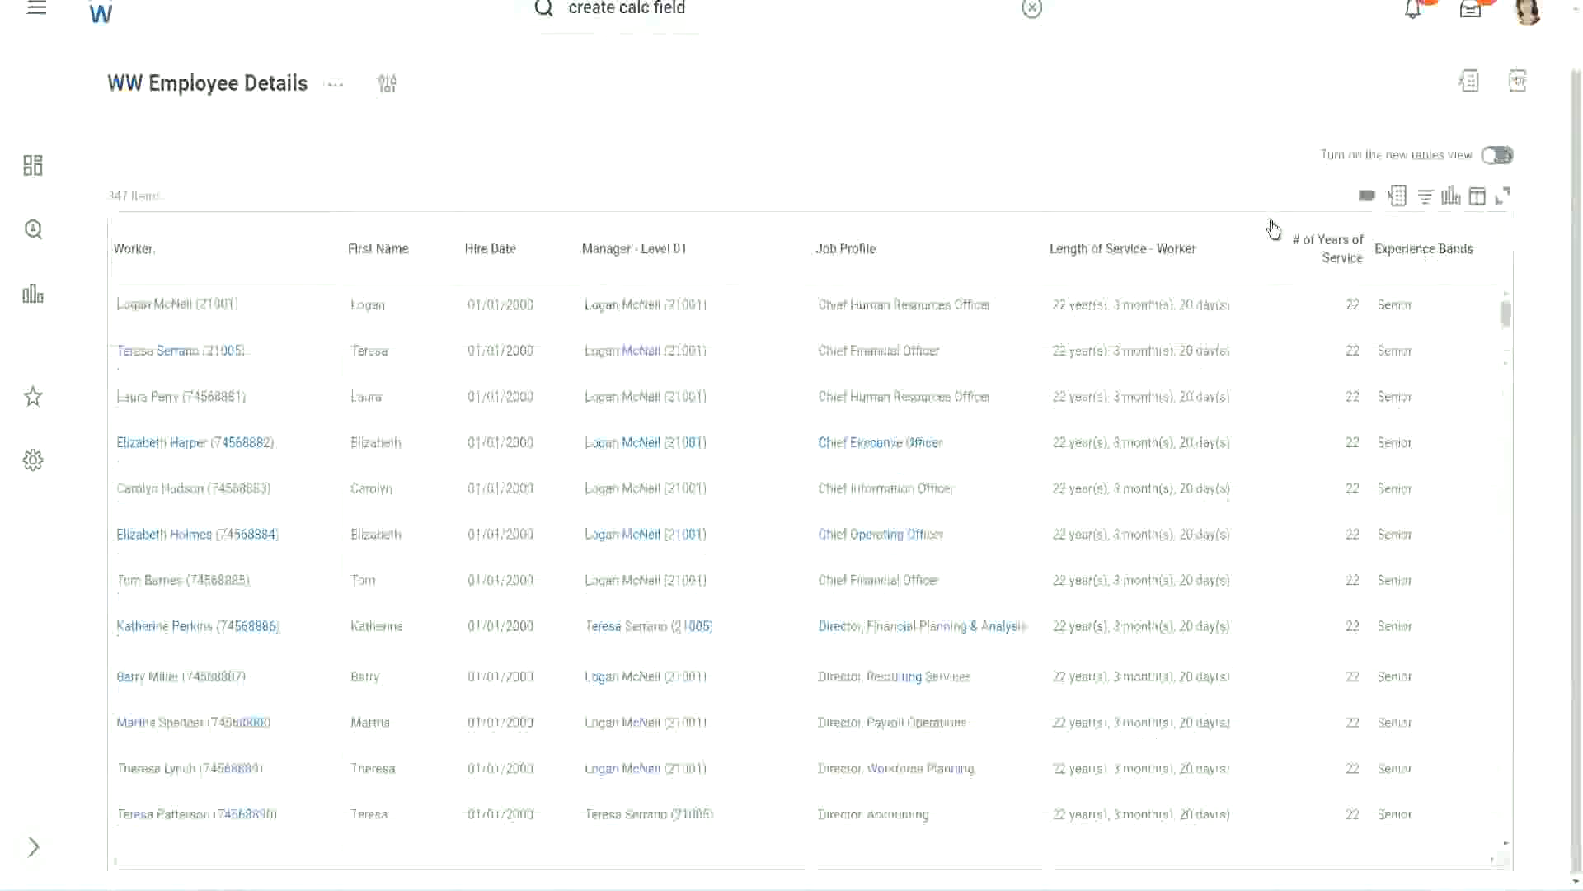
- Check the first worker's years of service against the 16 - 30 years Senior band in the Notepad++ notes
{"action": "double_click", "coordinate": [1353, 307]}
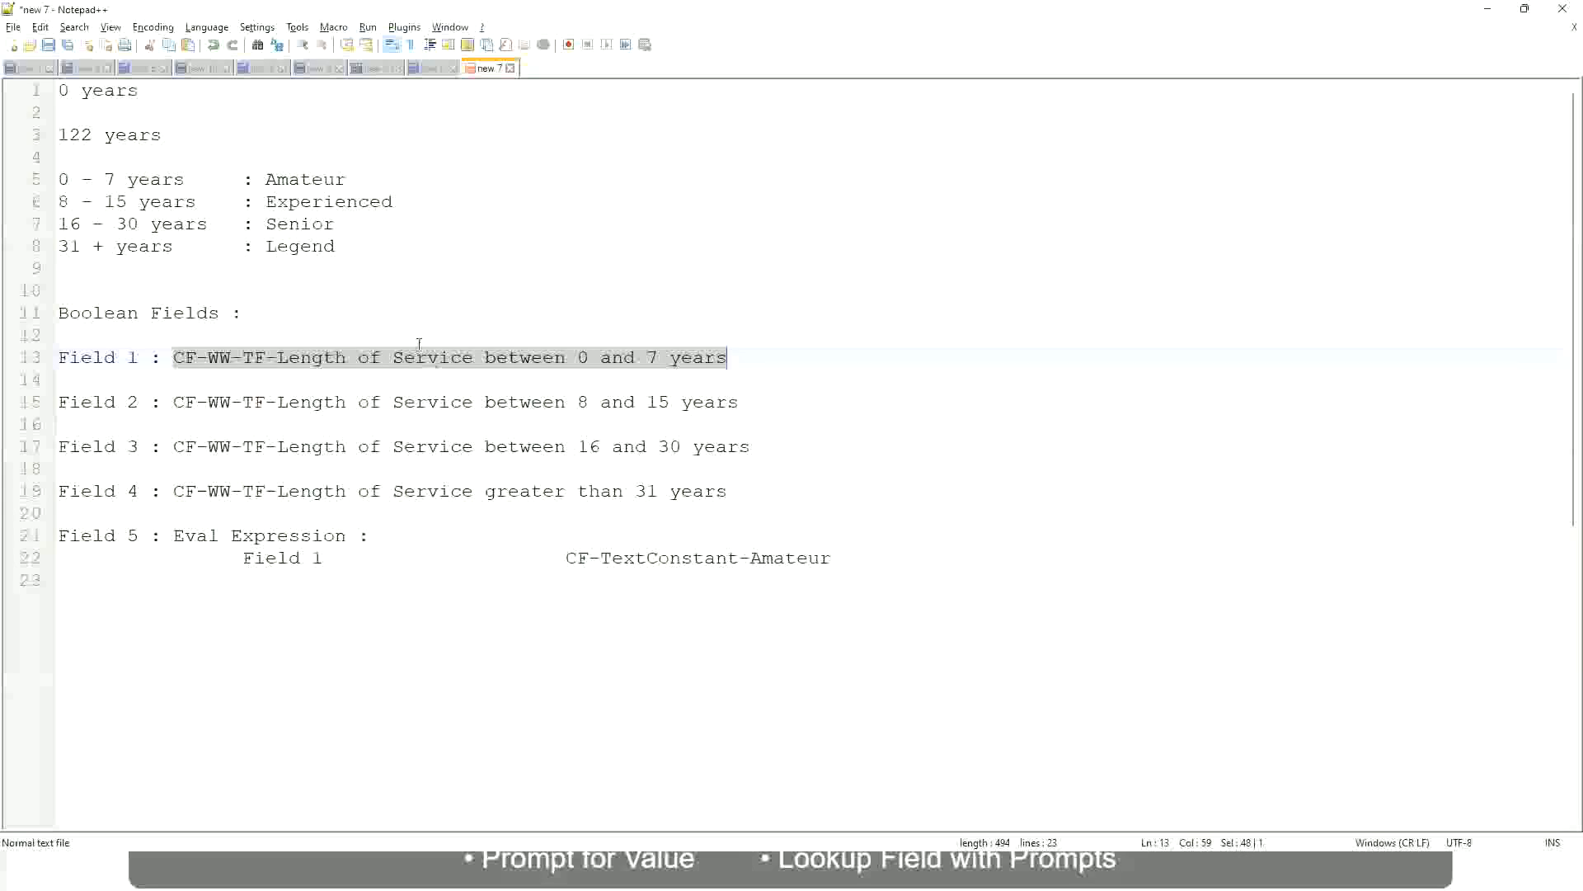
{"action": "left_click", "coordinate": [419, 347]}
{"action": "left_click", "coordinate": [267, 221]}
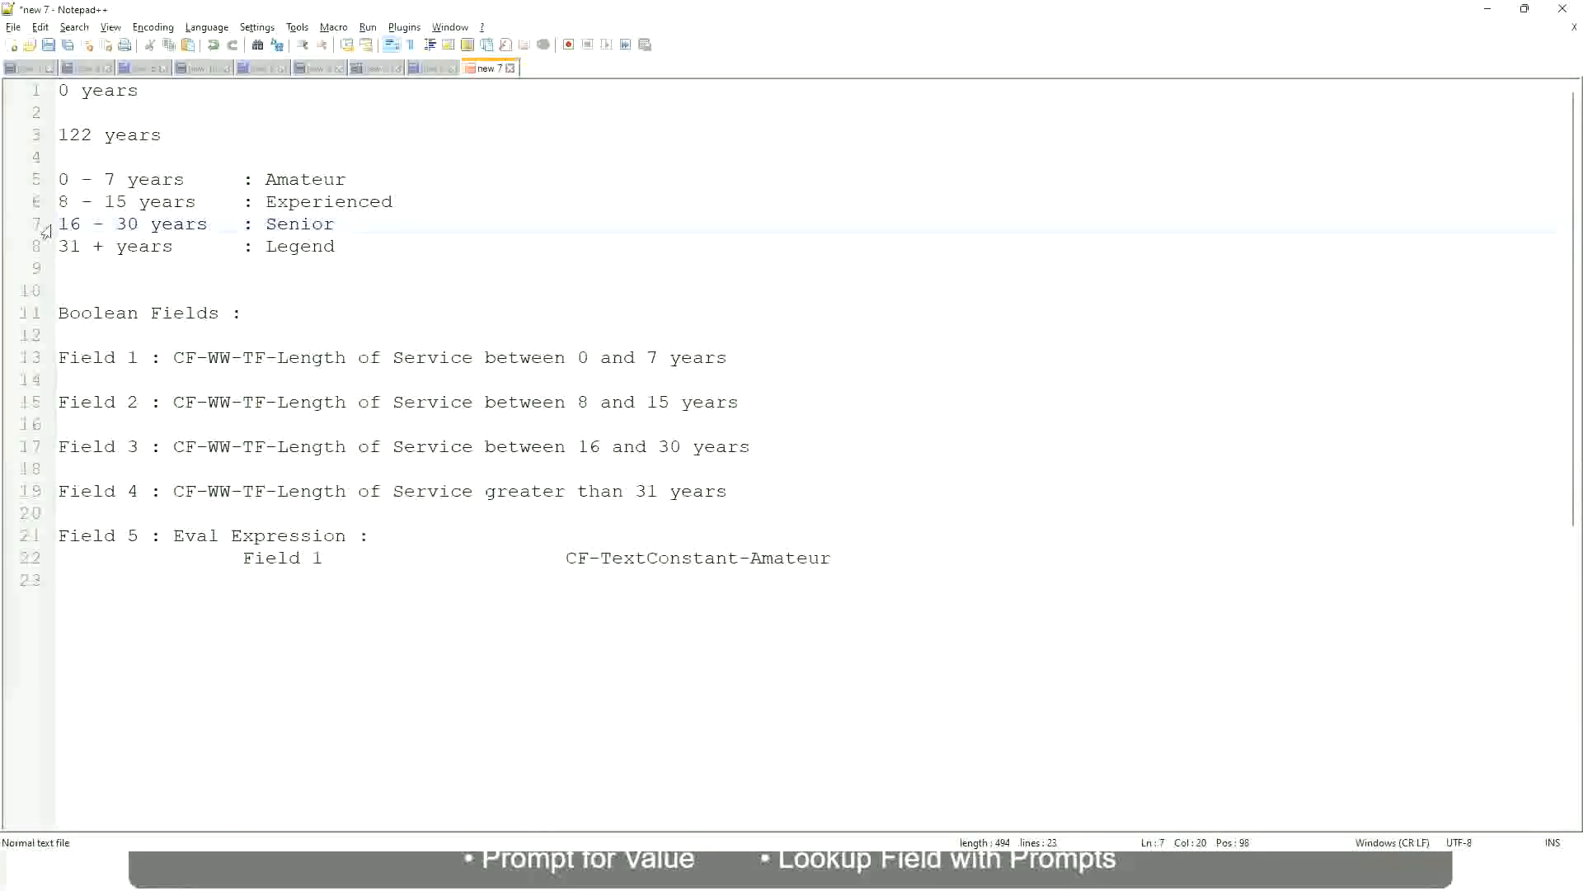
{"action": "left_click_drag", "start_coordinate": [58, 223], "coordinate": [149, 225]}
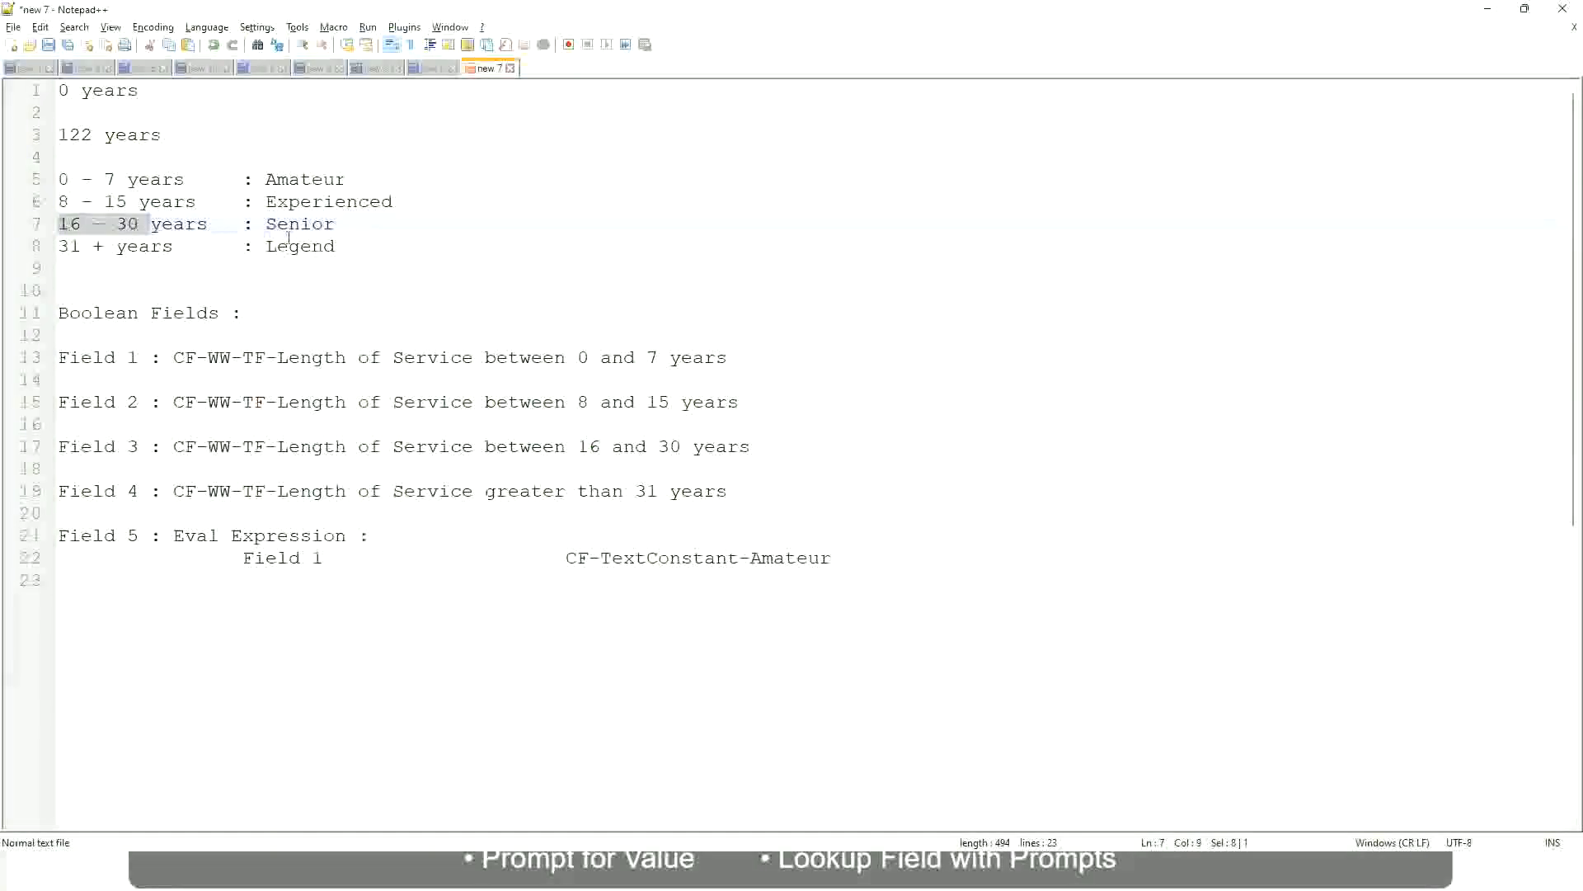
{"action": "double_click", "coordinate": [290, 228]}
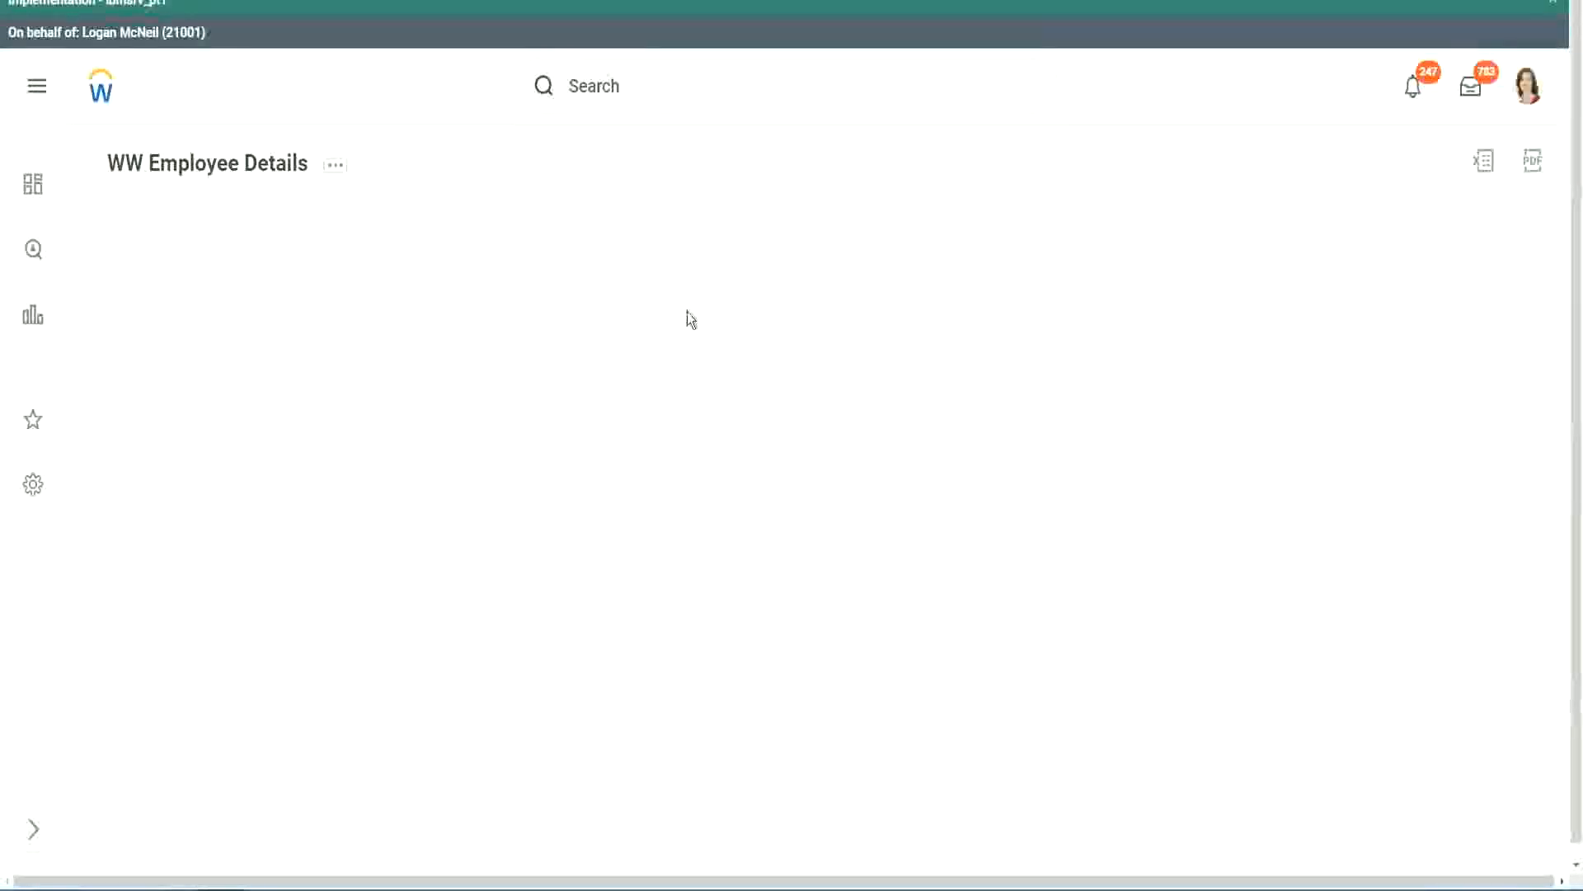
- Look through the report rows in Workday, comparing the # of Years of Service values with the Experience Bands values
{"action": "scroll", "coordinate": [1361, 495], "scroll_direction": "down", "scroll_amount": 2}
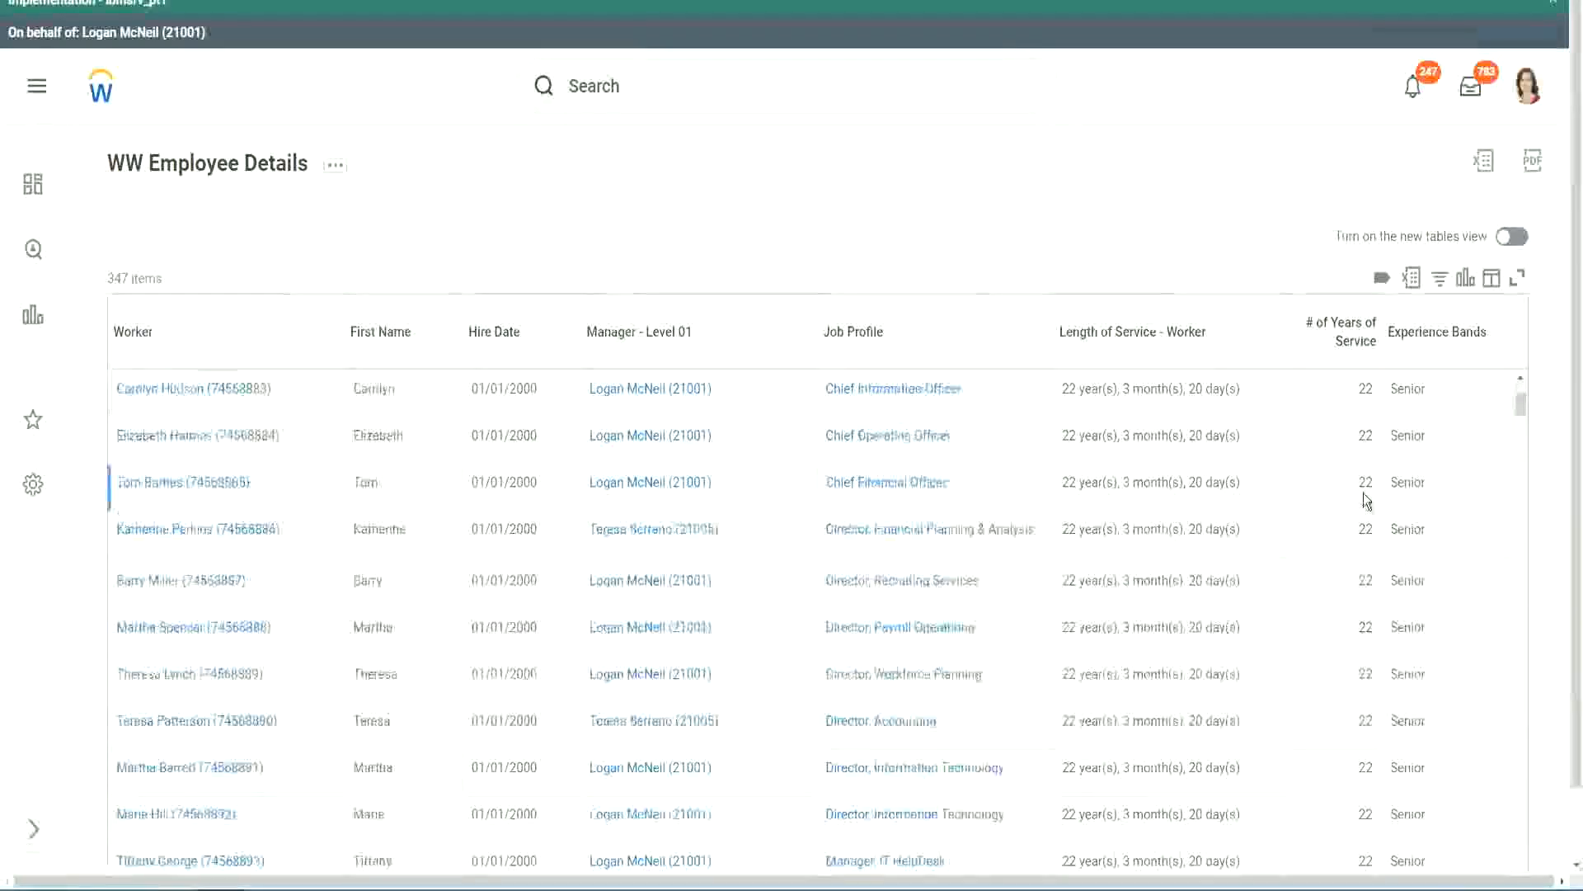
{"action": "scroll", "coordinate": [1373, 499], "scroll_direction": "down", "scroll_amount": 5}
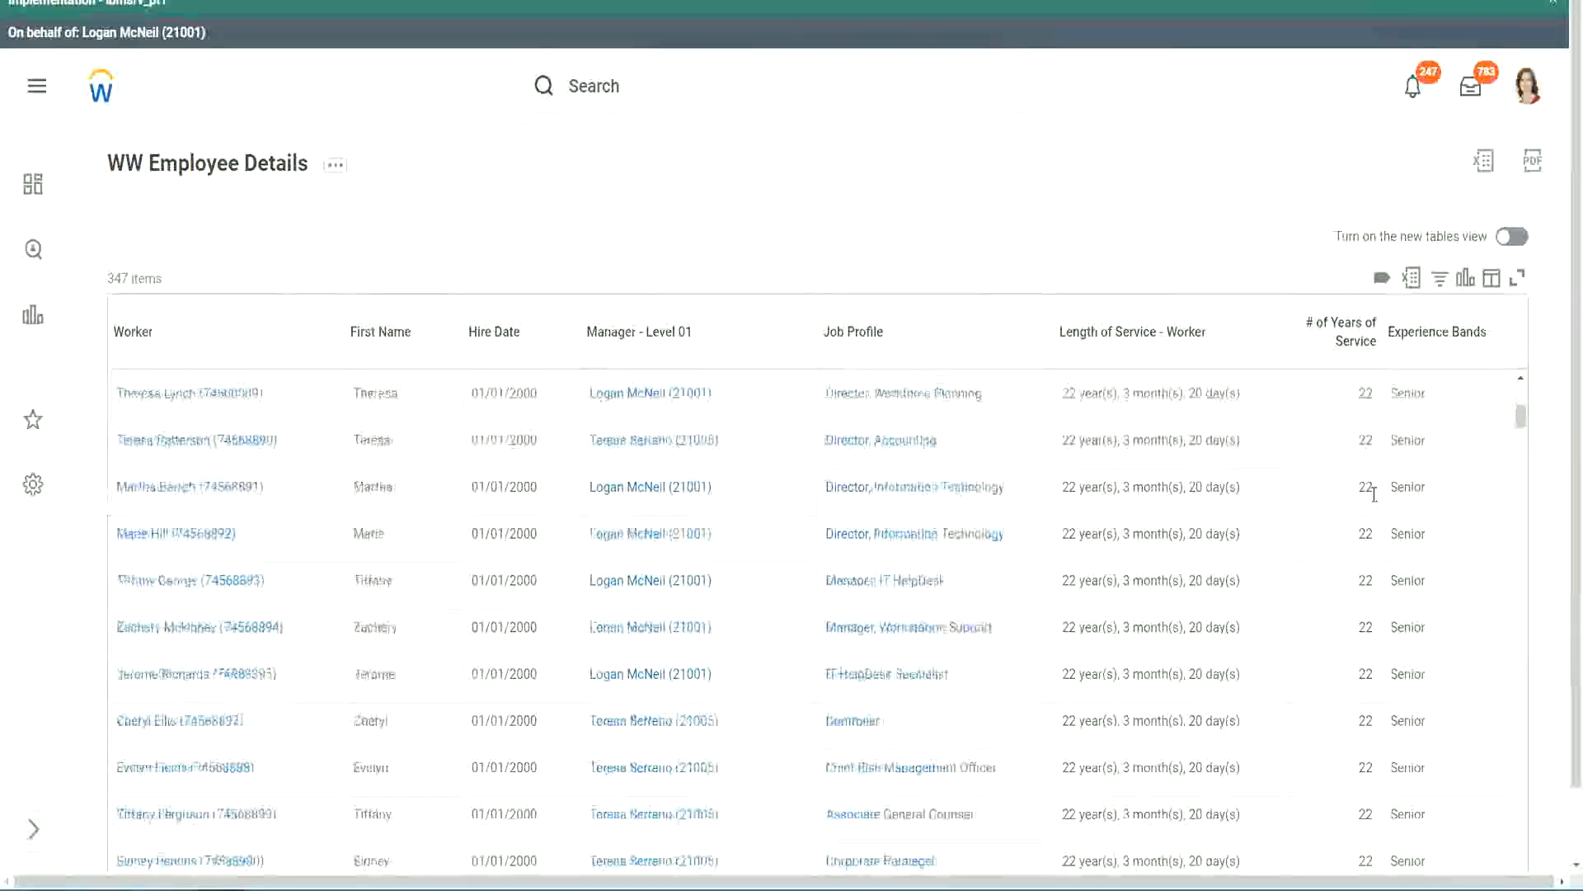
{"action": "scroll", "coordinate": [1379, 546], "scroll_direction": "down", "scroll_amount": 5}
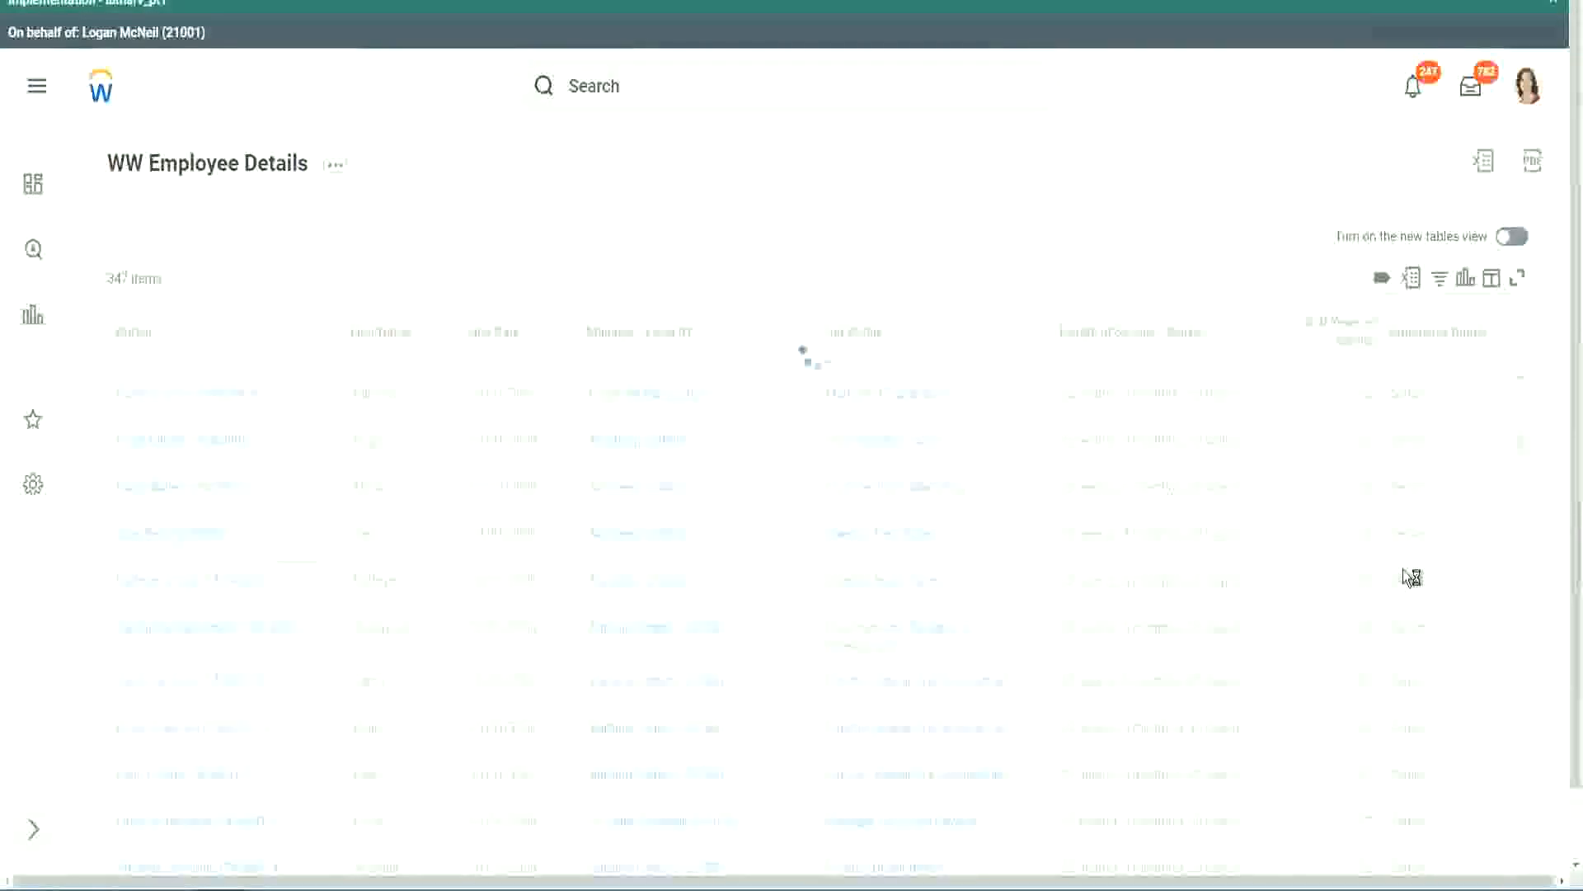
{"action": "scroll", "coordinate": [1412, 576], "scroll_direction": "down", "scroll_amount": 1}
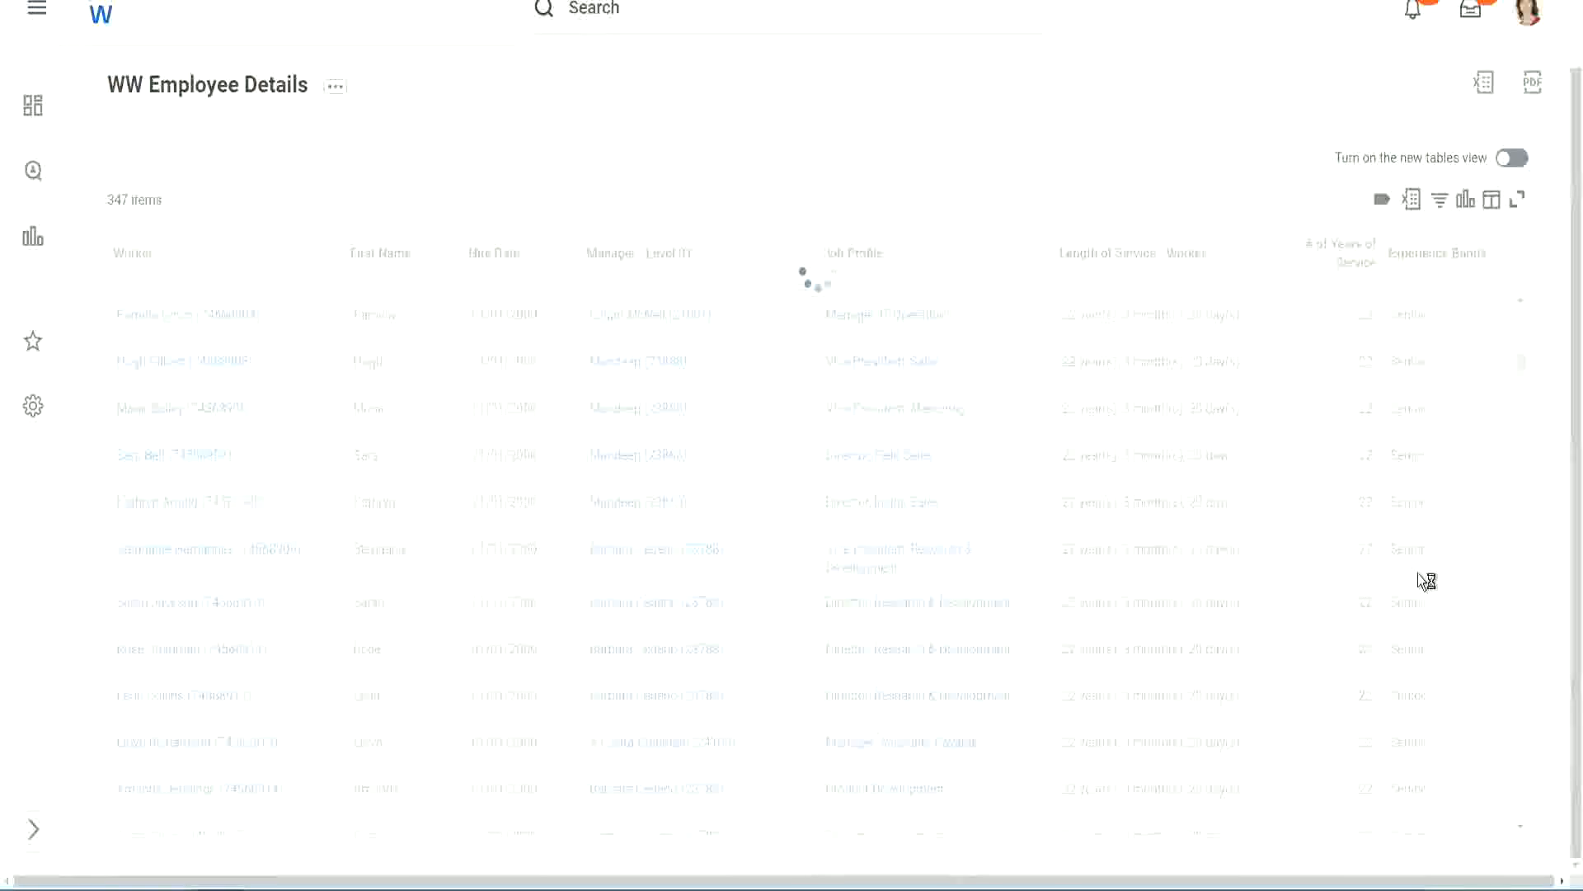
{"action": "scroll", "coordinate": [1467, 463], "scroll_direction": "down", "scroll_amount": 5}
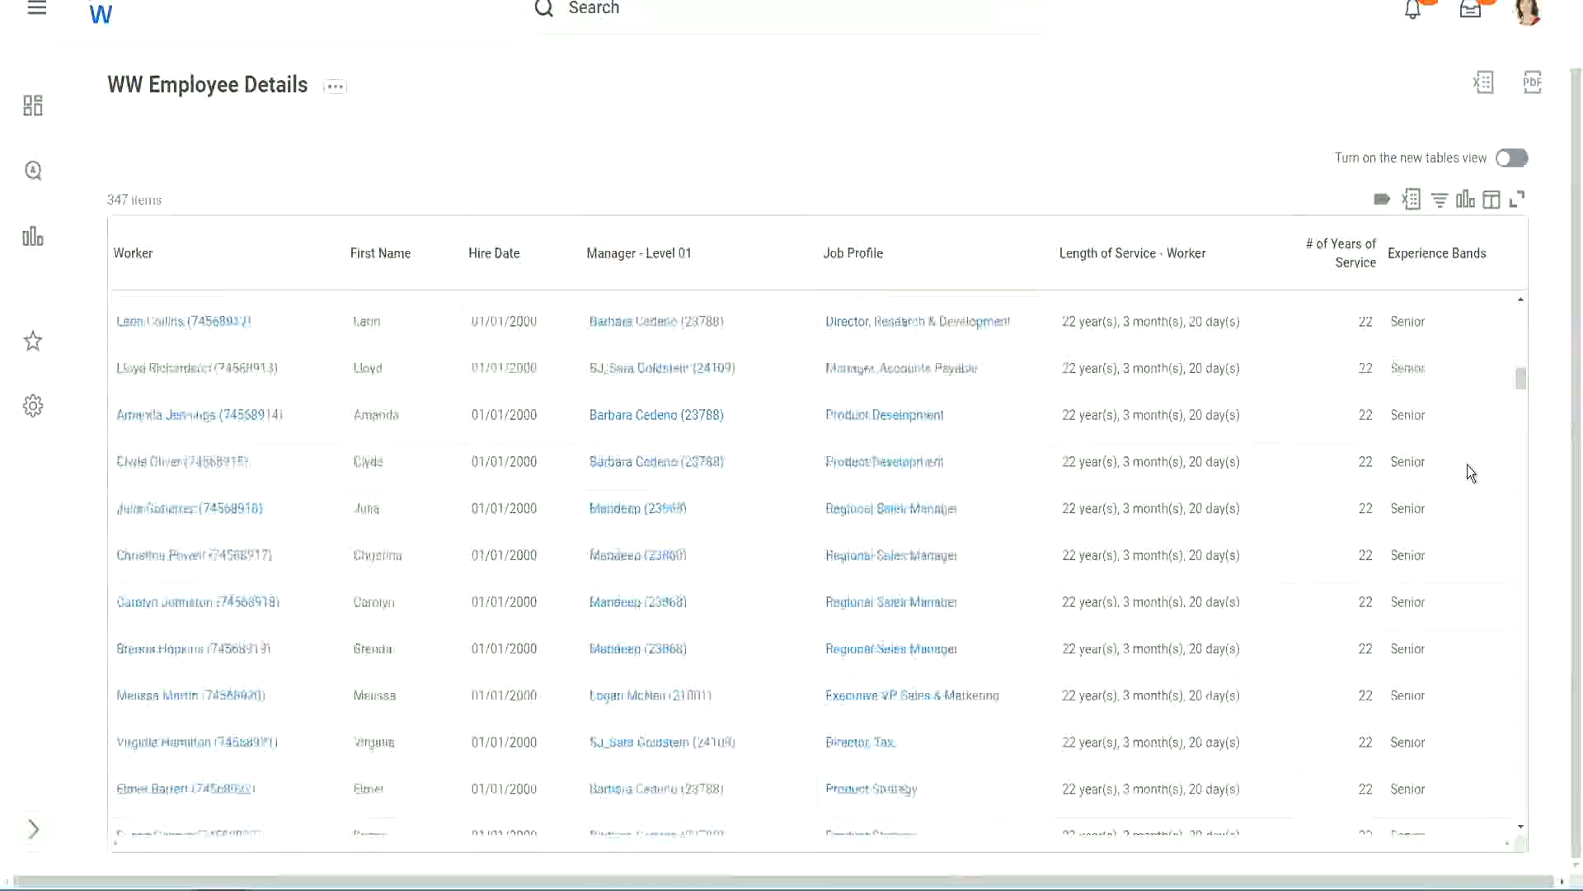
{"action": "scroll", "coordinate": [1467, 472], "scroll_direction": "down", "scroll_amount": 4}
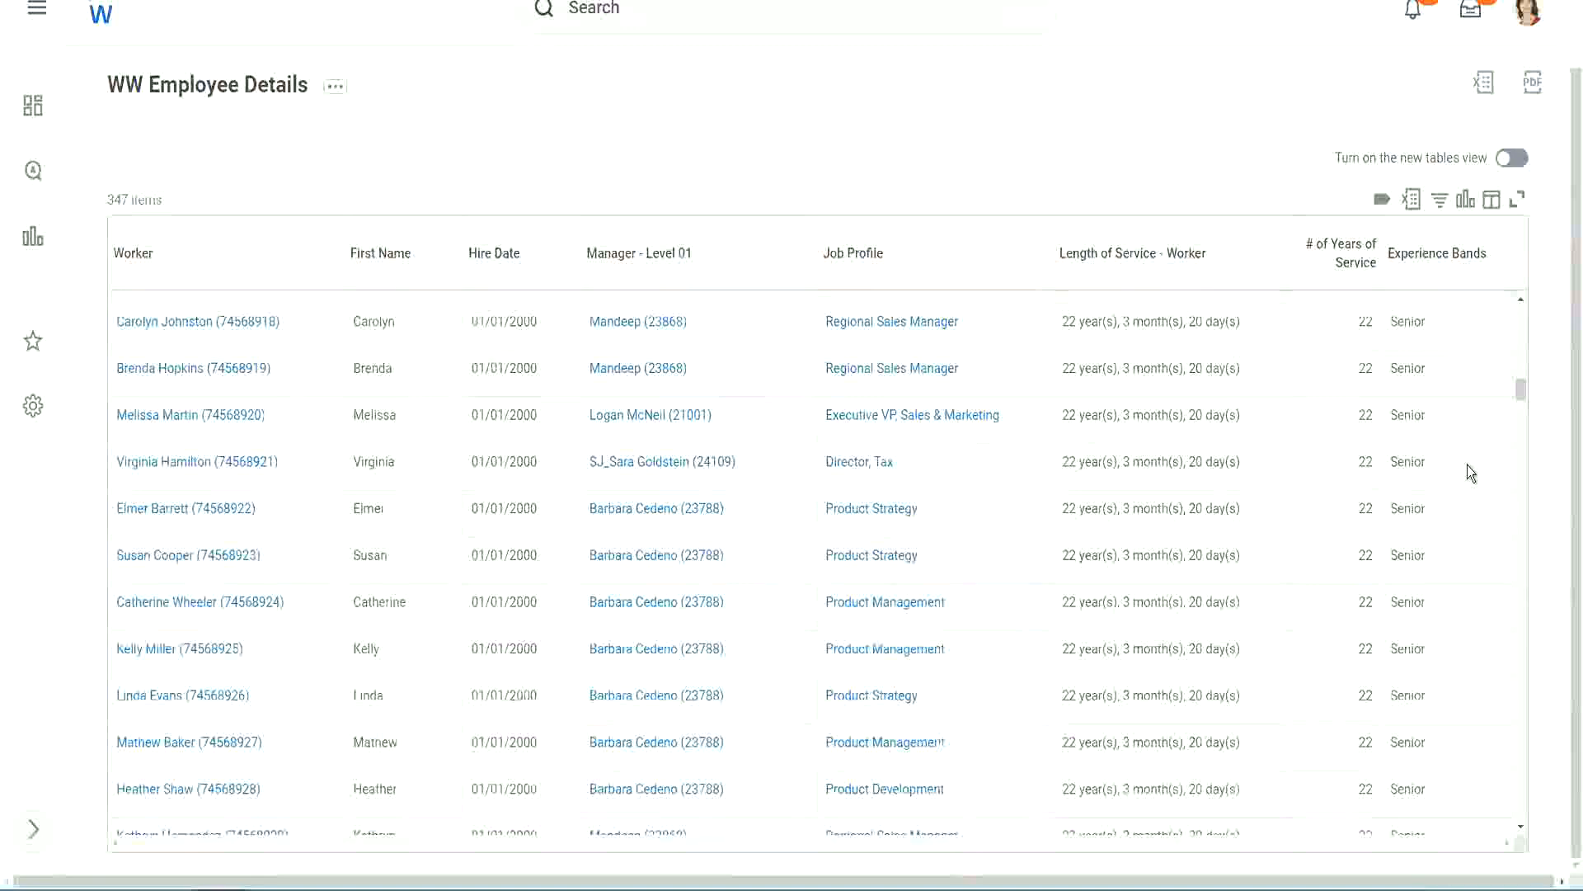
{"action": "scroll", "coordinate": [1467, 463], "scroll_direction": "down", "scroll_amount": 6}
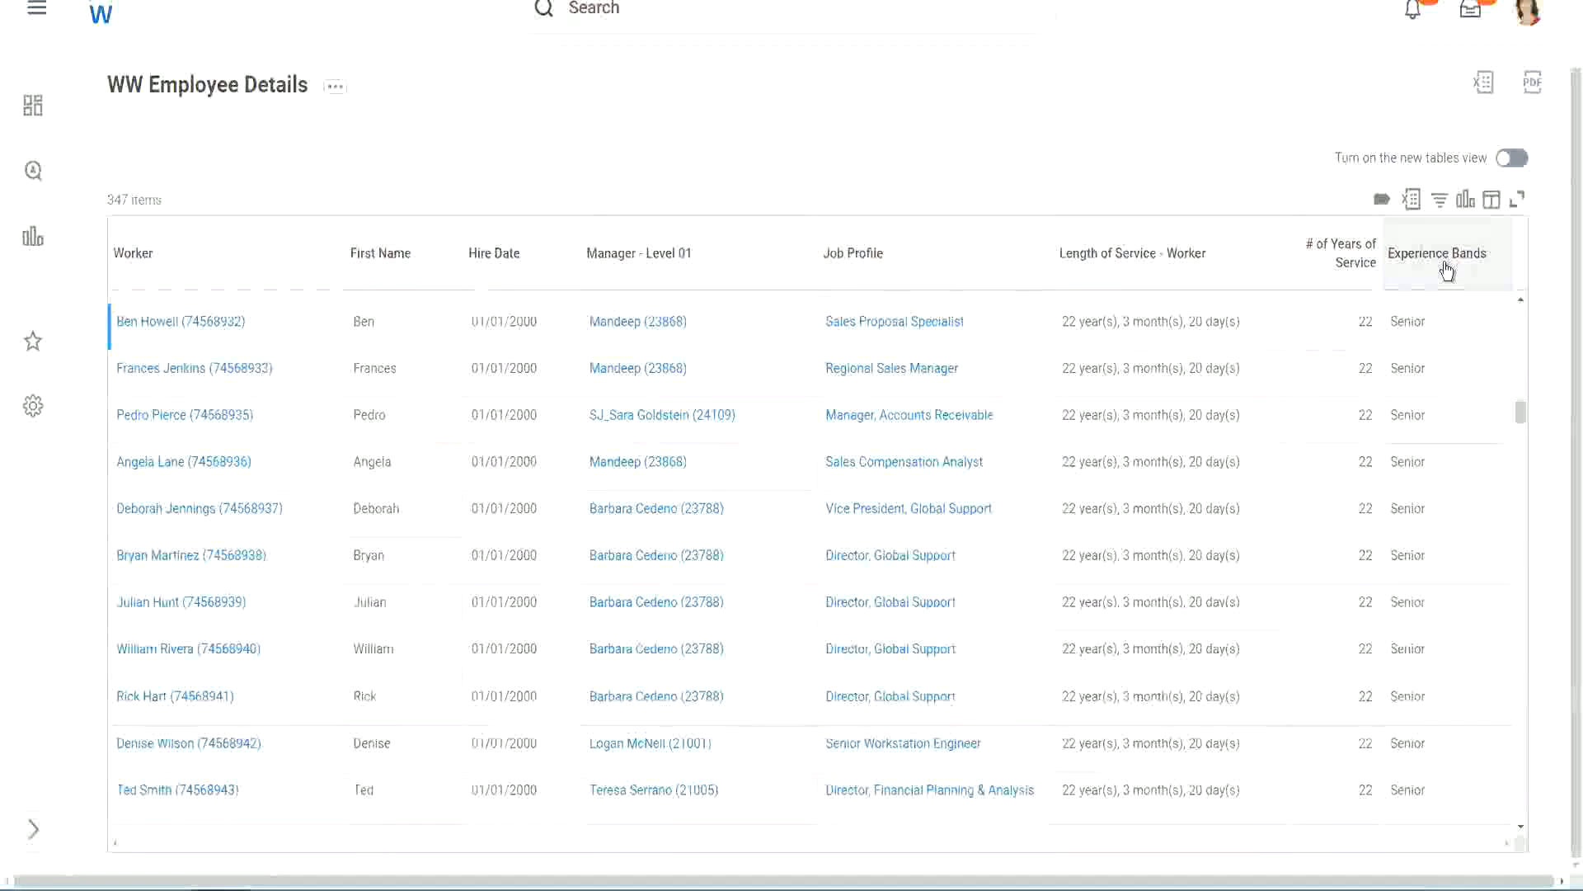
- Filter the report's Experience Bands column for values containing Amateur
{"action": "left_click", "coordinate": [1446, 271]}
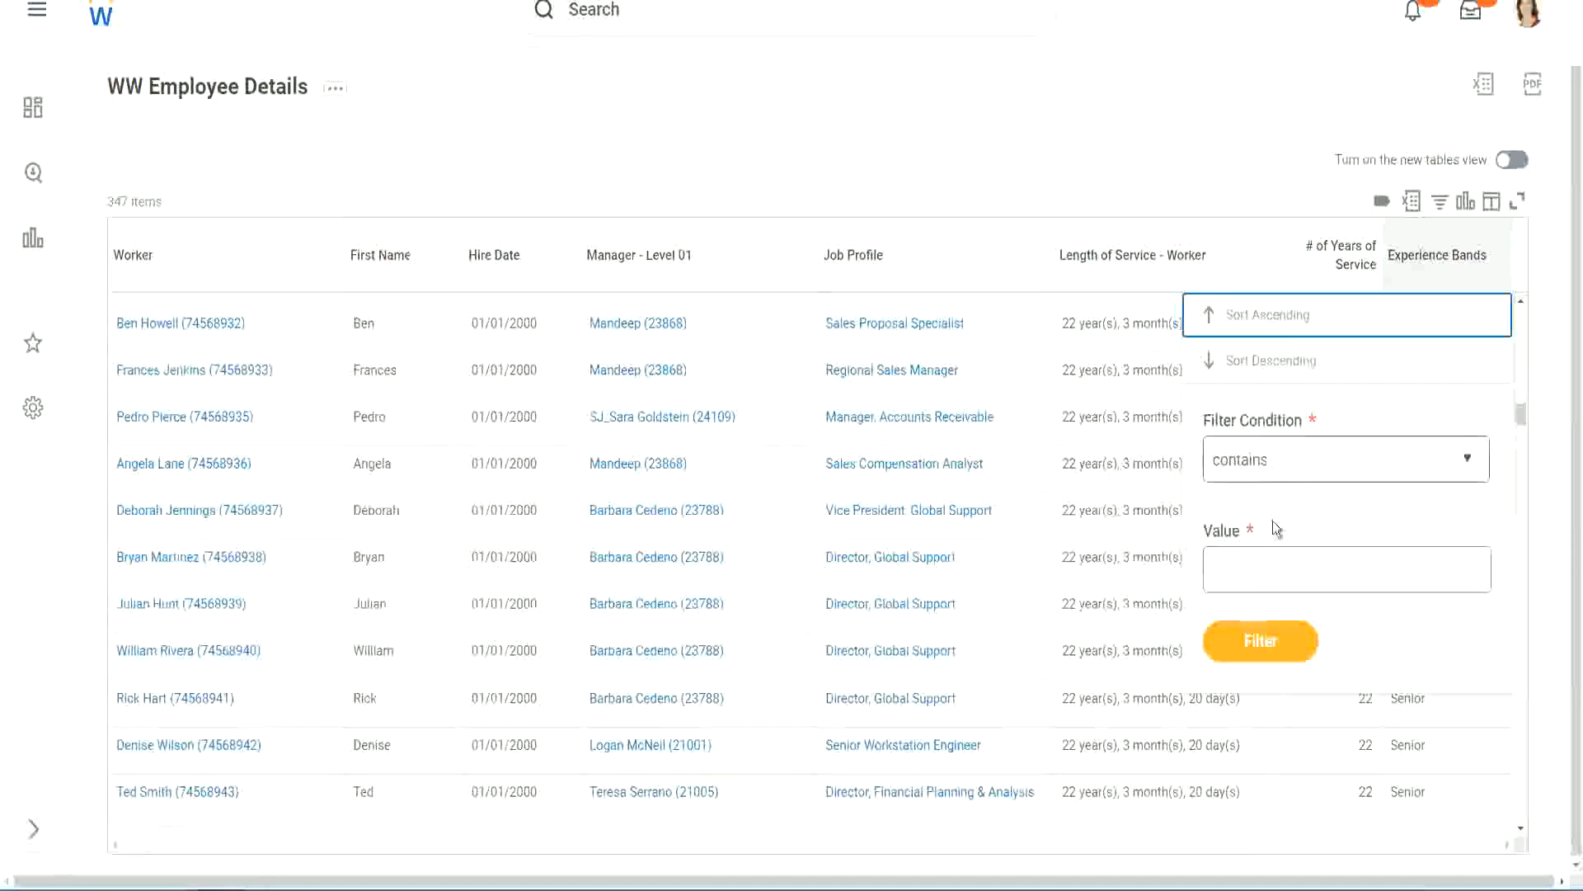
{"action": "left_click", "coordinate": [1255, 554]}
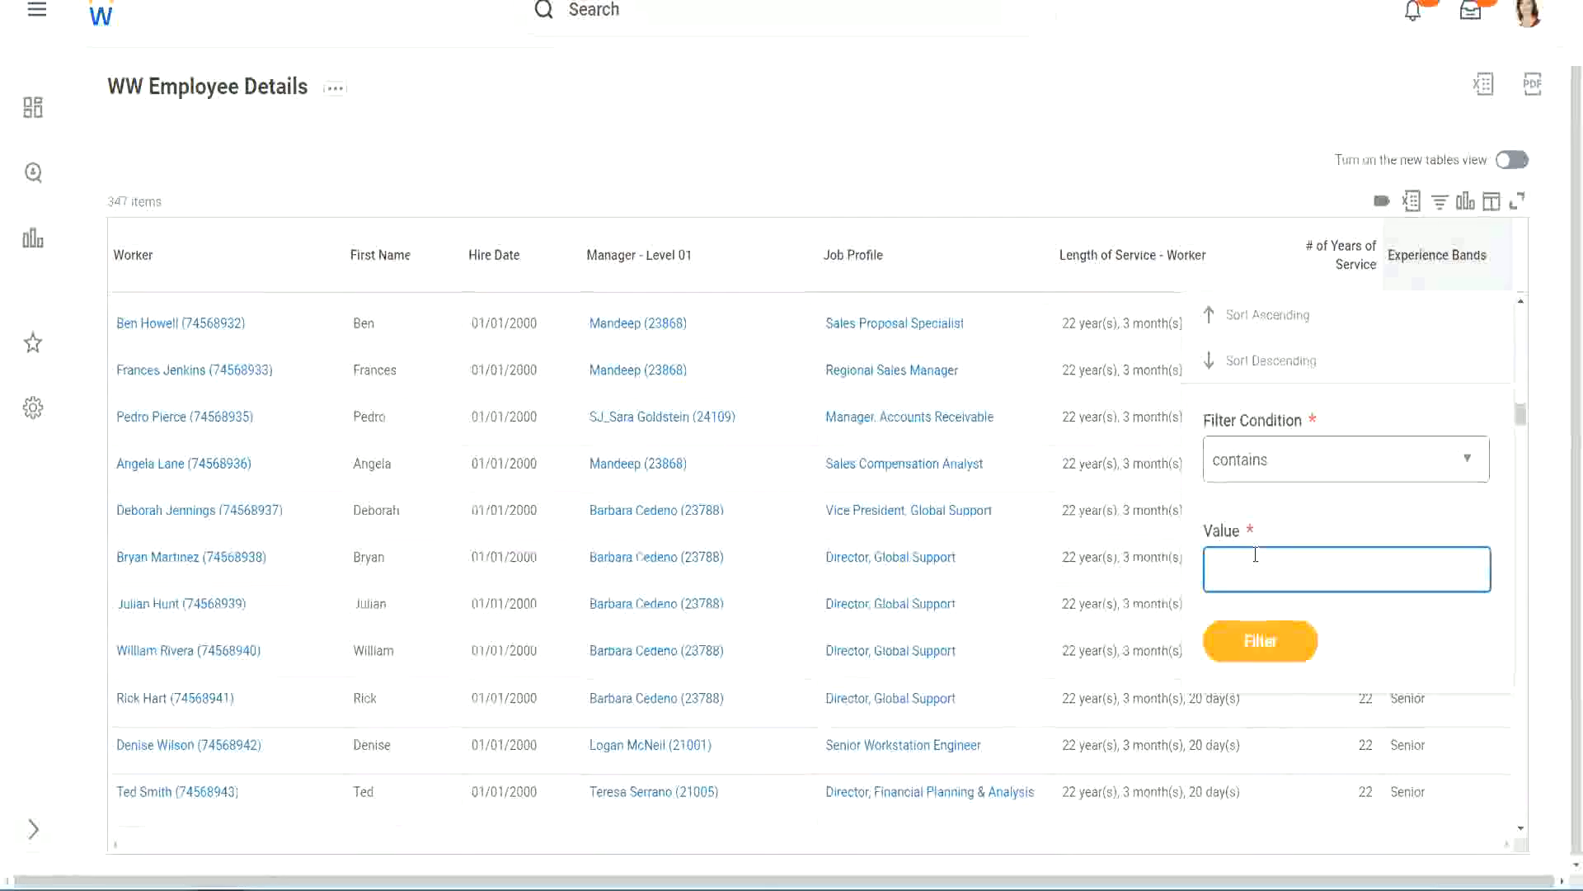
{"action": "type", "text": "Amate"}
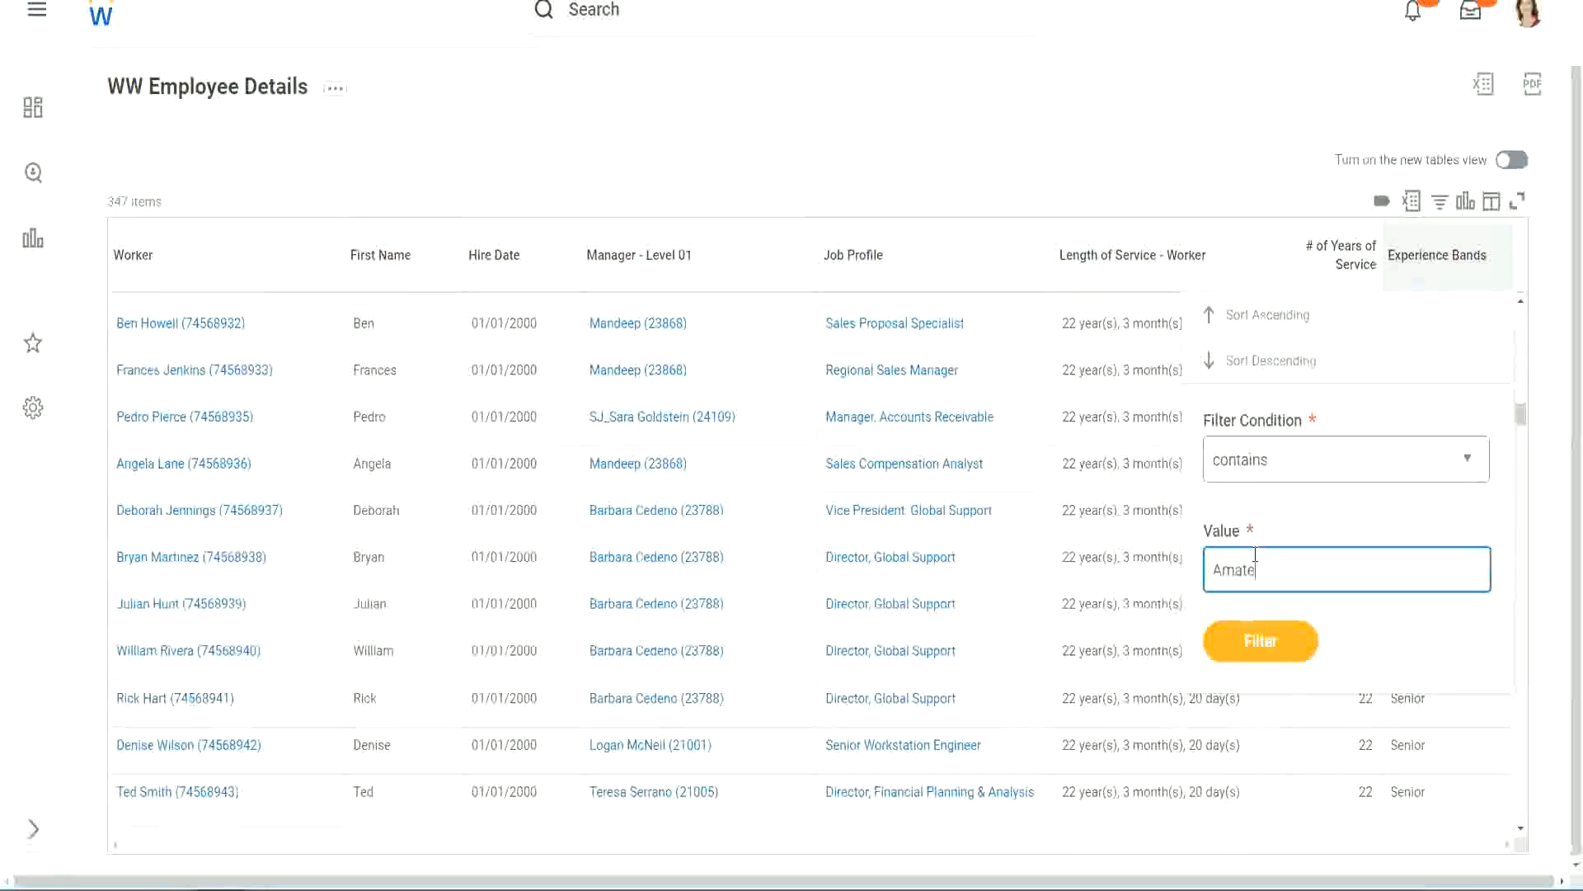
{"action": "type", "text": "ur"}
{"action": "left_click", "coordinate": [1250, 651]}
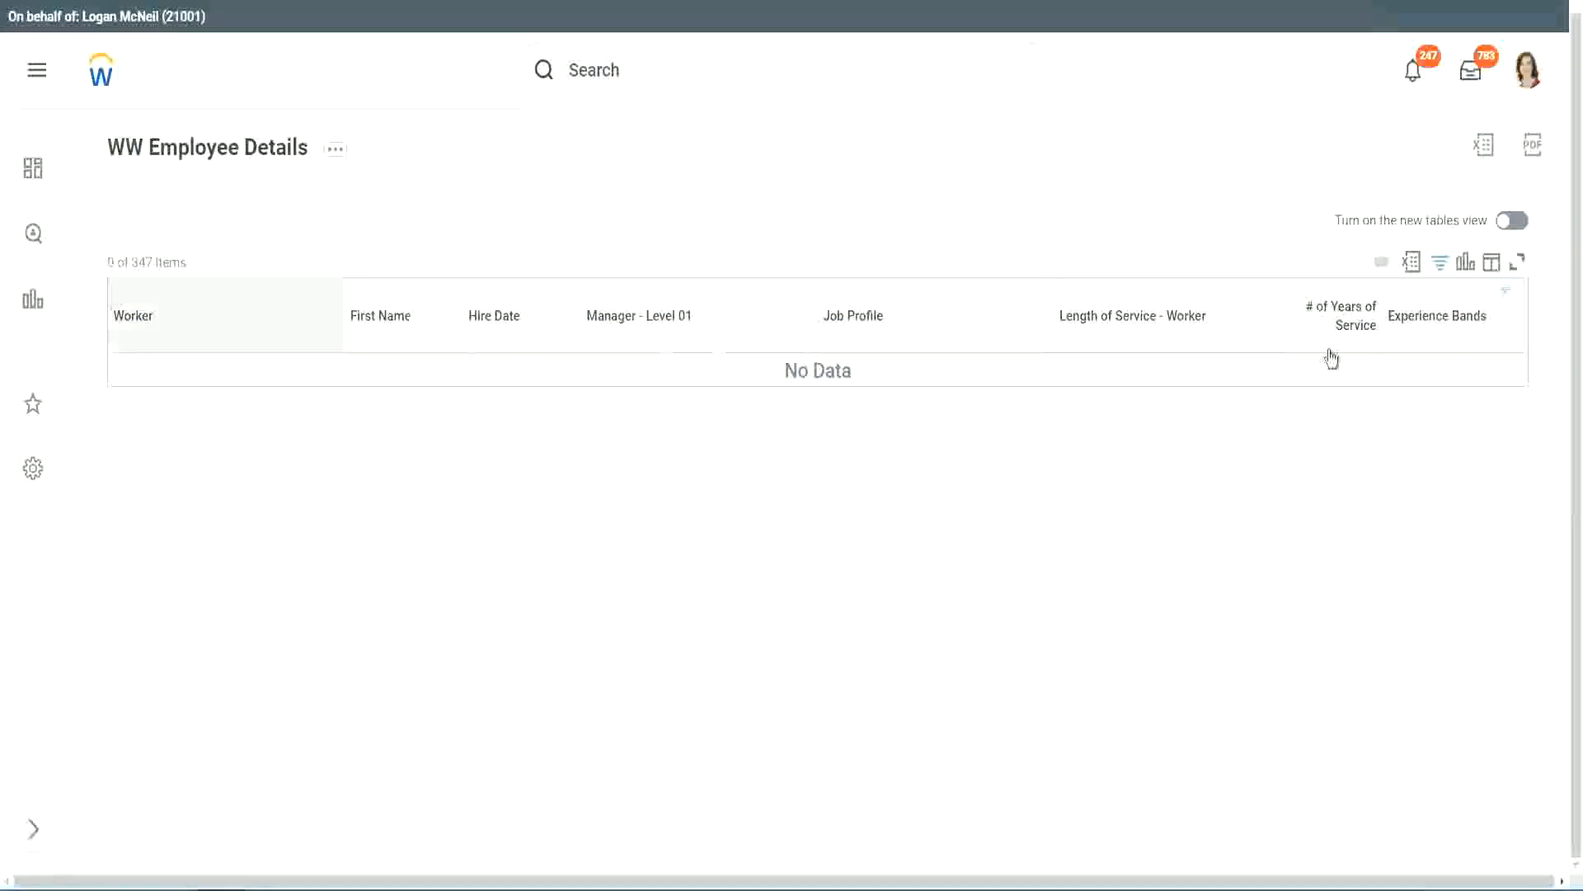
- Change the Experience Bands filter value to Legend and apply it
{"action": "left_click", "coordinate": [1433, 317]}
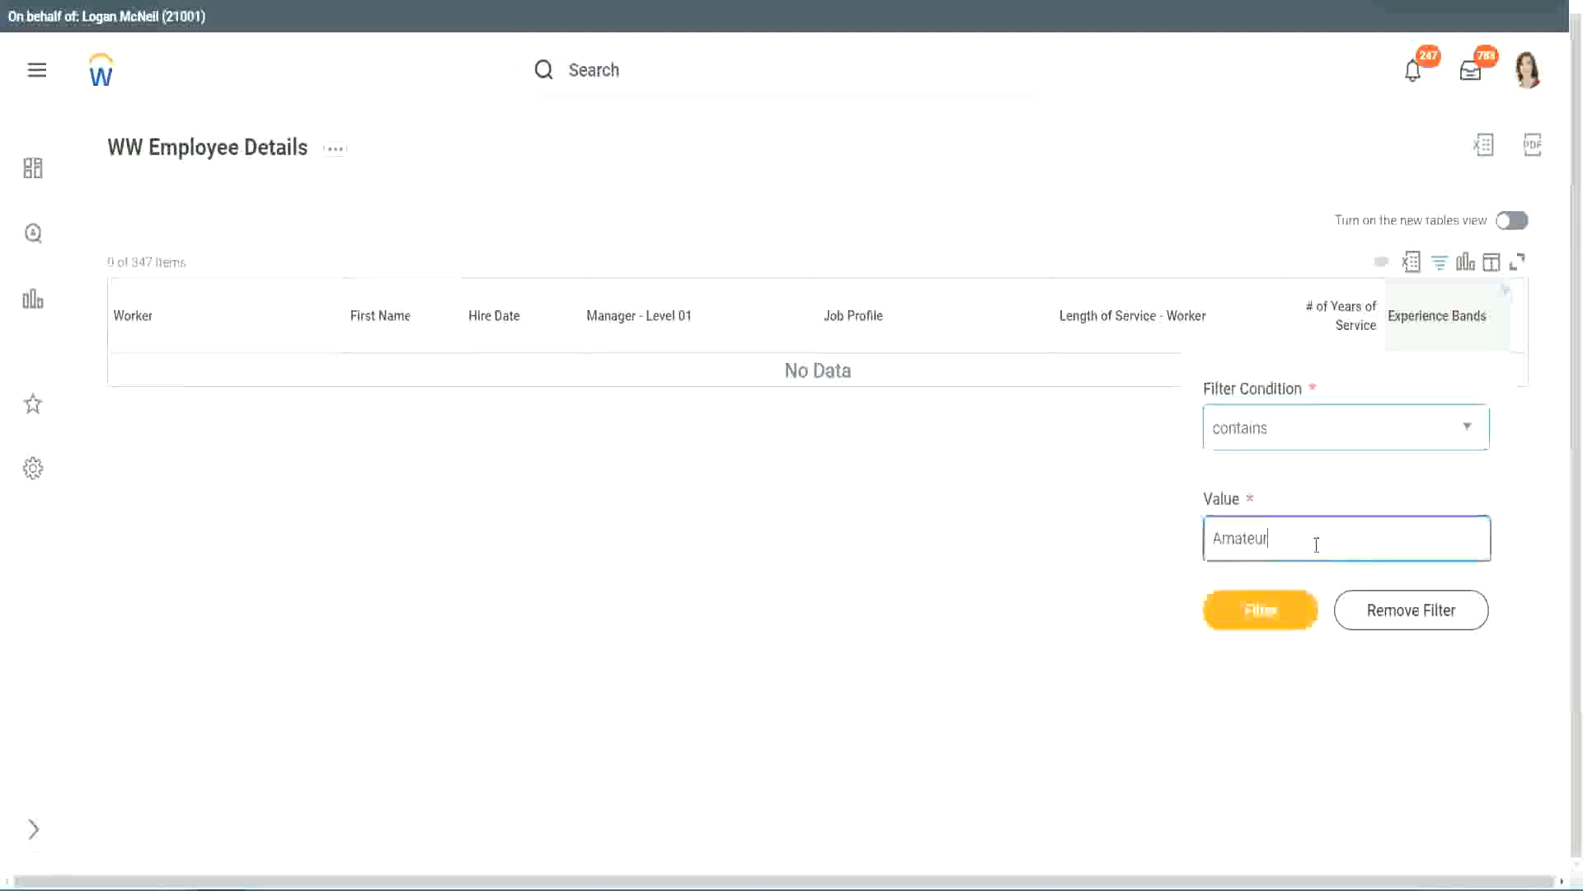
{"action": "key", "text": "ctrl+a"}
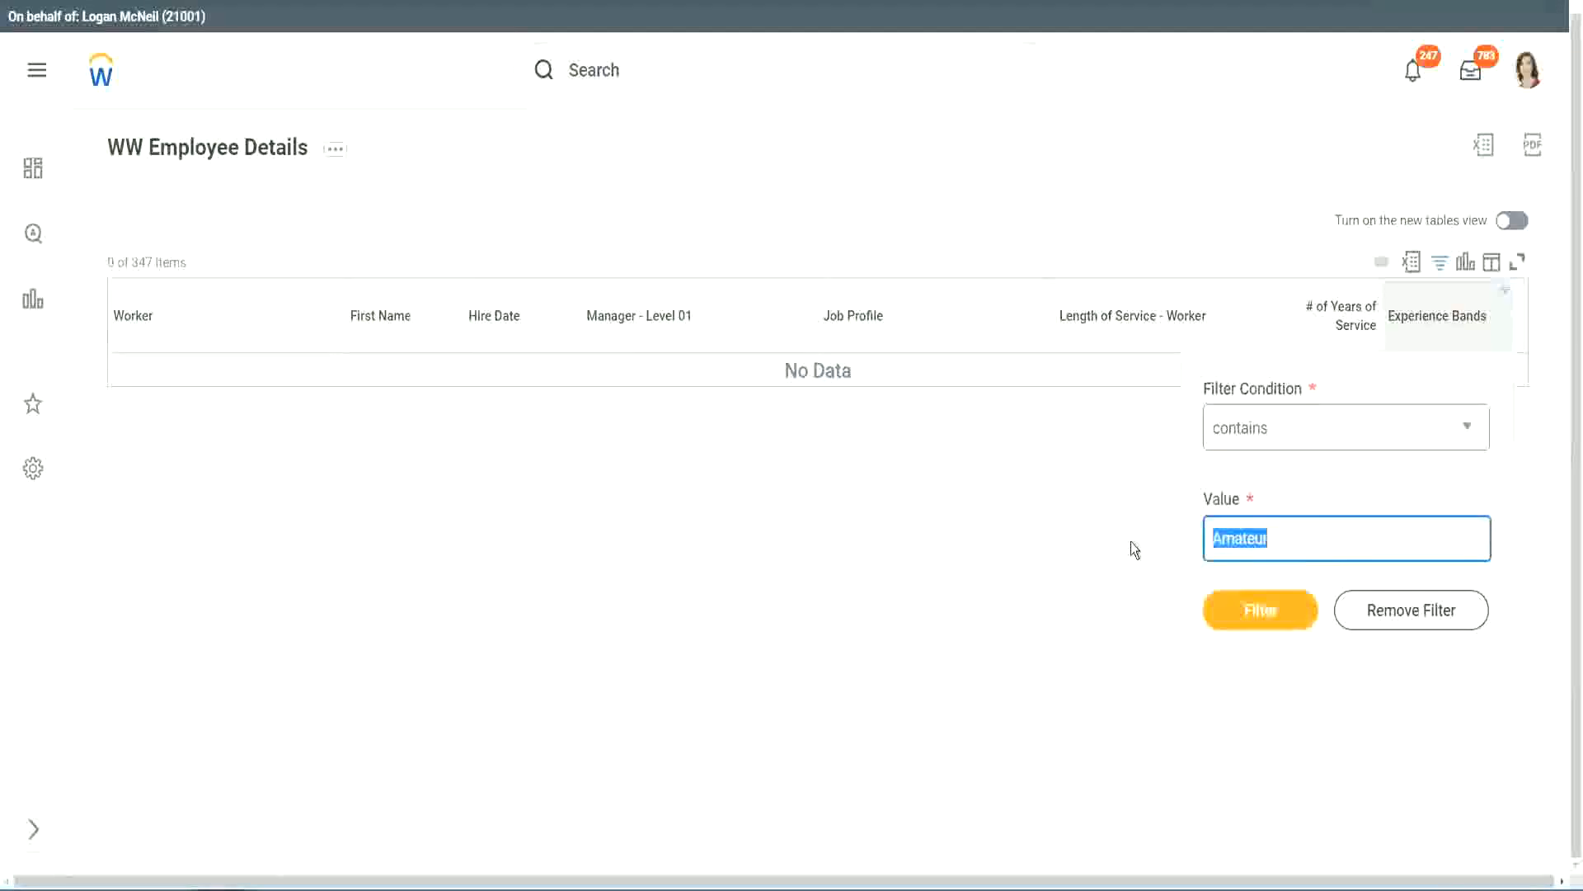
{"action": "key", "text": "Return"}
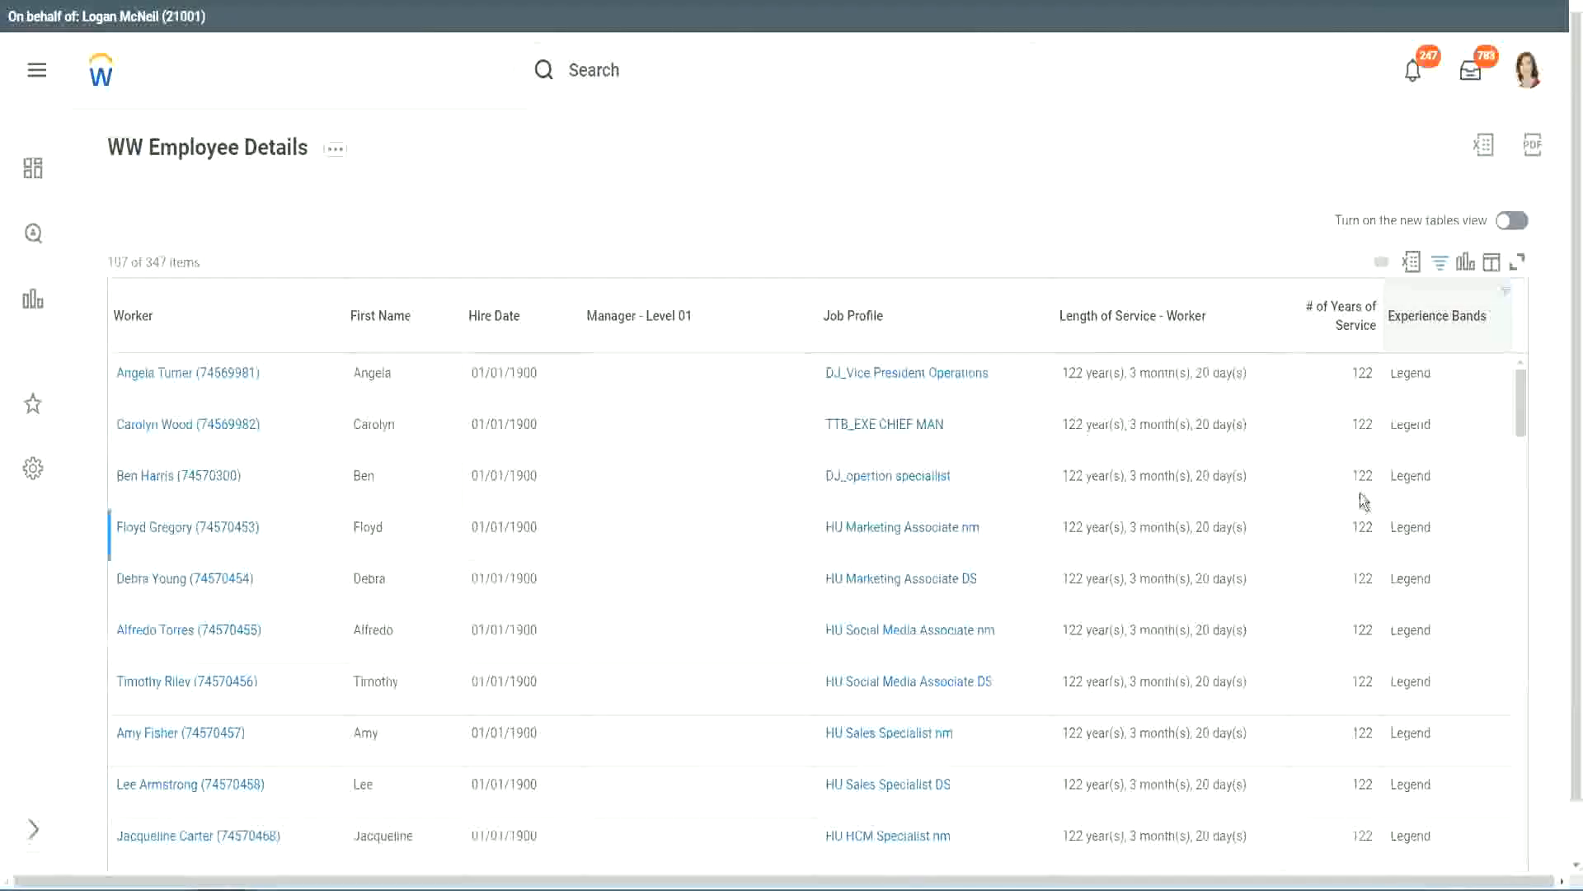
- Examine the filtered Legend rows through the end of the list, checking hire dates and years of service against the band
{"action": "scroll", "coordinate": [1359, 493], "scroll_direction": "down", "scroll_amount": 15}
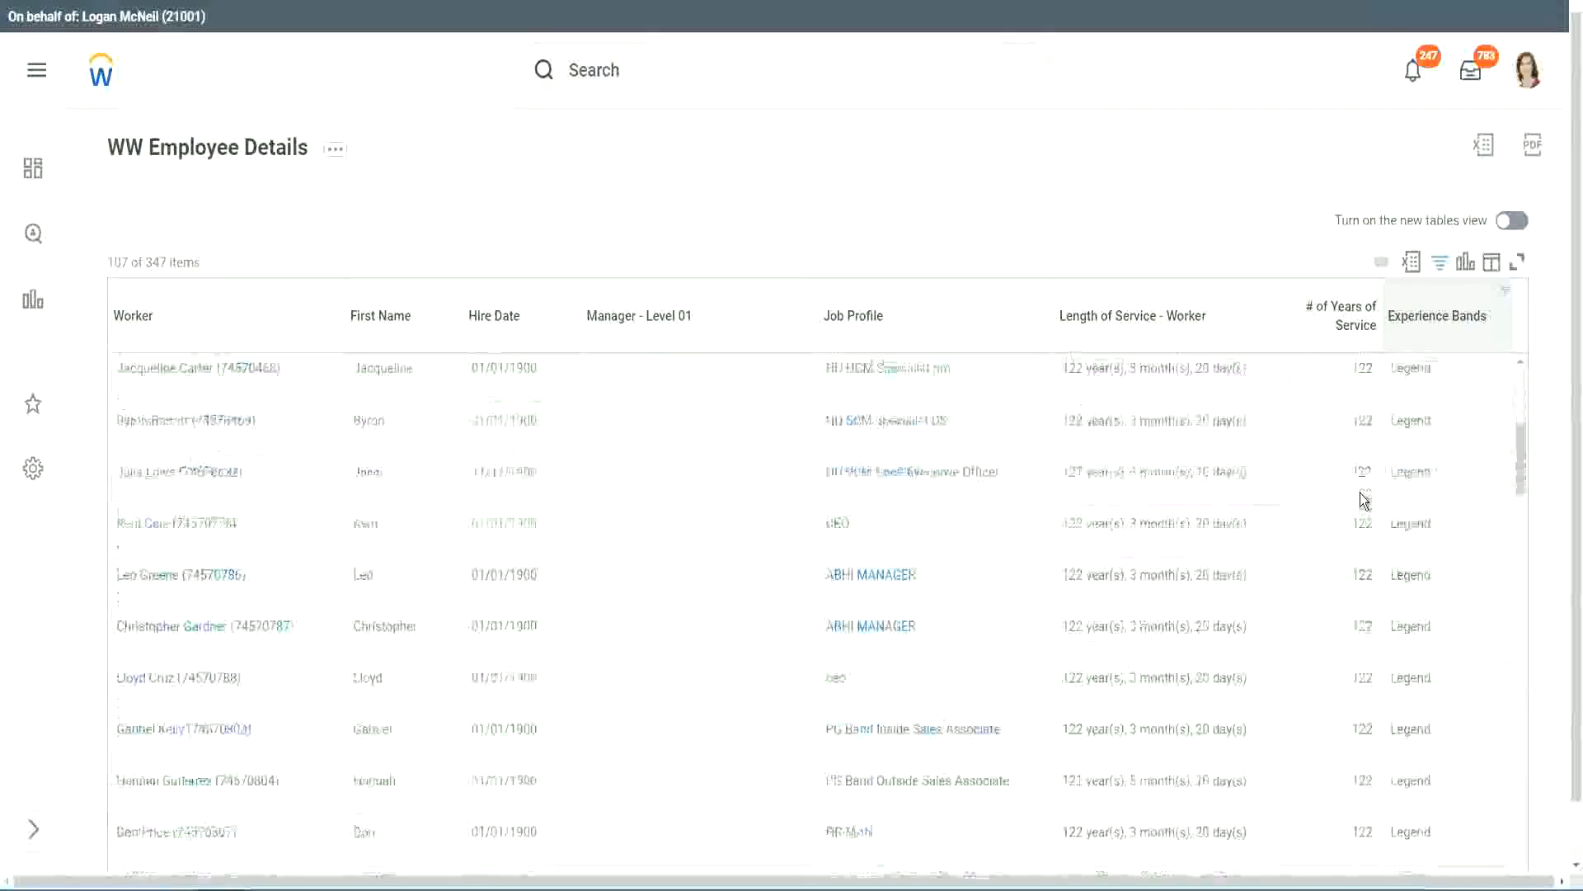
{"action": "scroll", "coordinate": [1359, 494], "scroll_direction": "down", "scroll_amount": 3}
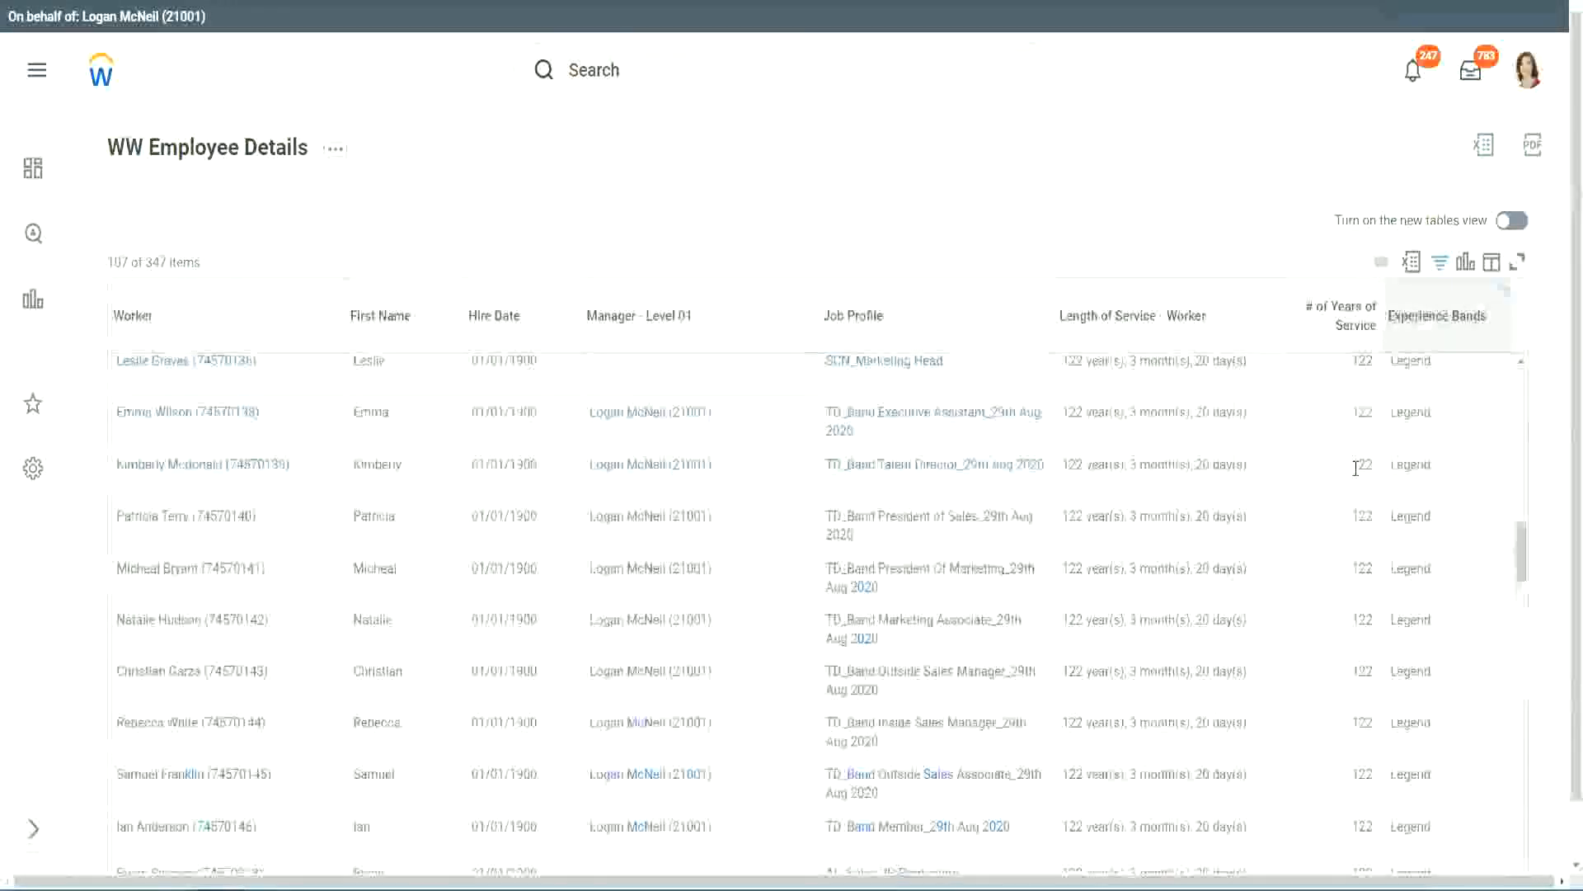
{"action": "scroll", "coordinate": [1255, 470], "scroll_direction": "down", "scroll_amount": 10}
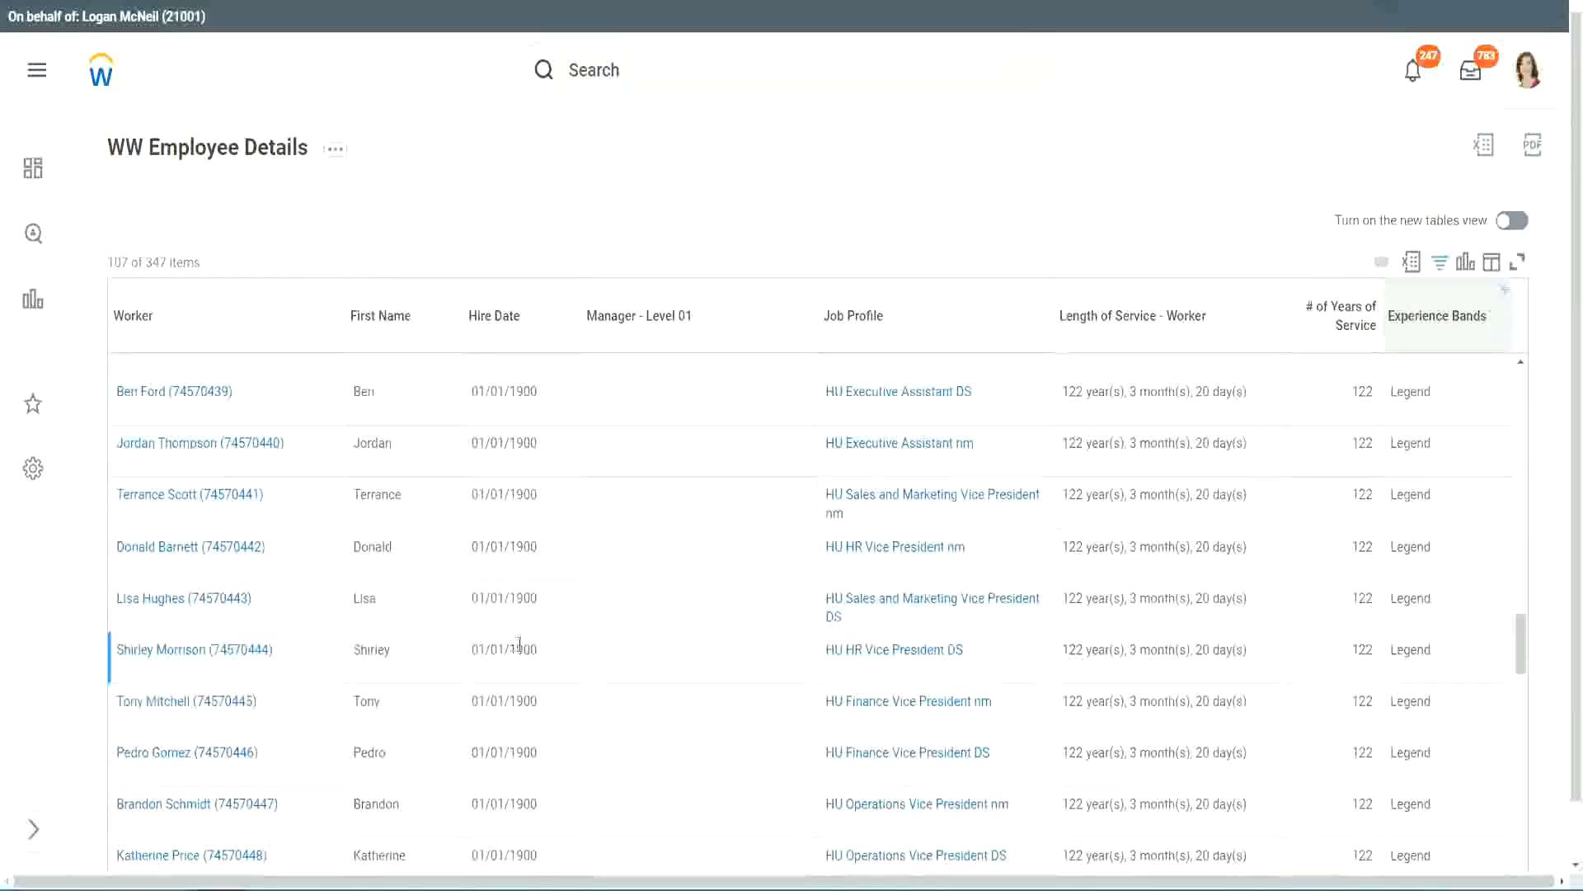
{"action": "double_click", "coordinate": [520, 650]}
{"action": "scroll", "coordinate": [1344, 612], "scroll_direction": "down", "scroll_amount": 5}
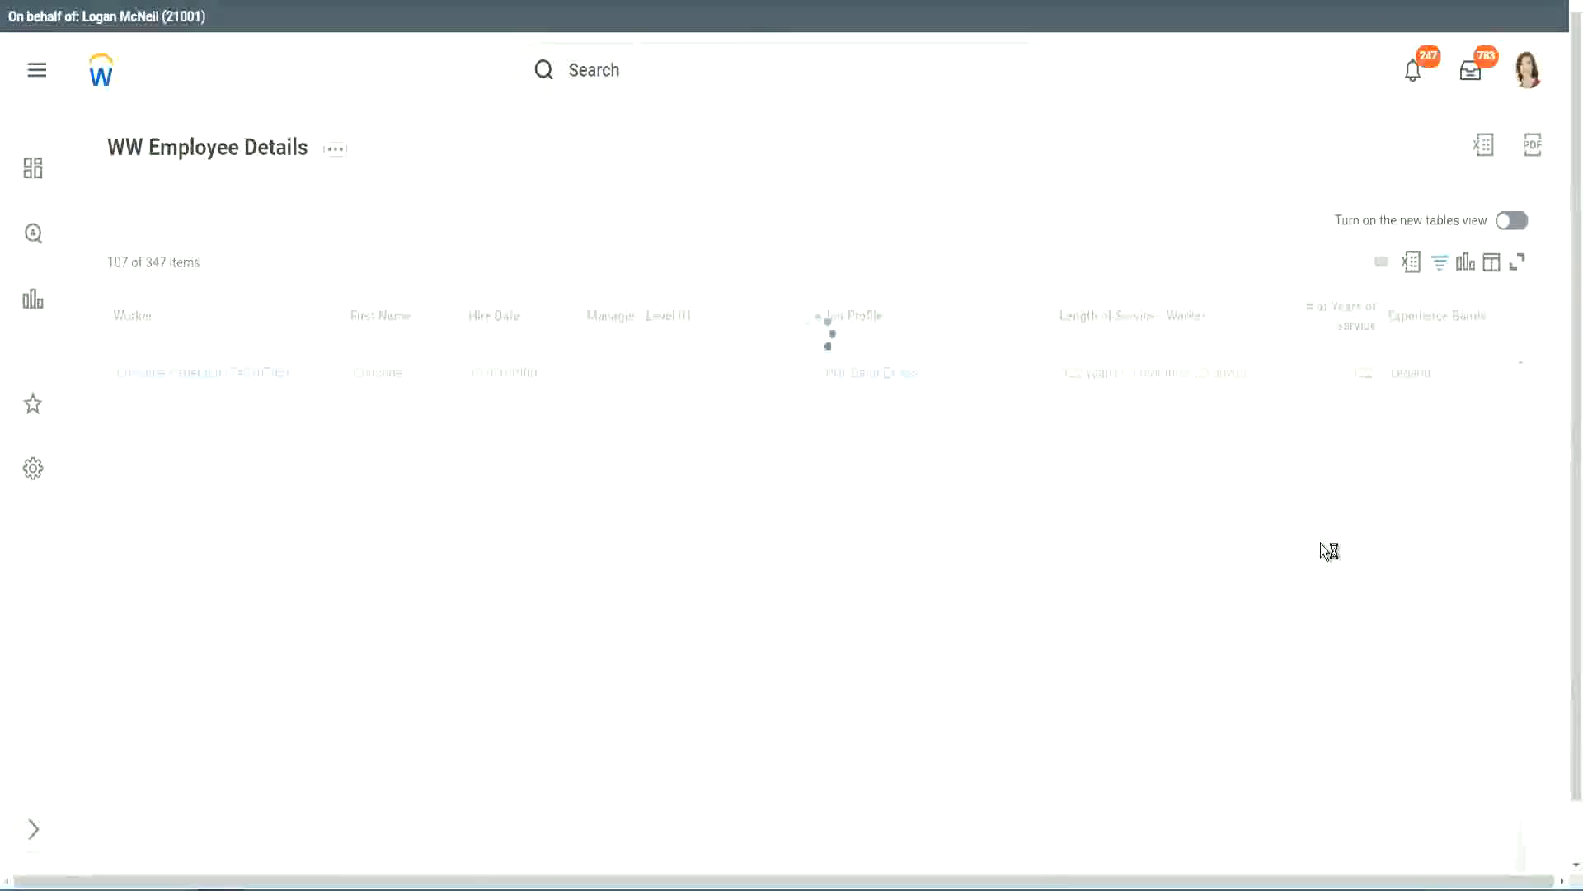
{"action": "scroll", "coordinate": [1321, 543], "scroll_direction": "down", "scroll_amount": 5}
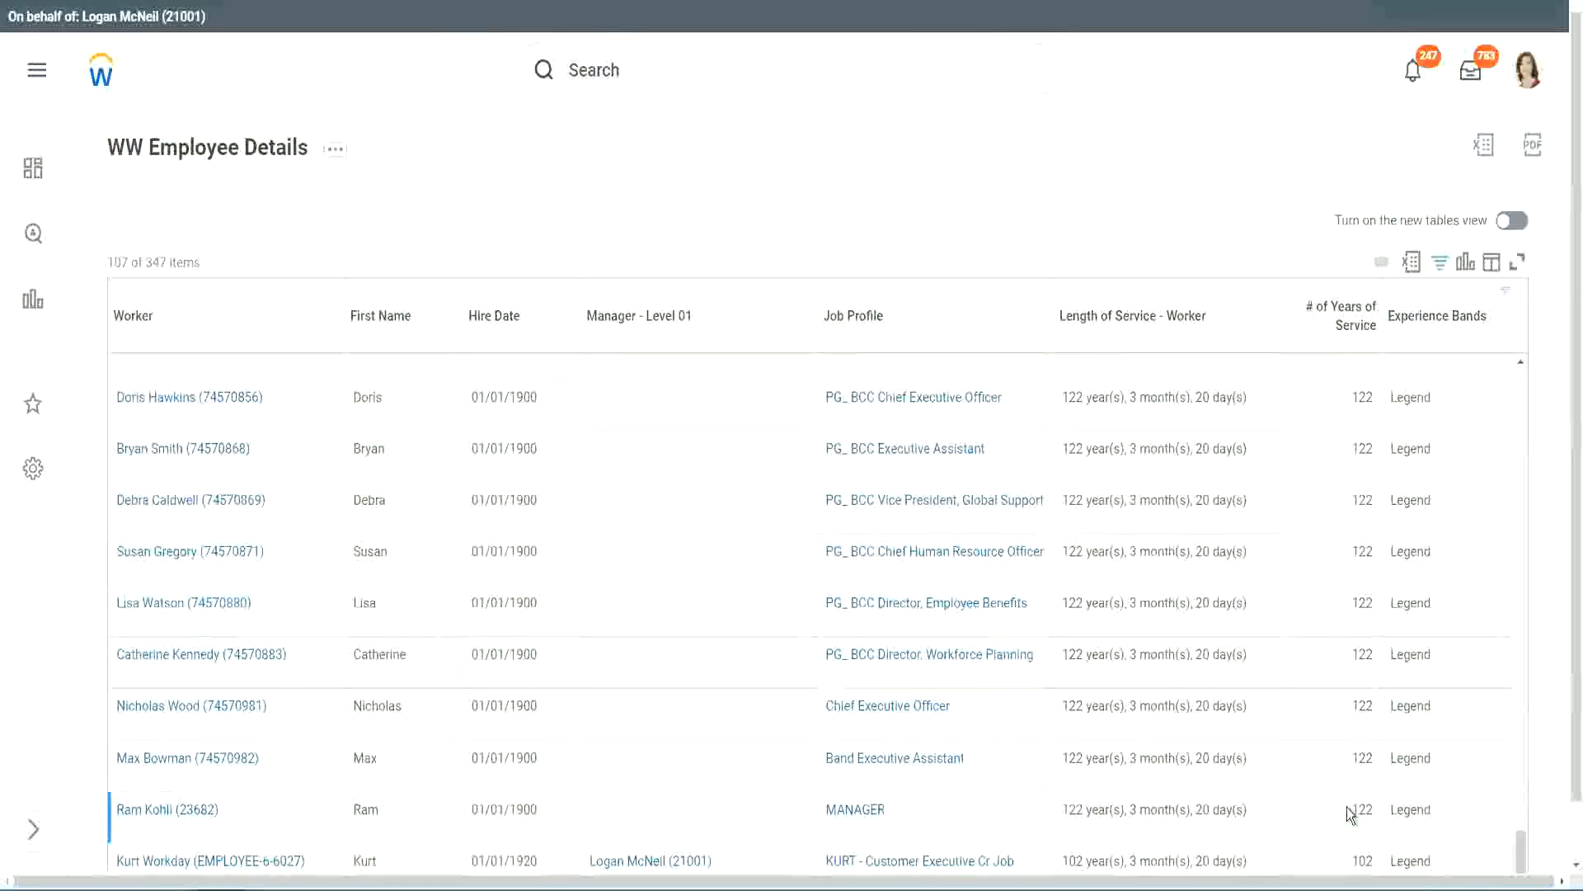
{"action": "double_click", "coordinate": [1361, 860]}
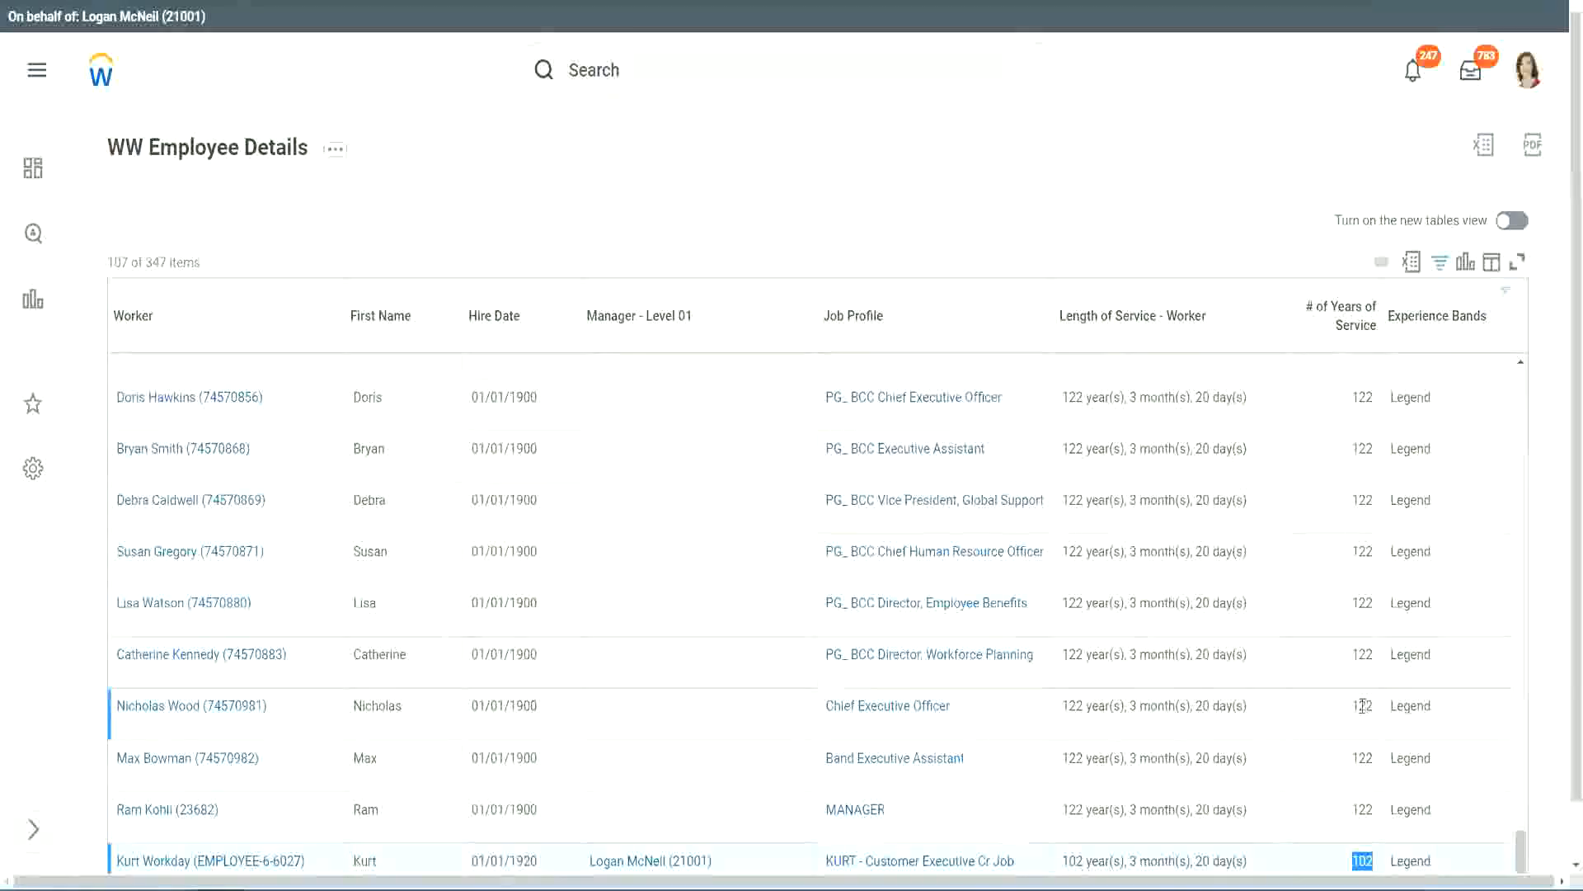
{"action": "left_click_drag", "start_coordinate": [1362, 705], "coordinate": [1375, 706]}
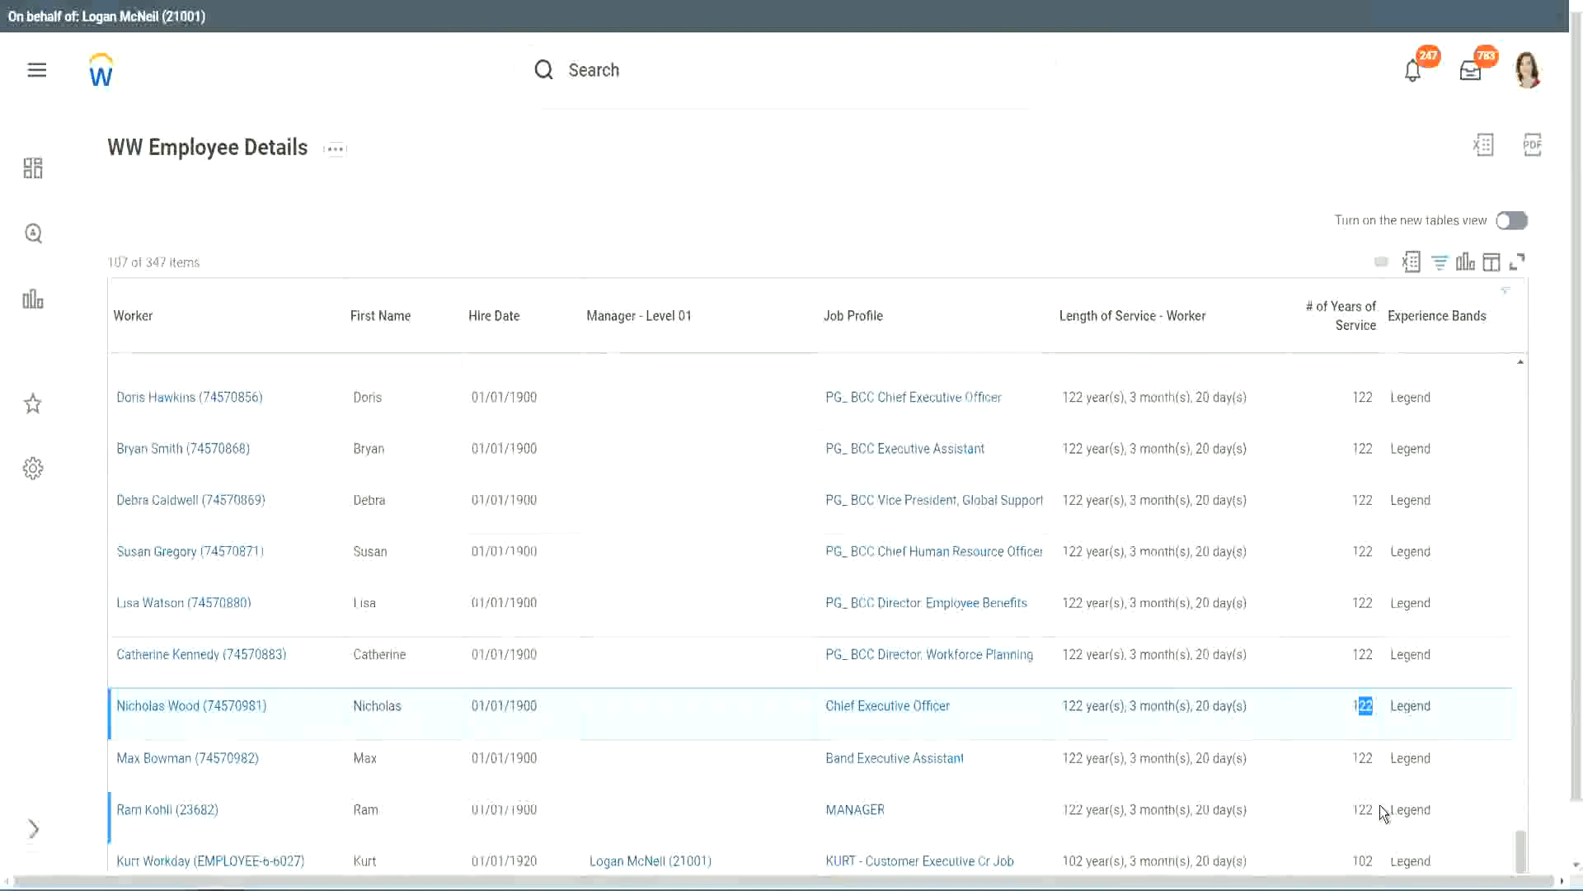
- Change the Experience Bands filter value to Experienced and apply it to the report
{"action": "left_click", "coordinate": [1329, 656]}
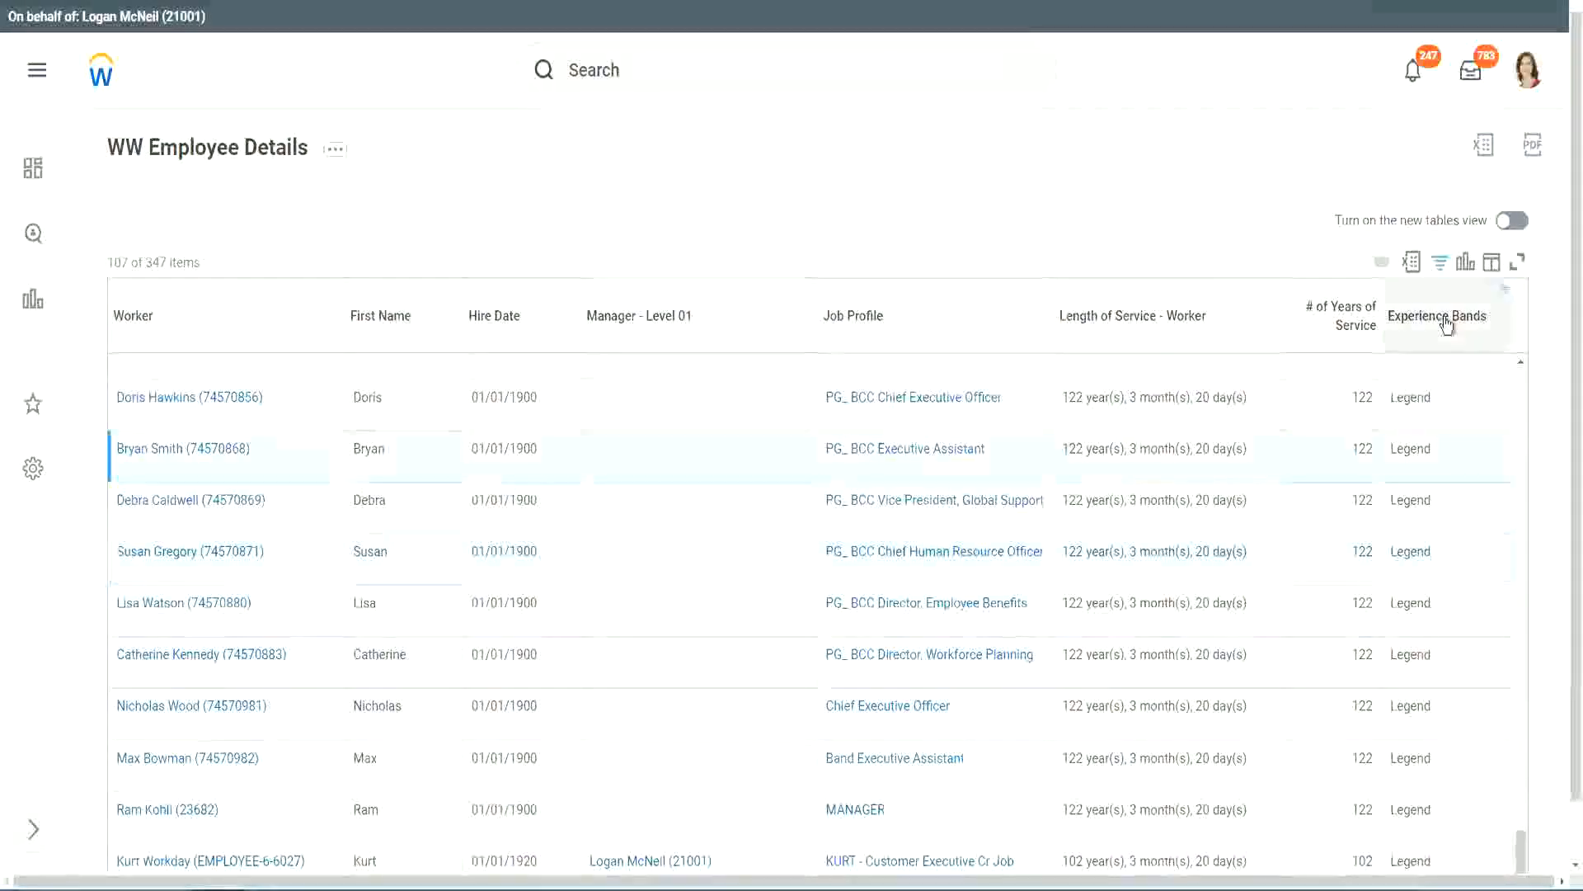
{"action": "left_click", "coordinate": [1450, 359]}
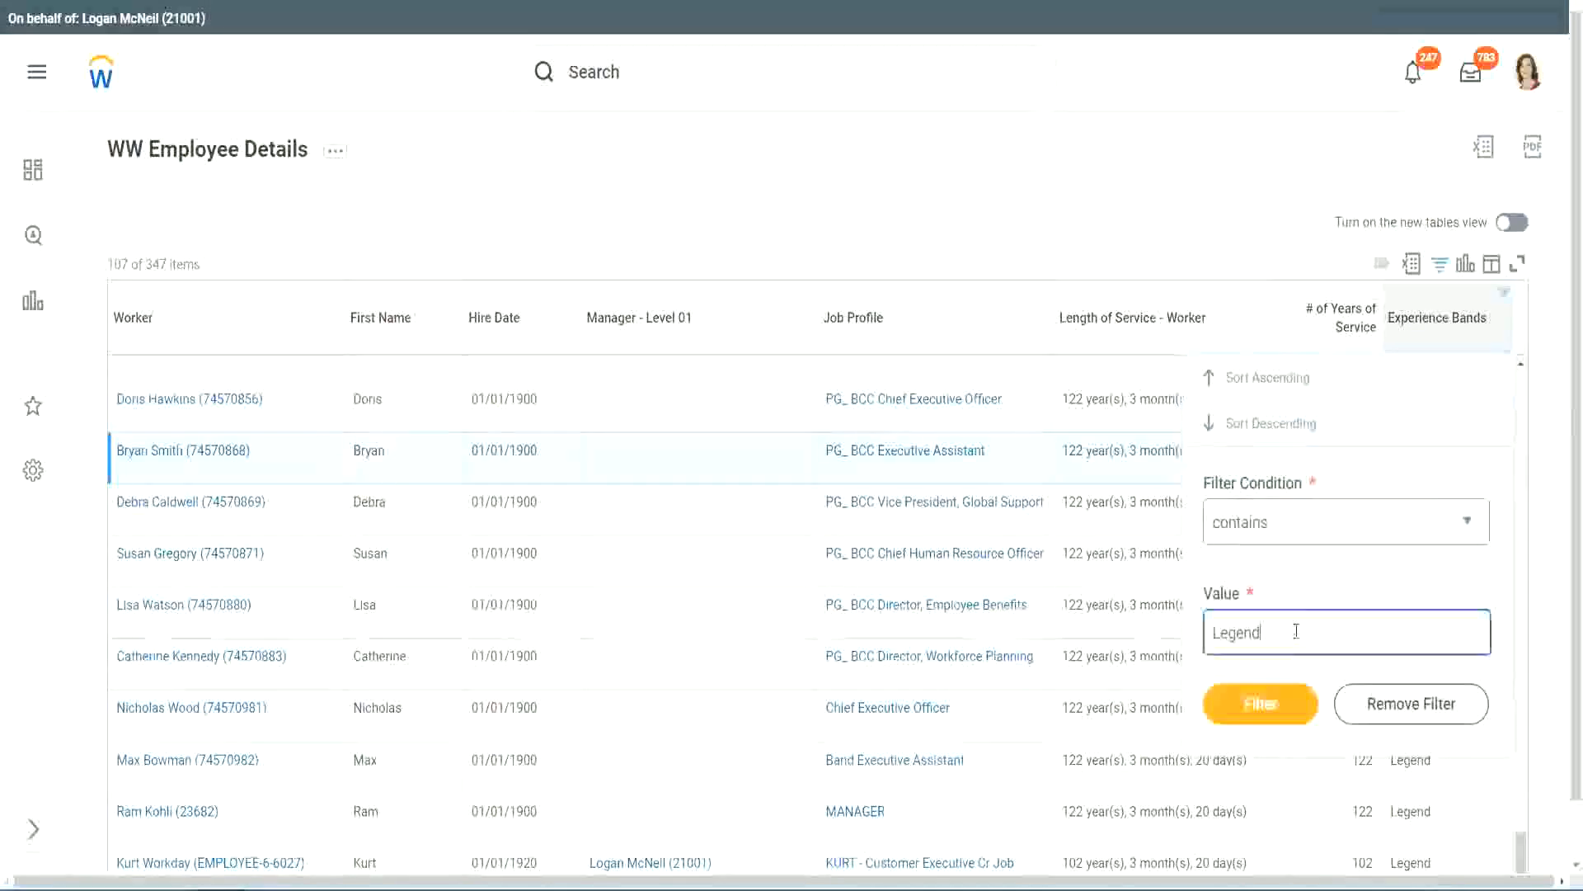
{"action": "double_click", "coordinate": [1241, 631]}
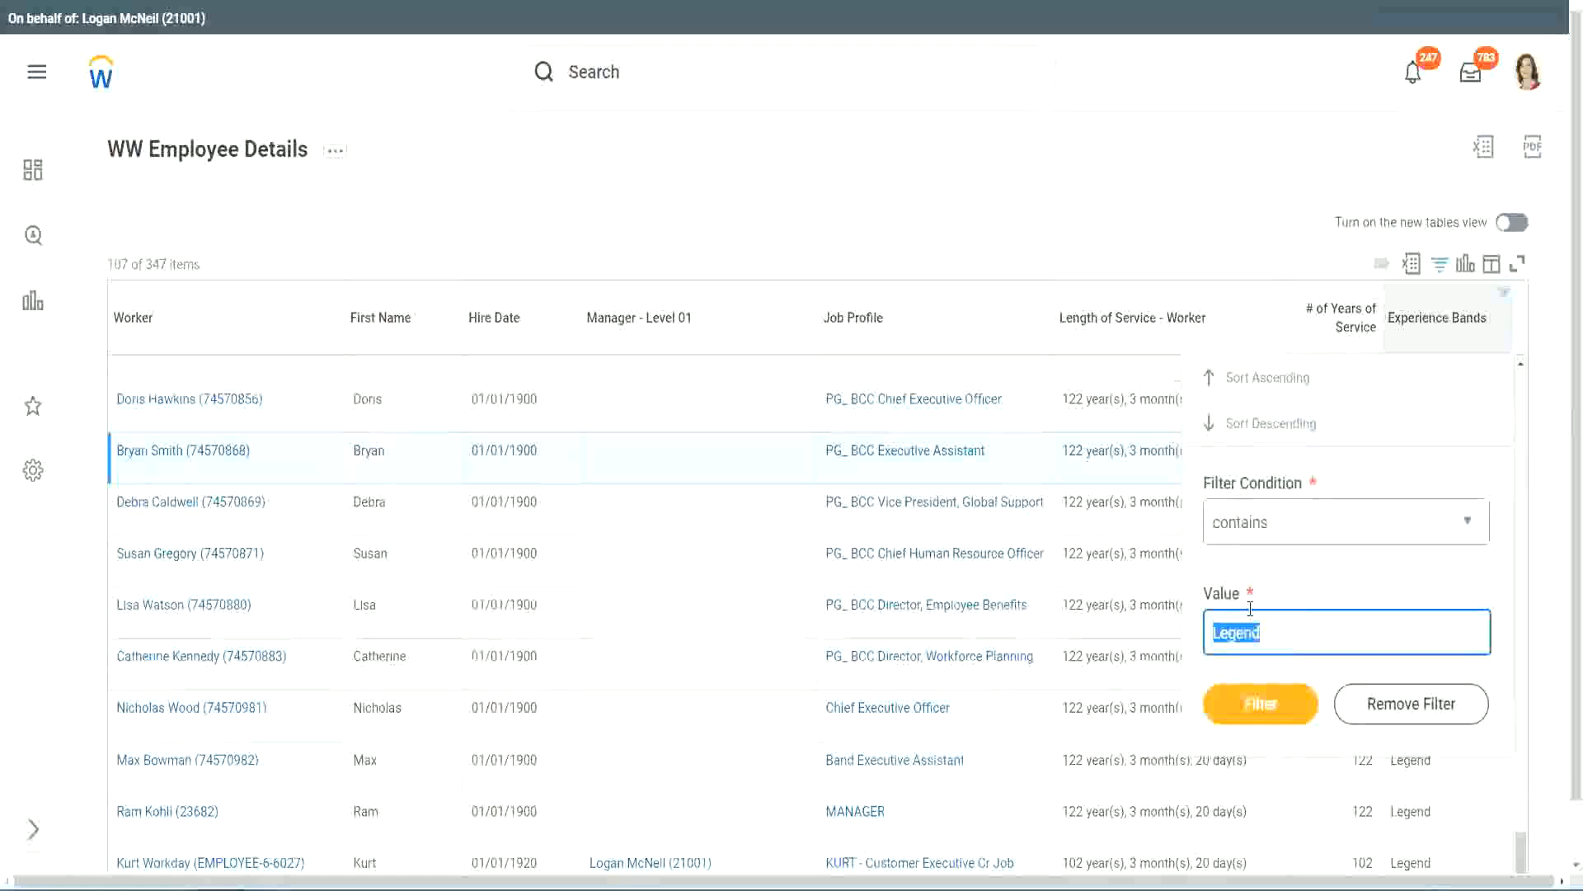
{"action": "type", "text": "Ex"}
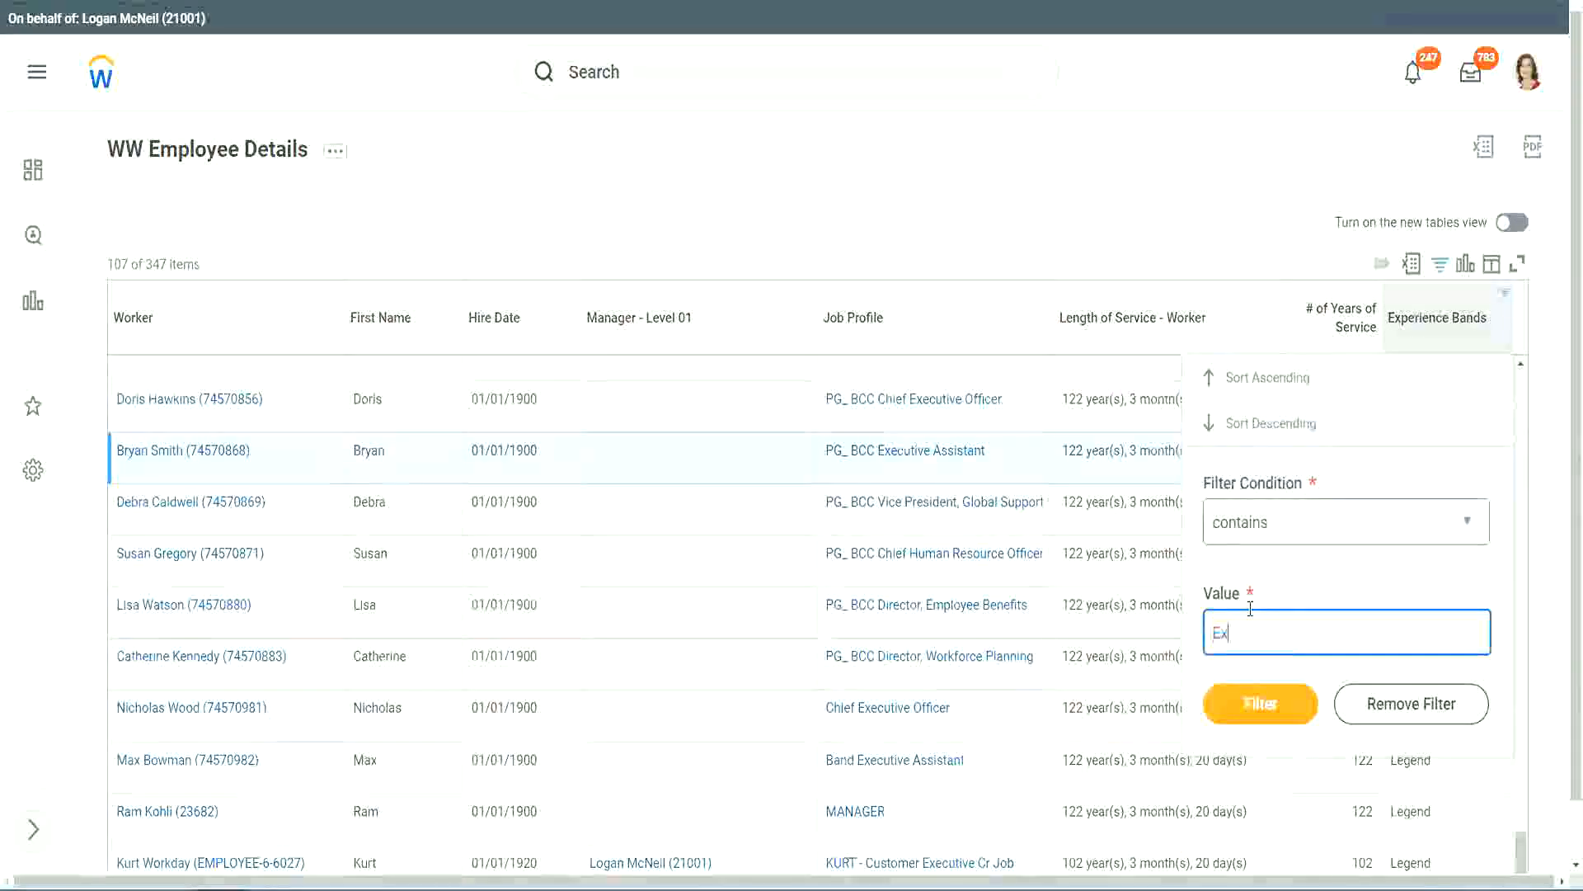
{"action": "type", "text": "perienced"}
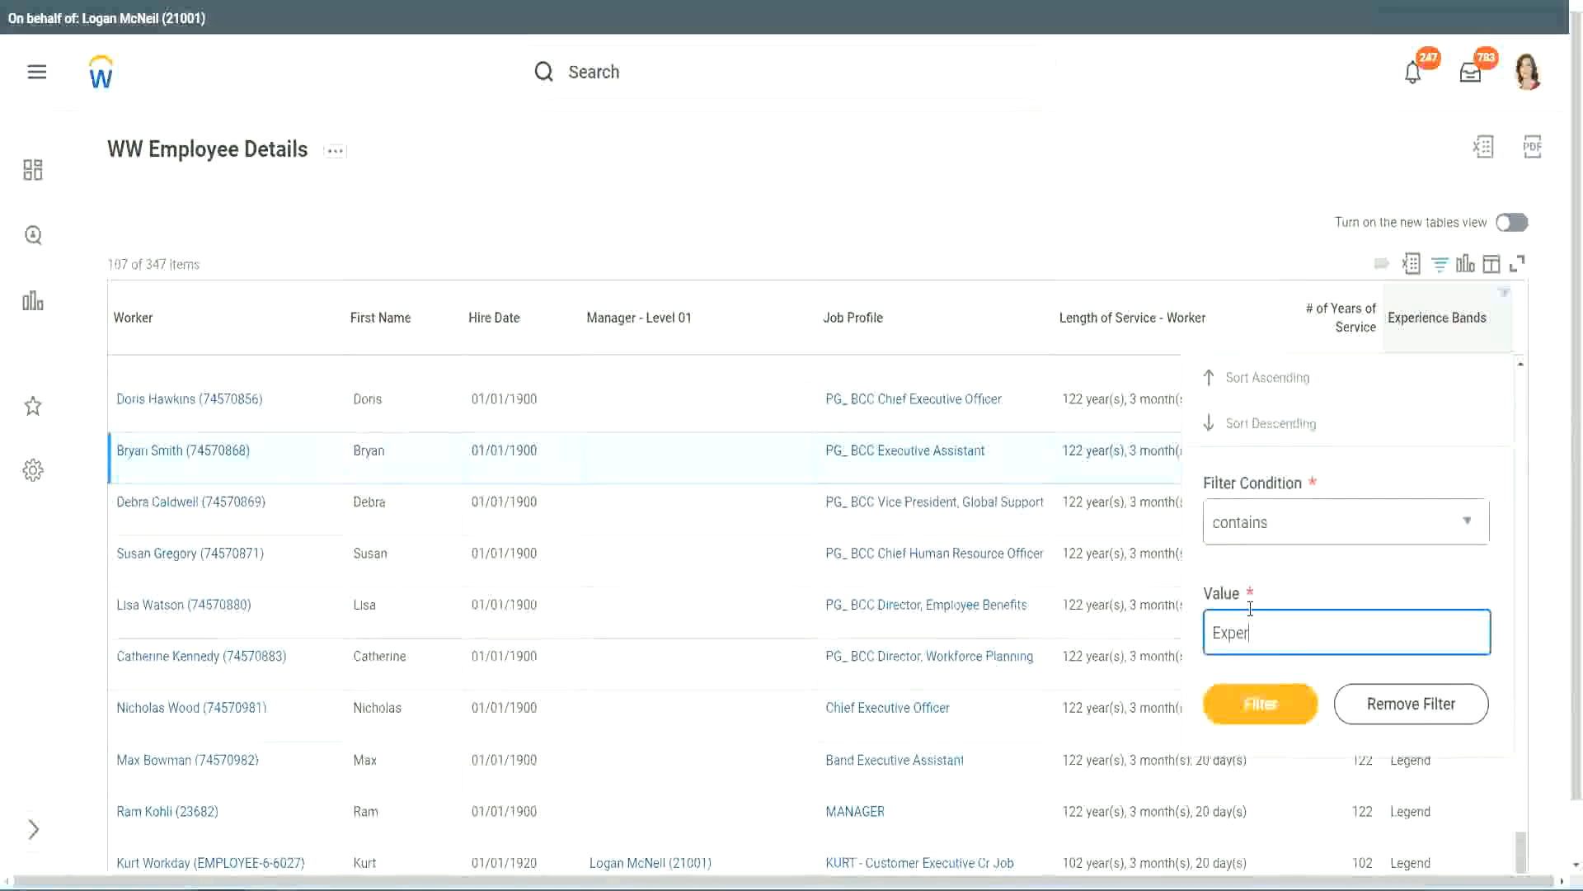
{"action": "left_click", "coordinate": [1260, 713]}
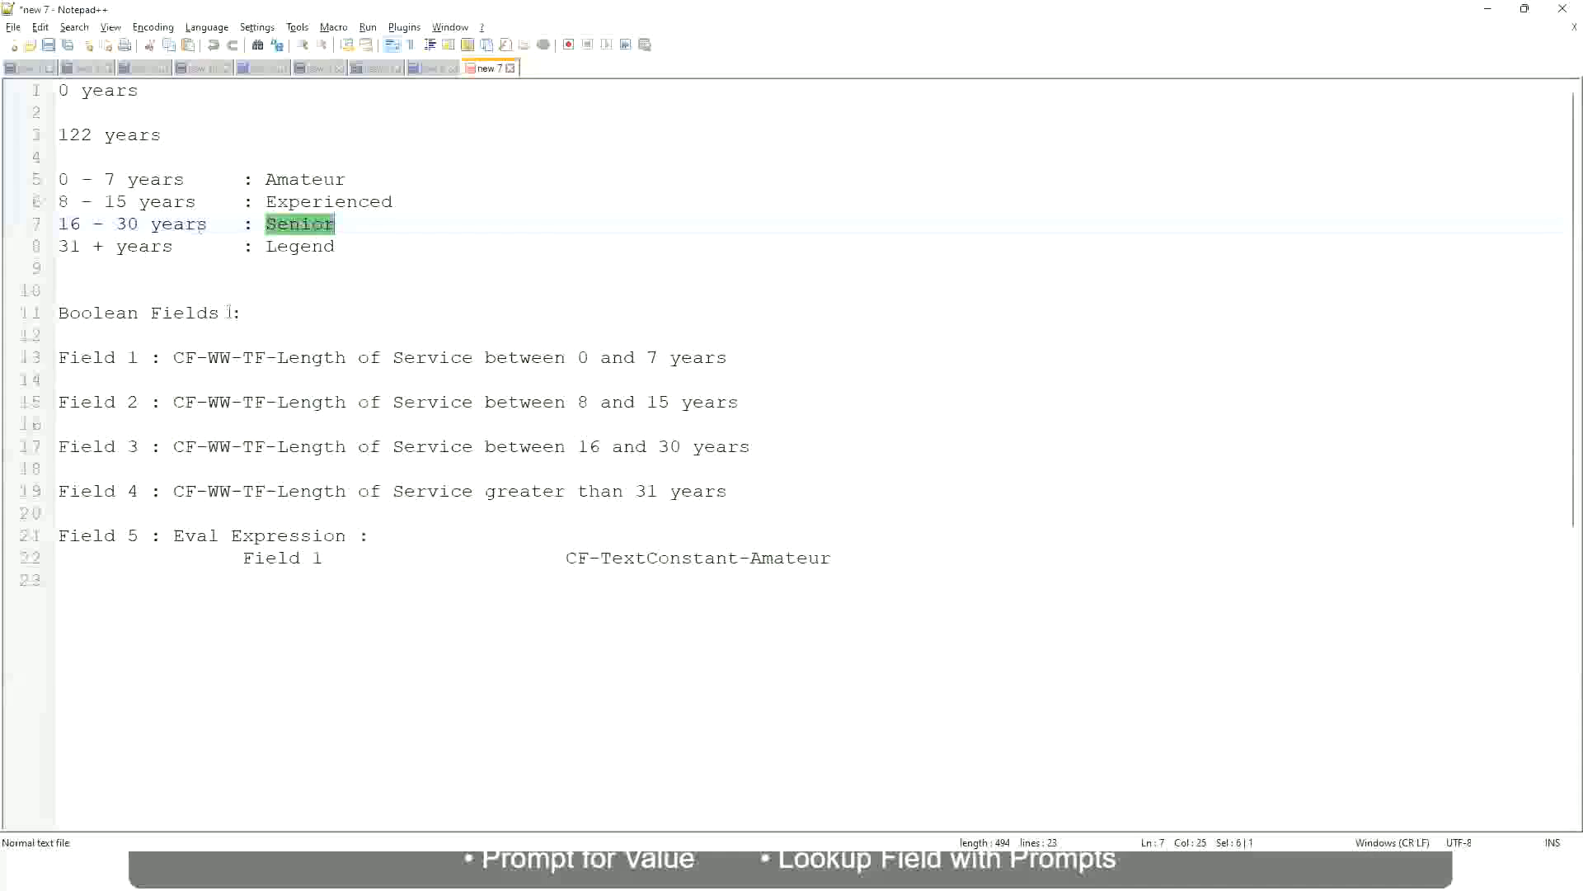
- Review the 8 - 15 years range in the Notepad++ notes, and compare it with the years of service in Workday's filtered Experienced rows
{"action": "left_click_drag", "start_coordinate": [75, 202], "coordinate": [123, 203]}
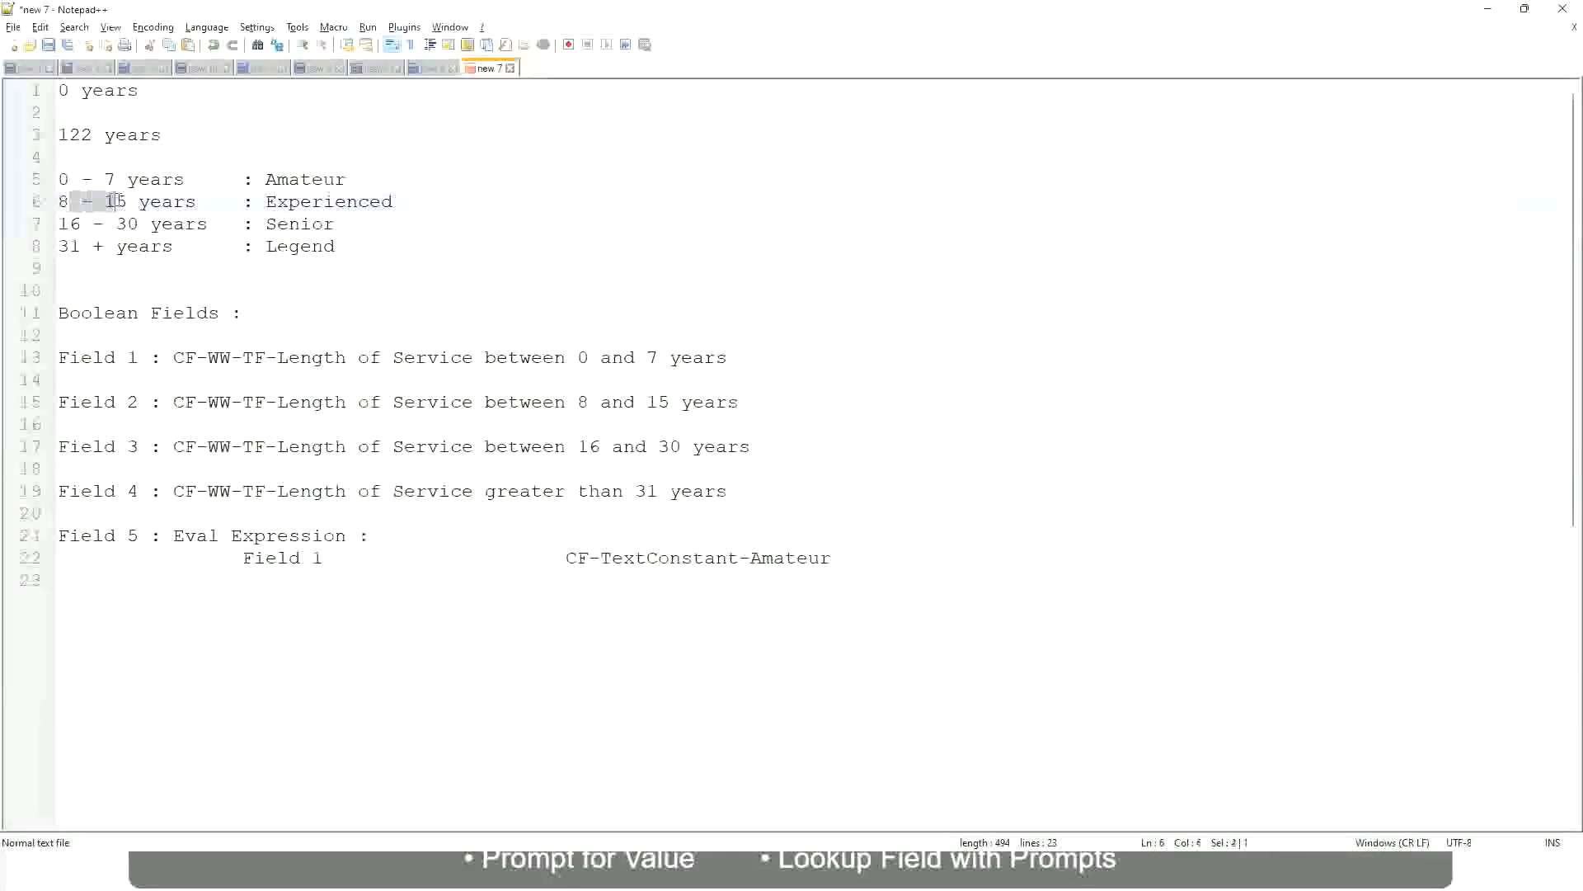
{"action": "left_click", "coordinate": [126, 203]}
{"action": "left_click", "coordinate": [183, 203]}
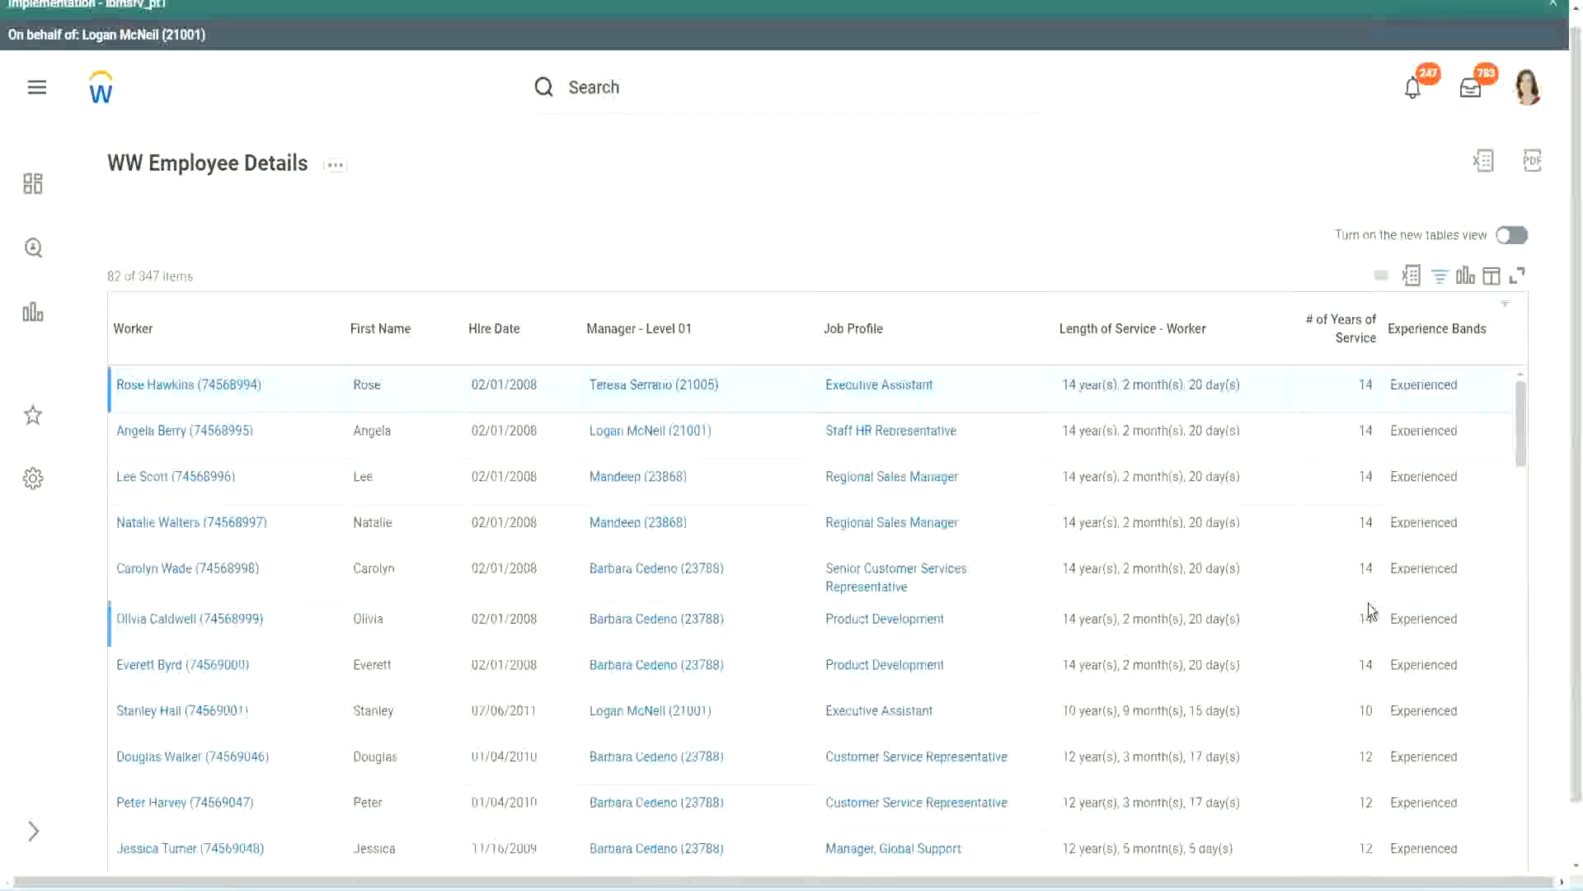
{"action": "scroll", "coordinate": [1369, 610], "scroll_direction": "down", "scroll_amount": 4}
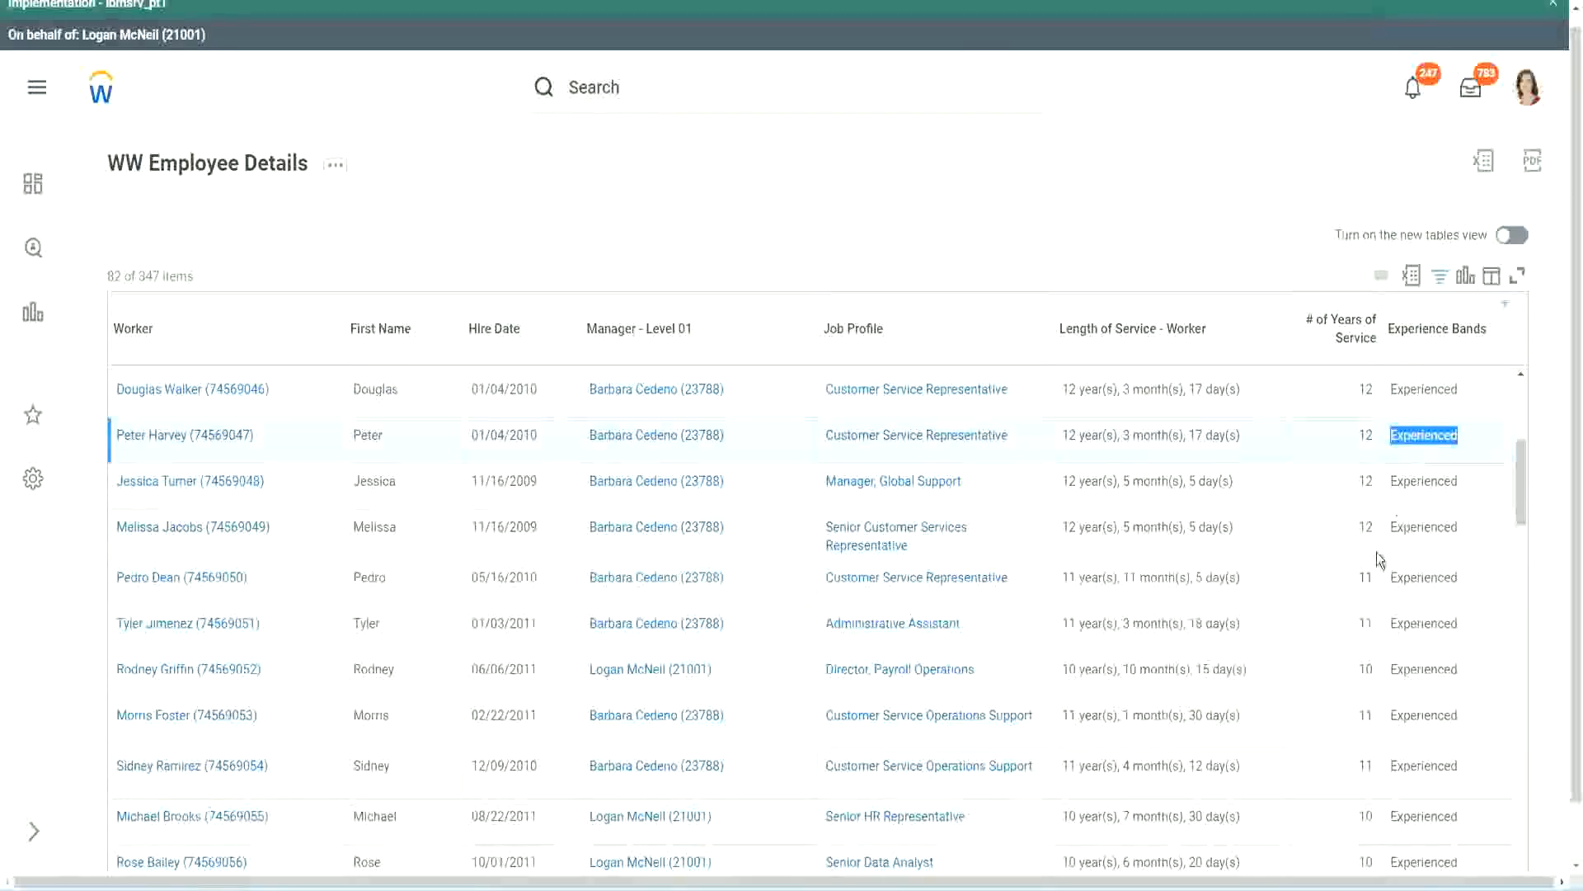
{"action": "scroll", "coordinate": [1373, 577], "scroll_direction": "down", "scroll_amount": 2}
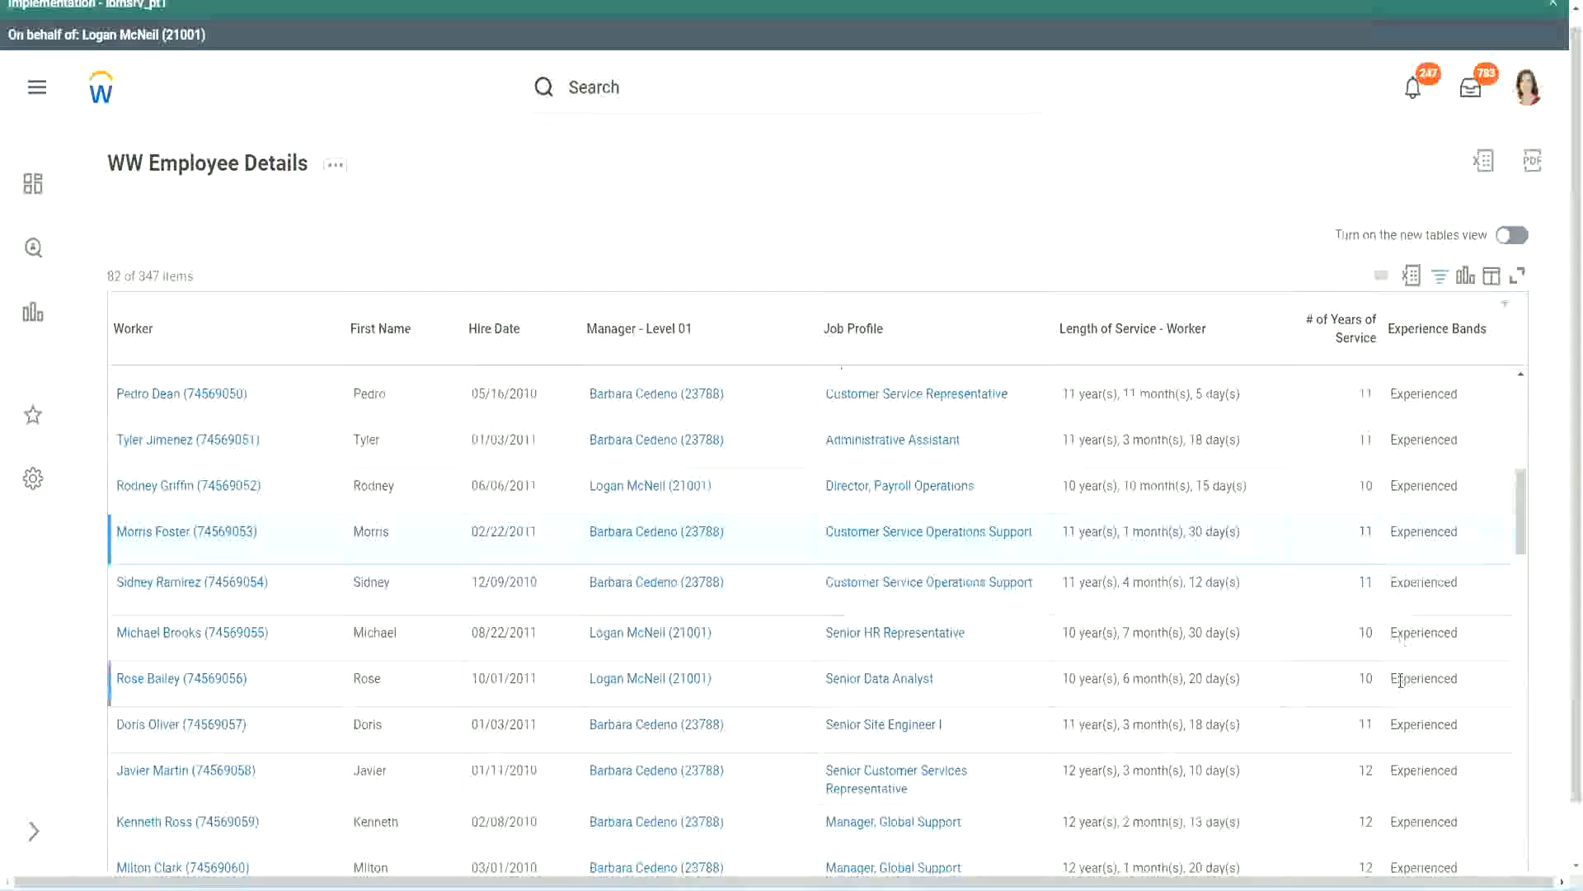
{"action": "scroll", "coordinate": [1401, 681], "scroll_direction": "down", "scroll_amount": 10}
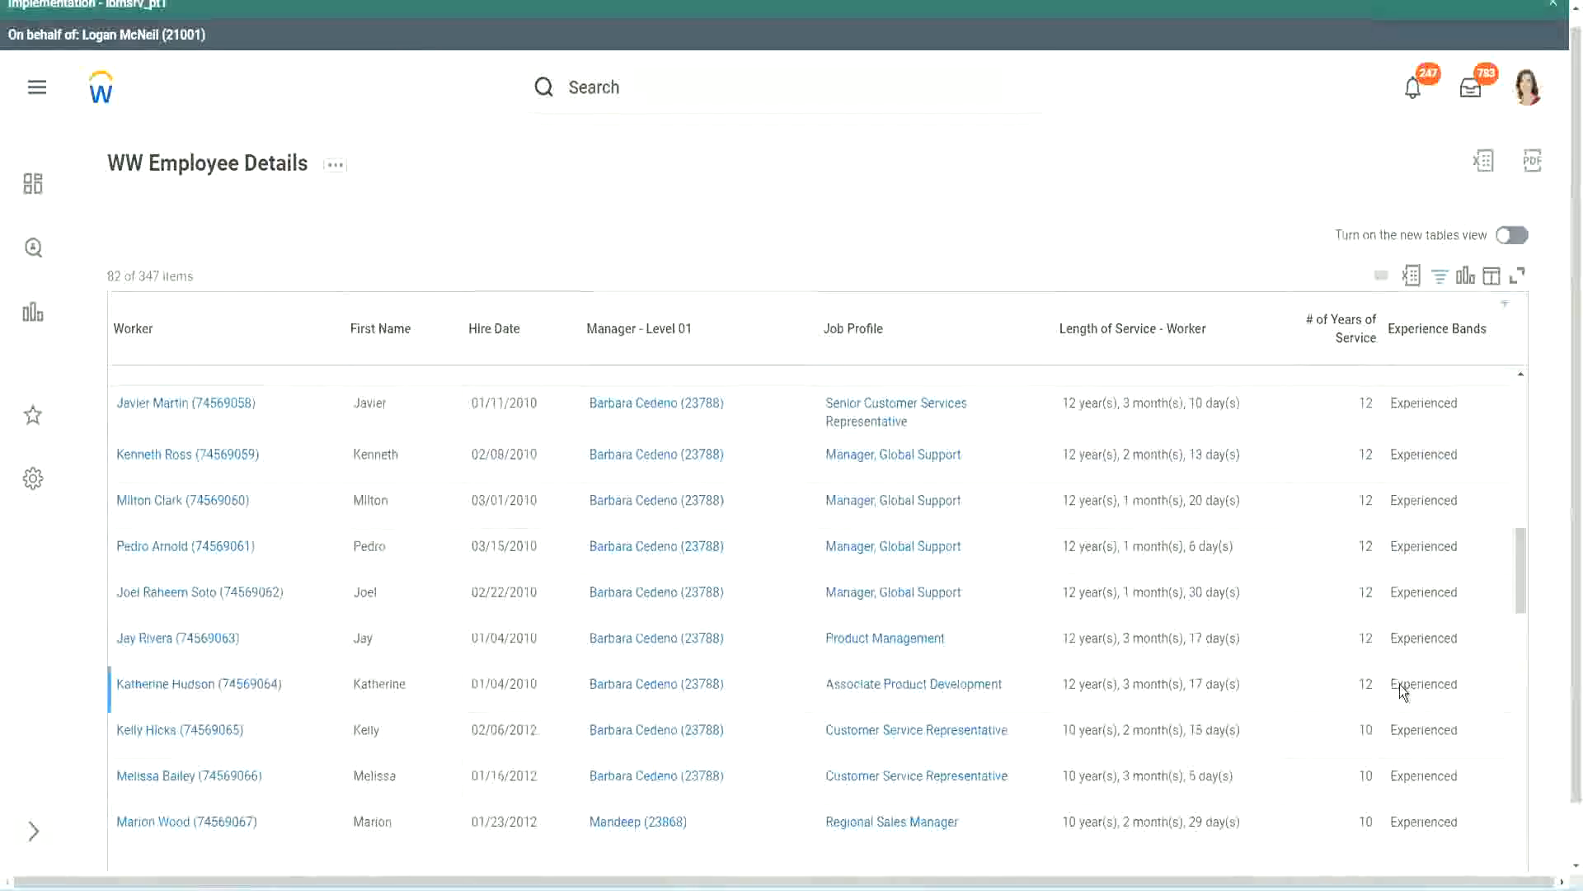